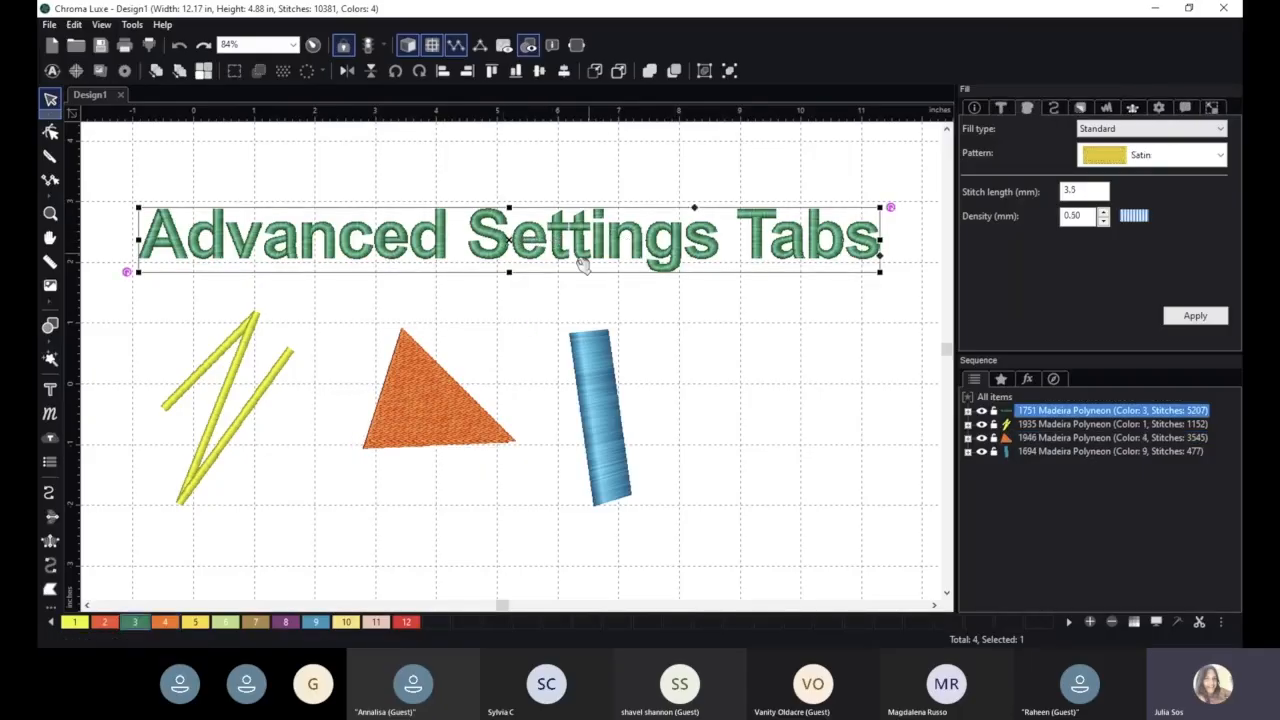
# - Inspect the stitch settings of the yellow zigzag, the orange triangle and the blue satin column in turn
pyautogui.click(246, 334)
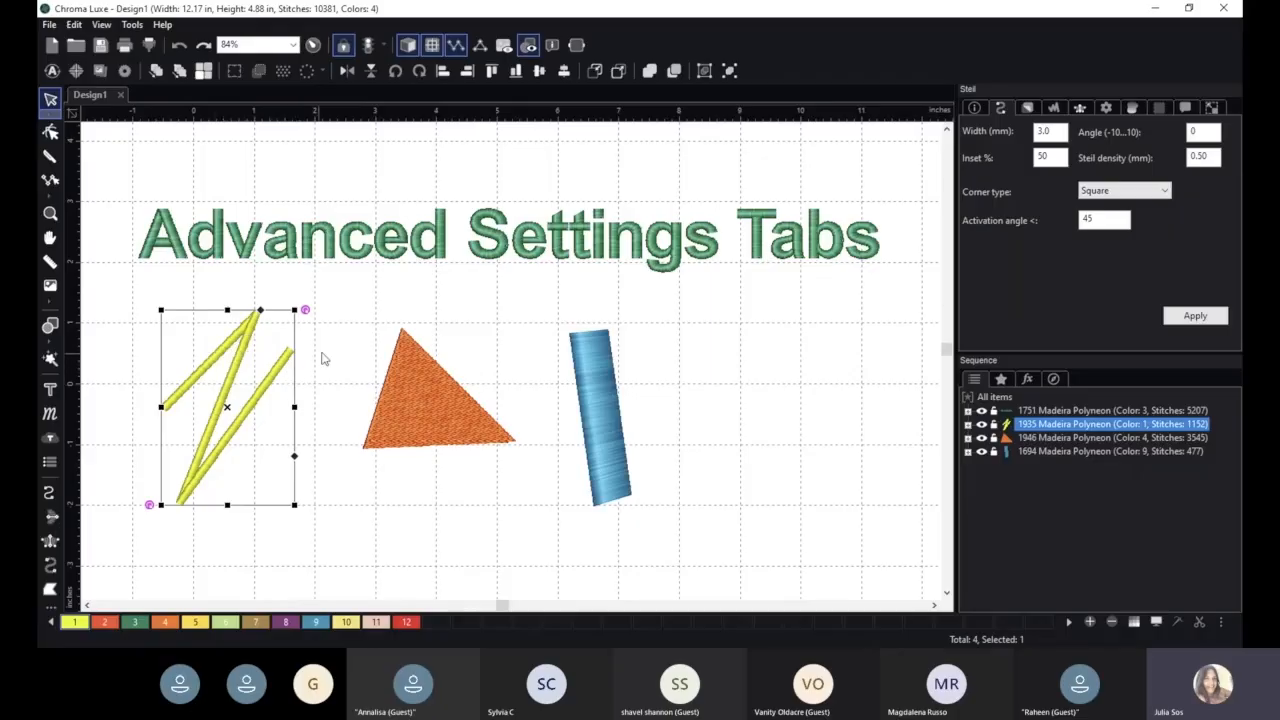
pyautogui.click(428, 391)
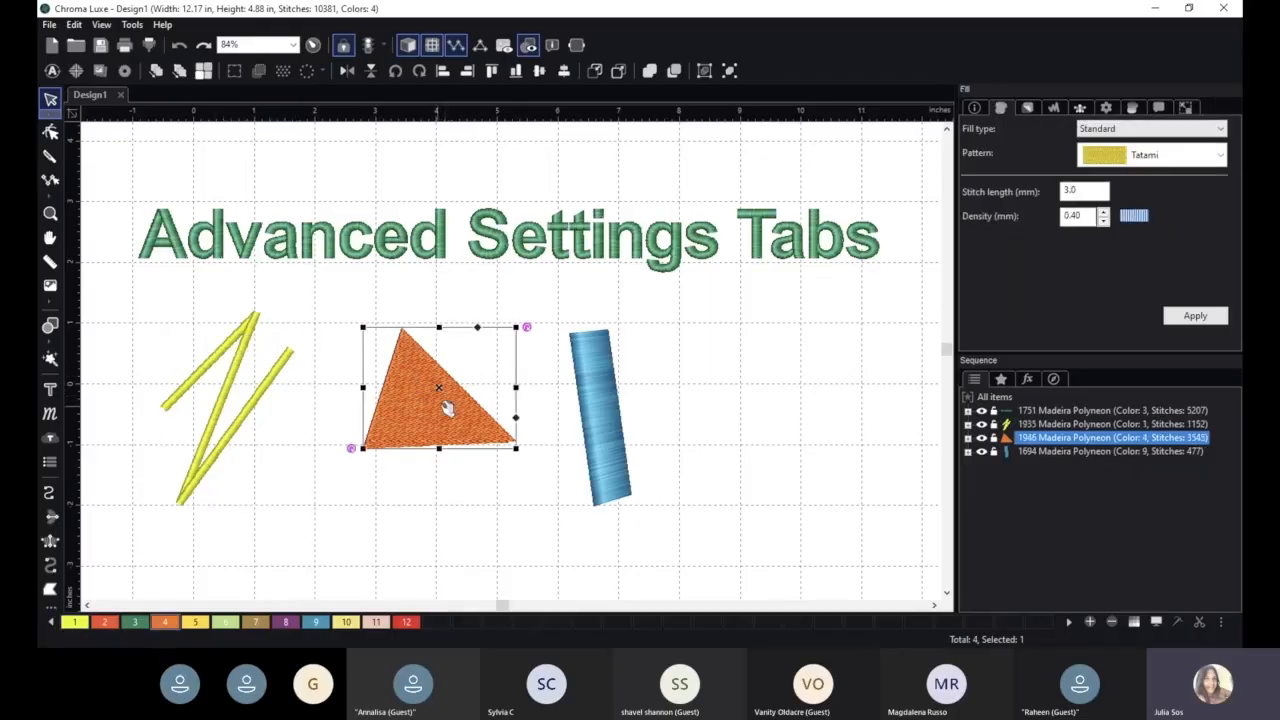
pyautogui.click(604, 399)
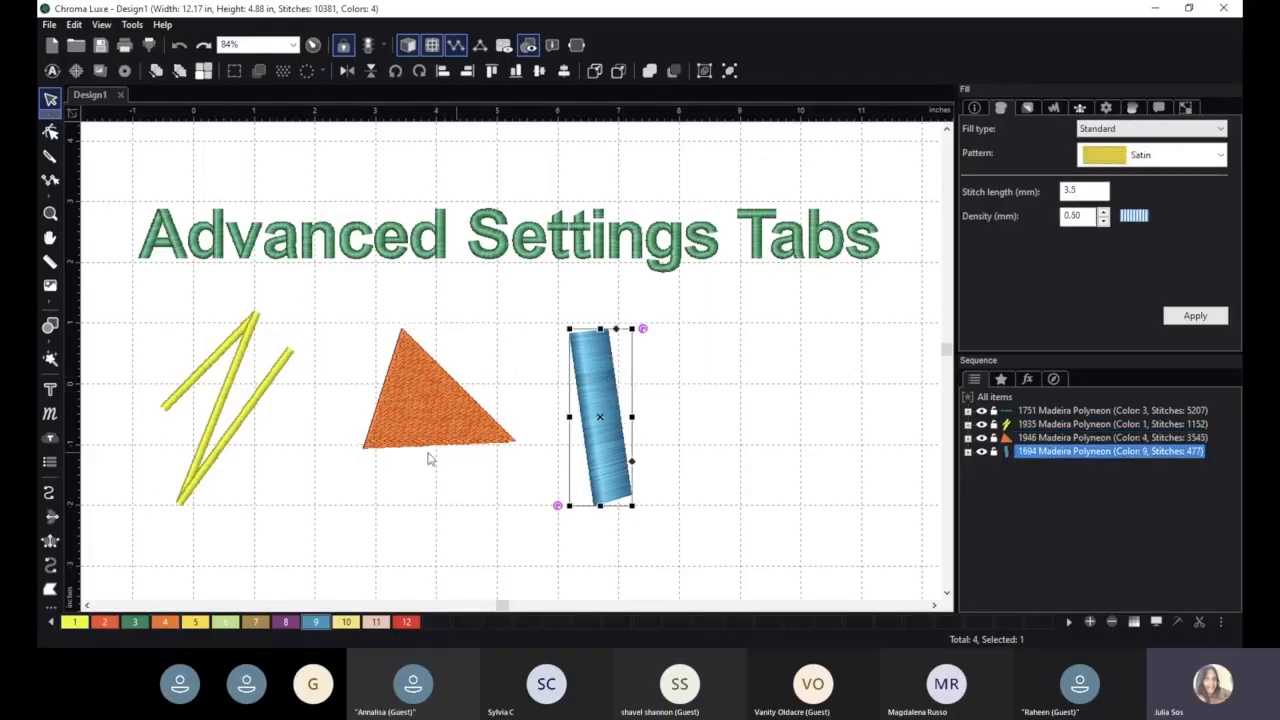
# - Draw an open zigzag run-stitch line, about 3 in wide and 3 in tall, in the empty area beside the blue column
pyautogui.click(48, 494)
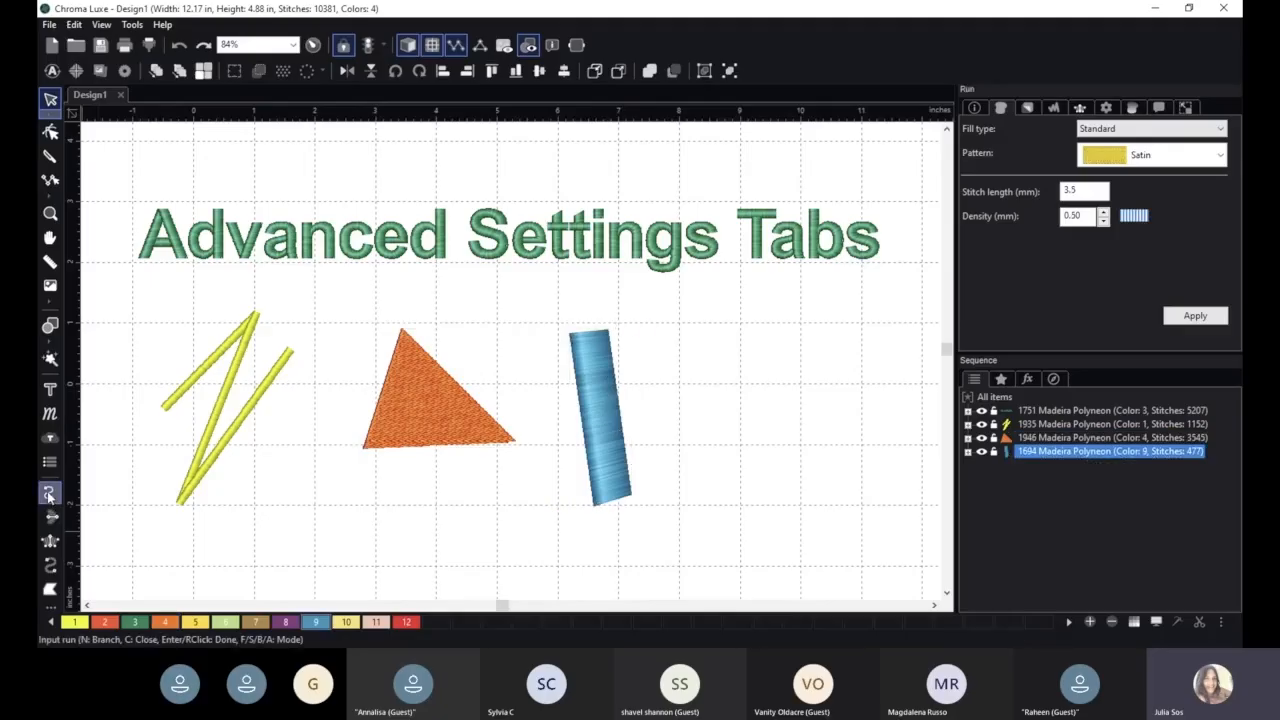
pyautogui.click(687, 473)
pyautogui.click(710, 323)
pyautogui.click(770, 310)
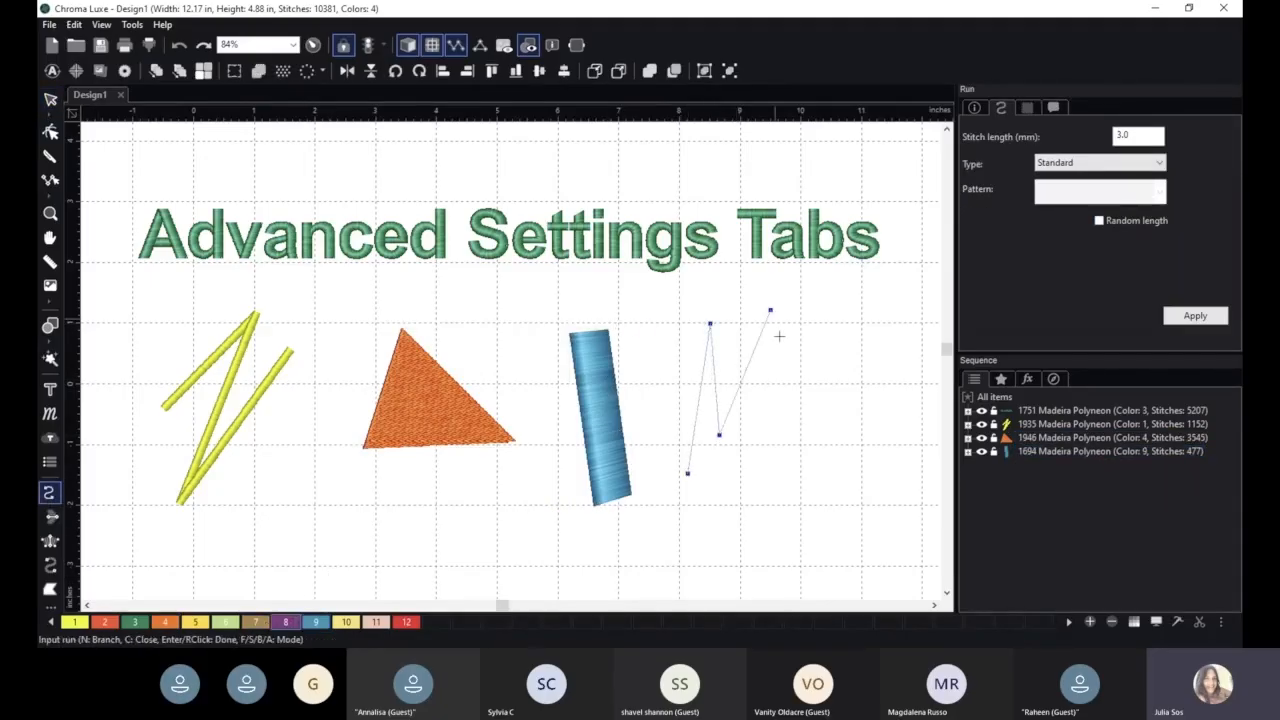
pyautogui.click(758, 490)
pyautogui.click(820, 308)
pyautogui.click(809, 408)
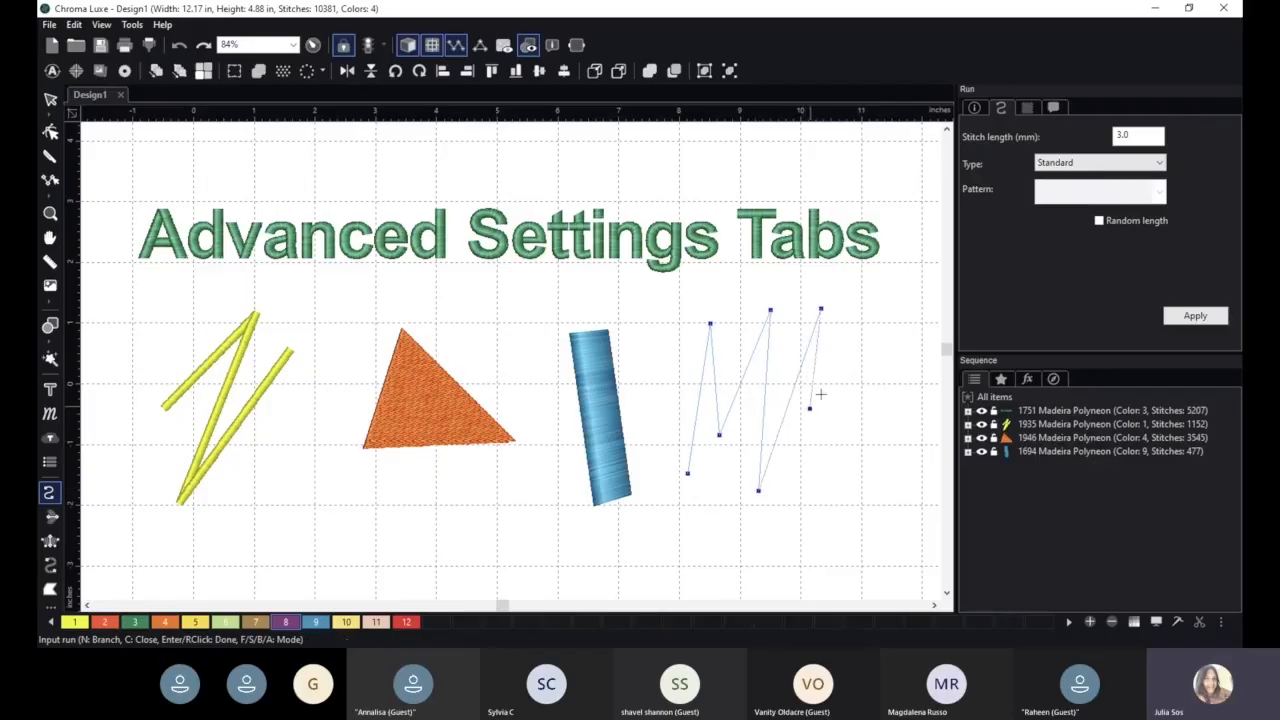
pyautogui.click(876, 375)
pyautogui.rightClick(846, 450)
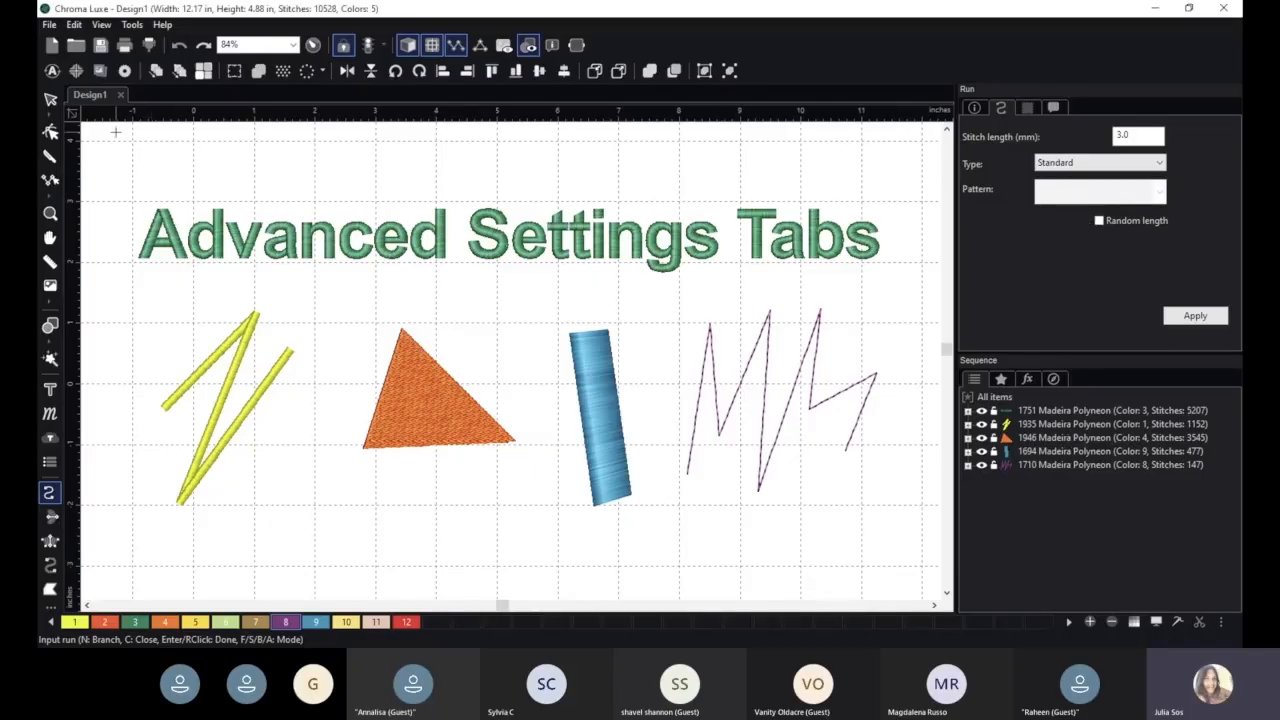
pyautogui.click(50, 101)
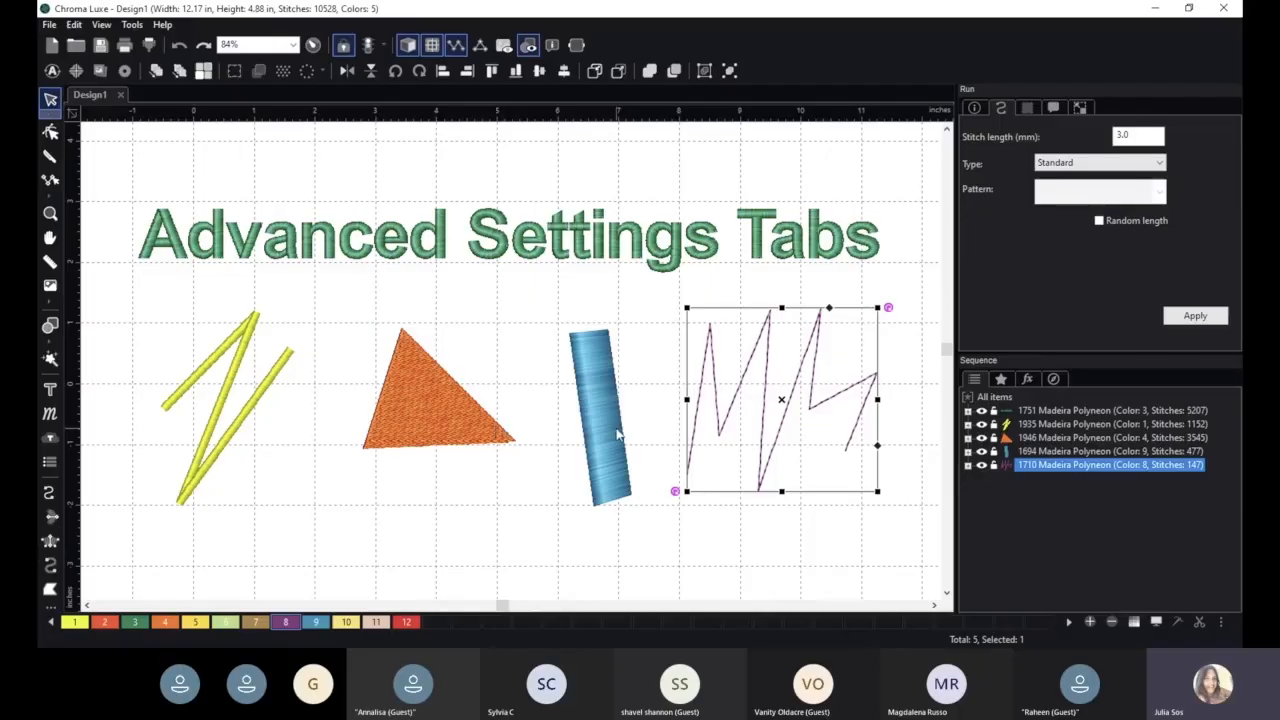
# - Swap the positions of the purple run-stitch zigzag and the yellow zigzag under the lettering
pyautogui.scroll(-2, 820, 407)
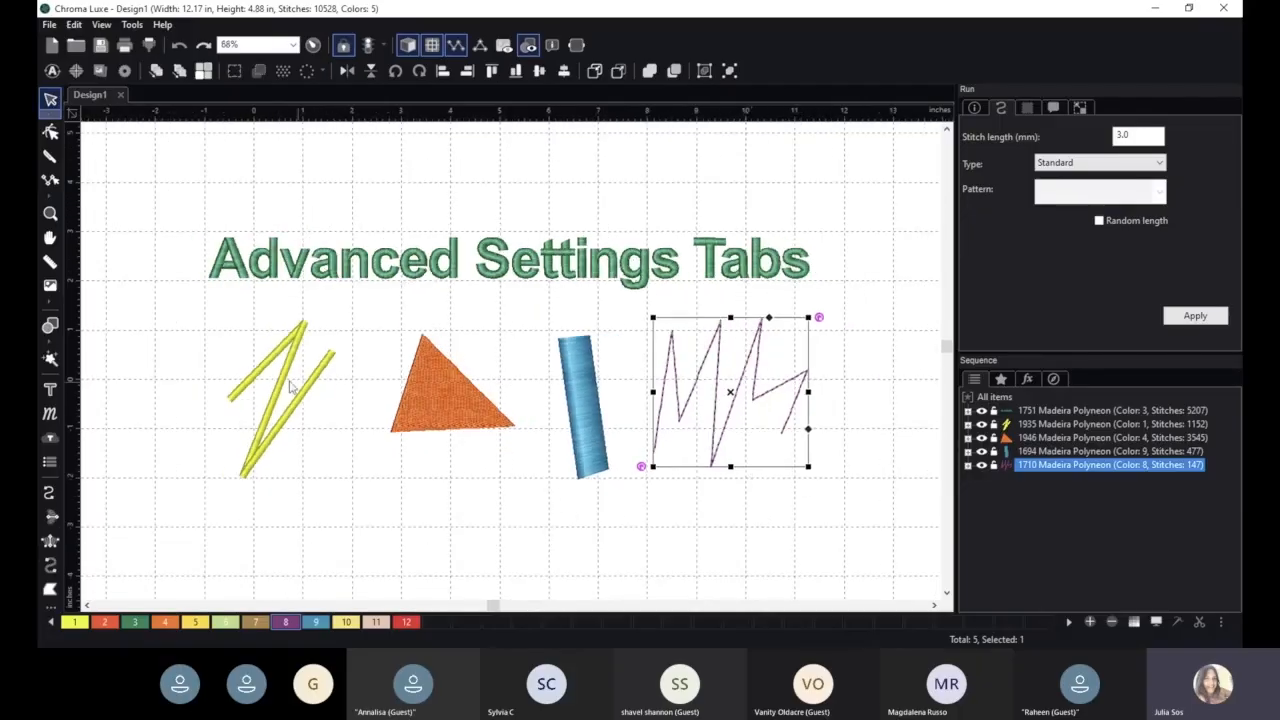
pyautogui.click(287, 368)
pyautogui.click(697, 376)
pyautogui.moveTo(703, 380); pyautogui.dragTo(175, 364)
pyautogui.moveTo(538, 370); pyautogui.dragTo(746, 359)
pyautogui.moveTo(234, 357); pyautogui.dragTo(305, 371)
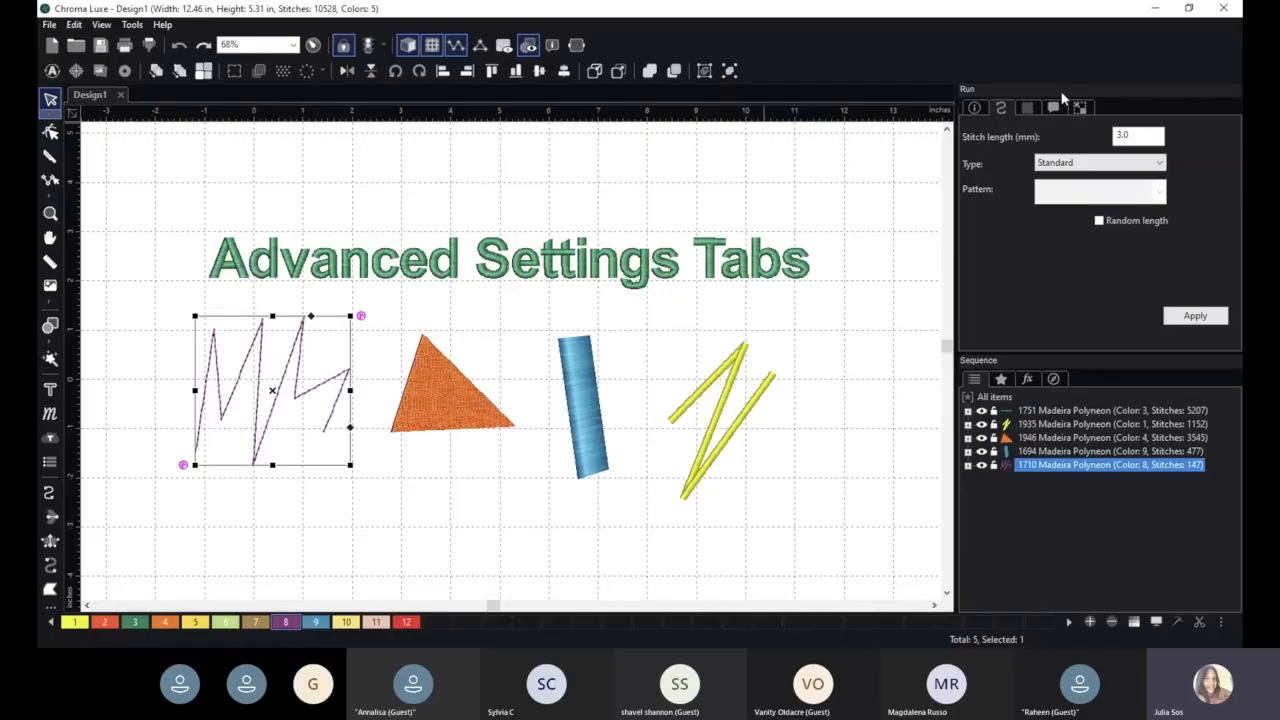
# - Add the text "Note sample" to the design's notes and apply it
pyautogui.click(974, 107)
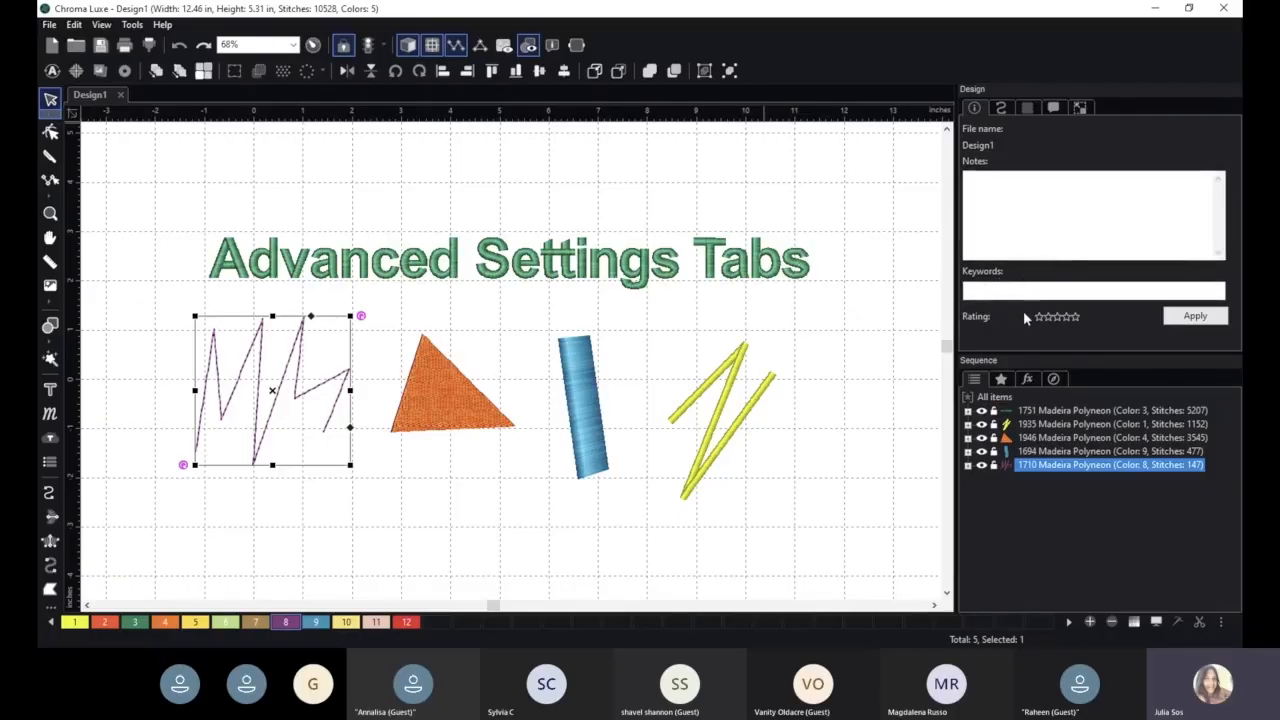
pyautogui.click(997, 195)
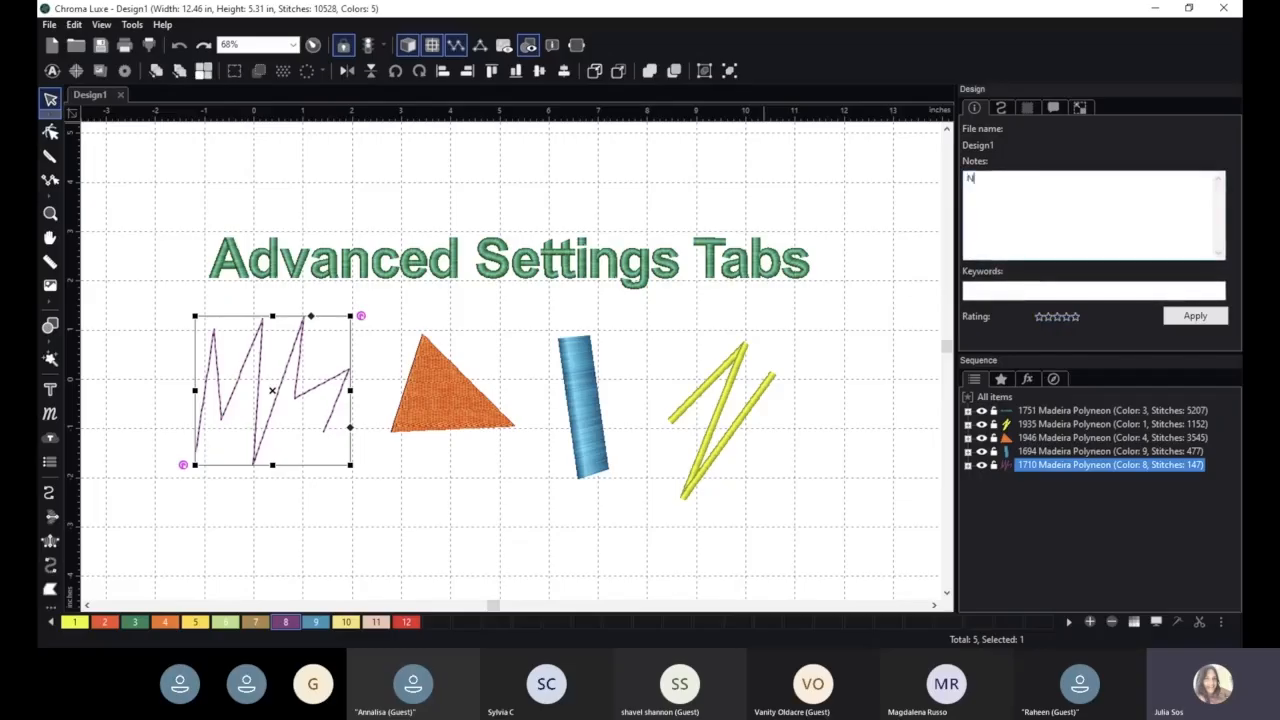
pyautogui.write('Note sample')
pyautogui.click(1210, 320)
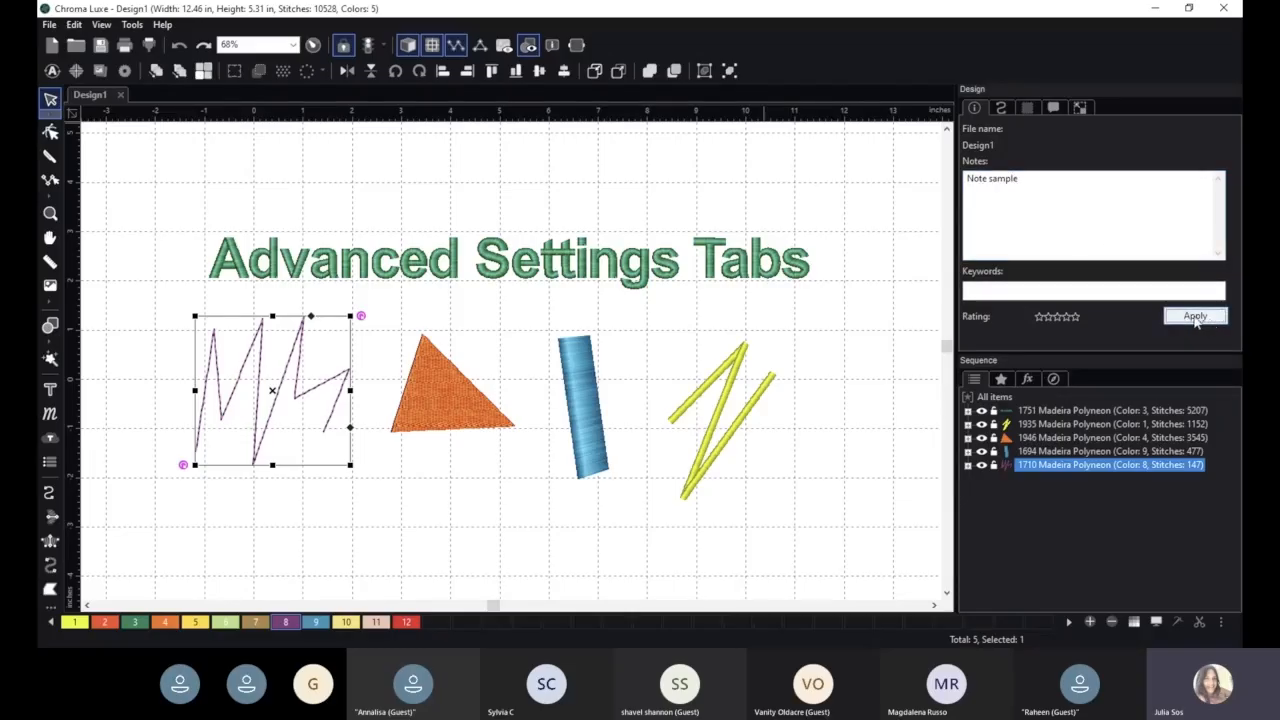
# - Try to replace the design note with "Colors will be...."
pyautogui.click(1000, 107)
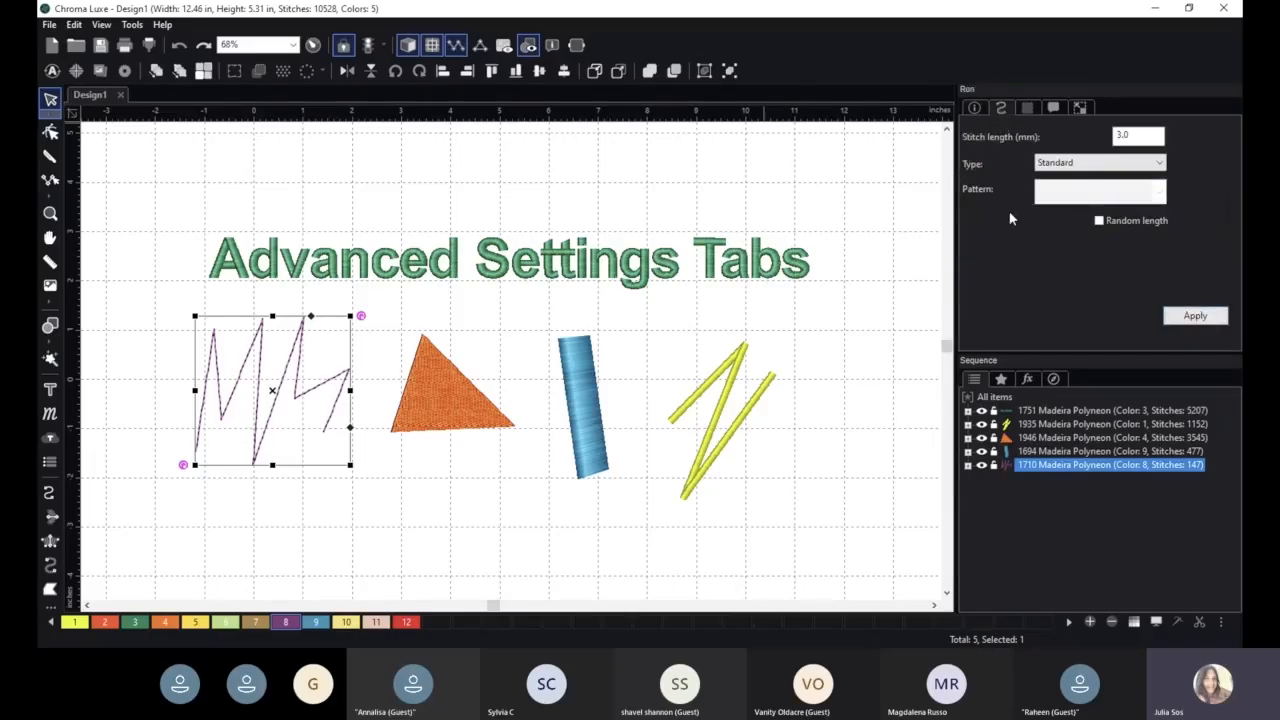
pyautogui.click(973, 107)
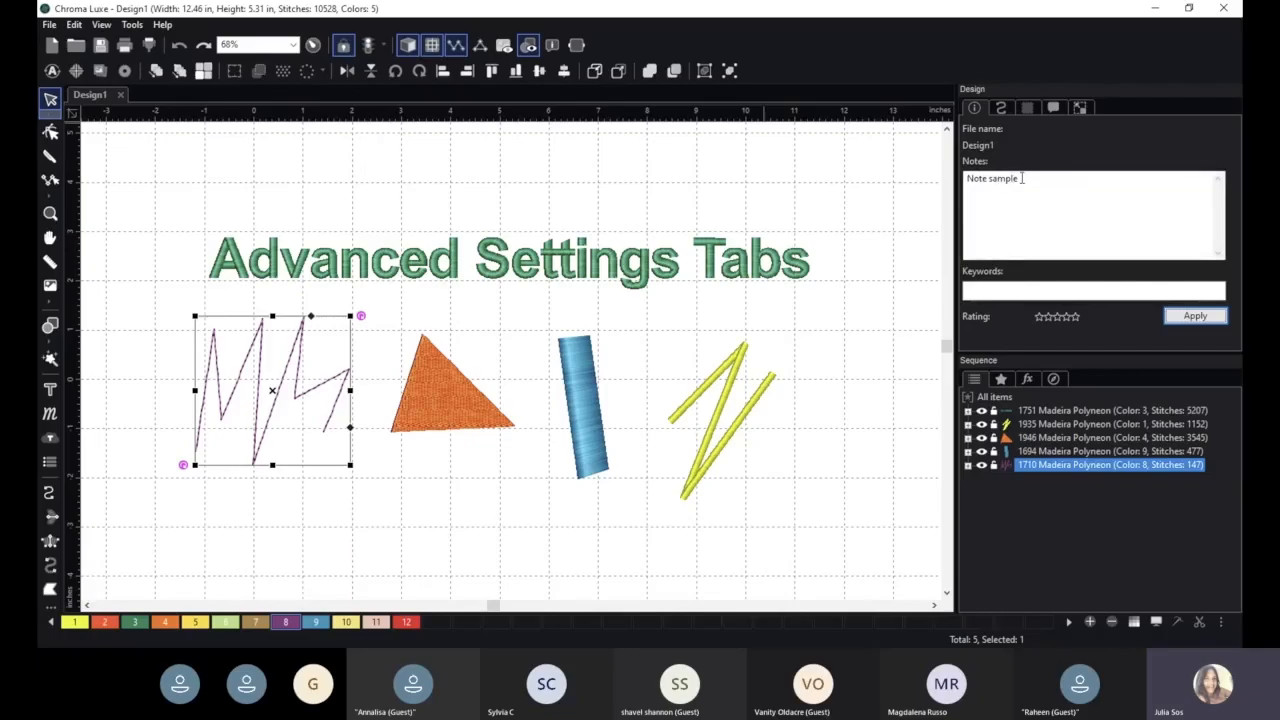
pyautogui.moveTo(1030, 182); pyautogui.dragTo(949, 178)
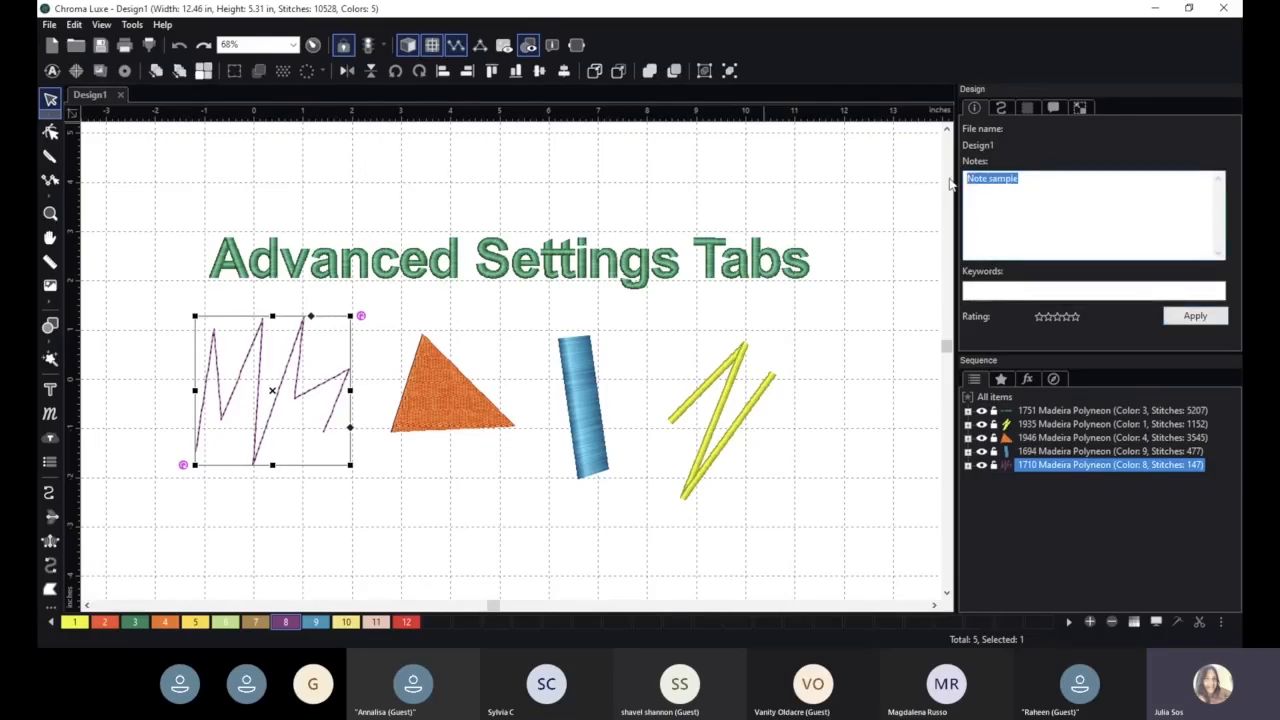
pyautogui.write('Colors will be...')
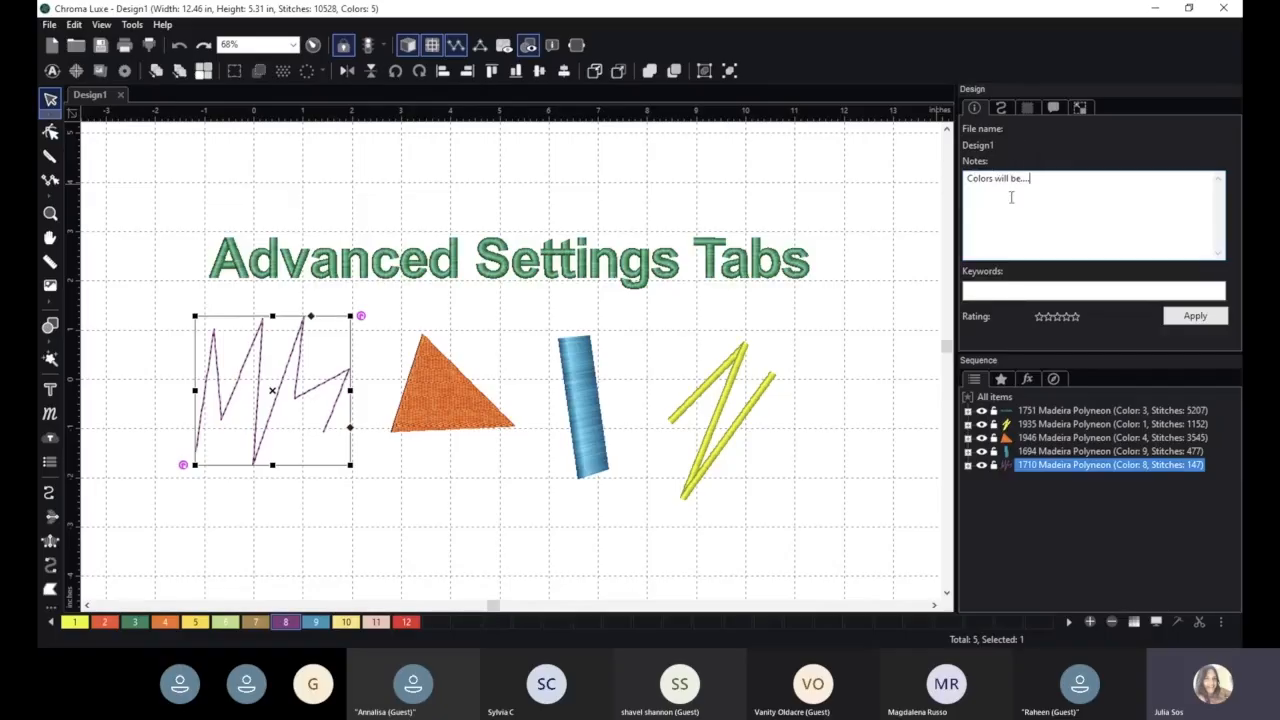
# - Review the run types available for the purple zigzag line
pyautogui.click(1001, 108)
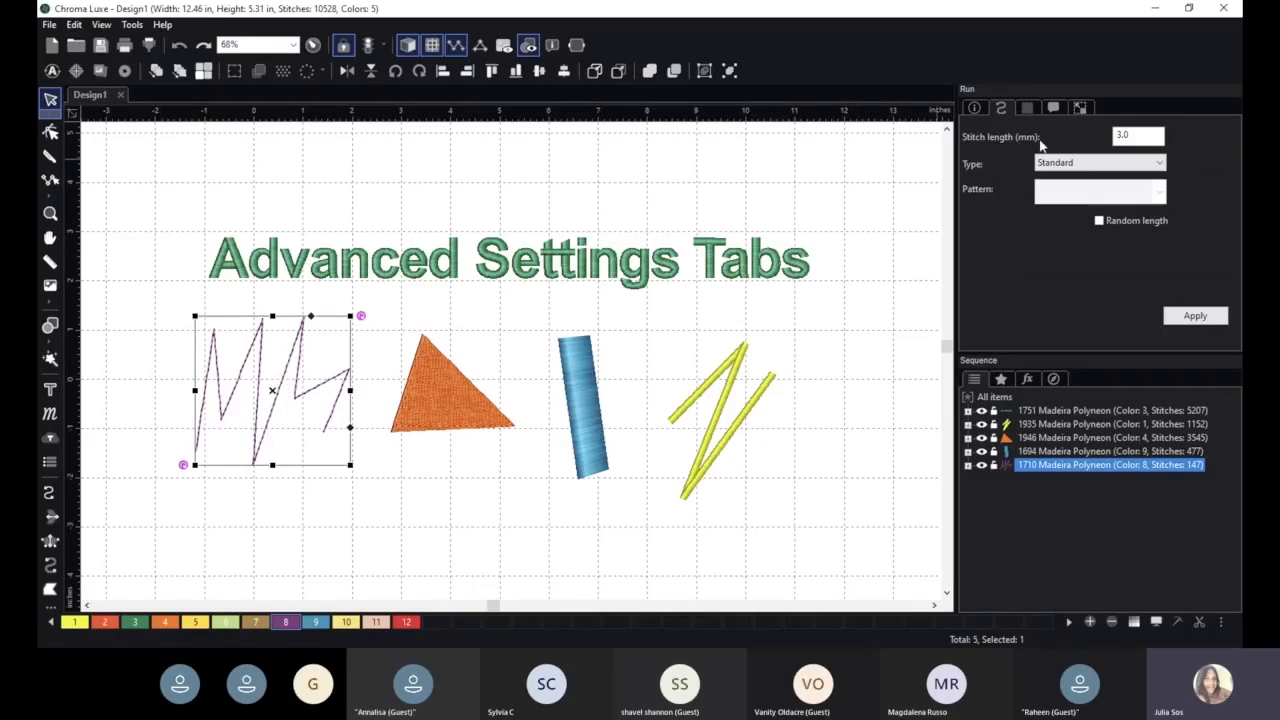
pyautogui.click(1085, 164)
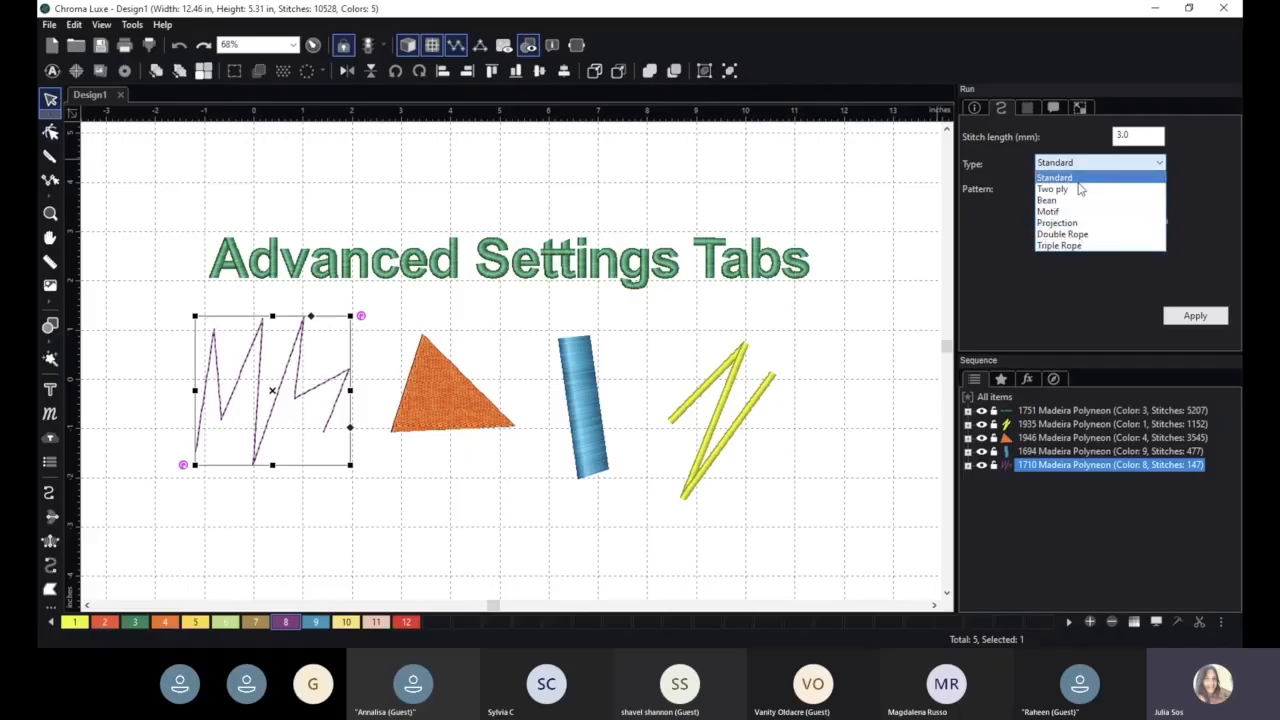
pyautogui.click(1009, 236)
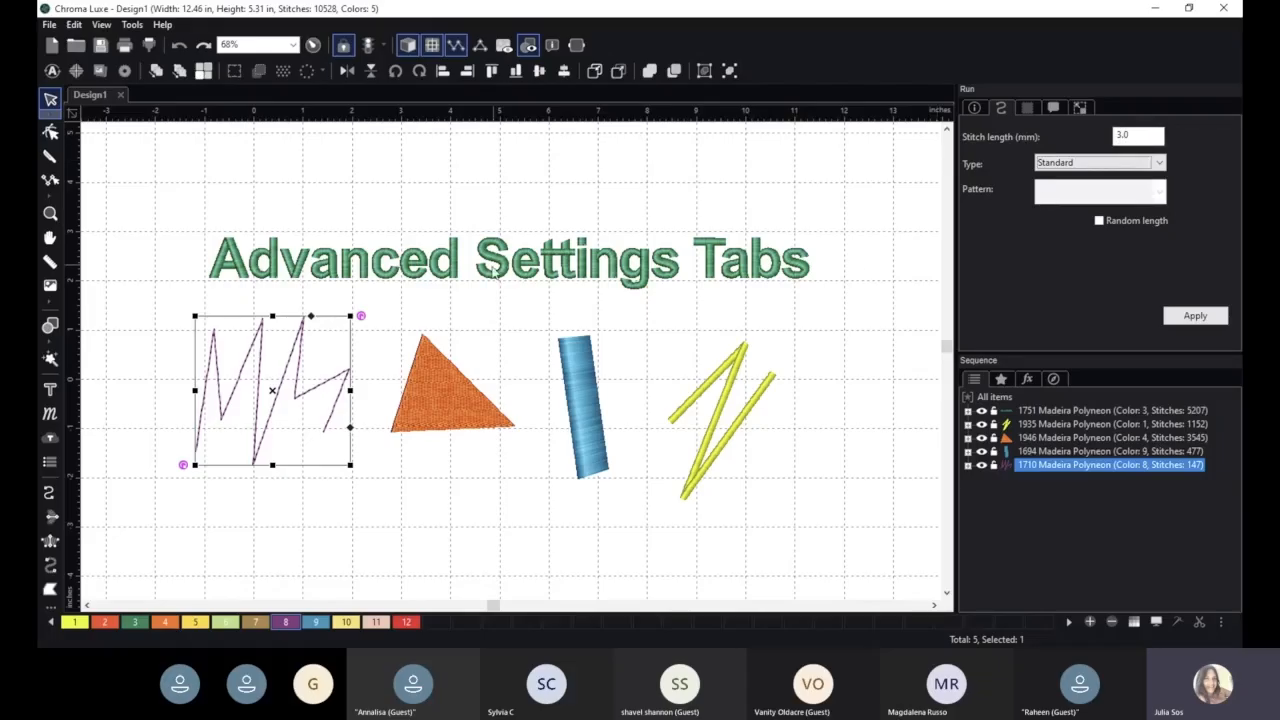
# - Examine the individual stitches of the purple run-stitch zigzag close up
pyautogui.click(478, 316)
pyautogui.press('space')
pyautogui.scroll(6, 645, 268)
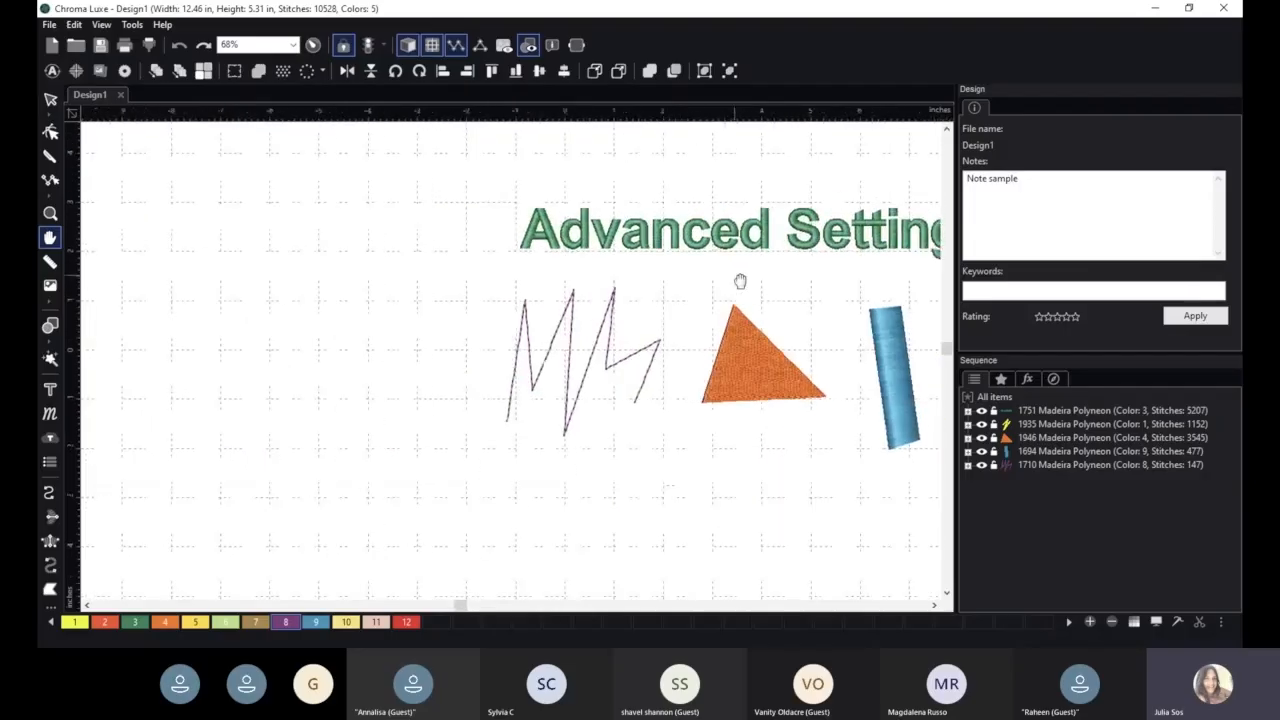
pyautogui.scroll(1, 648, 205)
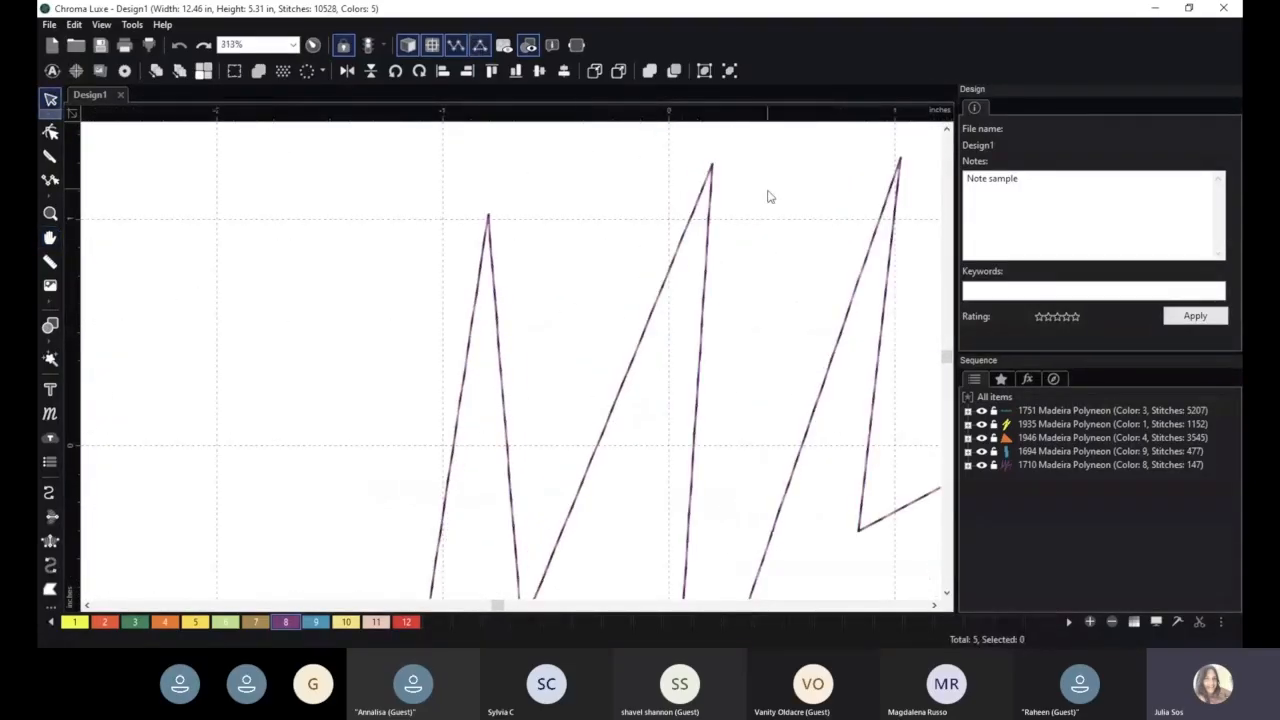
pyautogui.scroll(1, 714, 210)
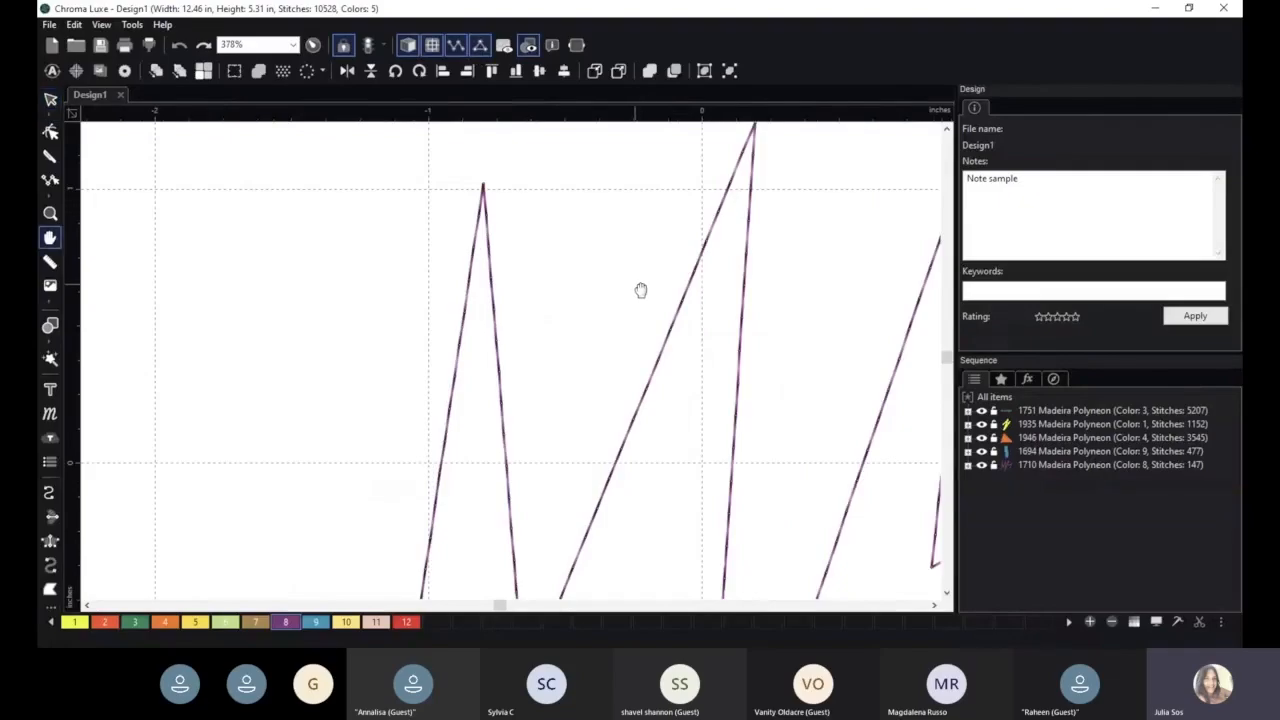
pyautogui.scroll(4, 640, 289)
pyautogui.moveTo(721, 289); pyautogui.dragTo(551, 297)
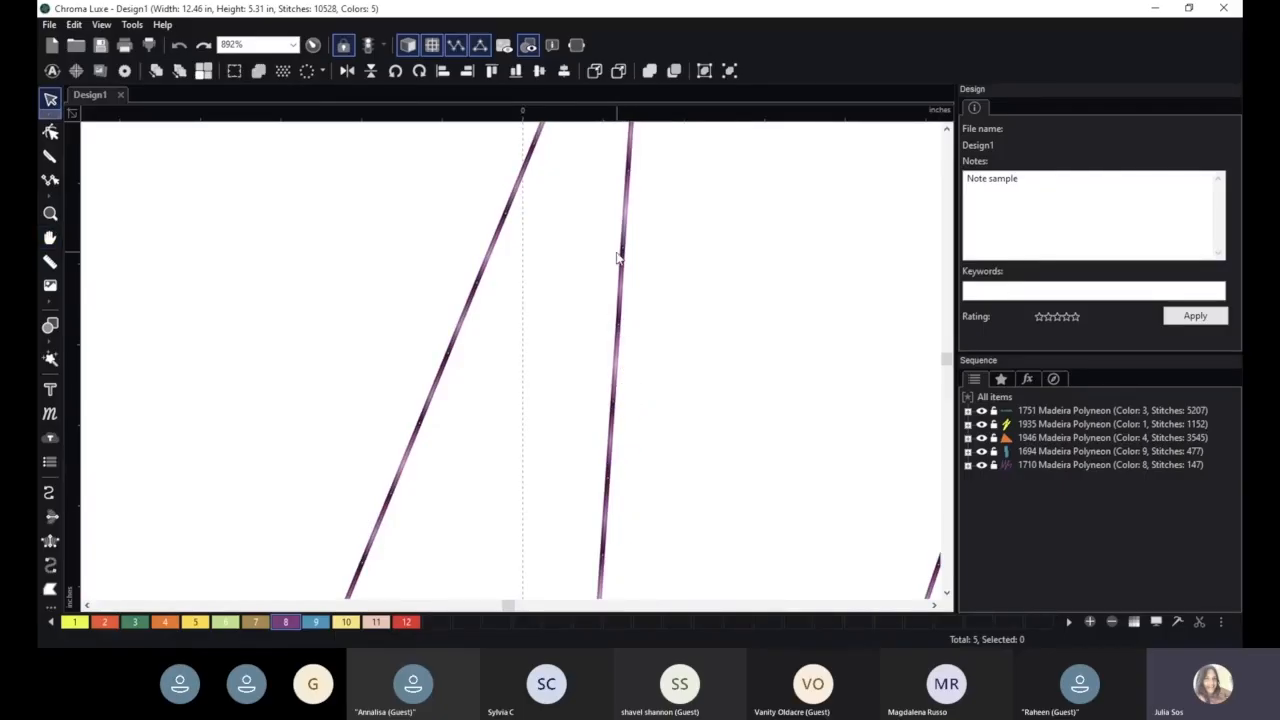
pyautogui.scroll(-1, 726, 493)
pyautogui.scroll(-5, 726, 493)
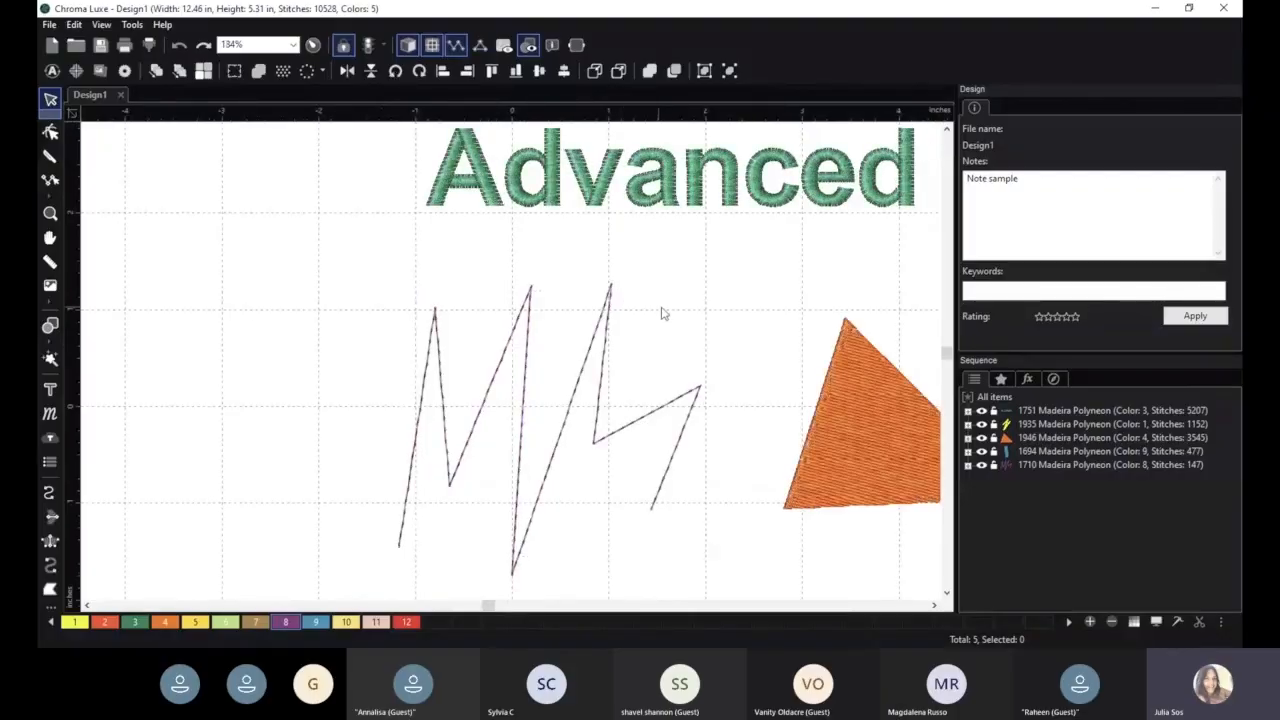
pyautogui.moveTo(691, 306); pyautogui.dragTo(560, 283)
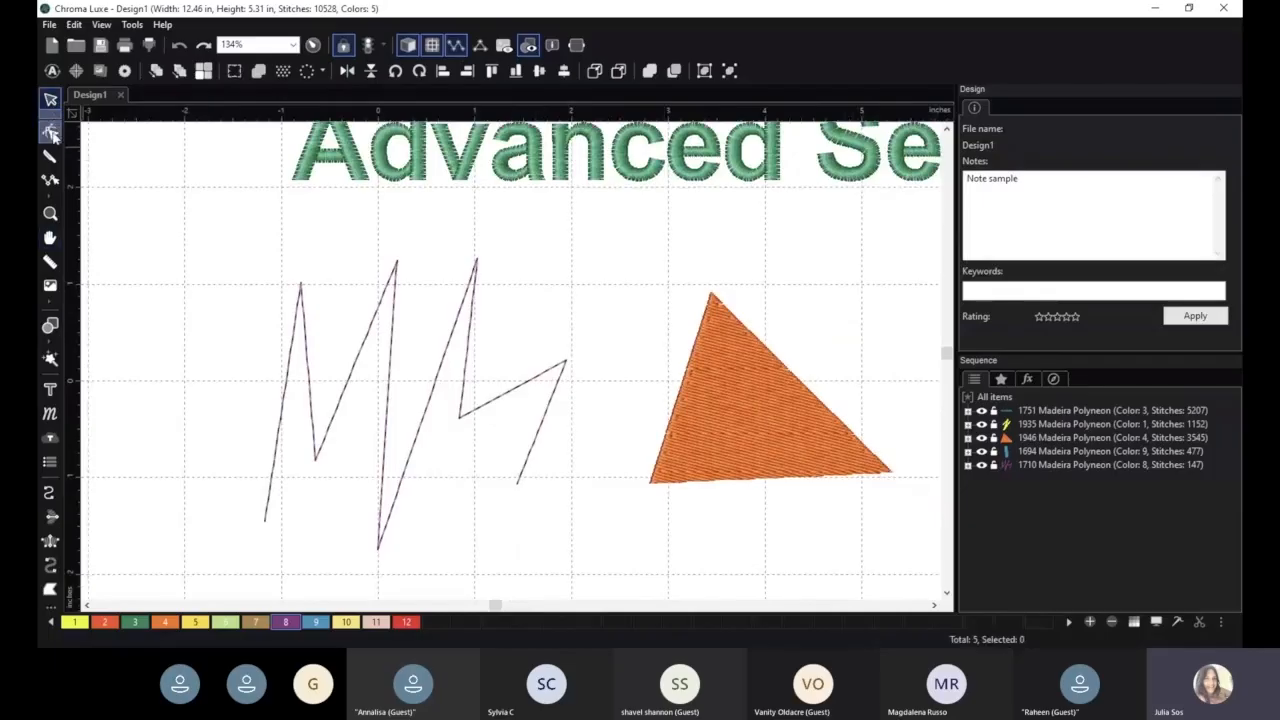
# - Set the purple zigzag's run stitch length to 5.0 mm and apply it
pyautogui.click(376, 318)
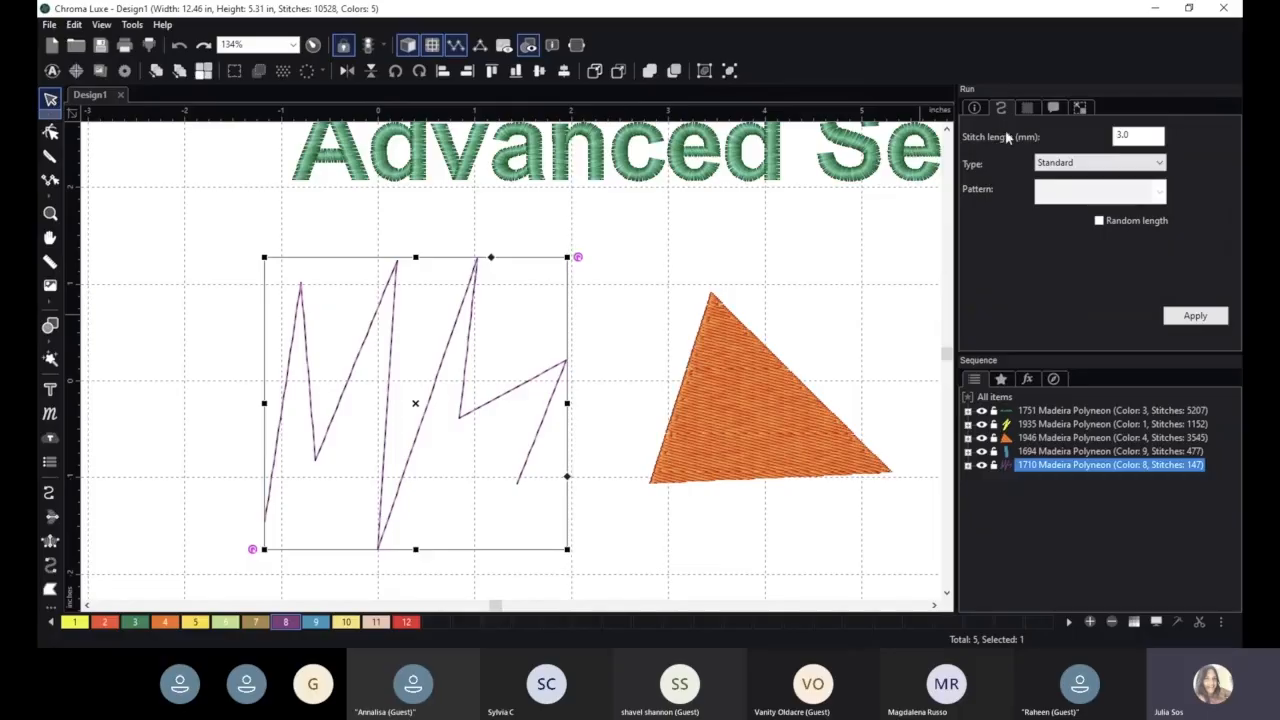
pyautogui.click(1113, 138)
pyautogui.doubleClick(1112, 138)
pyautogui.write('5')
pyautogui.click(1200, 314)
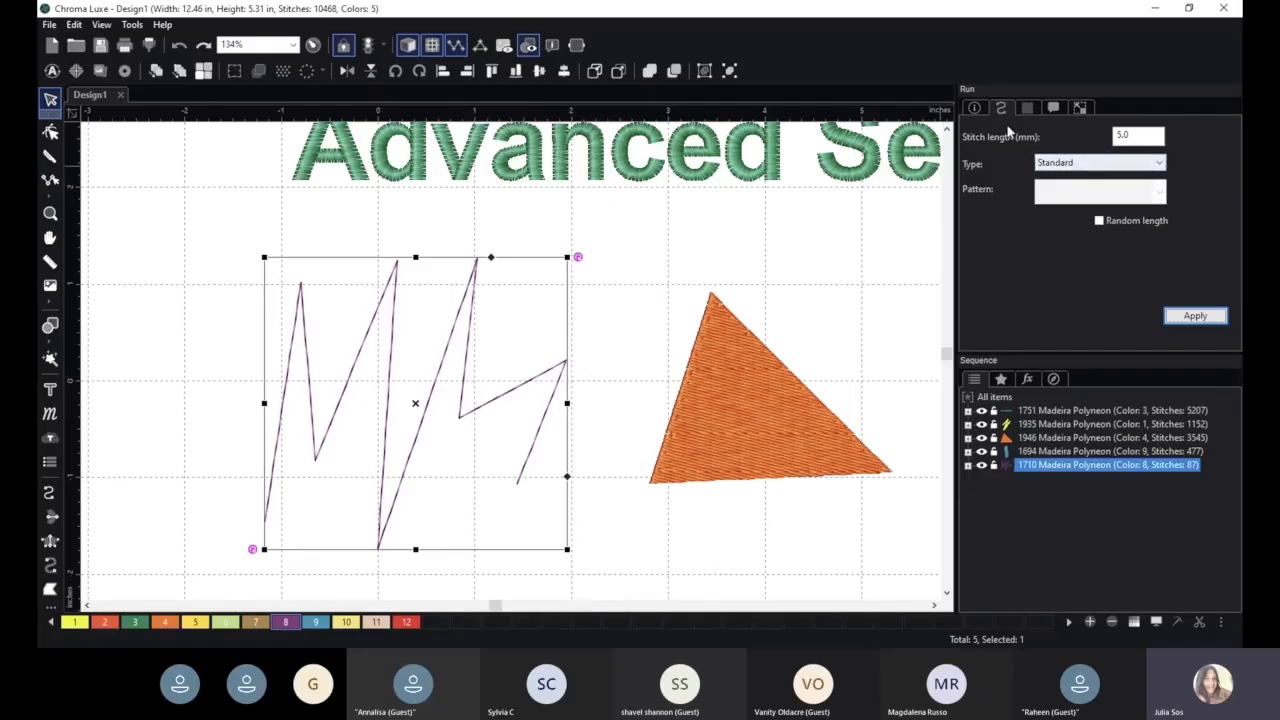
# - Change the purple zigzag's run type to Two ply and apply it
pyautogui.click(1073, 166)
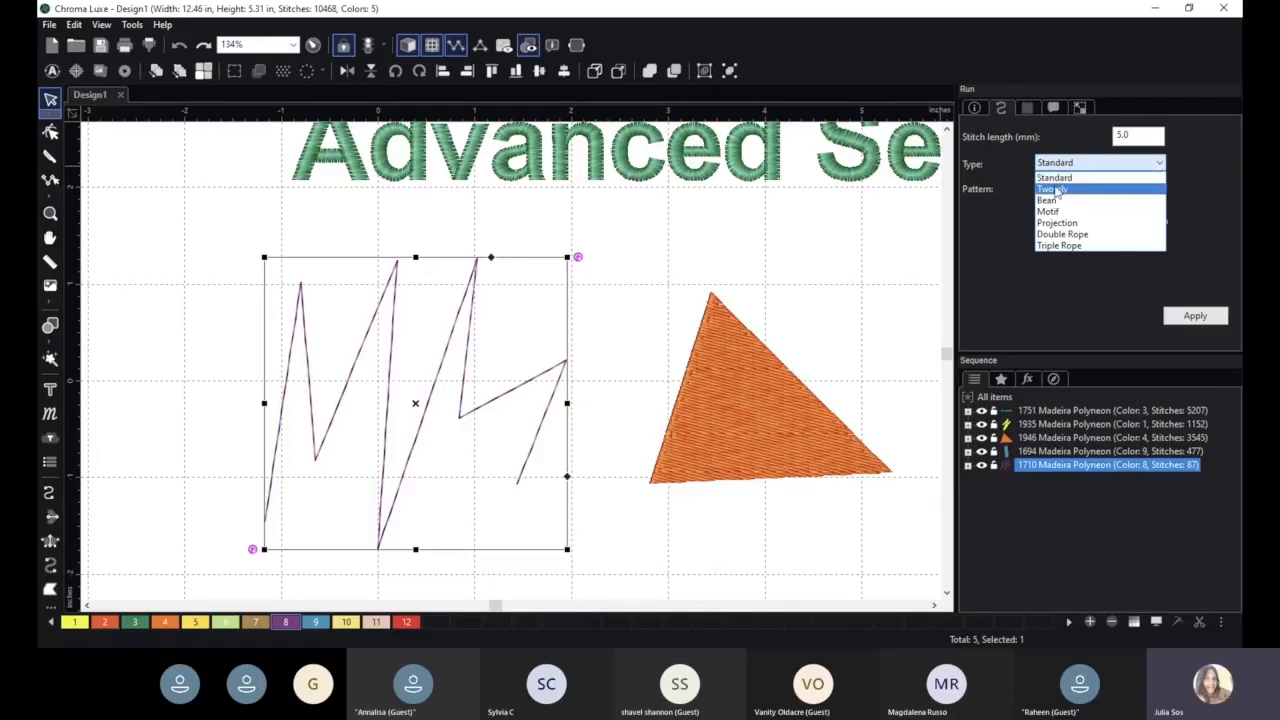
pyautogui.click(1056, 190)
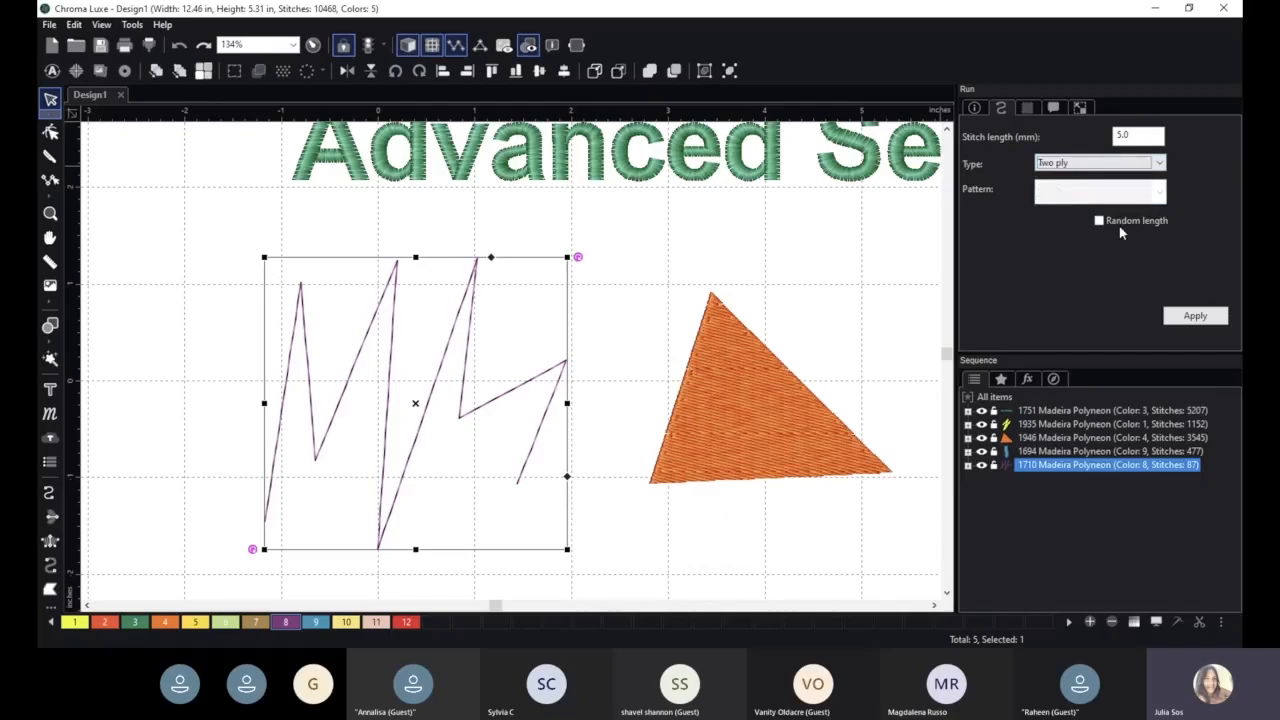
pyautogui.click(1195, 315)
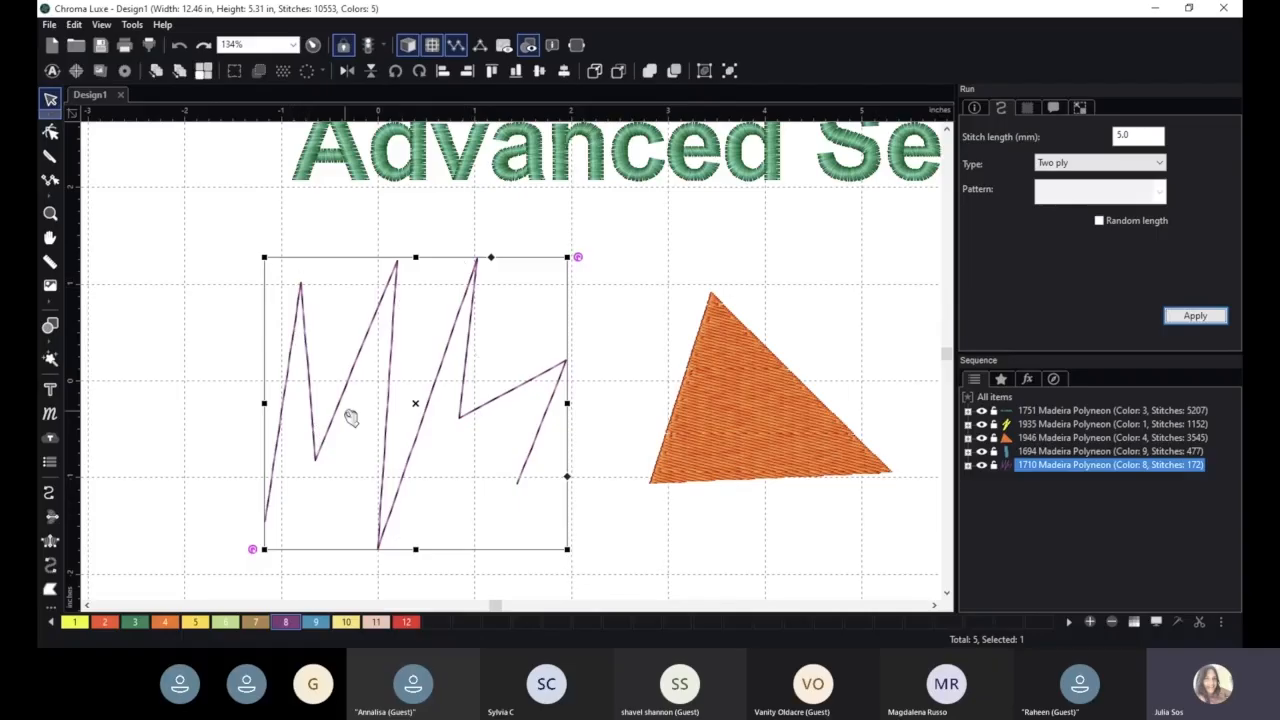
# - Select the Bean run type for the purple zigzag with 3 bean repeats
pyautogui.click(1100, 164)
pyautogui.click(1098, 182)
pyautogui.click(1096, 168)
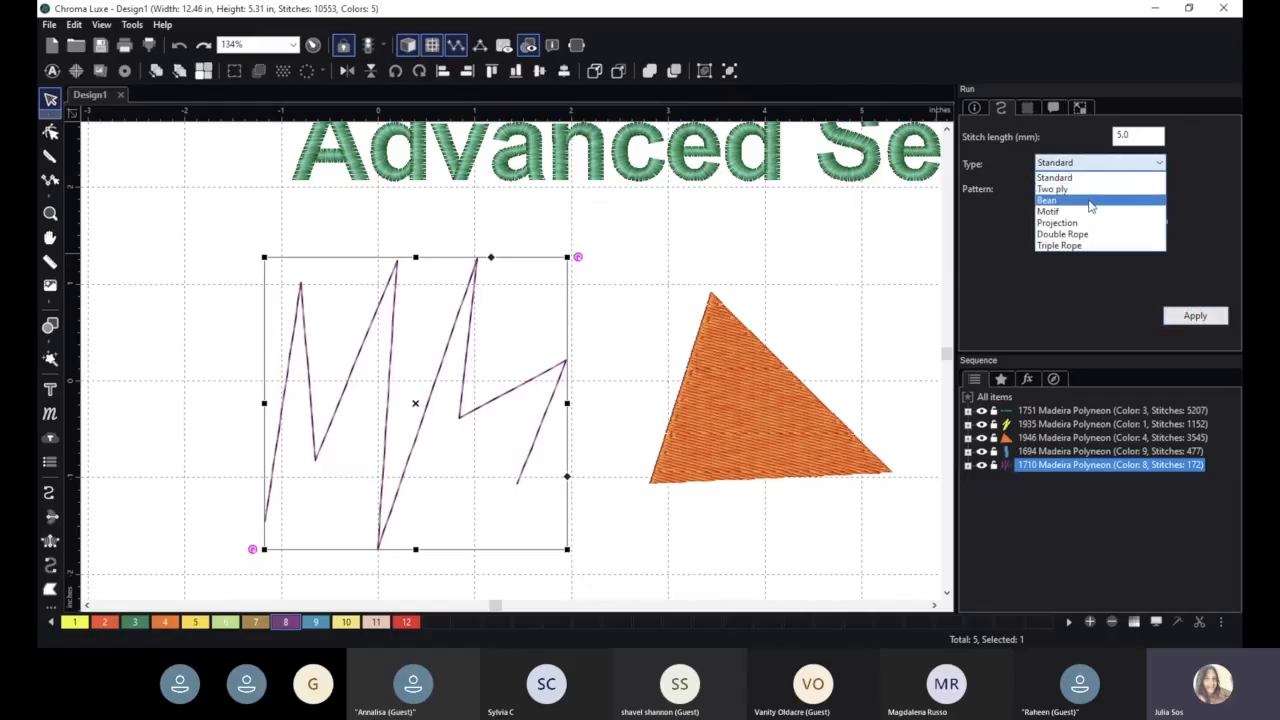
pyautogui.click(1091, 201)
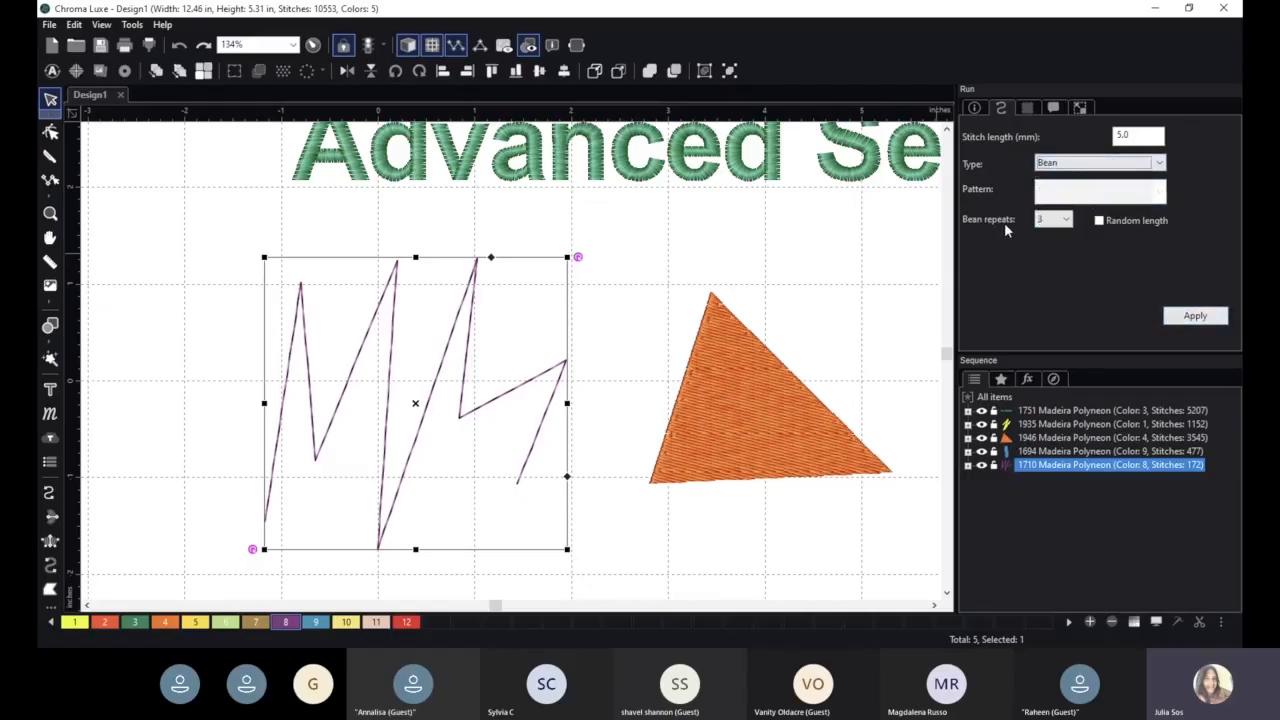
pyautogui.click(1056, 227)
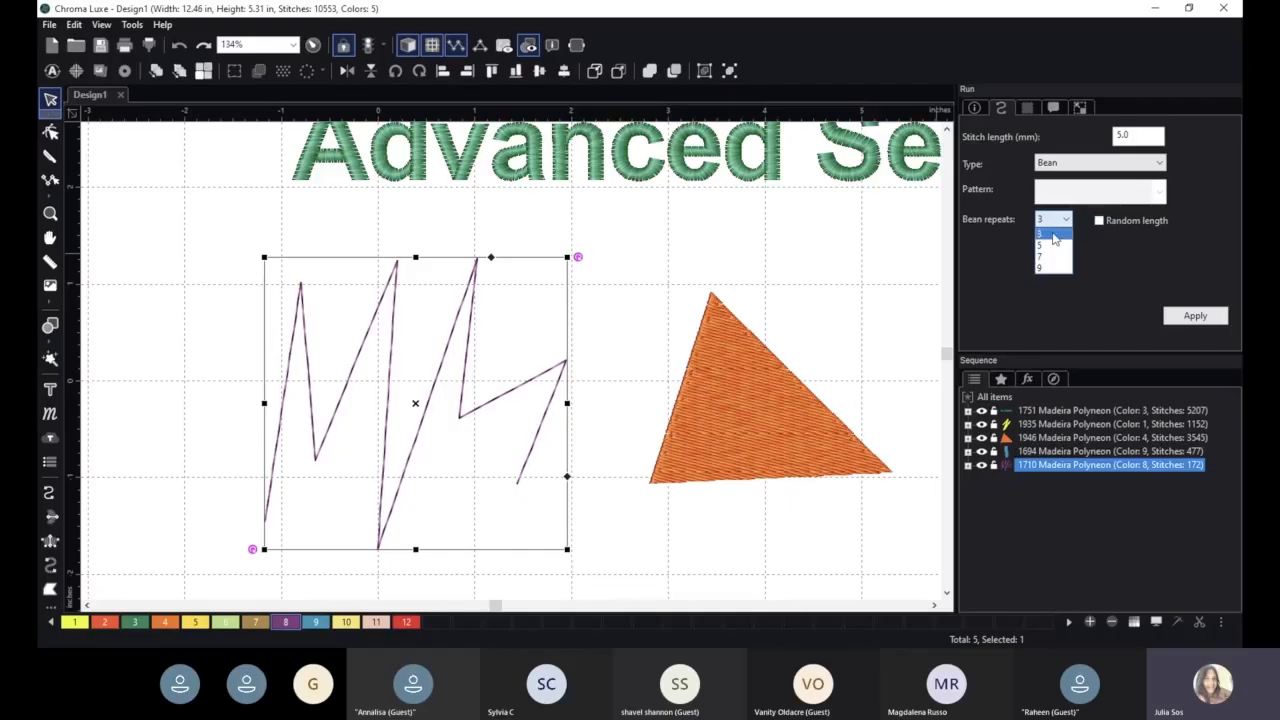
pyautogui.click(1054, 236)
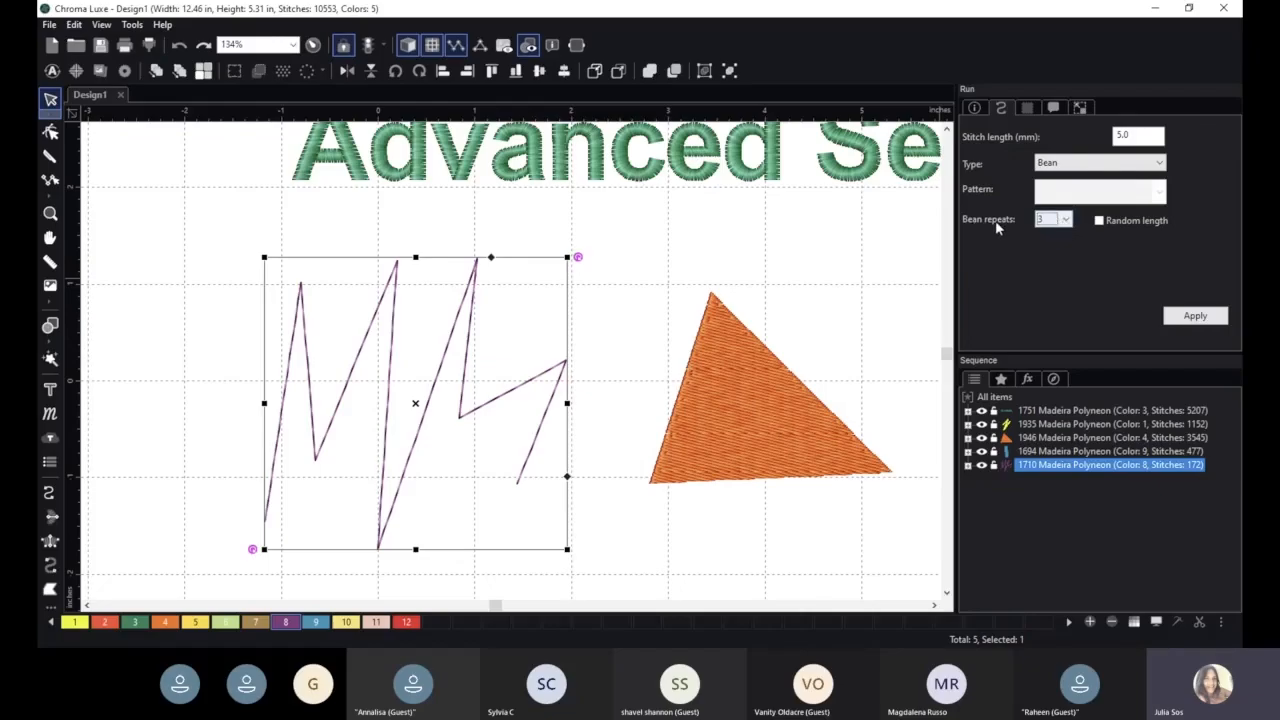
# - Compare the Motif run type's settings with those of the Bean type for the purple zigzag
pyautogui.click(1076, 165)
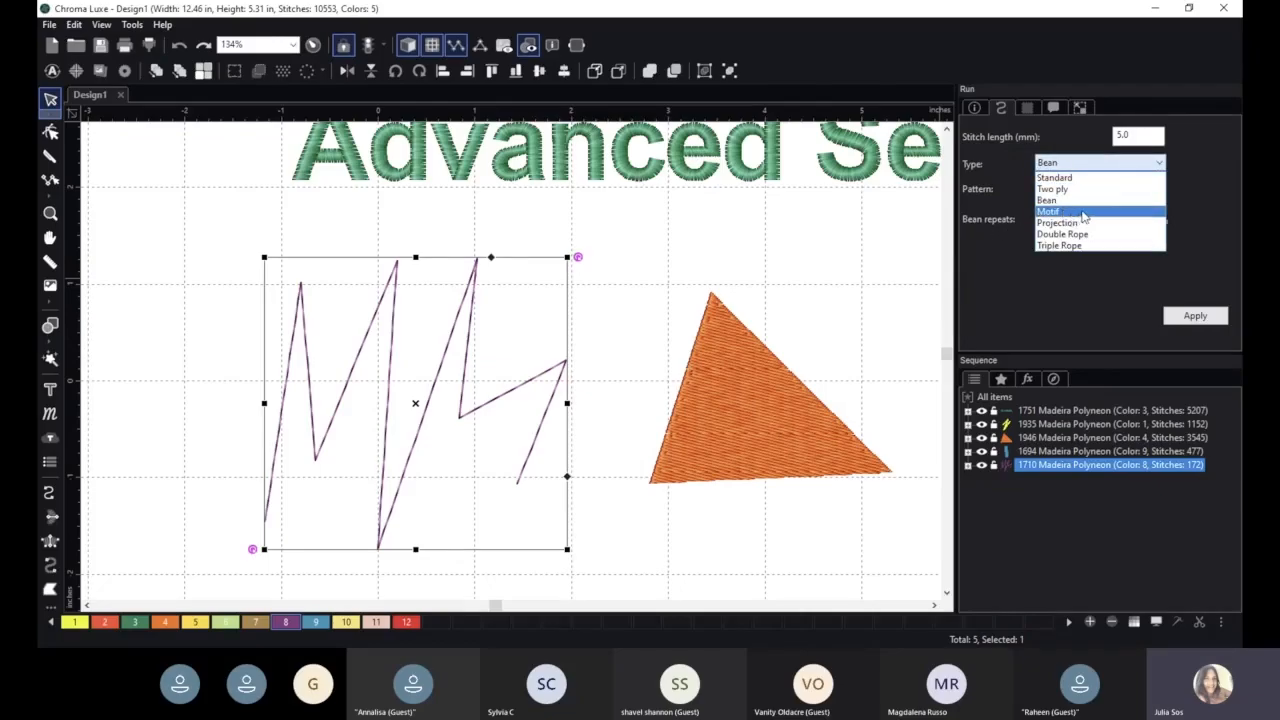
pyautogui.click(1086, 212)
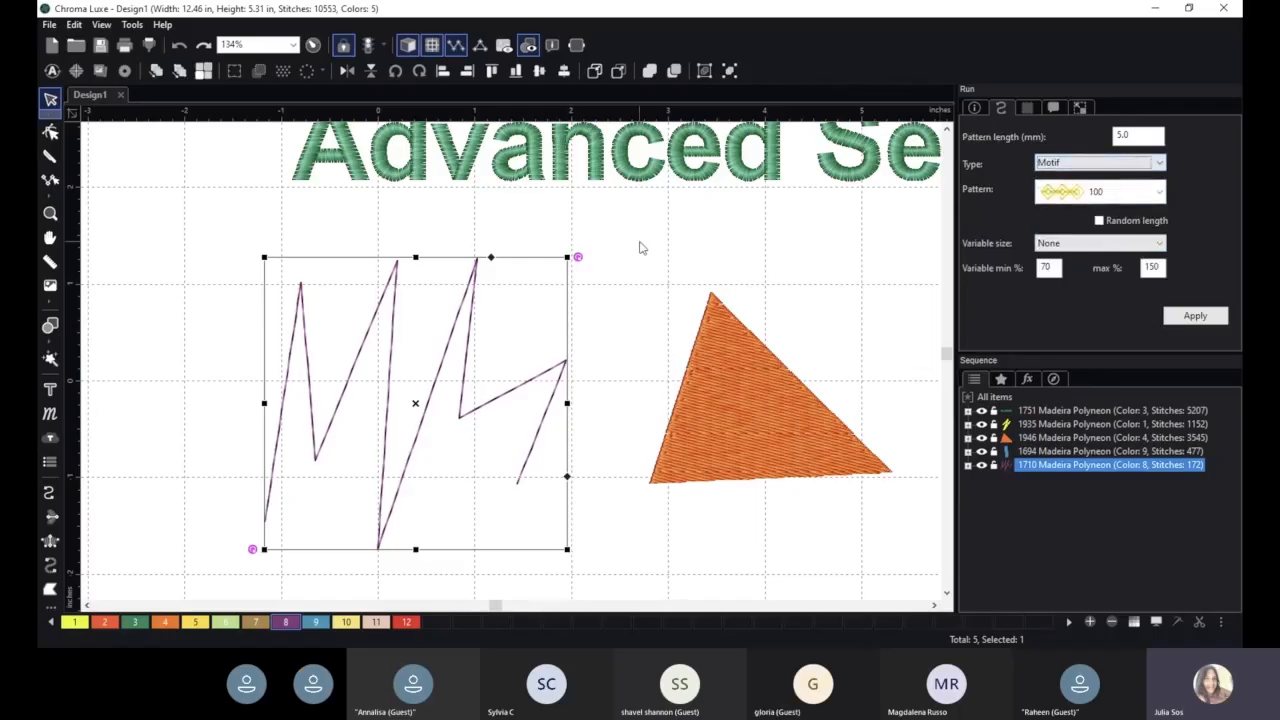
pyautogui.click(1128, 166)
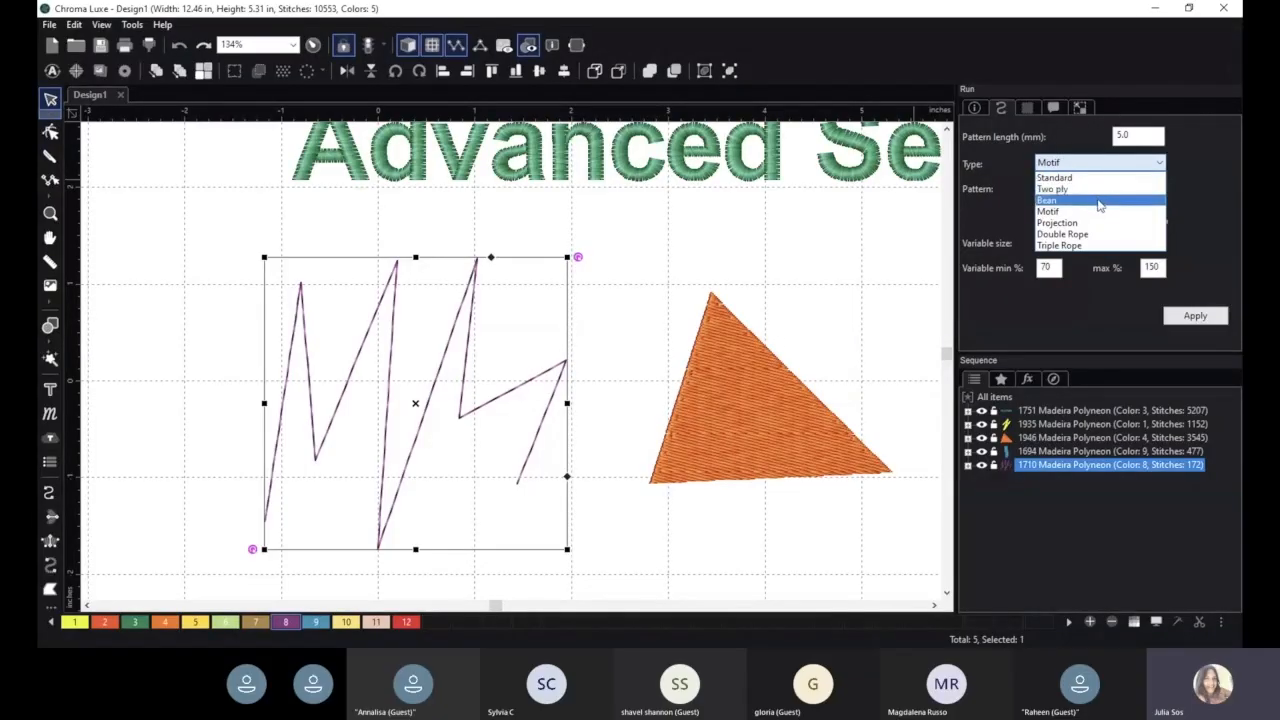
pyautogui.click(1104, 203)
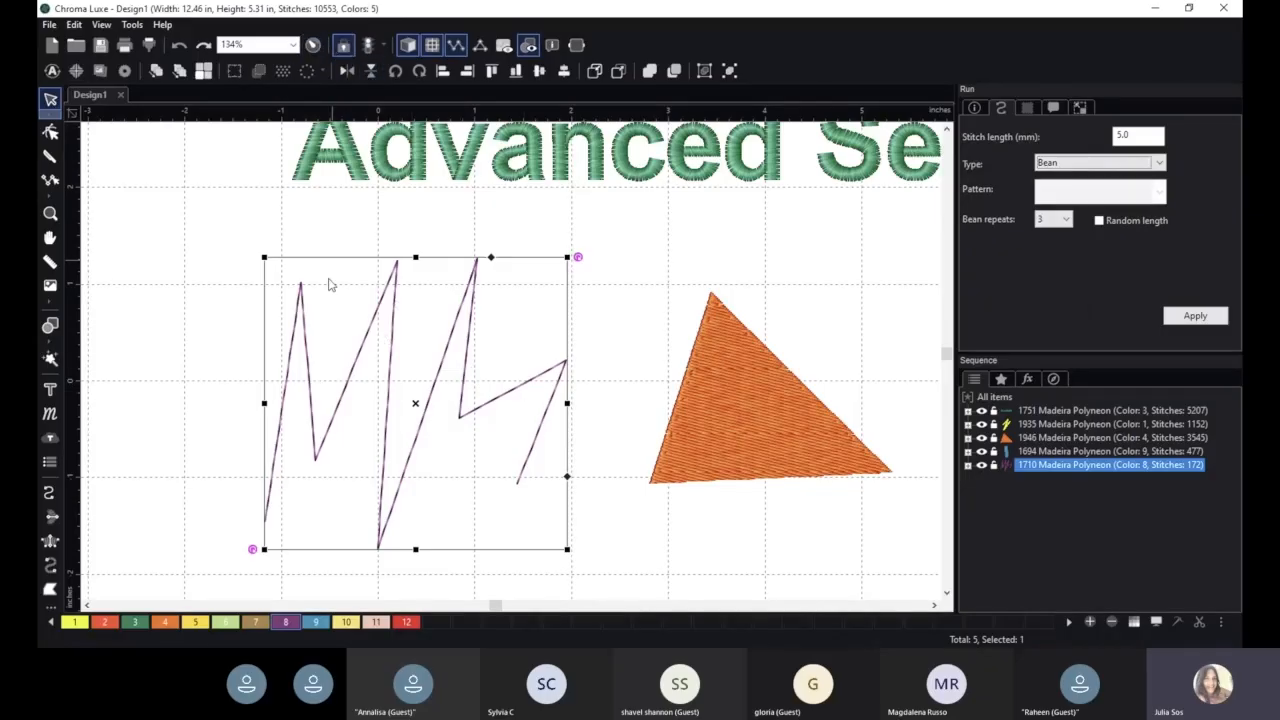
# - Change the purple zigzag's run type to Motif with pattern 123 and apply it
pyautogui.click(1105, 163)
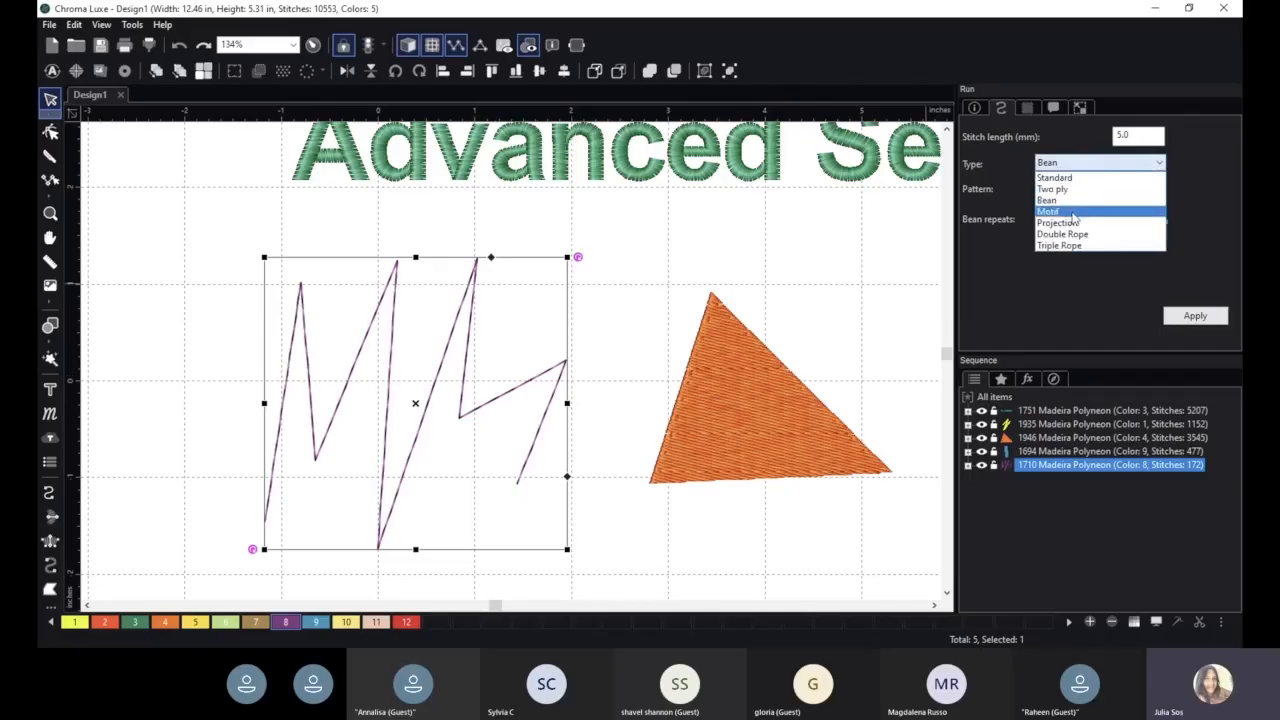
pyautogui.click(1096, 212)
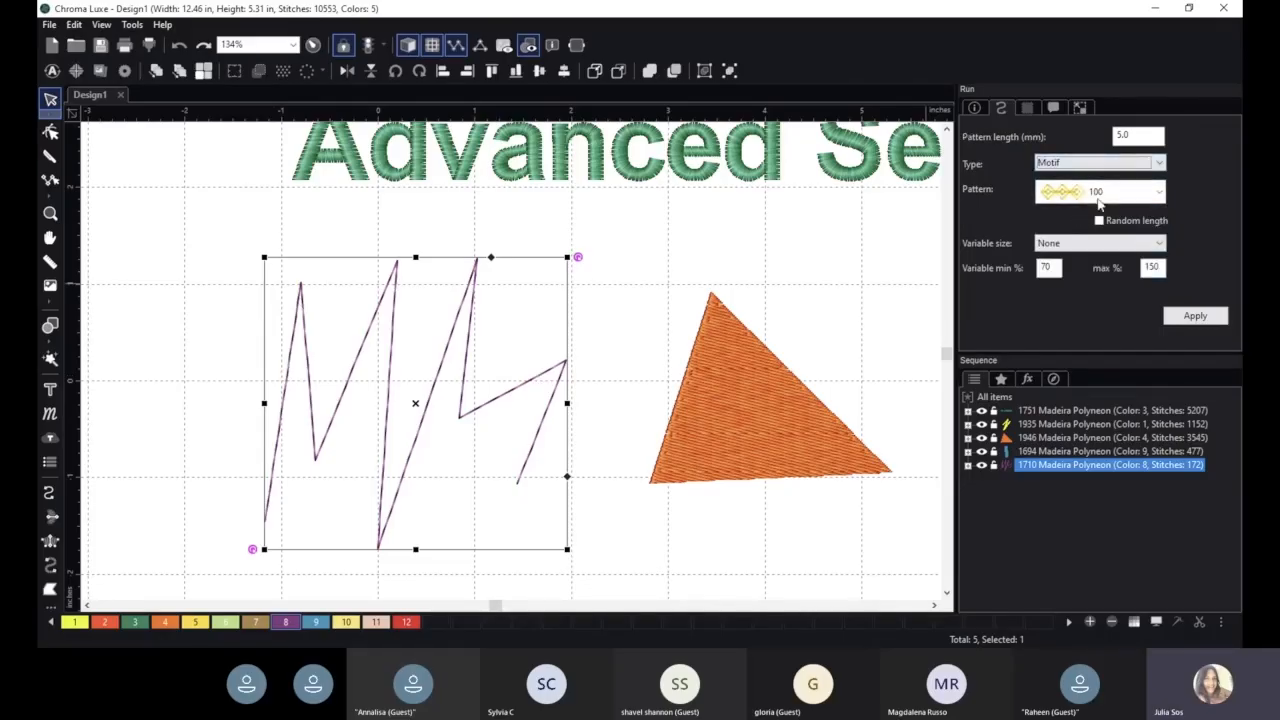
pyautogui.click(1122, 200)
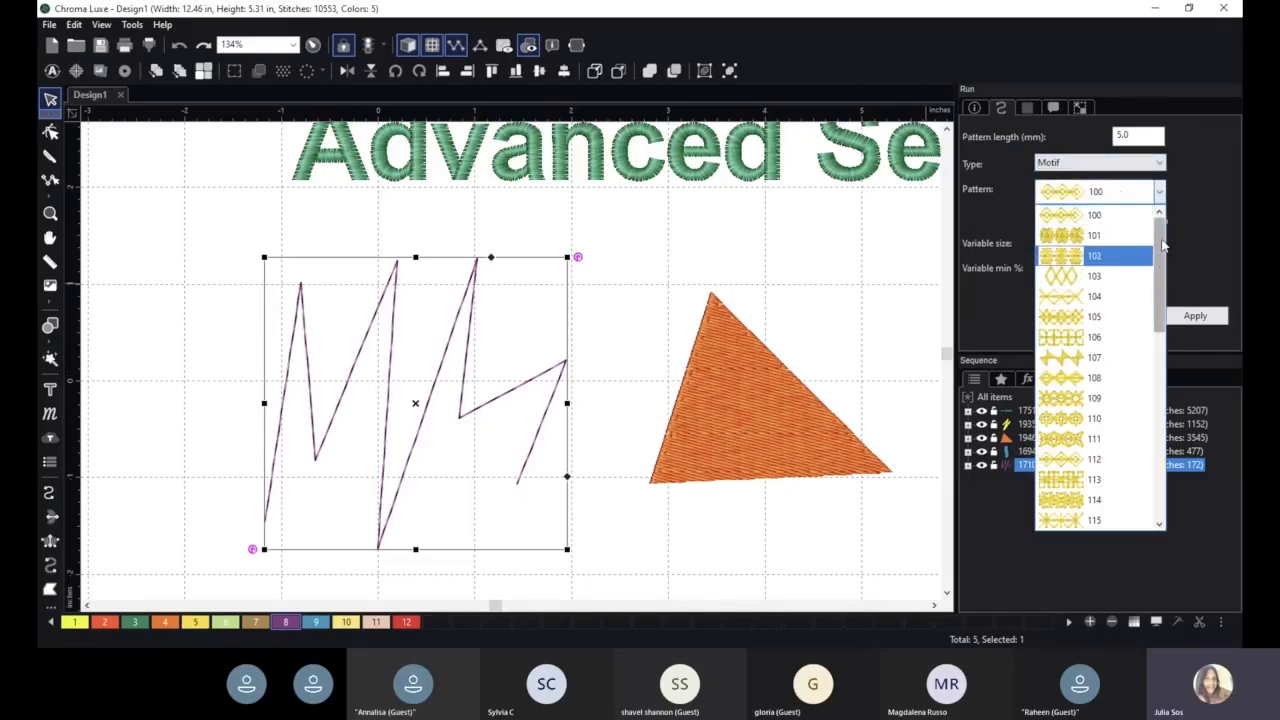
pyautogui.moveTo(1162, 245); pyautogui.dragTo(1162, 445)
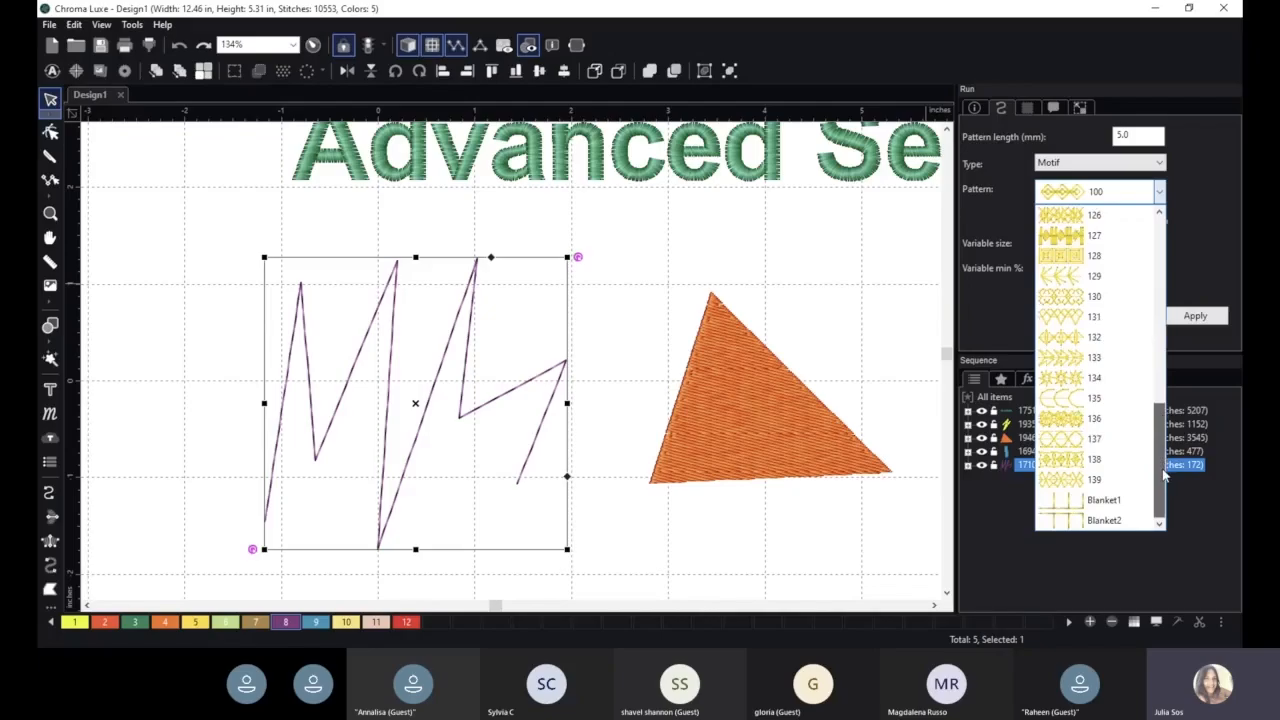
pyautogui.scroll(3, 1160, 420)
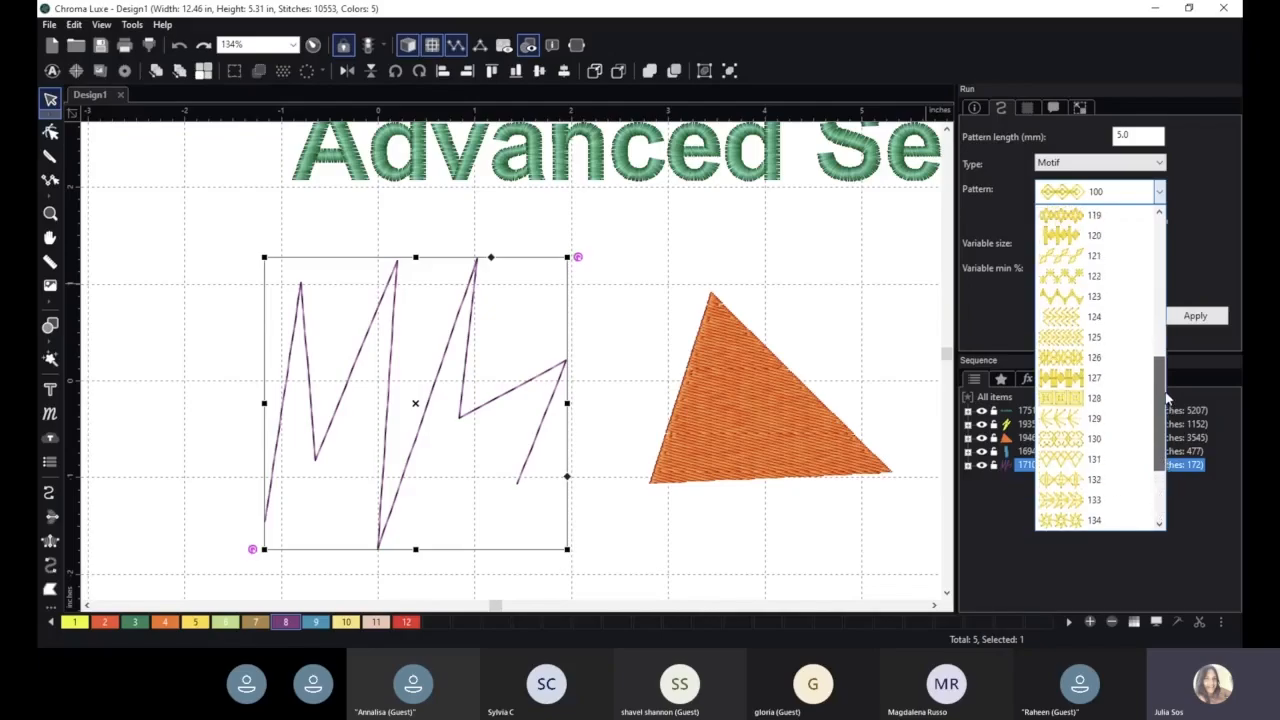
pyautogui.click(1135, 297)
pyautogui.click(1203, 316)
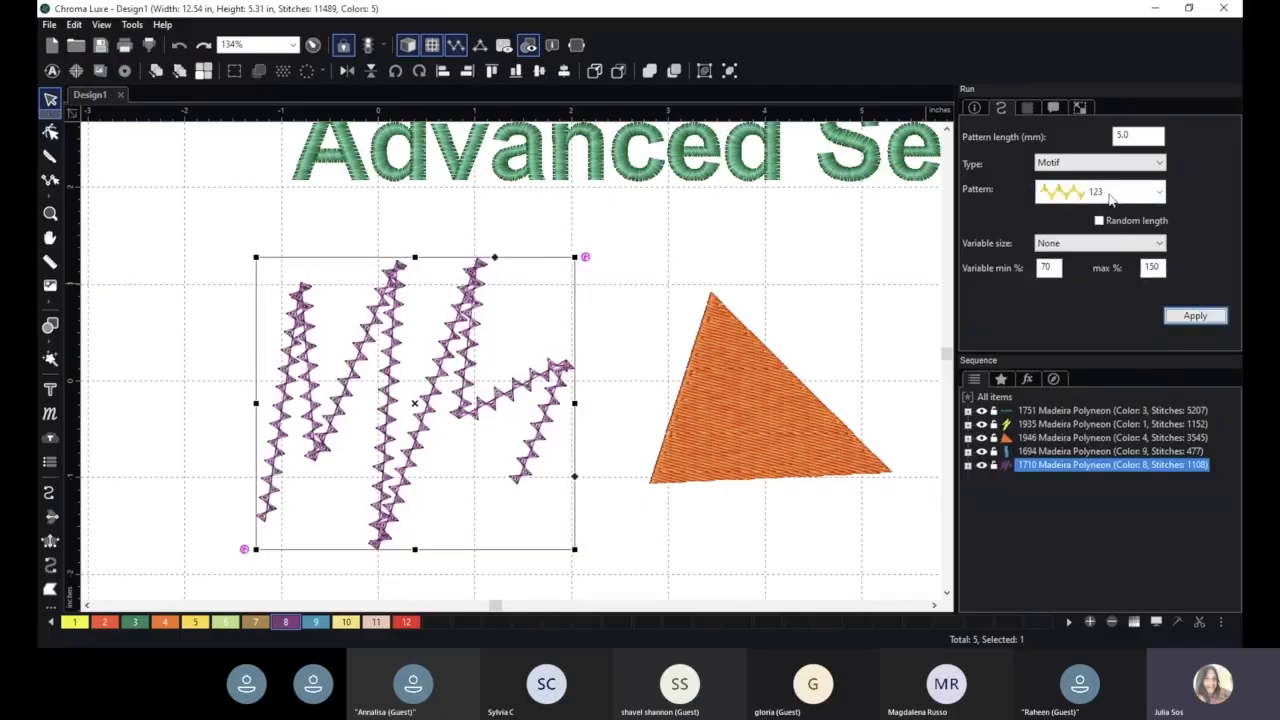
# - Apply motif pattern 127 to the purple zigzag, followed by motif pattern 134
pyautogui.click(1115, 198)
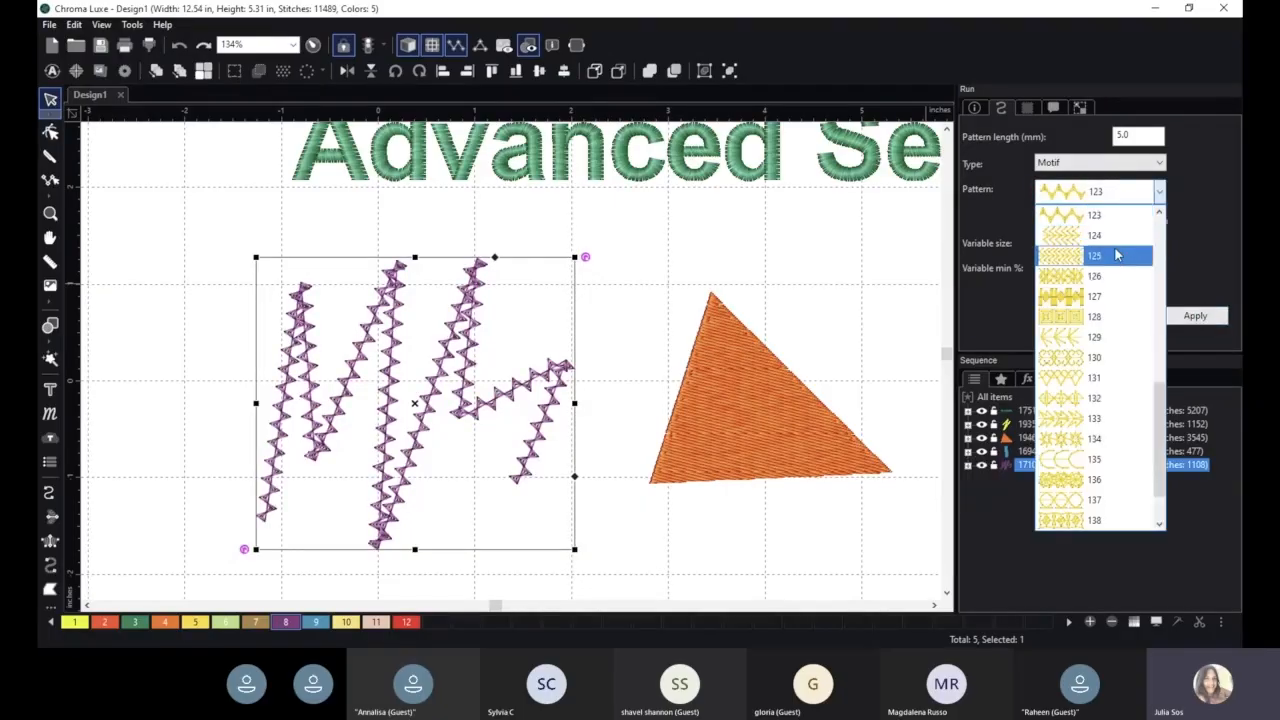
pyautogui.click(1098, 300)
pyautogui.click(1192, 315)
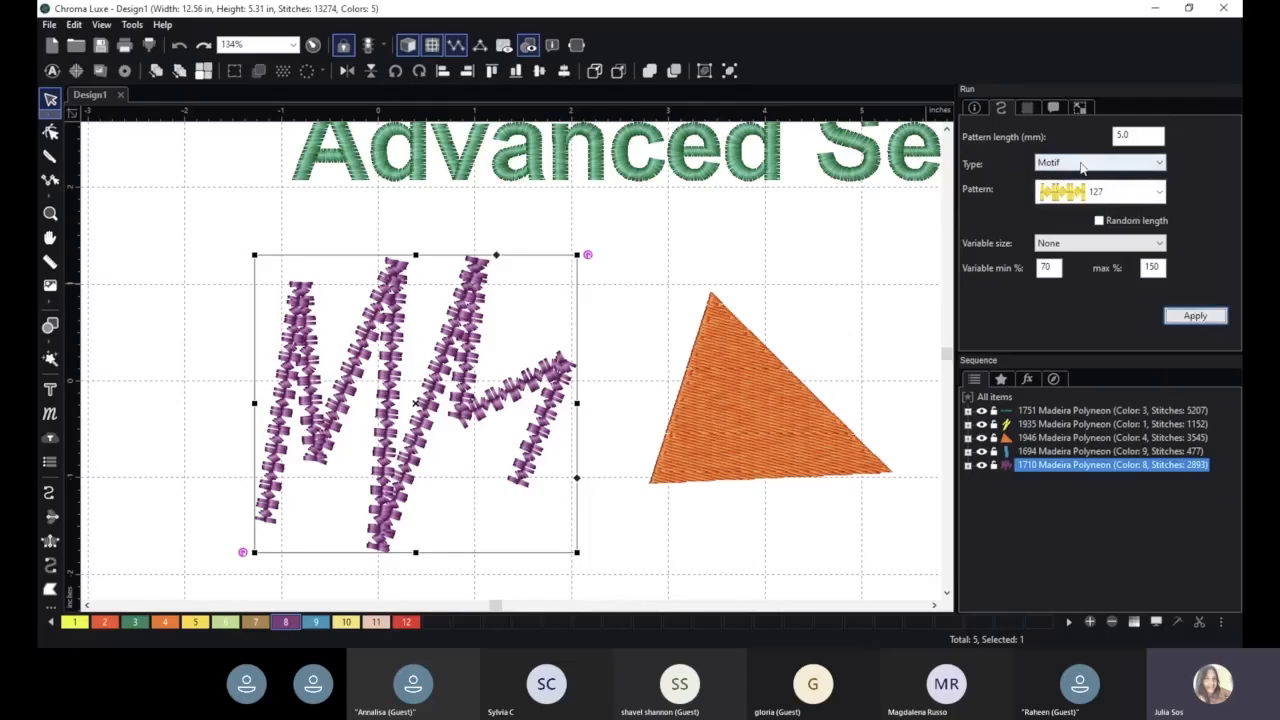
pyautogui.click(1120, 198)
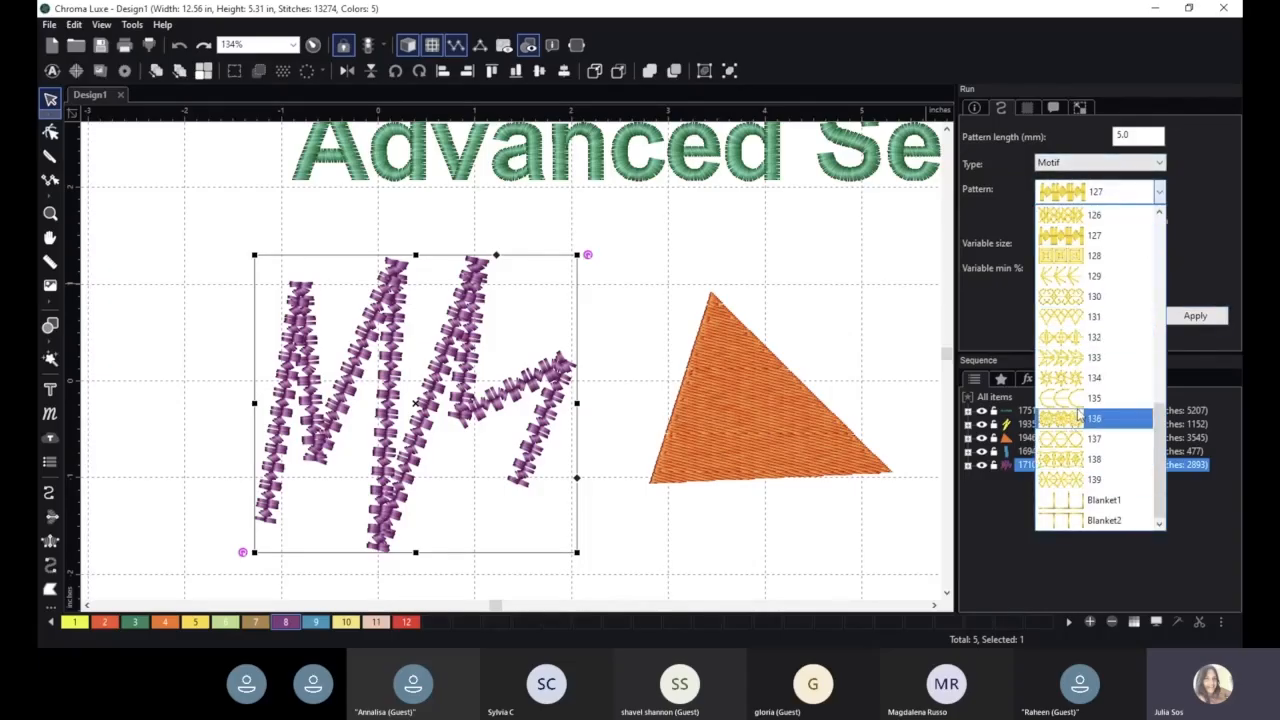
pyautogui.click(1080, 378)
pyautogui.click(1195, 316)
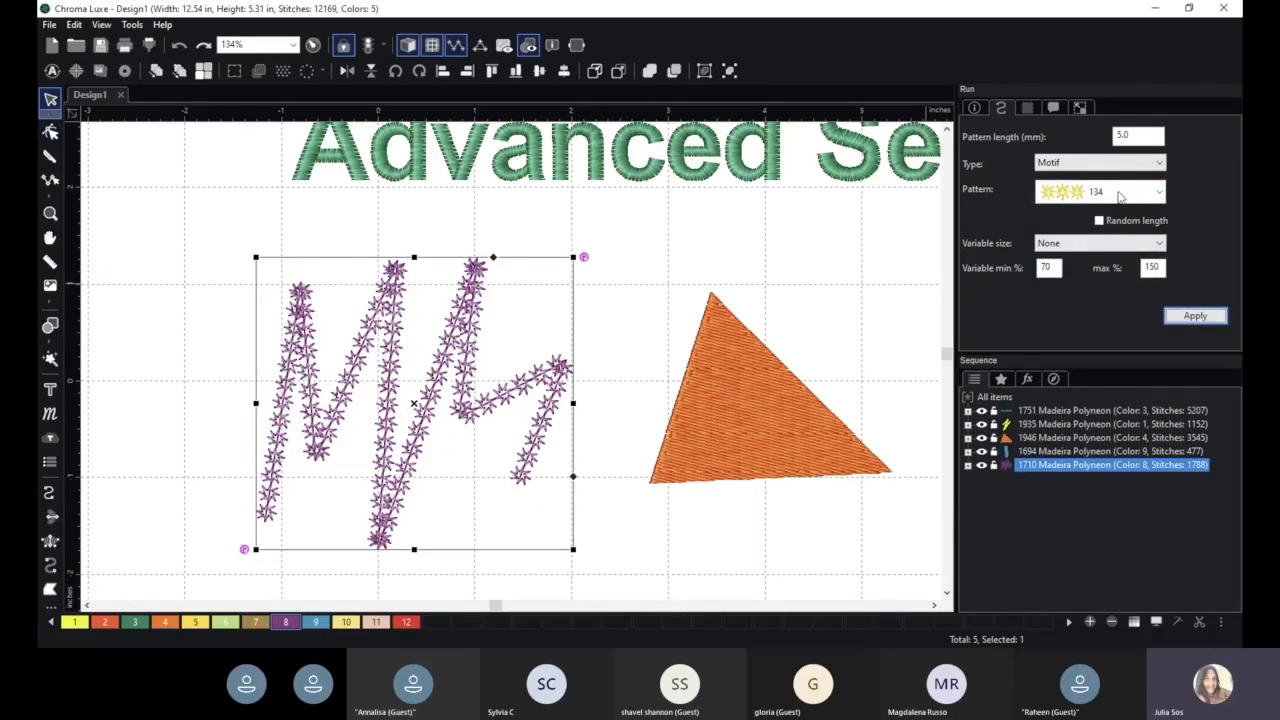
# - Apply motif pattern 139 to the purple zigzag, followed by motif pattern 129
pyautogui.click(1121, 197)
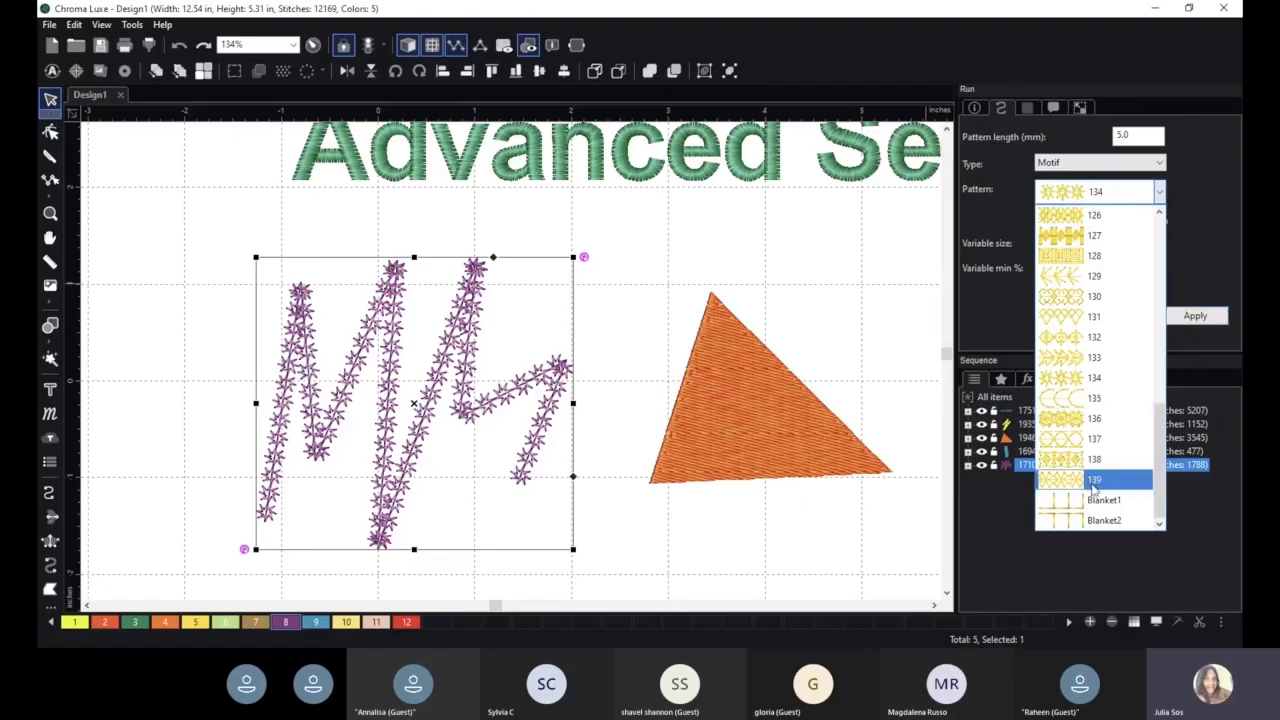
pyautogui.click(1094, 482)
pyautogui.click(1172, 315)
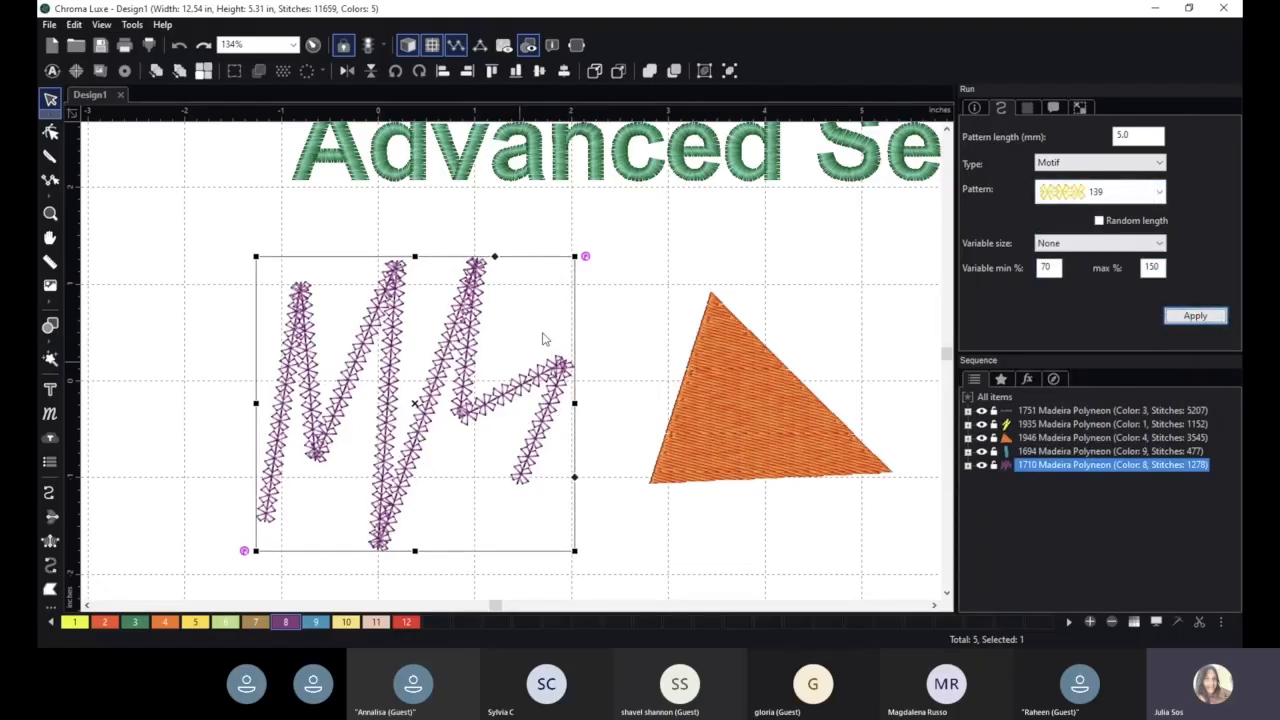
pyautogui.click(1108, 204)
pyautogui.click(1100, 292)
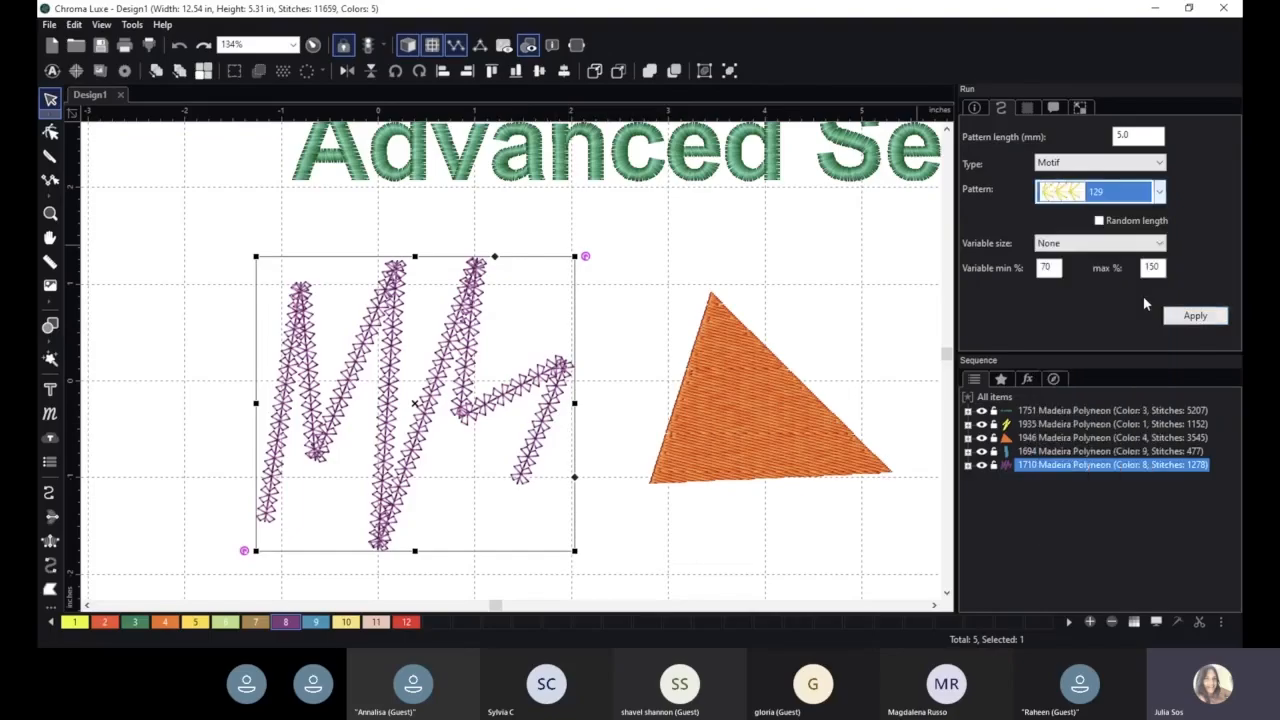
pyautogui.click(1197, 316)
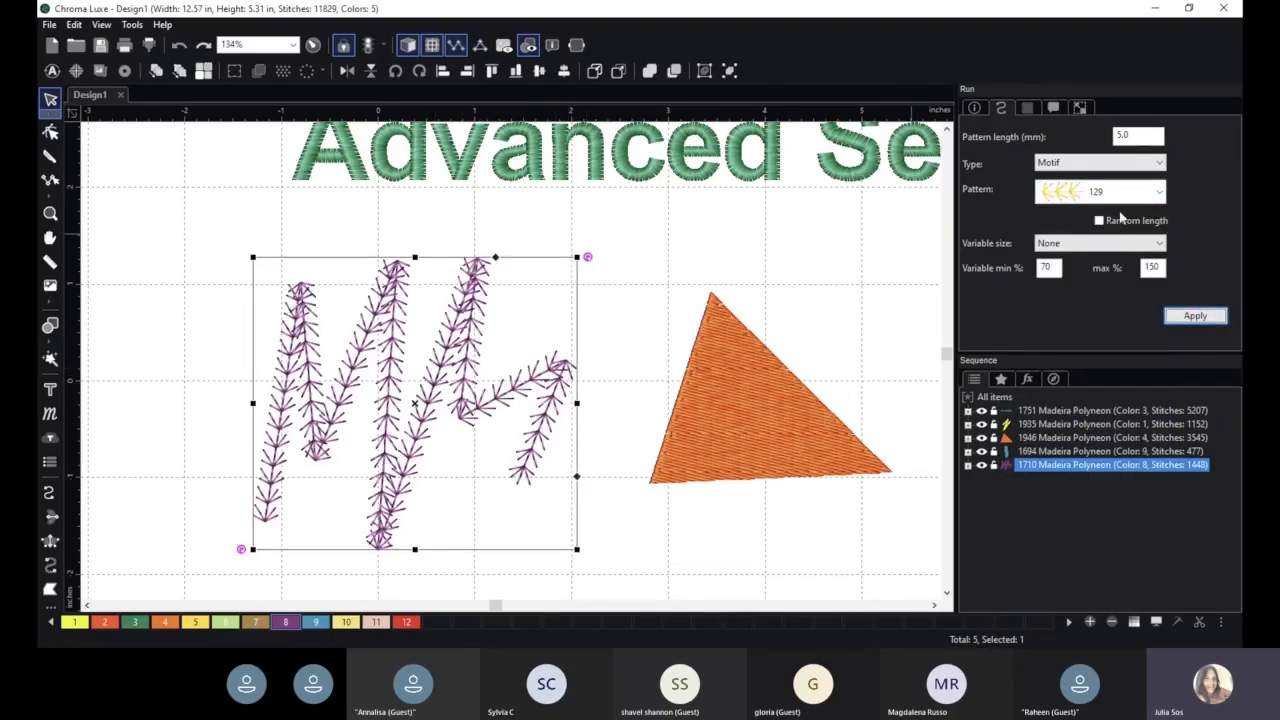
# - Change the purple zigzag's run type to Projection and apply it
pyautogui.click(1112, 164)
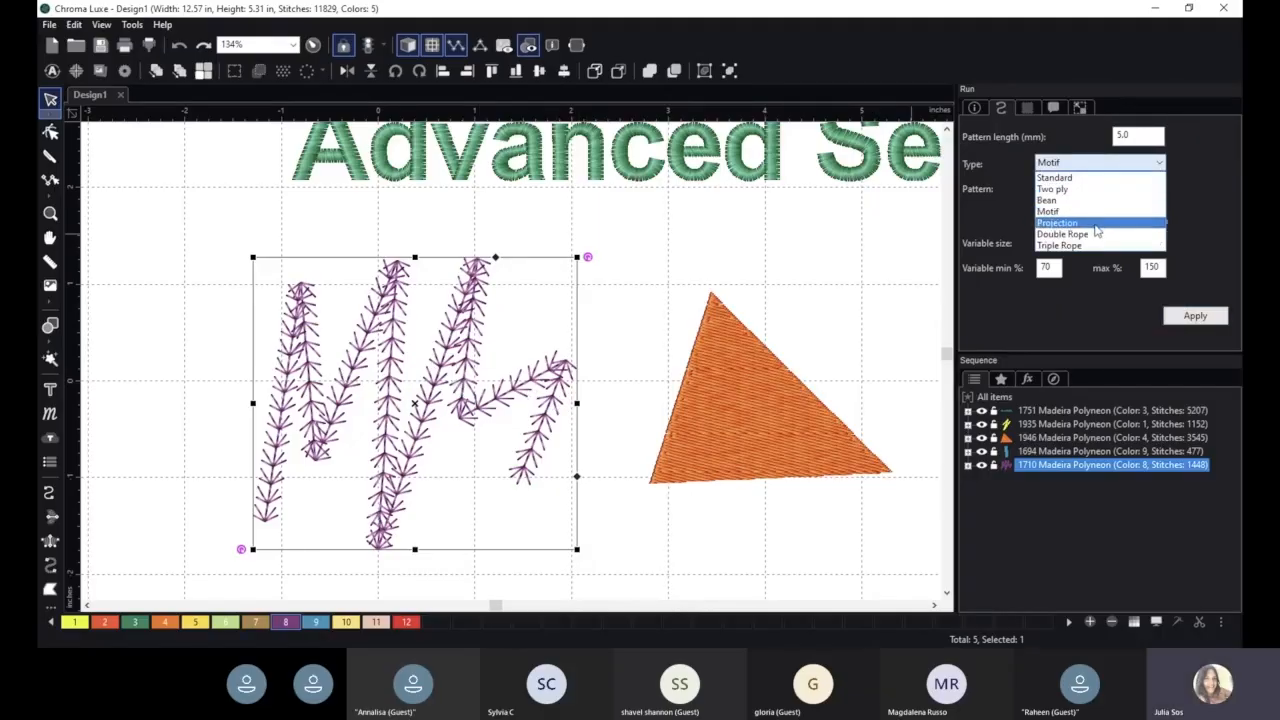
pyautogui.click(1097, 229)
pyautogui.click(1200, 318)
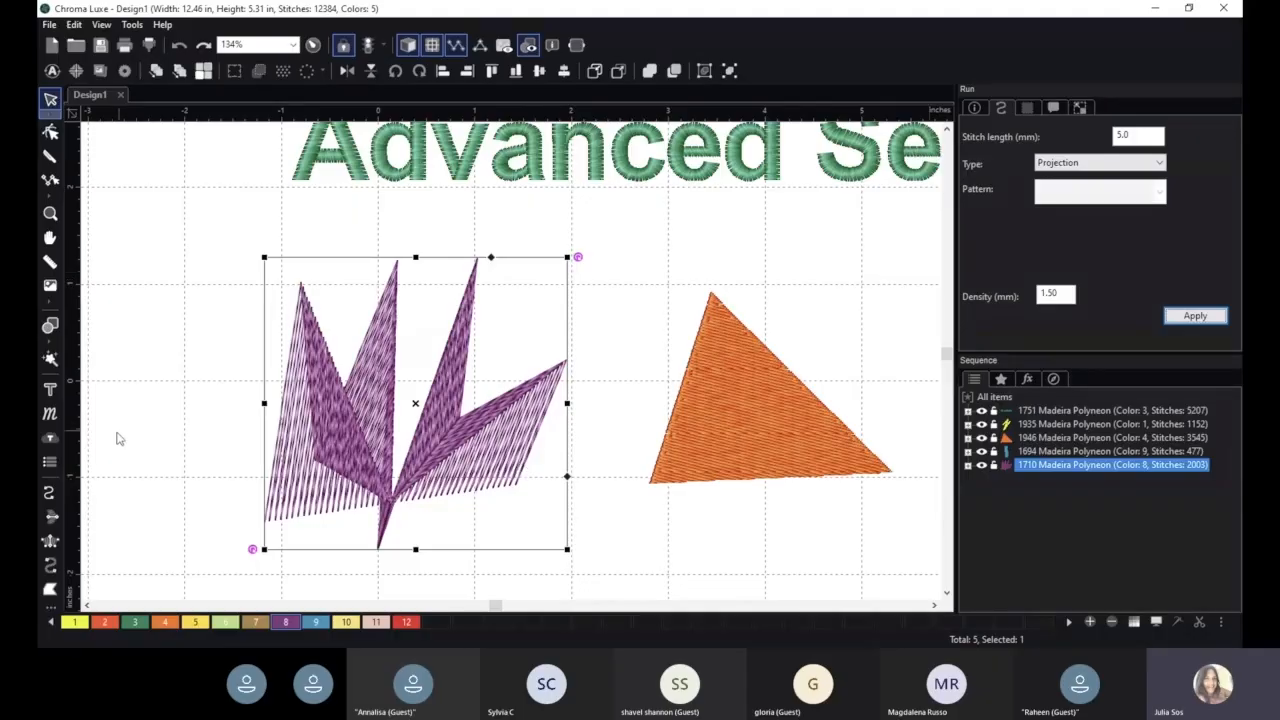
# - Draw a straight, slanted run-stitch line about 2.13 in long just above the orange triangle
pyautogui.click(48, 492)
pyautogui.click(567, 286)
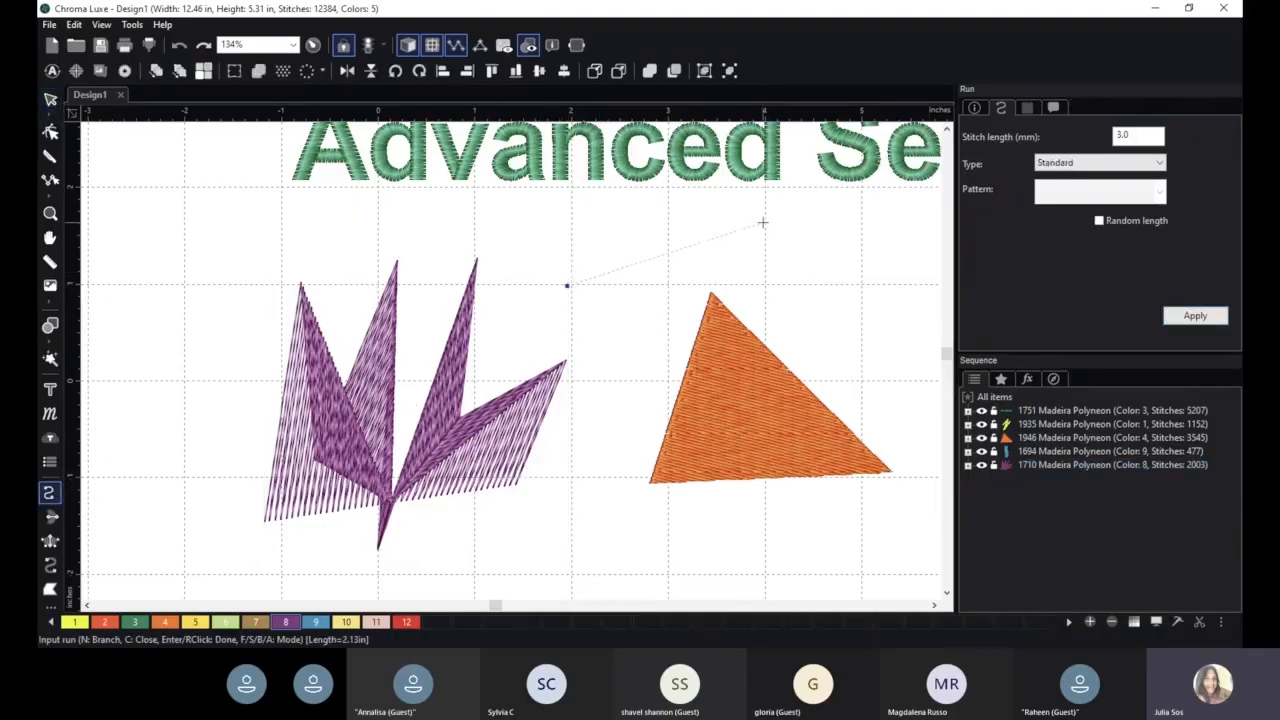
pyautogui.click(763, 222)
pyautogui.click(50, 98)
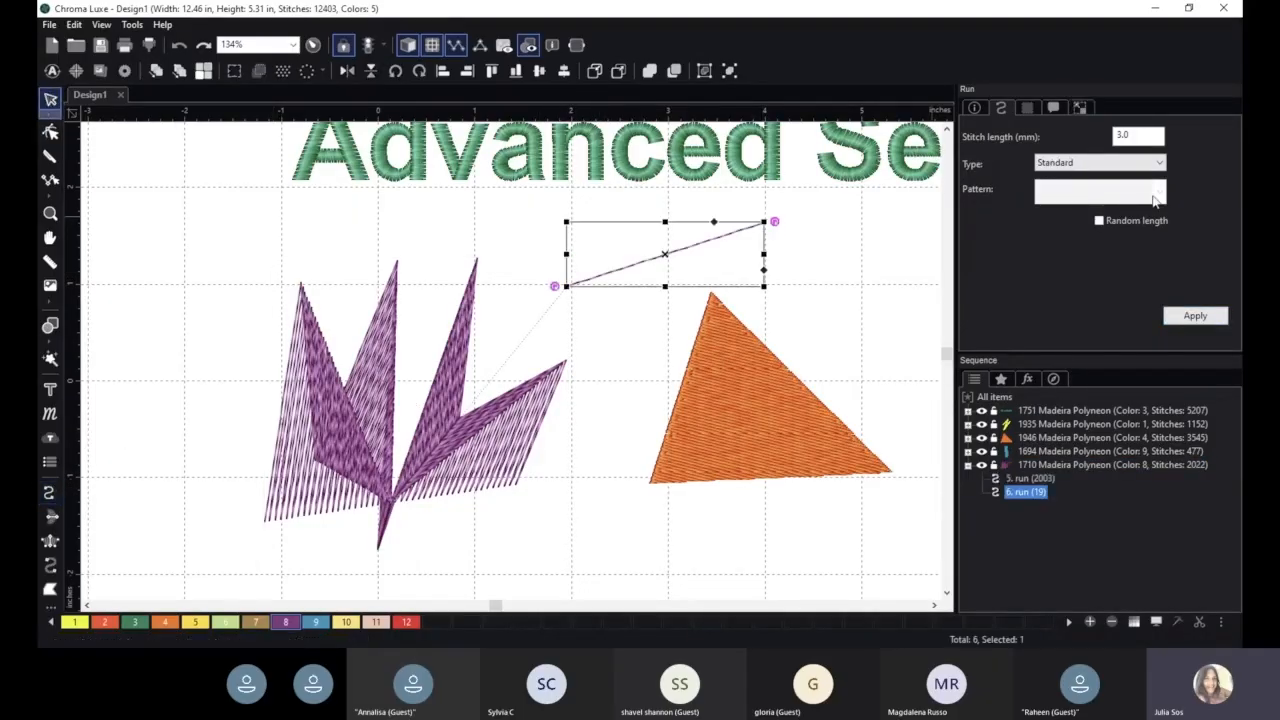
# - Apply the Projection run type to the straight line above the triangle, and delete that line
pyautogui.click(1123, 163)
pyautogui.click(1094, 228)
pyautogui.click(1195, 315)
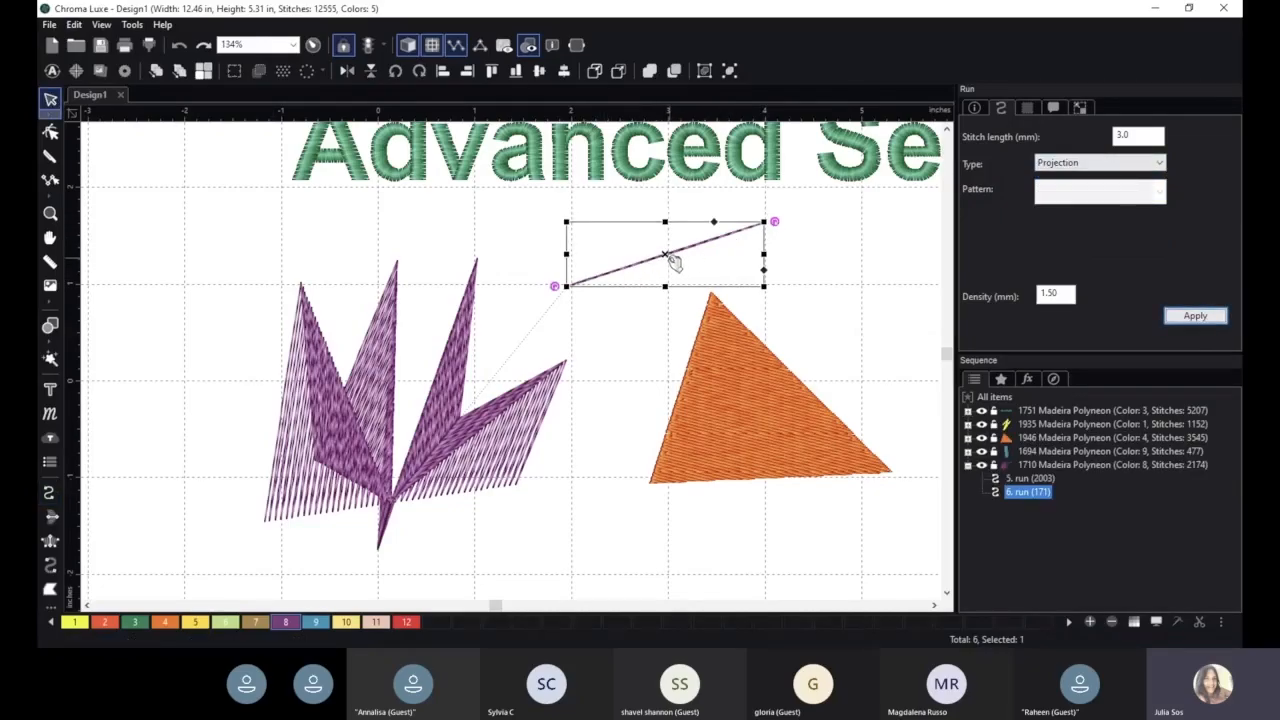
pyautogui.moveTo(692, 251); pyautogui.dragTo(668, 259)
pyautogui.press('Delete')
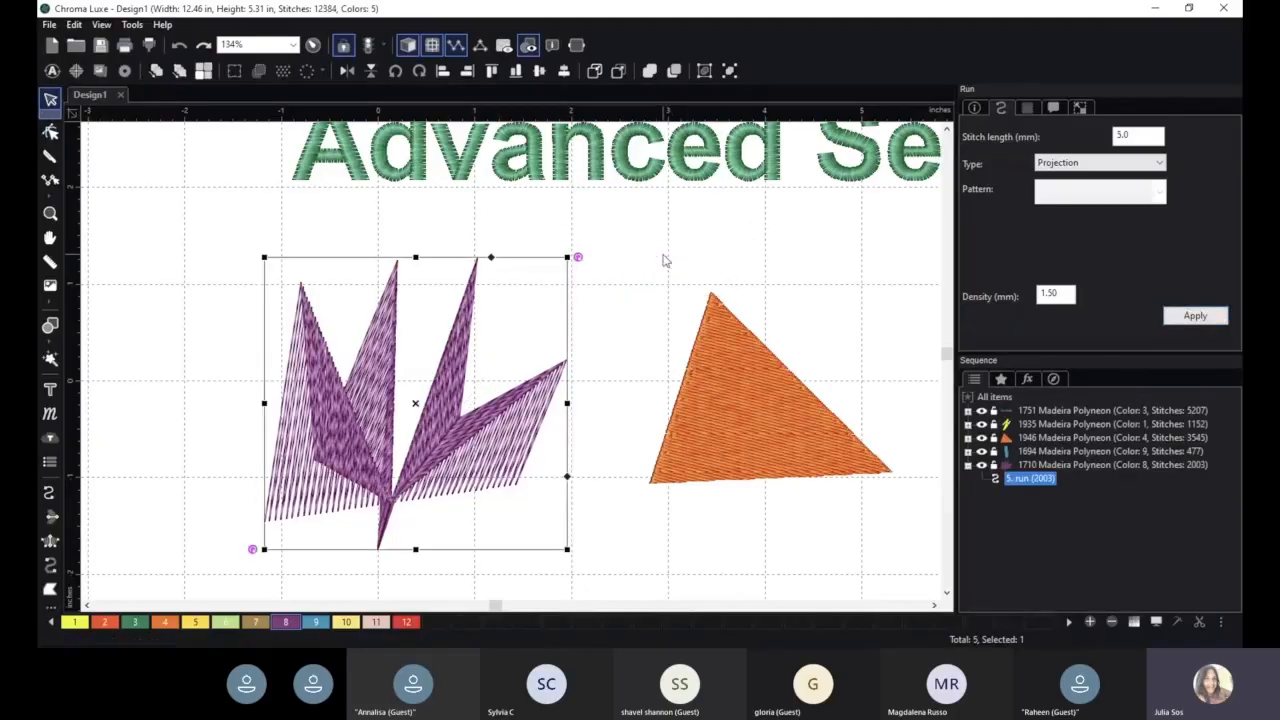
# - Change the purple zigzag's run type to Double Rope, apply it and examine the stitches close up
pyautogui.click(1094, 165)
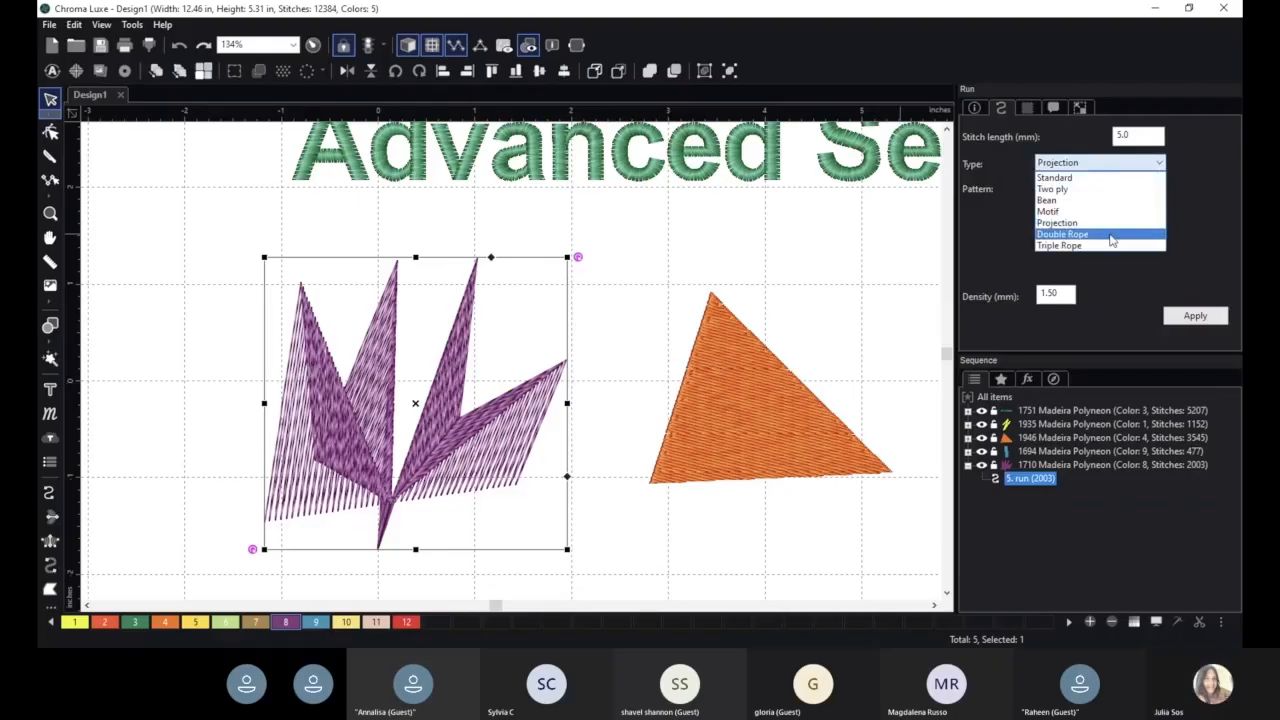
pyautogui.click(1110, 236)
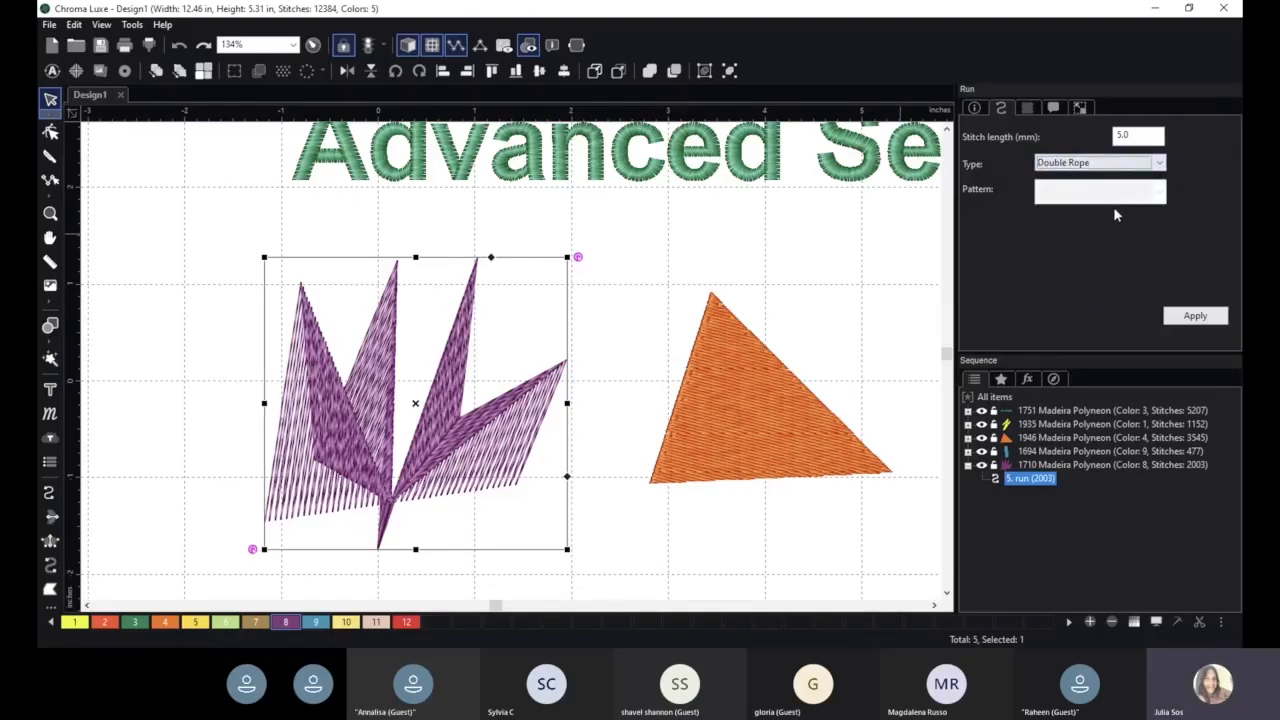
pyautogui.click(1194, 315)
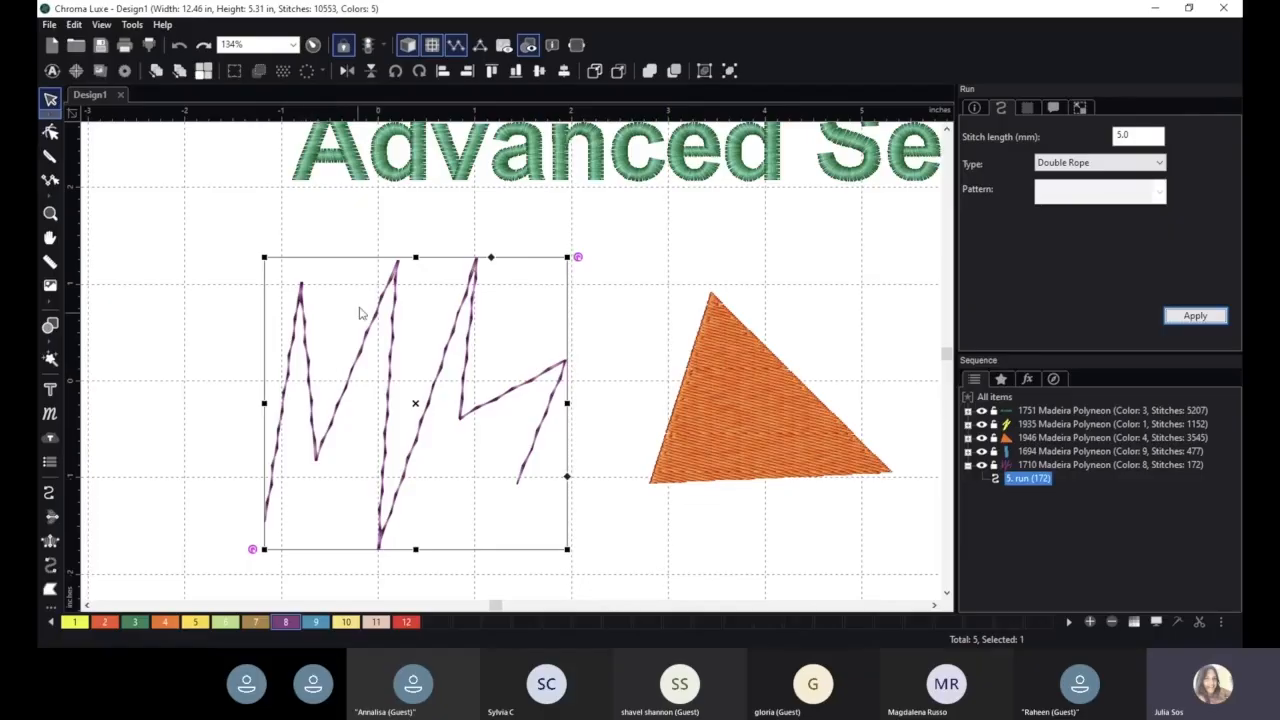
pyautogui.scroll(5, 465, 396)
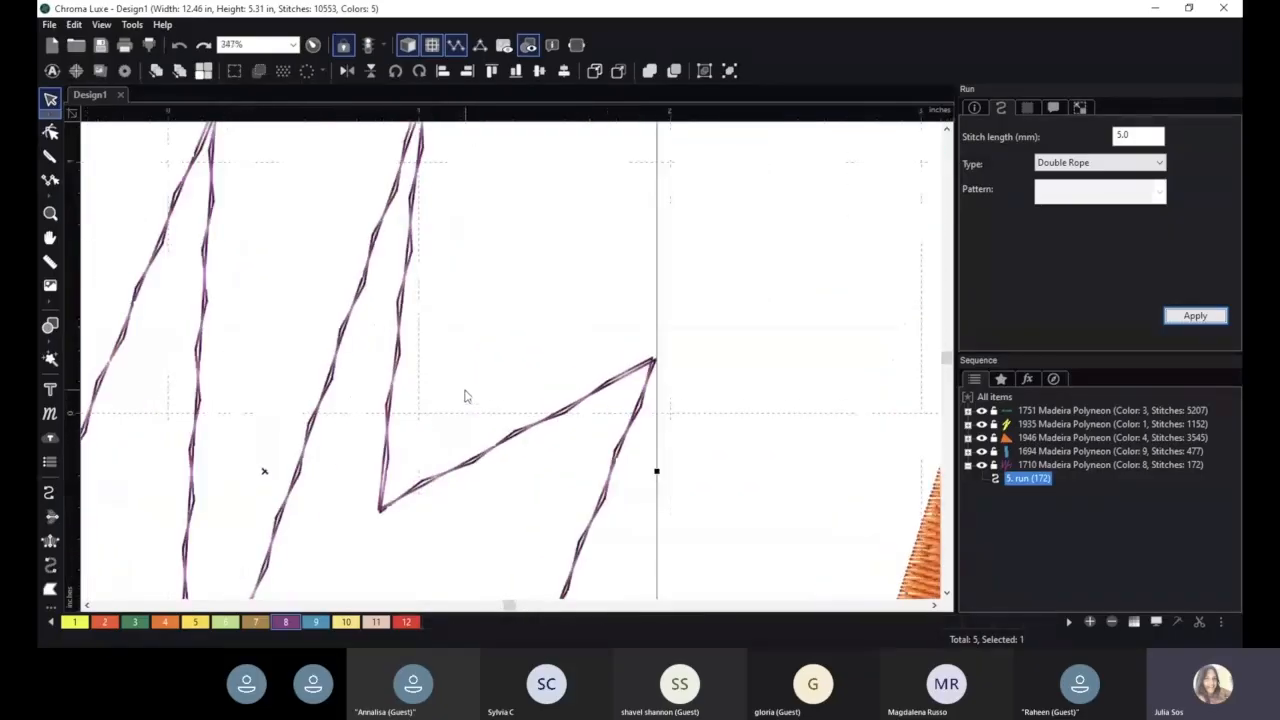
pyautogui.scroll(1, 465, 396)
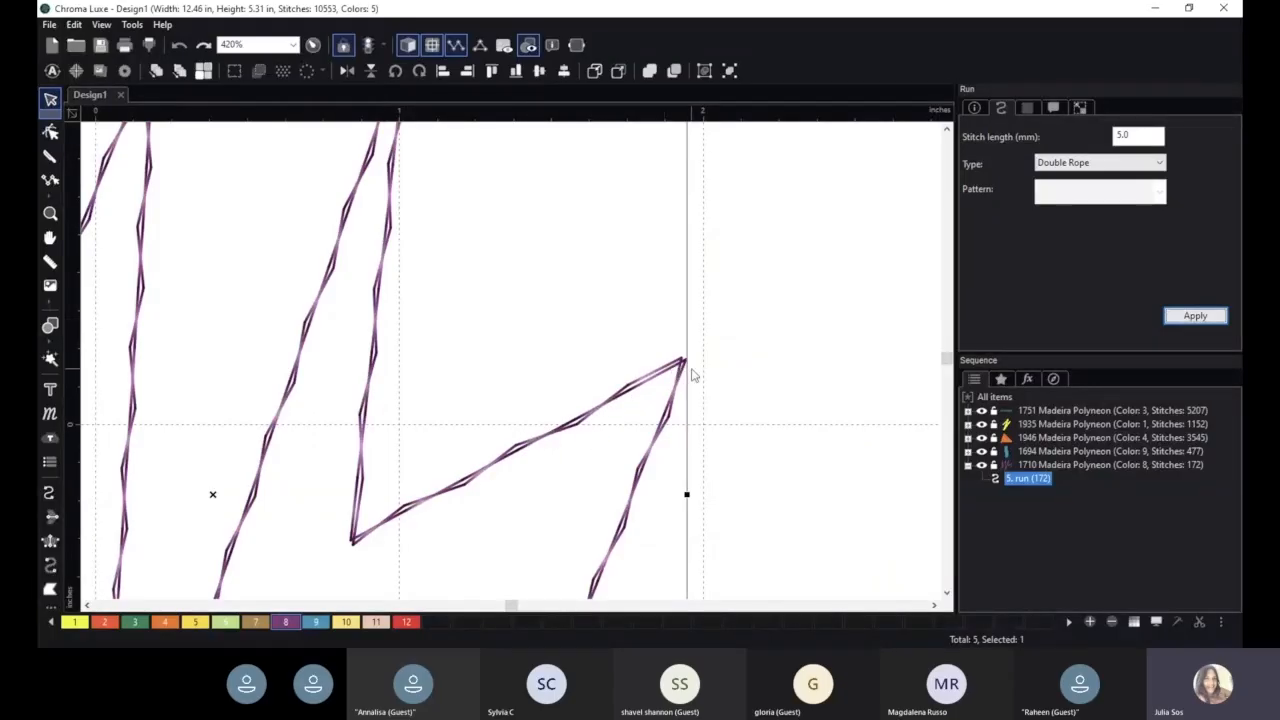
# - Change the purple zigzag's run type to Triple Rope and apply it
pyautogui.click(1100, 168)
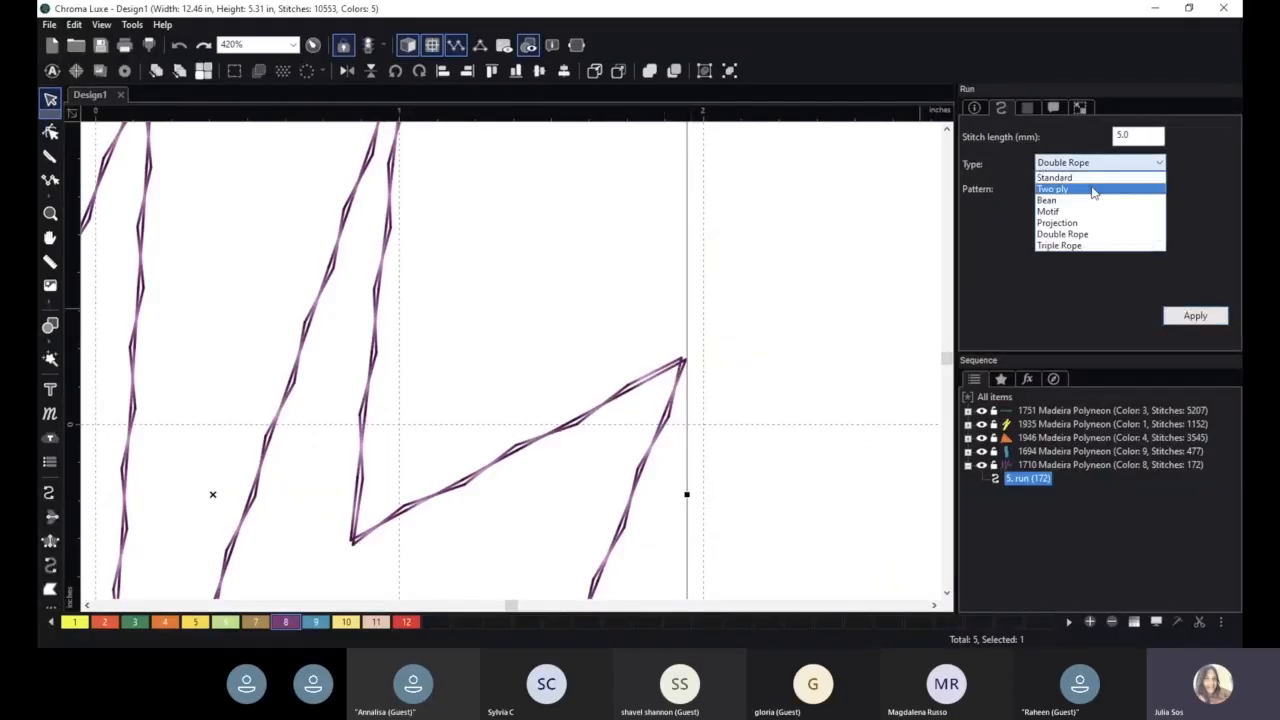
pyautogui.click(1060, 245)
pyautogui.click(1195, 316)
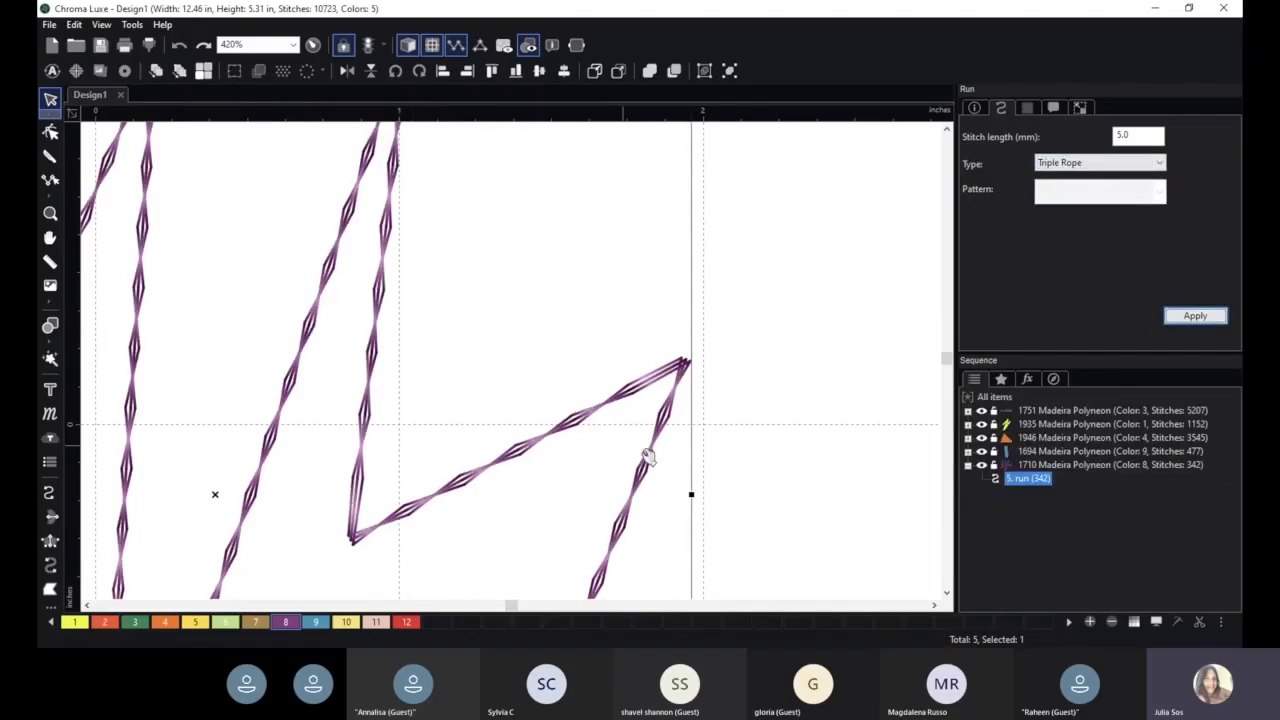
# - Move the purple zigzag up by about 0.4 in, keeping it beside the orange triangle
pyautogui.scroll(-4, 600, 463)
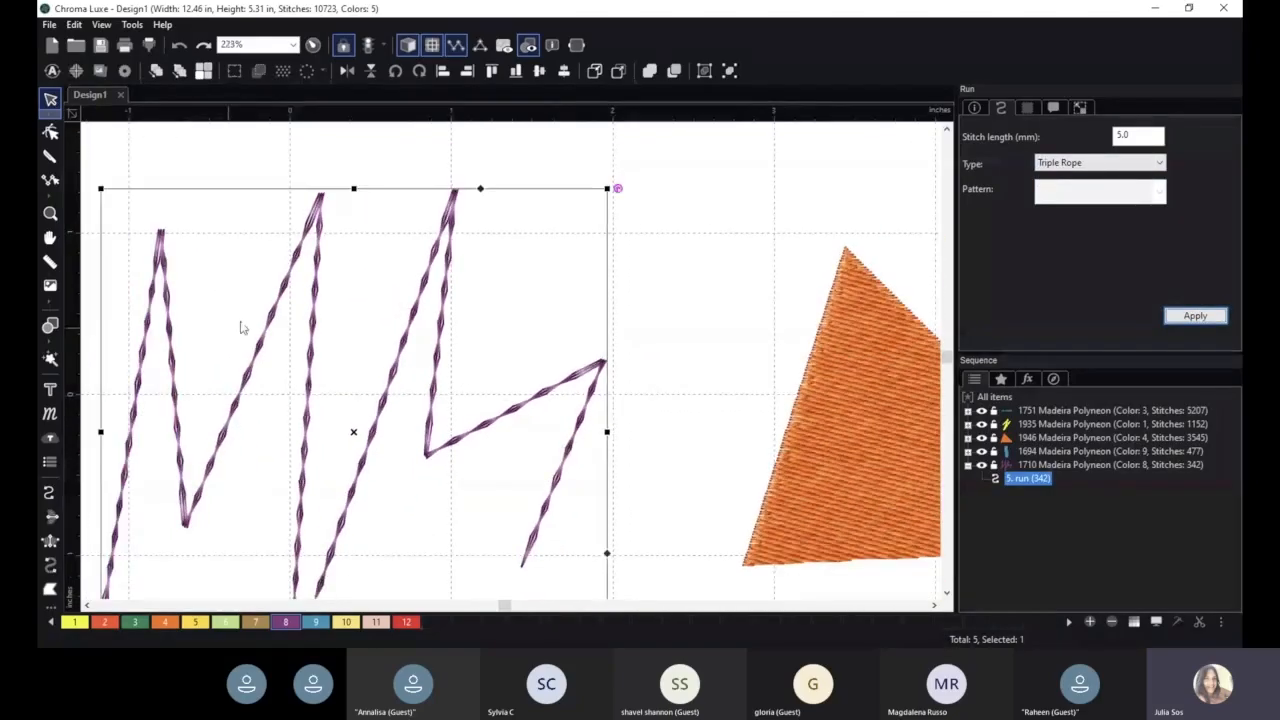
pyautogui.scroll(-2, 320, 330)
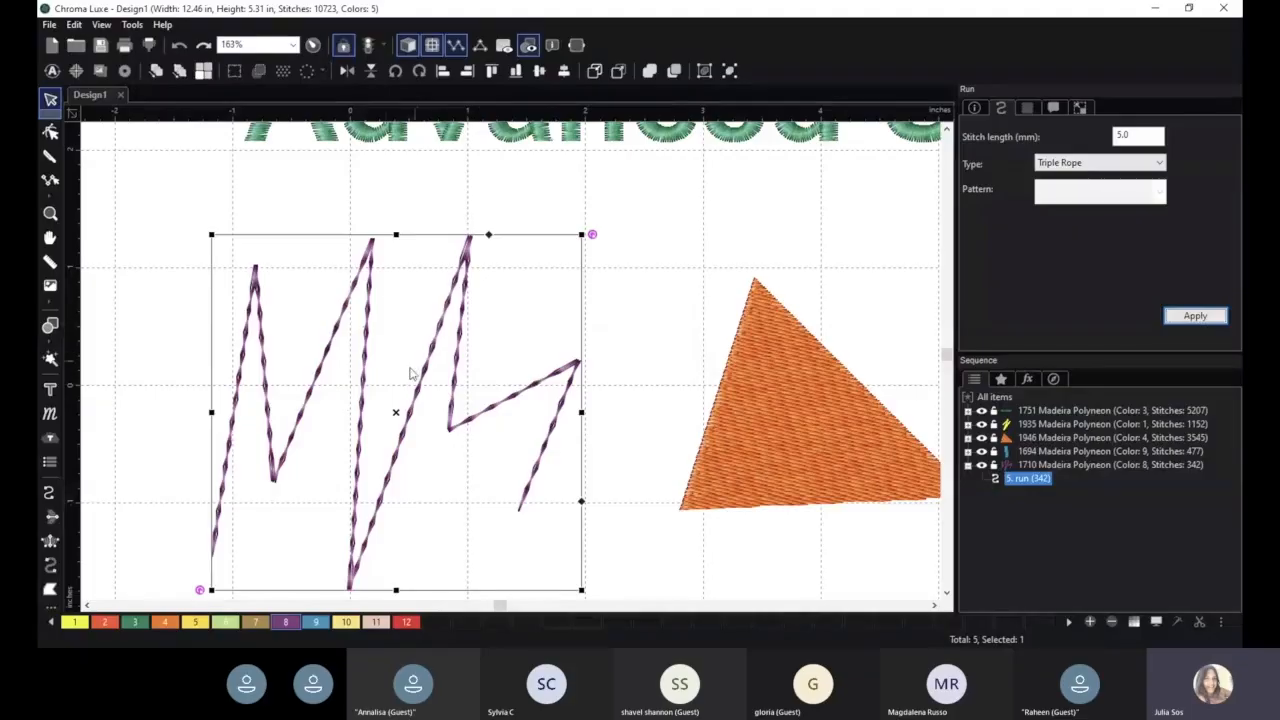
pyautogui.moveTo(514, 391); pyautogui.dragTo(527, 334)
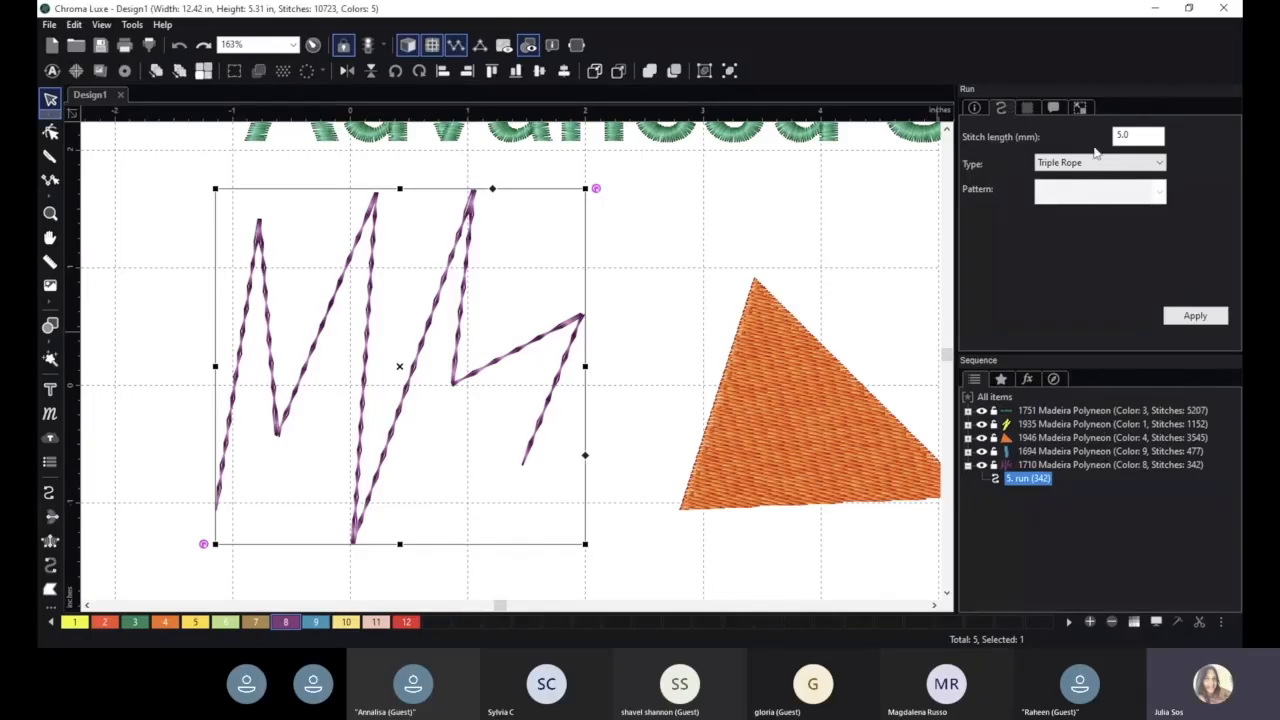
# - Fill the purple zigzag with fabric 05 from the fabric library
pyautogui.click(1026, 108)
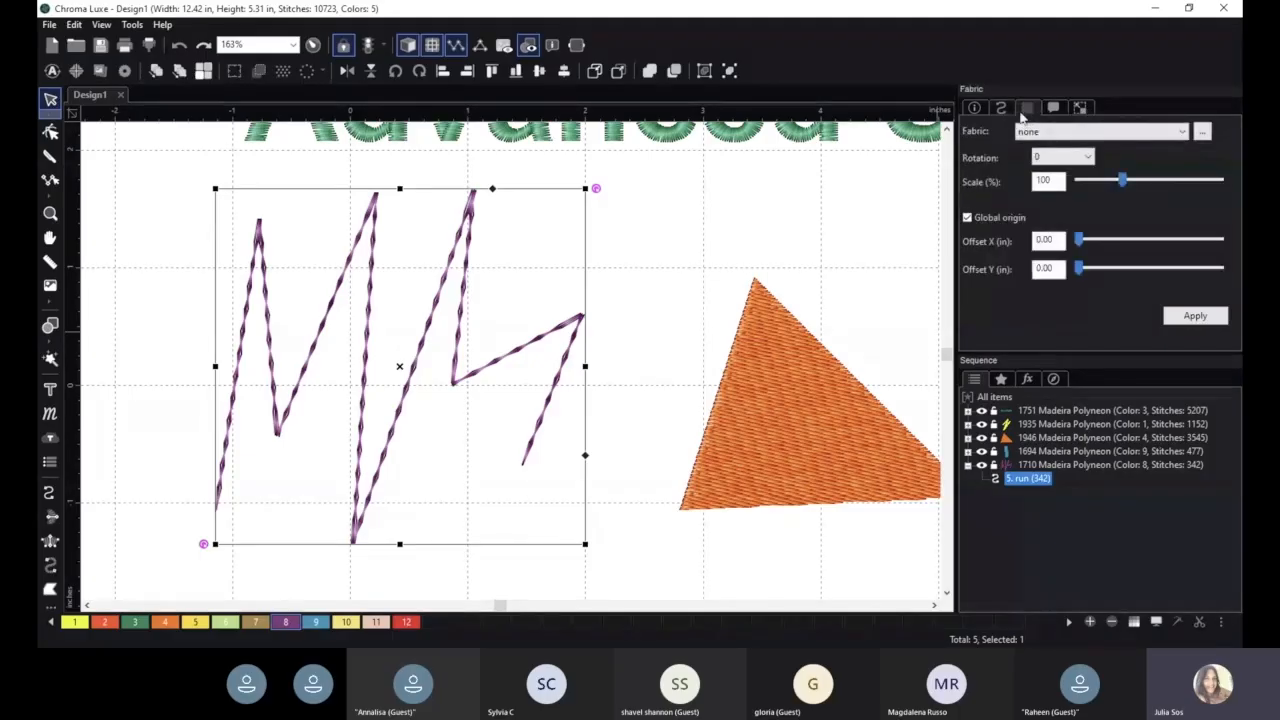
pyautogui.click(1045, 134)
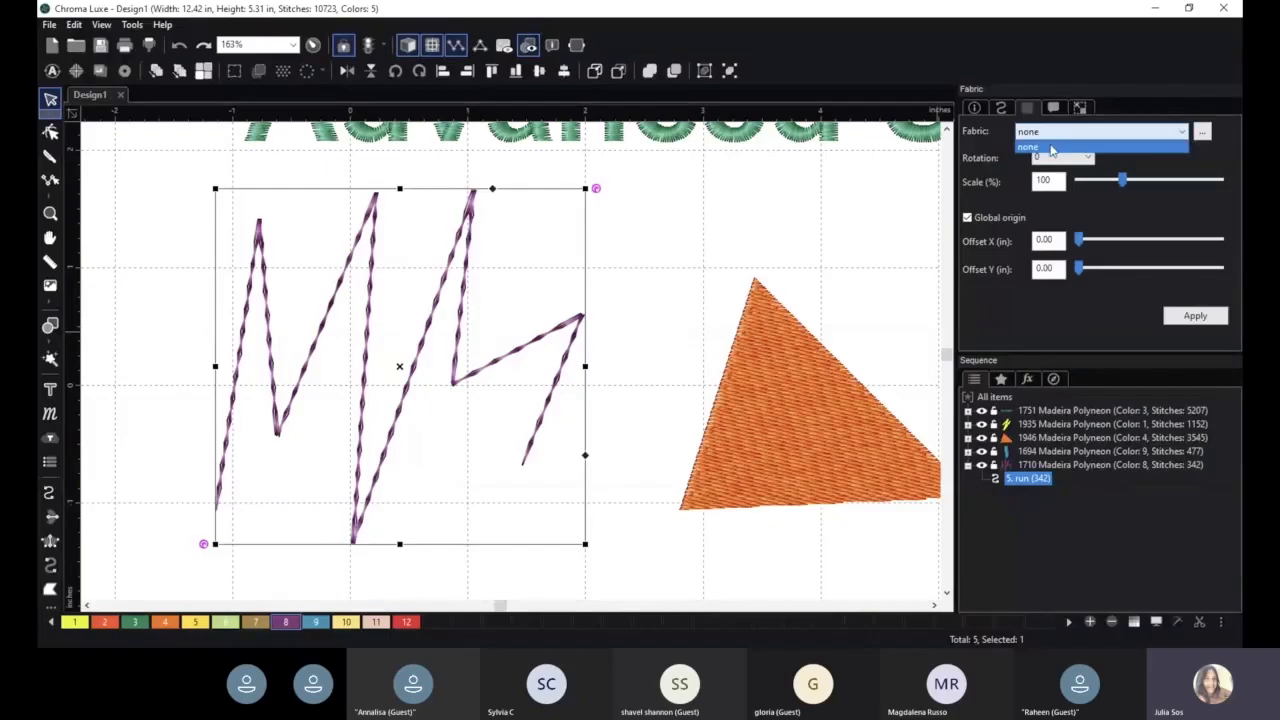
pyautogui.click(1051, 149)
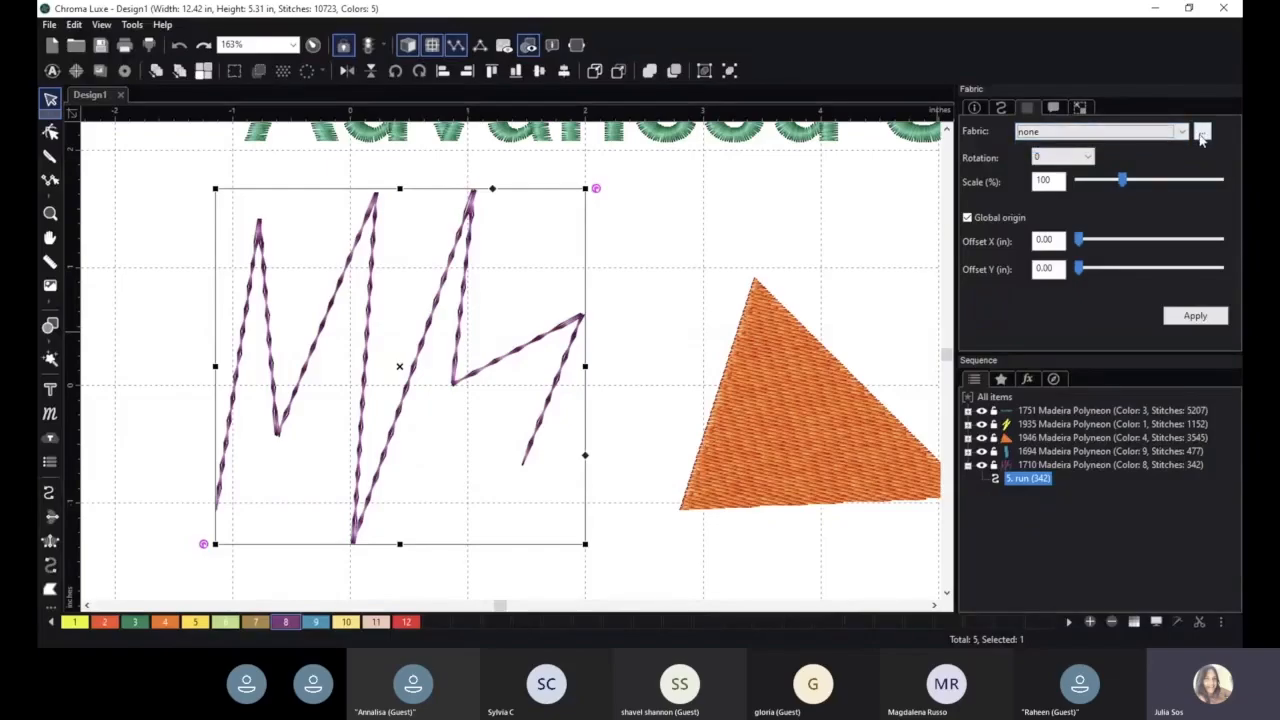
pyautogui.click(1201, 135)
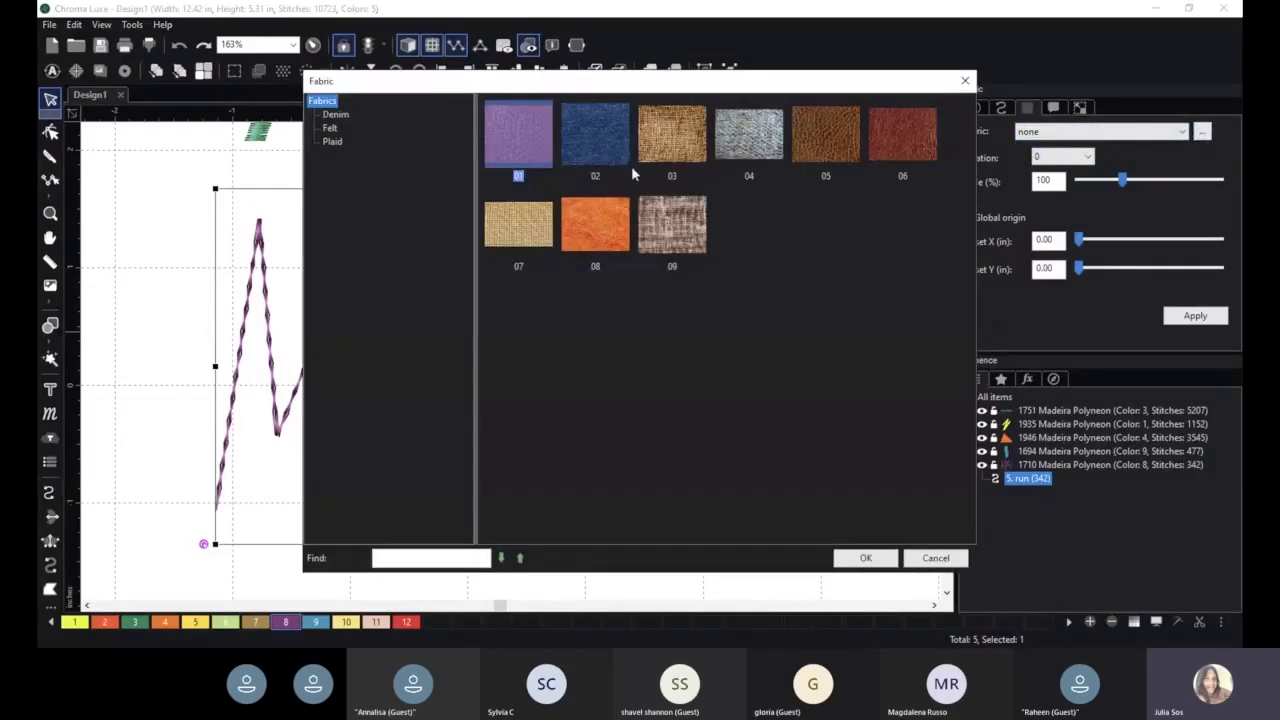
pyautogui.click(840, 135)
pyautogui.click(855, 557)
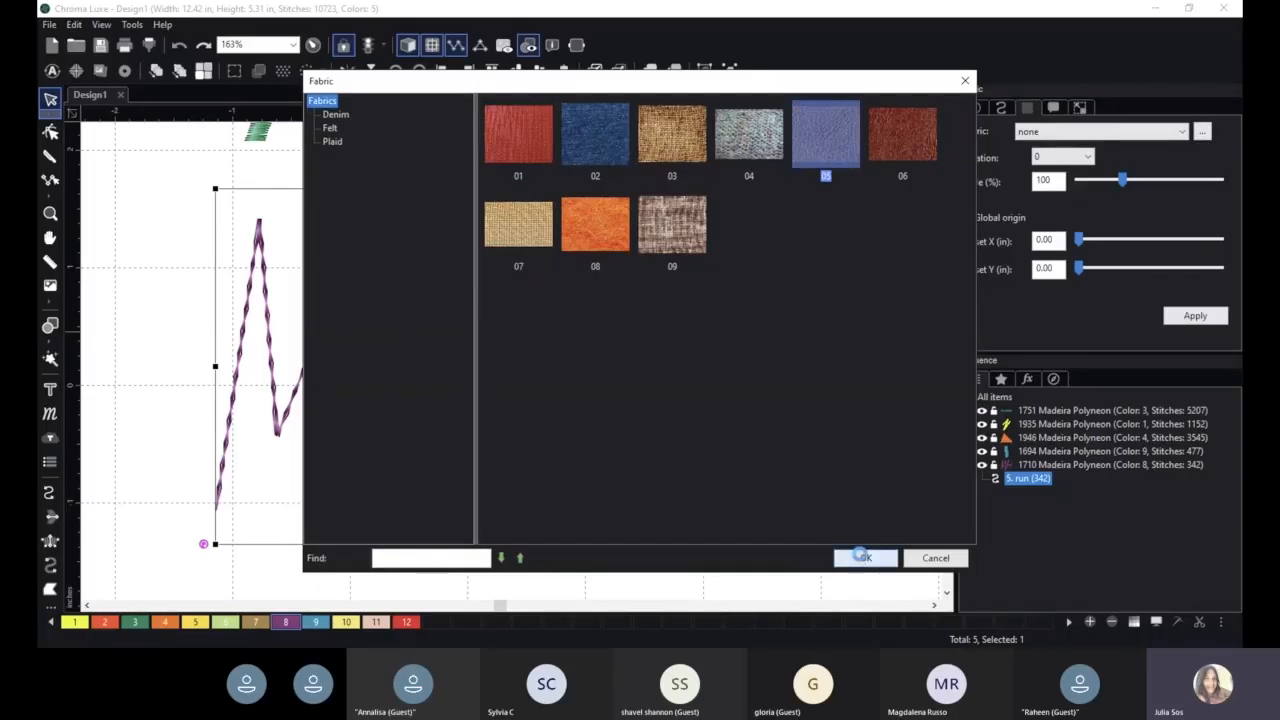
# - Browse the Felt and Plaid fabric categories and close the fabric library without choosing another fabric
pyautogui.click(1203, 133)
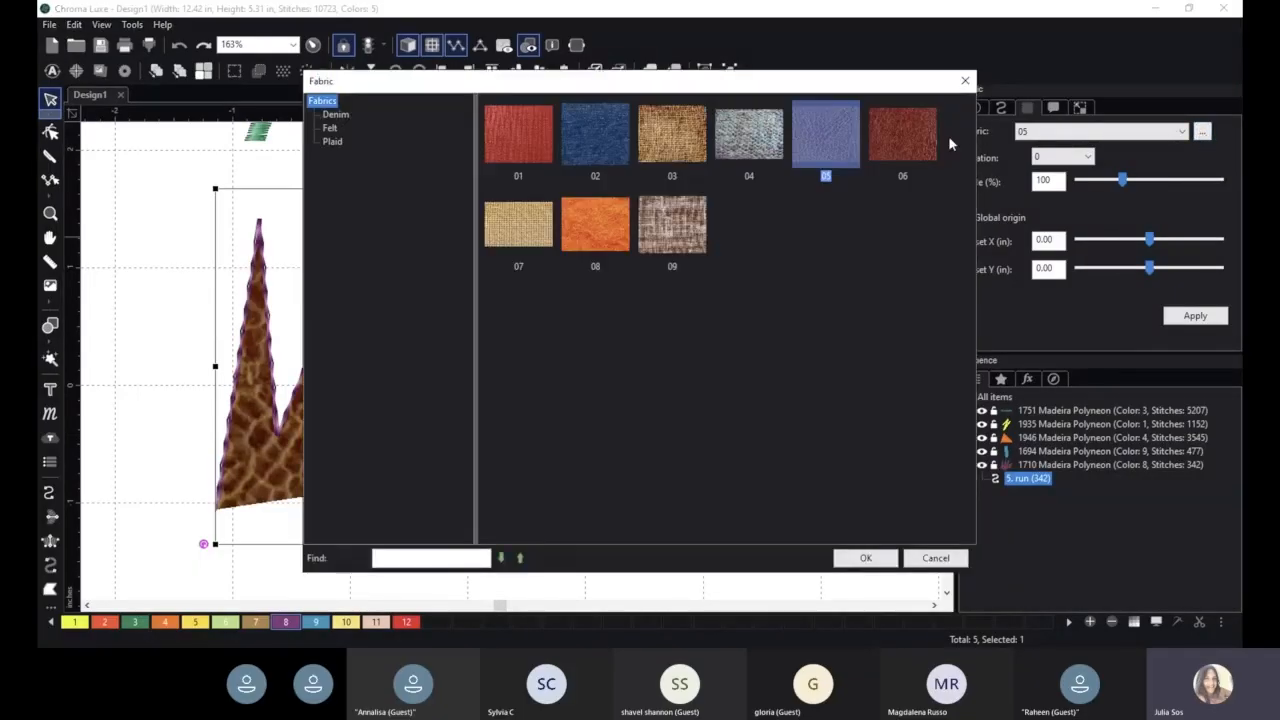
pyautogui.click(330, 128)
pyautogui.click(331, 142)
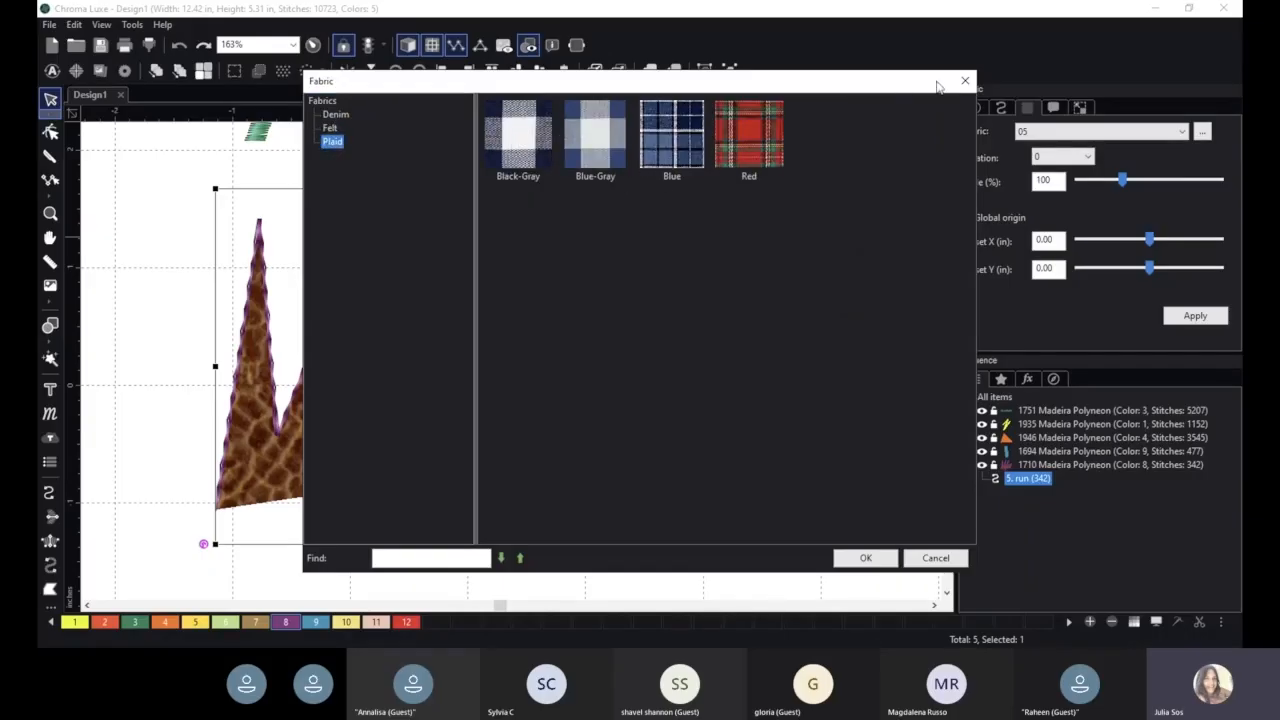
pyautogui.click(935, 558)
pyautogui.click(1201, 138)
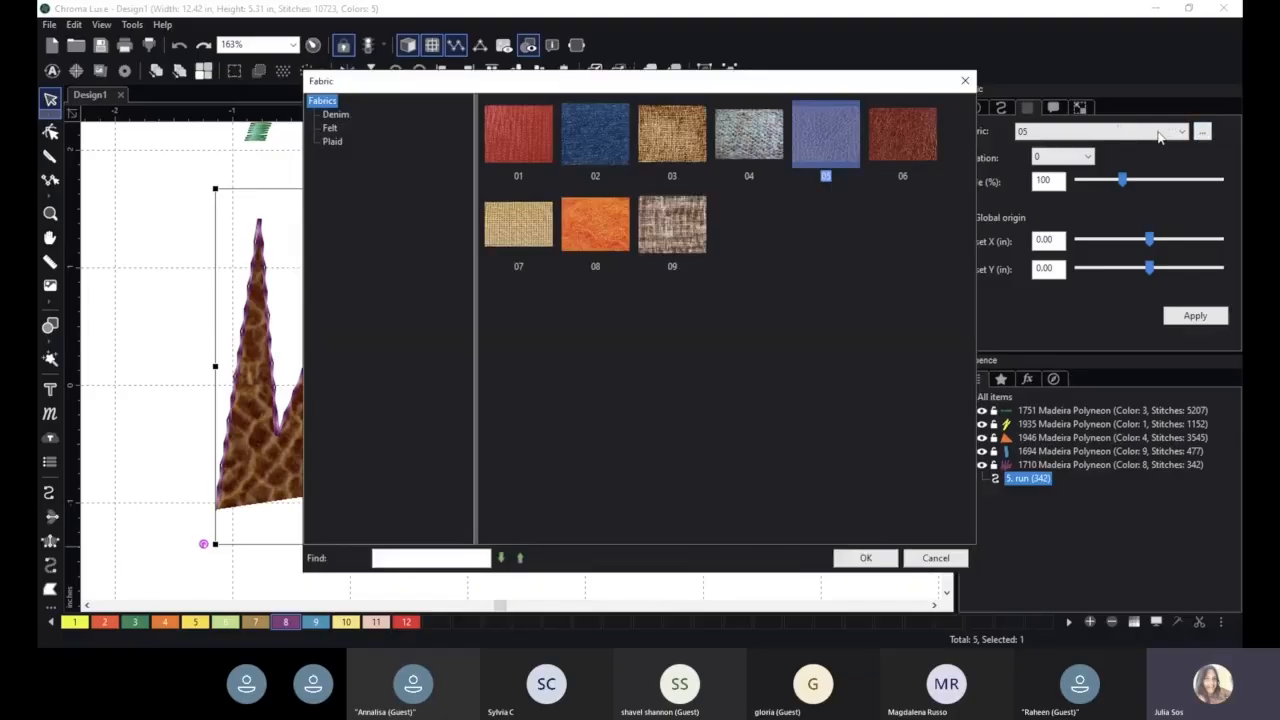
pyautogui.click(967, 77)
# - Set the zigzag's fabric to none and apply it to remove the fabric fill
pyautogui.click(1125, 133)
pyautogui.click(1100, 147)
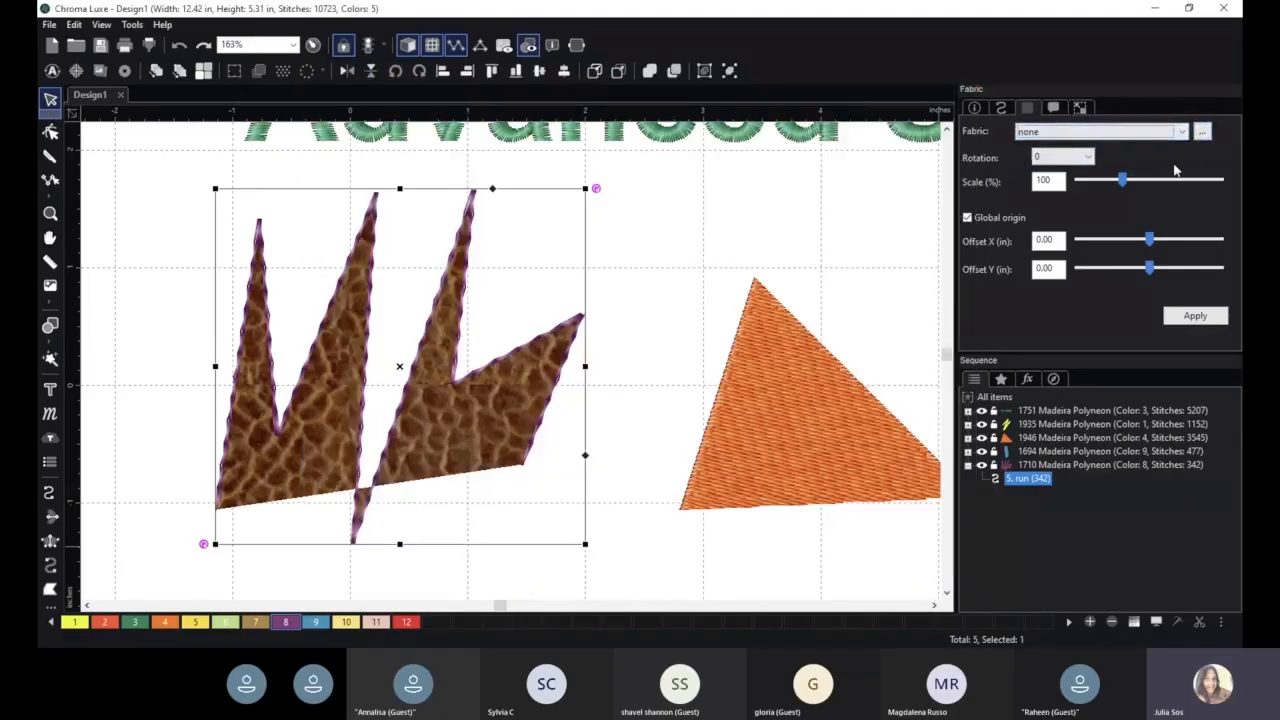
pyautogui.click(1195, 316)
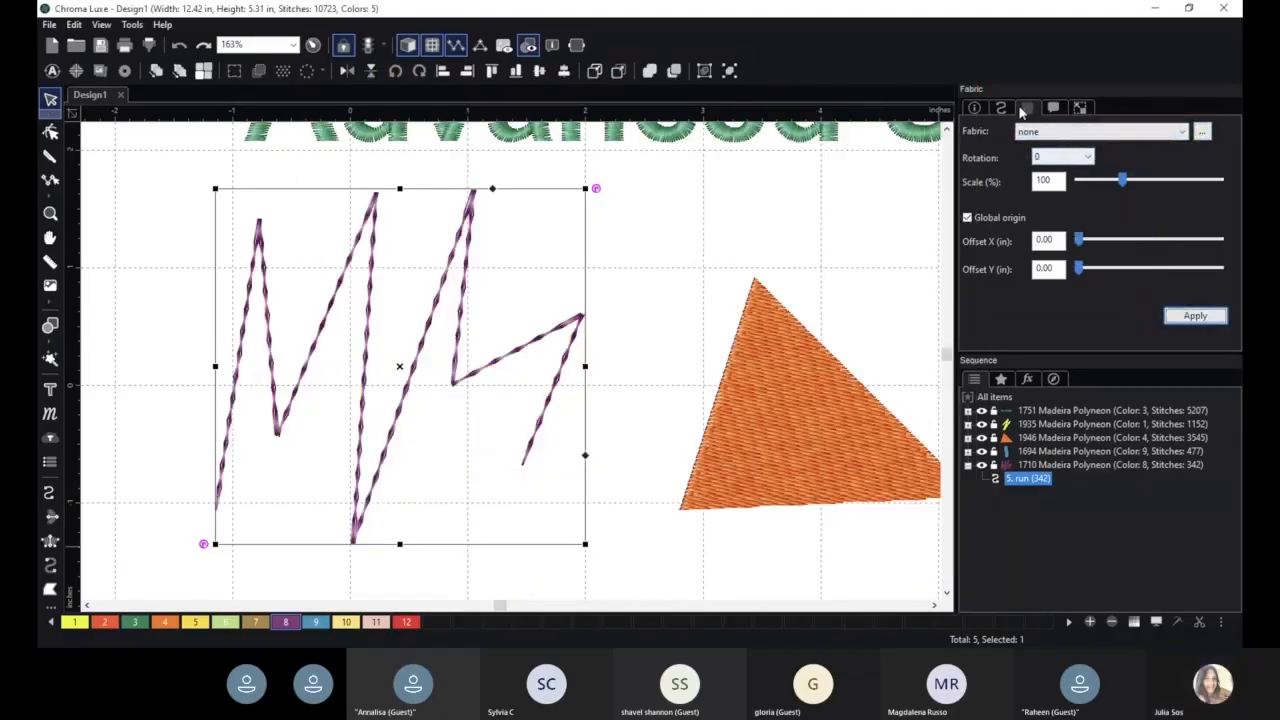
# - Review the command and transform settings of the purple zigzag
pyautogui.click(1054, 108)
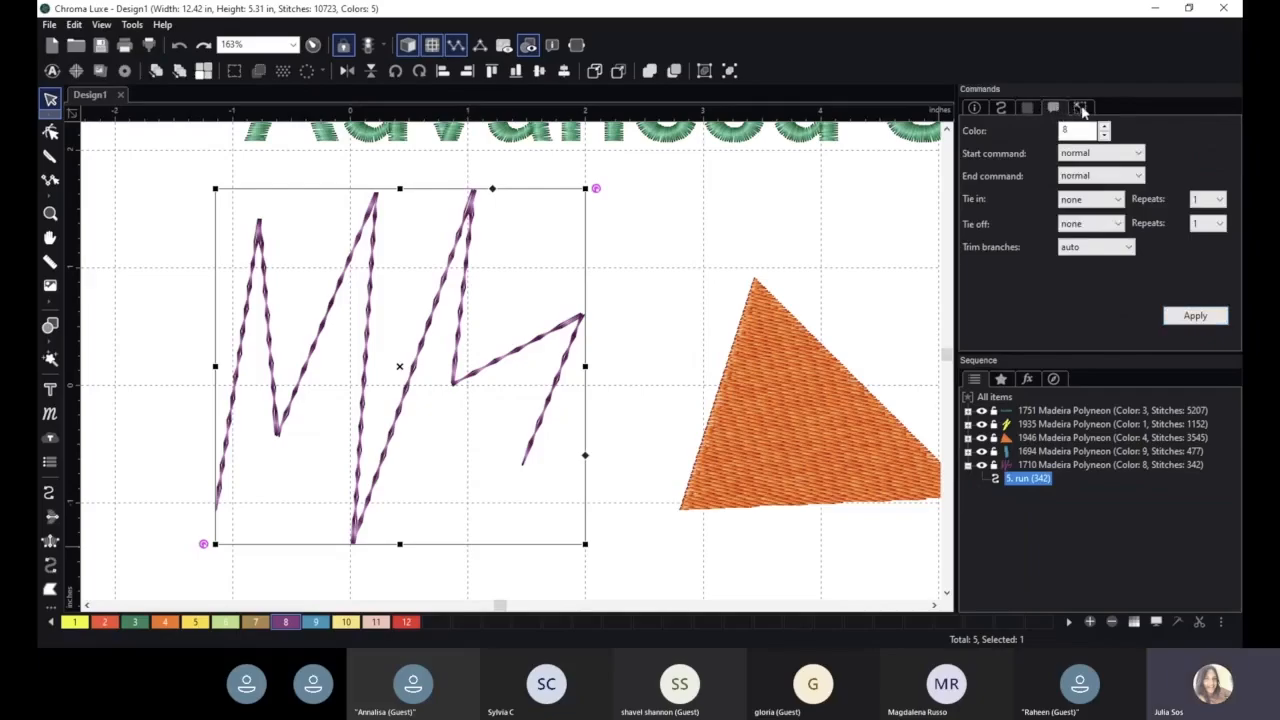
pyautogui.click(1082, 110)
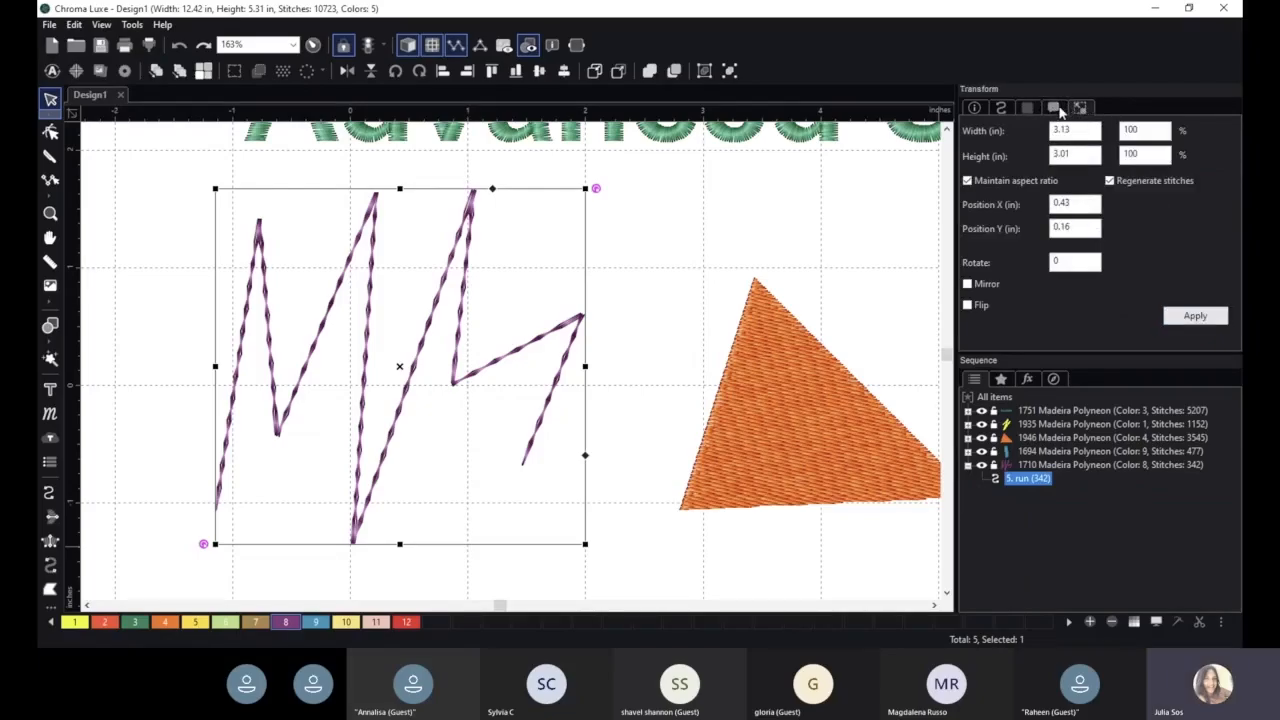
pyautogui.click(1056, 109)
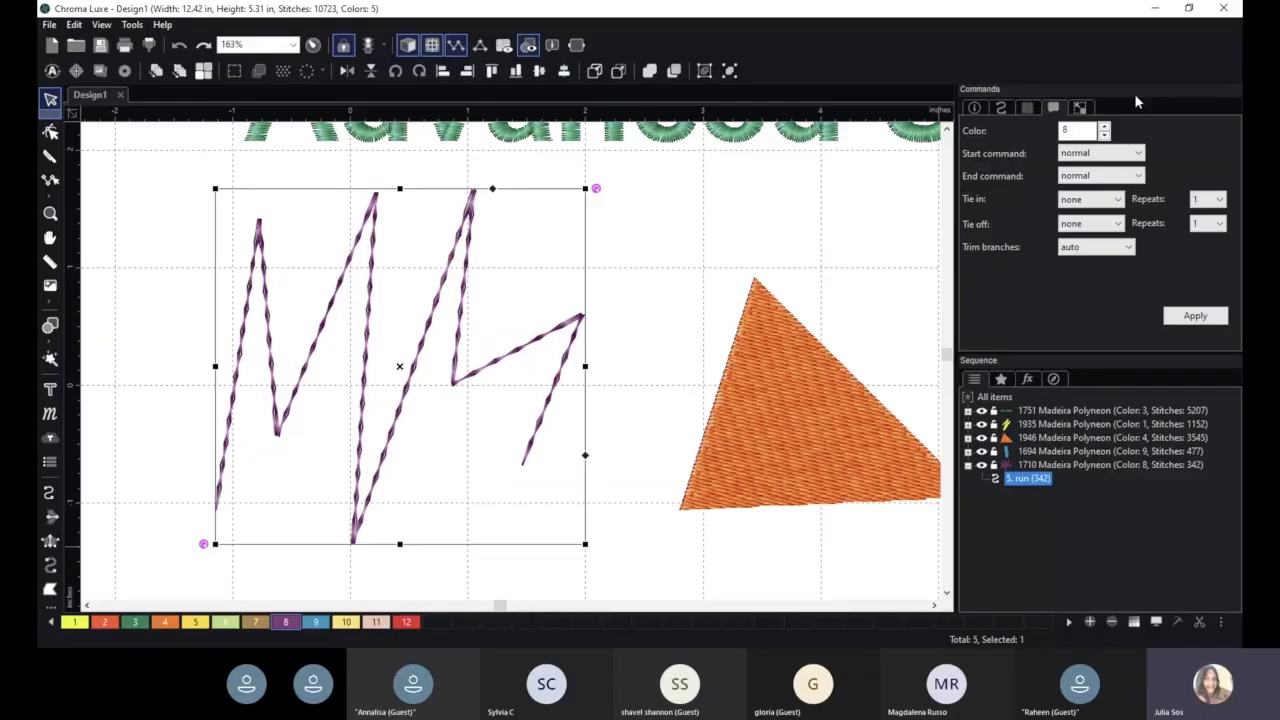
pyautogui.click(1080, 107)
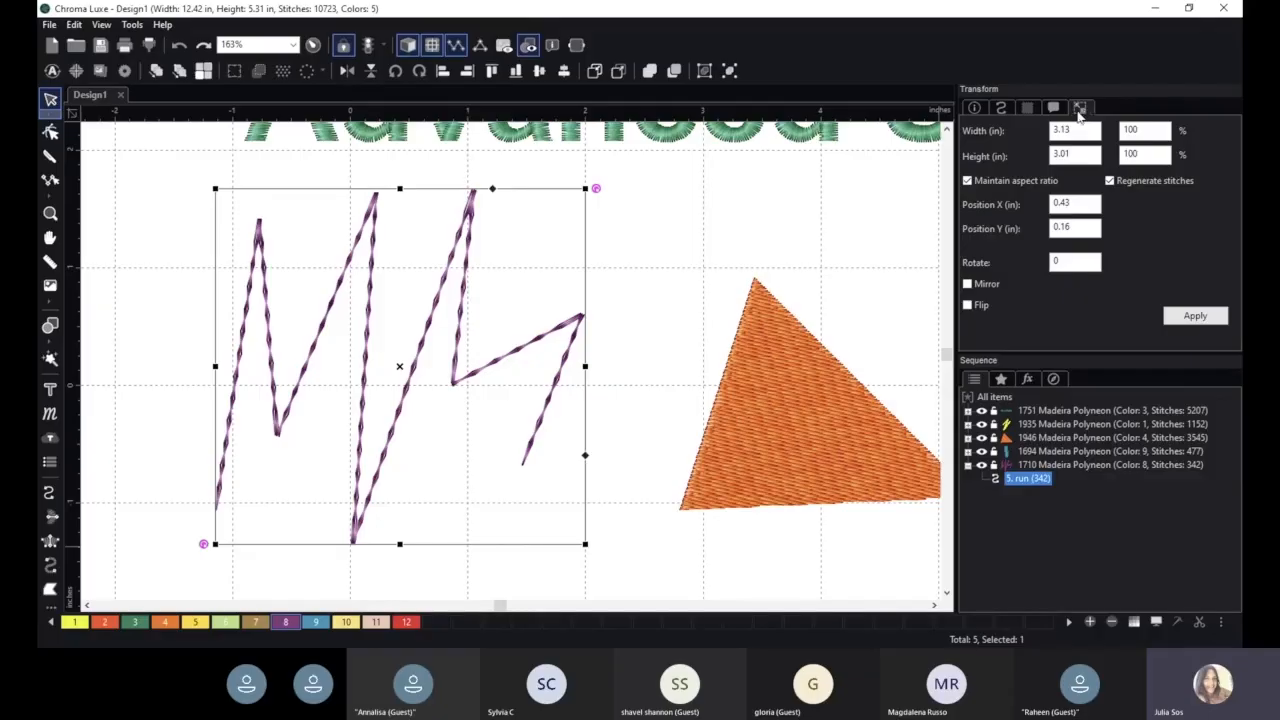
# - Change the zigzag's thread color to number 12 and apply it
pyautogui.click(1056, 110)
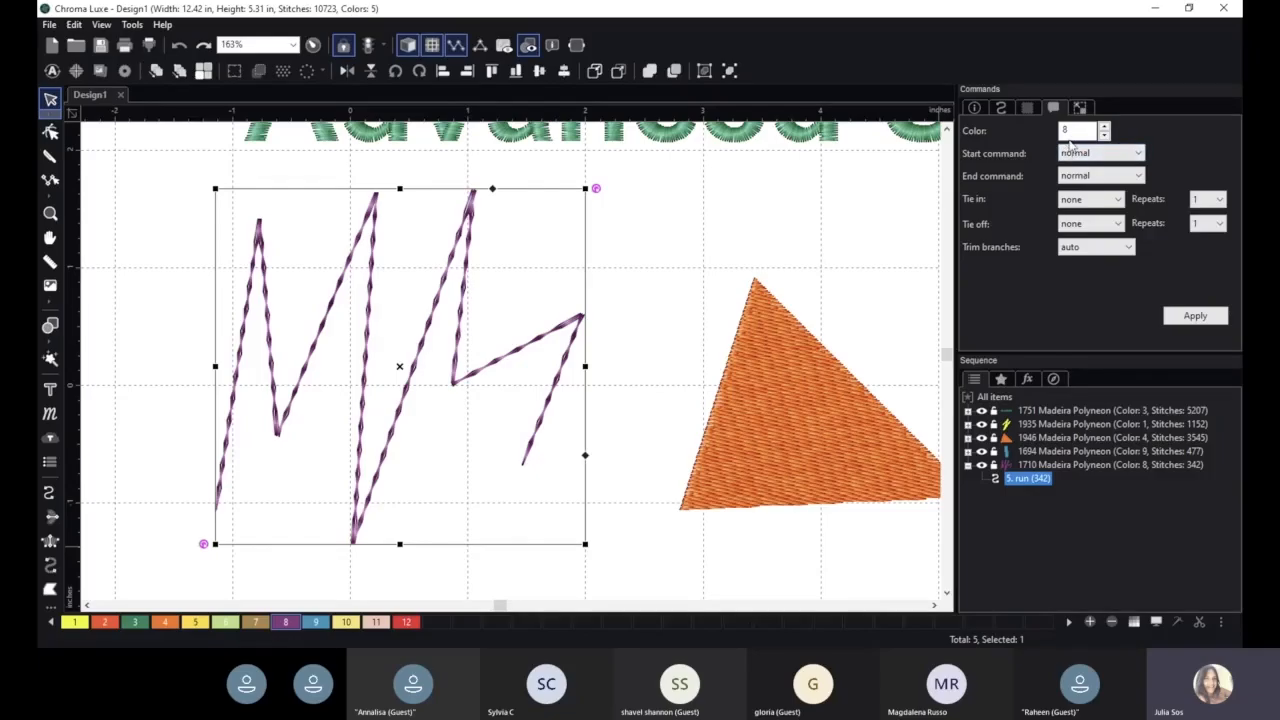
pyautogui.click(1105, 131)
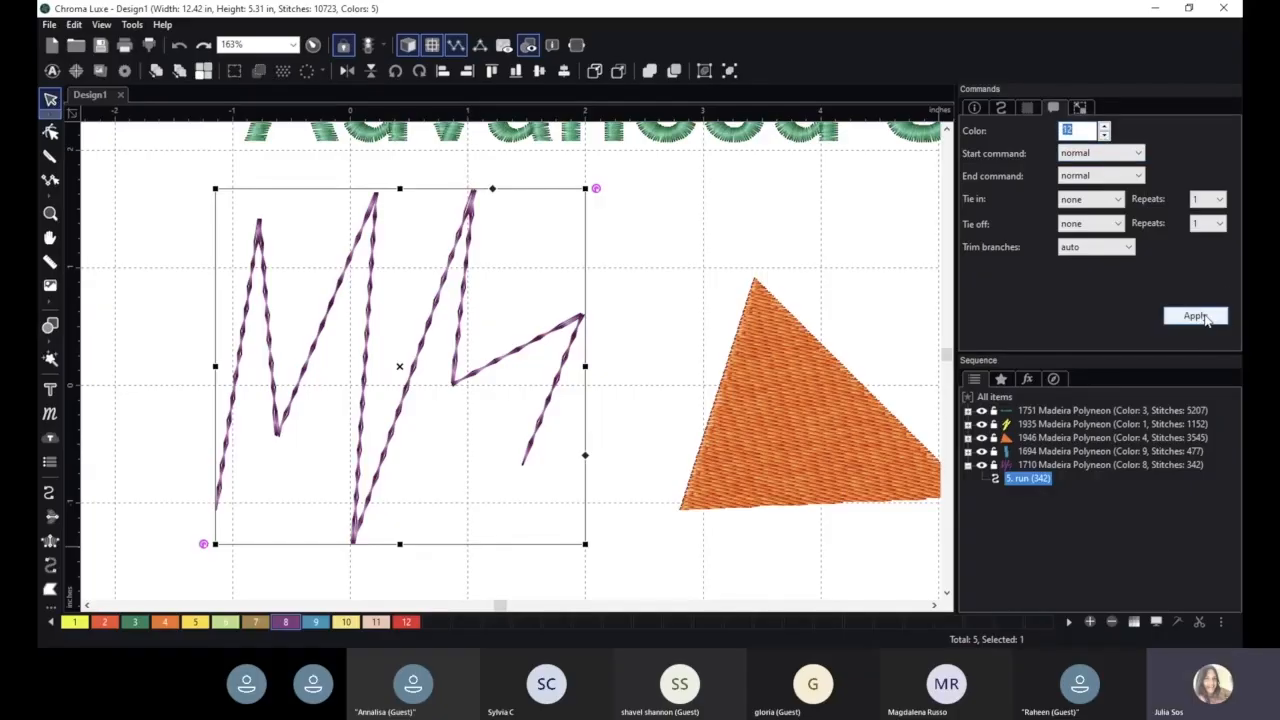
pyautogui.click(1203, 316)
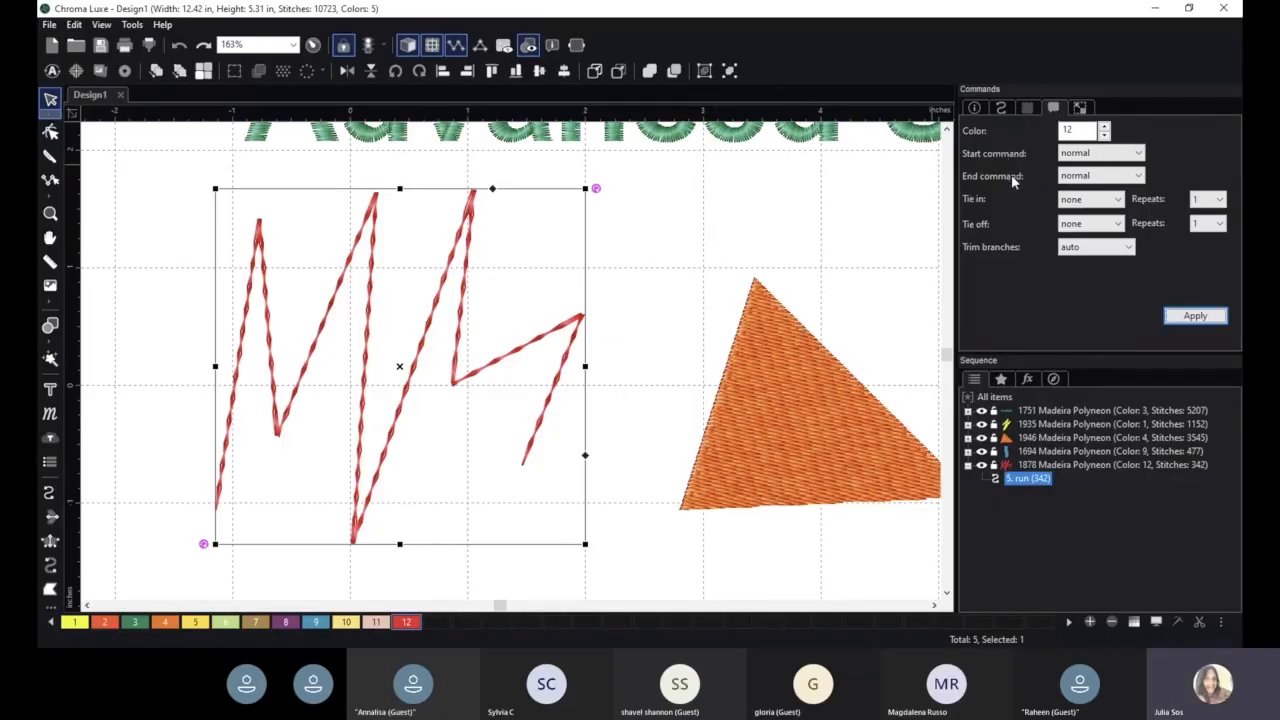
# - Examine the available end command and tie-in options for the red zigzag without changing them
pyautogui.click(1104, 178)
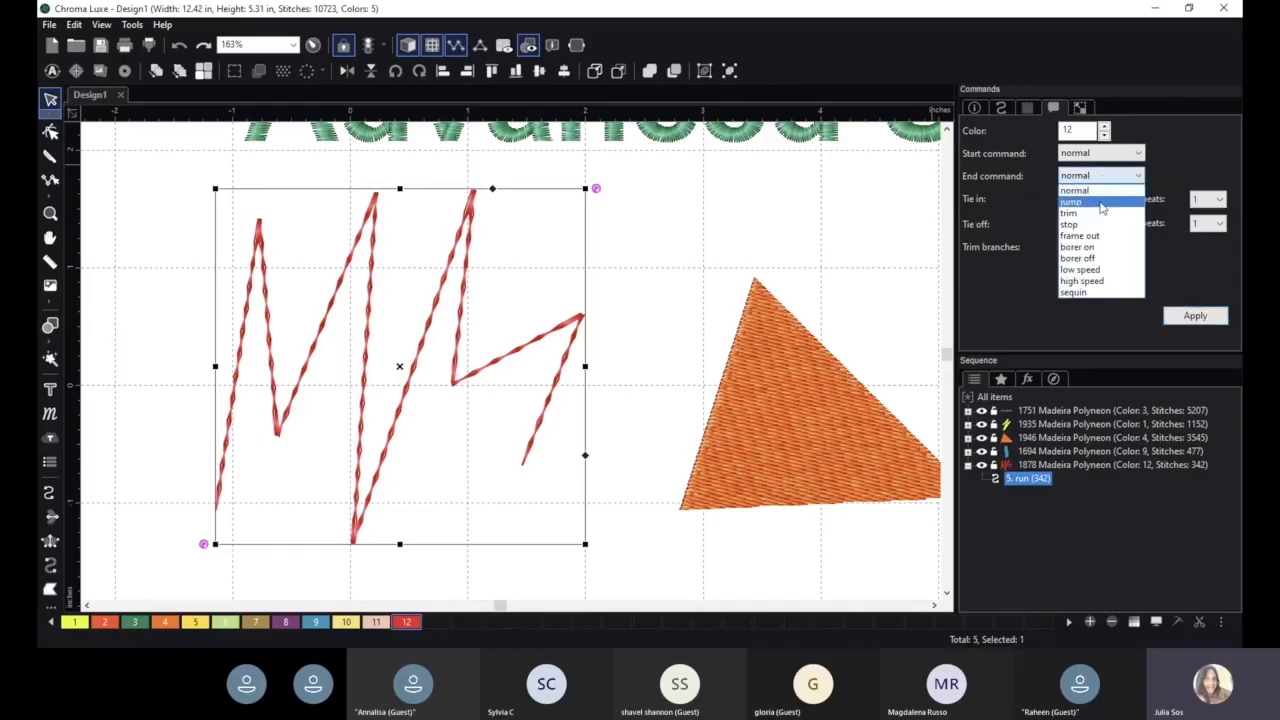
pyautogui.click(1038, 195)
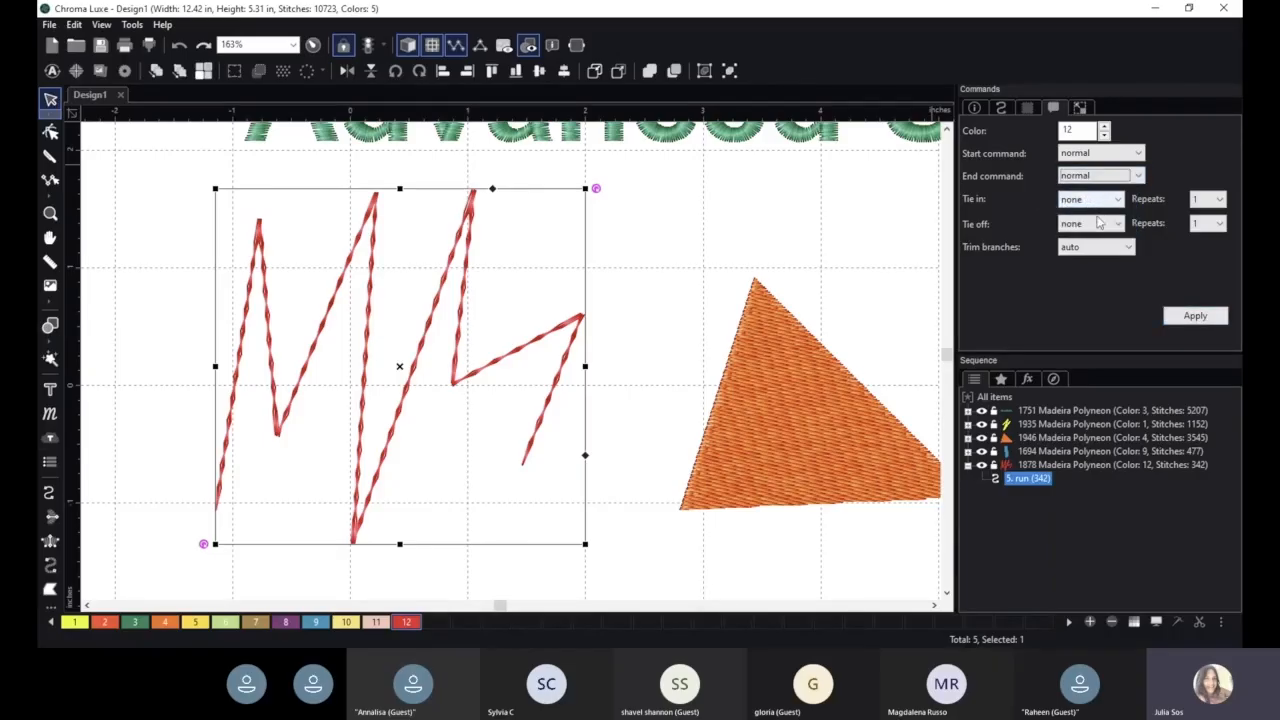
pyautogui.click(1097, 201)
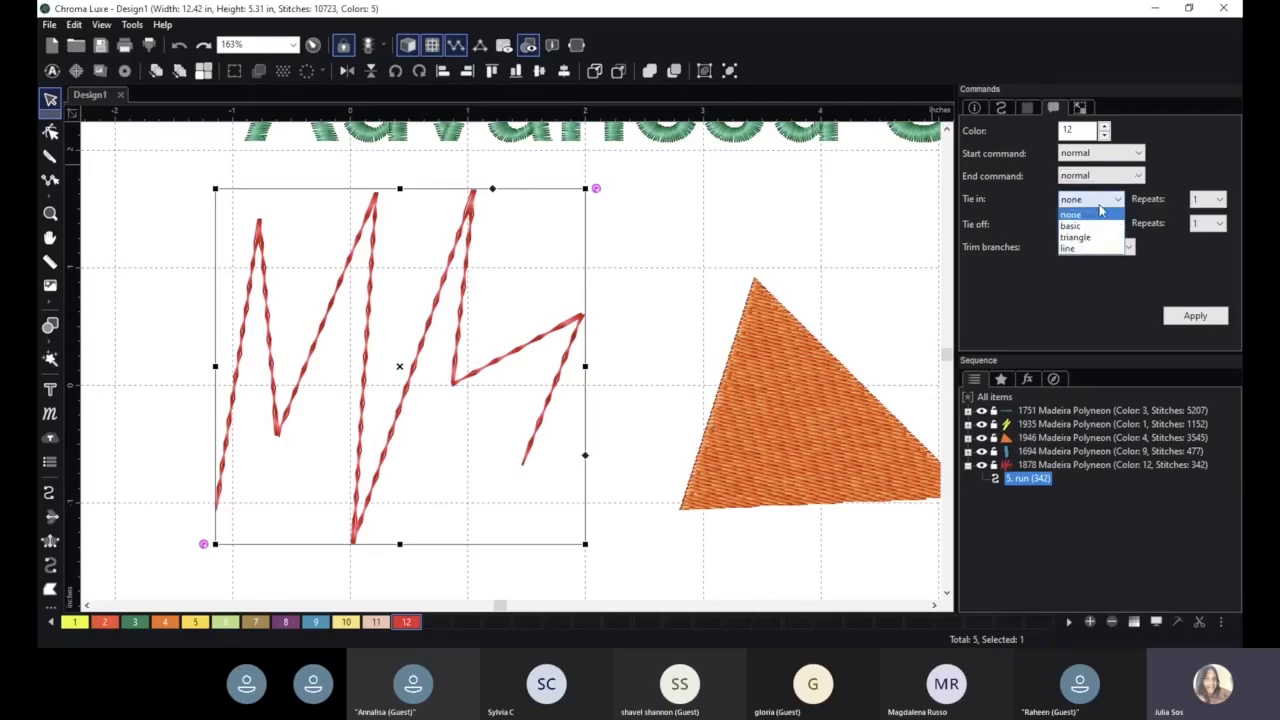
pyautogui.click(1097, 201)
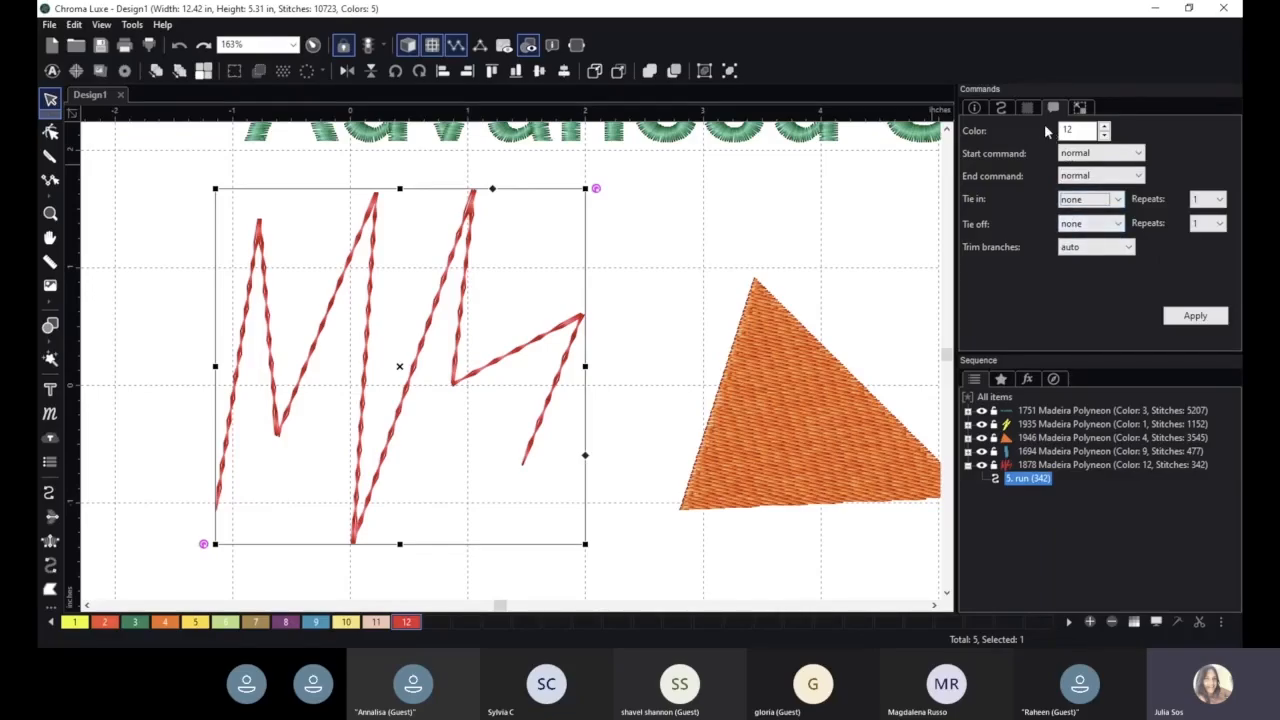
# - Change the red zigzag's run type to Standard and apply it
pyautogui.click(1002, 107)
pyautogui.click(1097, 163)
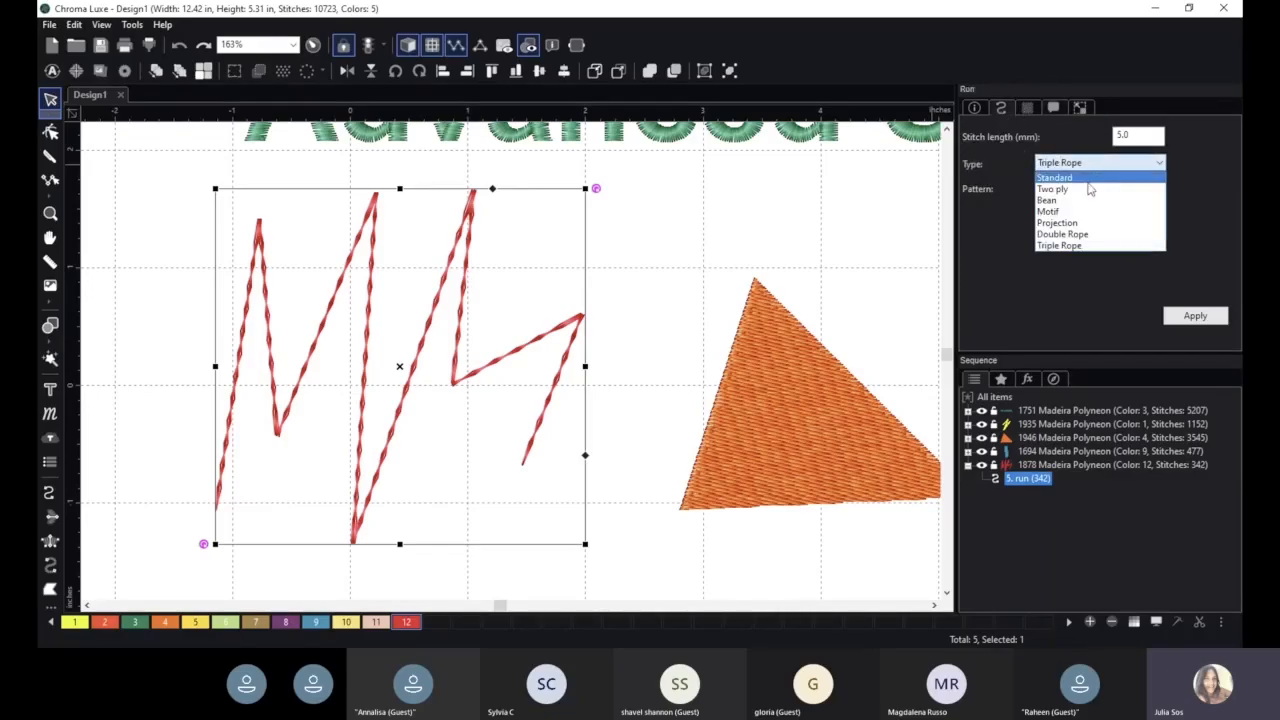
pyautogui.click(1097, 163)
pyautogui.click(1195, 315)
# - Set the red zigzag's tie-off to triangle and apply it
pyautogui.scroll(2, 556, 450)
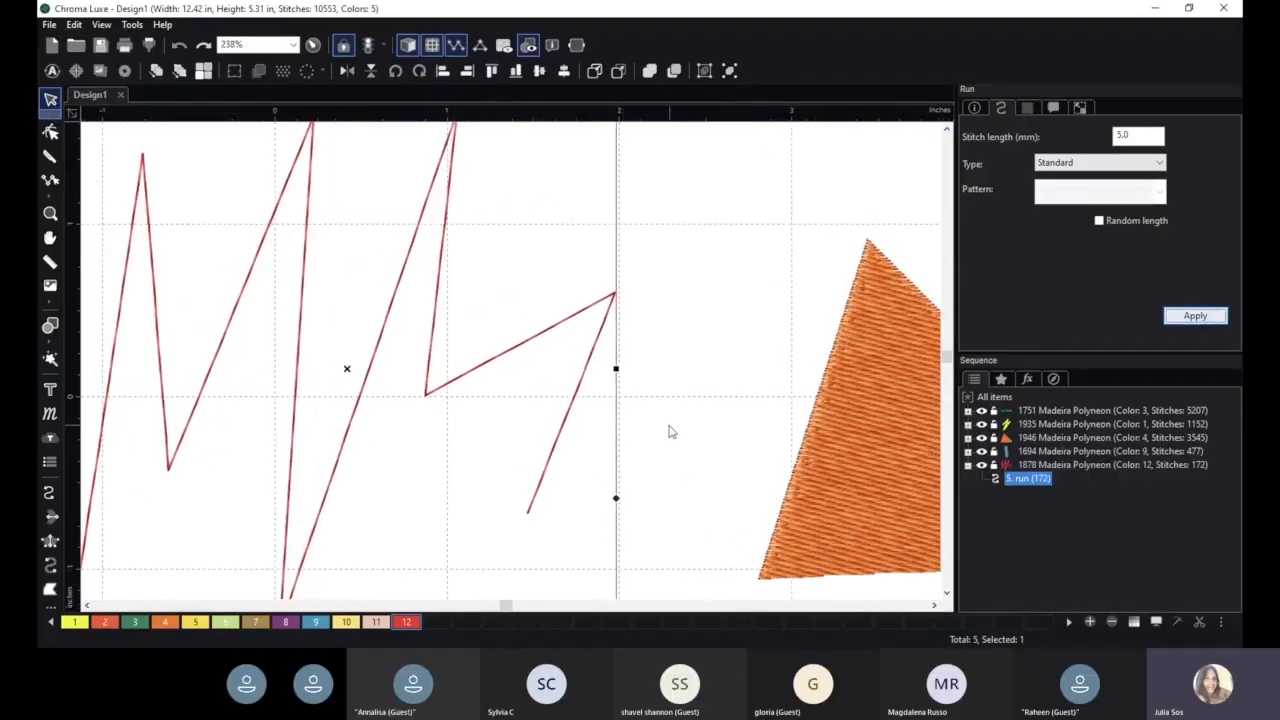
pyautogui.press('space')
pyautogui.scroll(5, 669, 446)
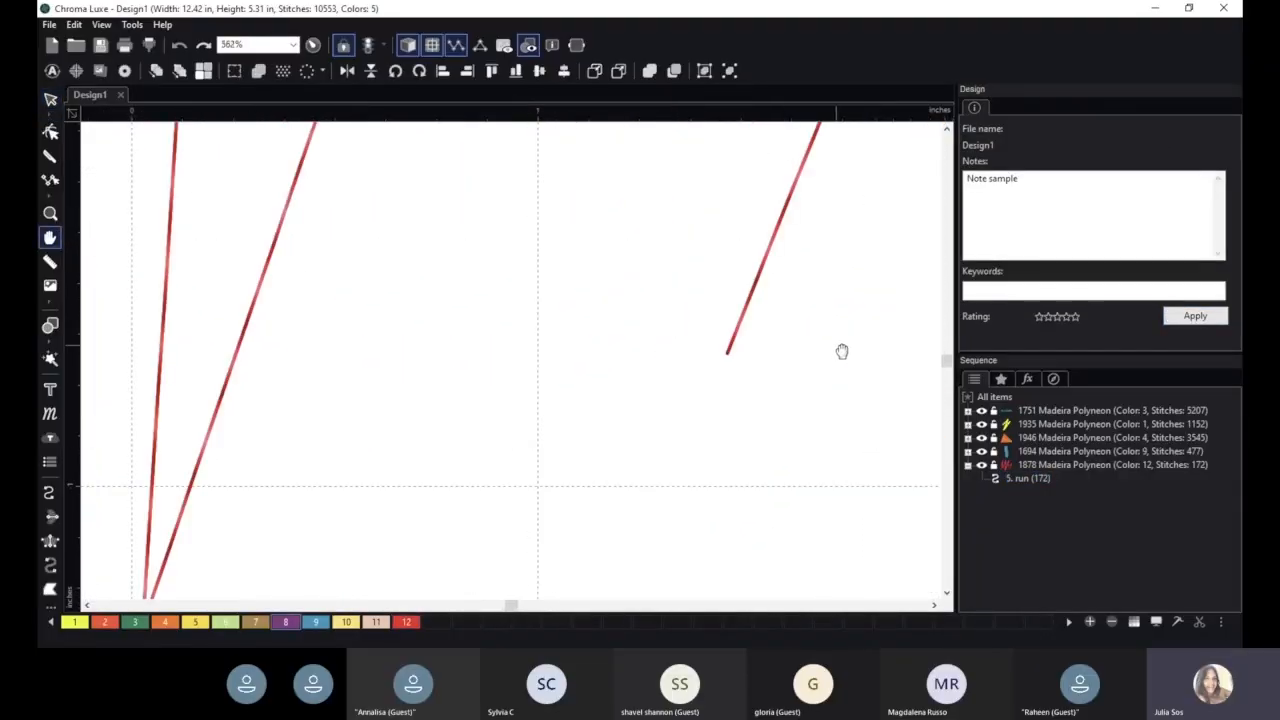
pyautogui.scroll(1, 720, 429)
pyautogui.press('space')
pyautogui.moveTo(763, 443); pyautogui.dragTo(706, 397)
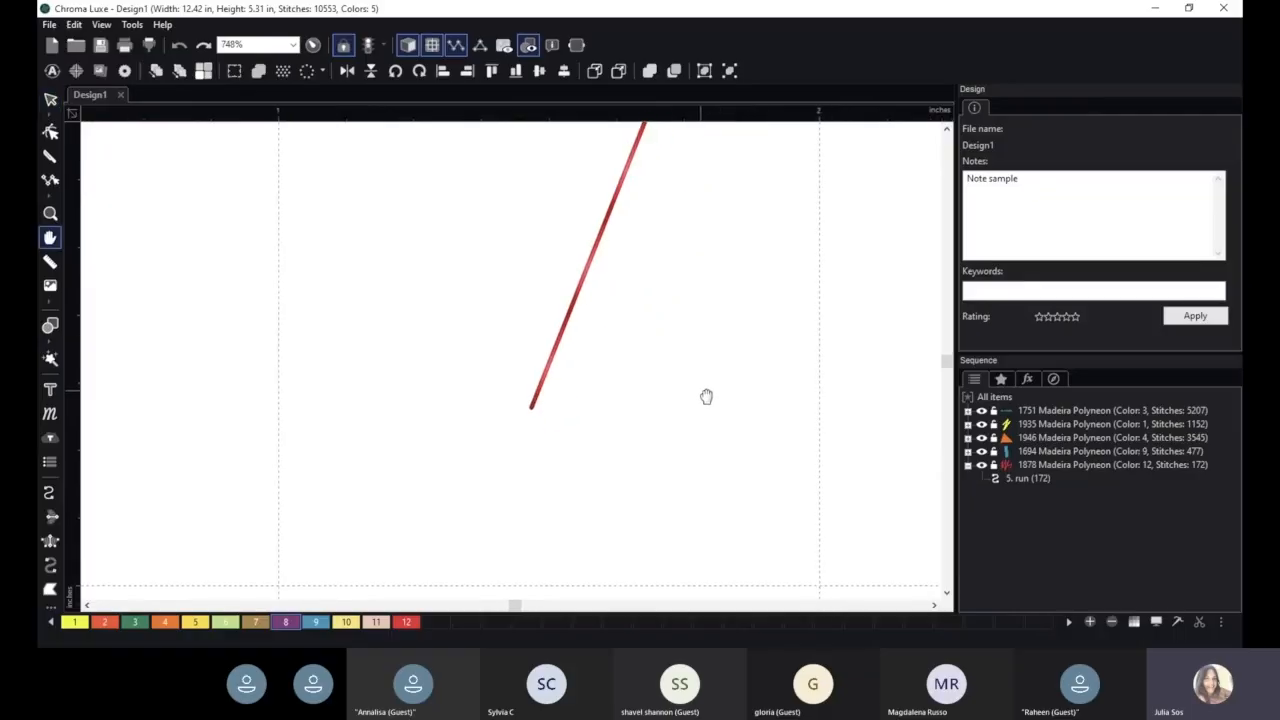
pyautogui.click(614, 196)
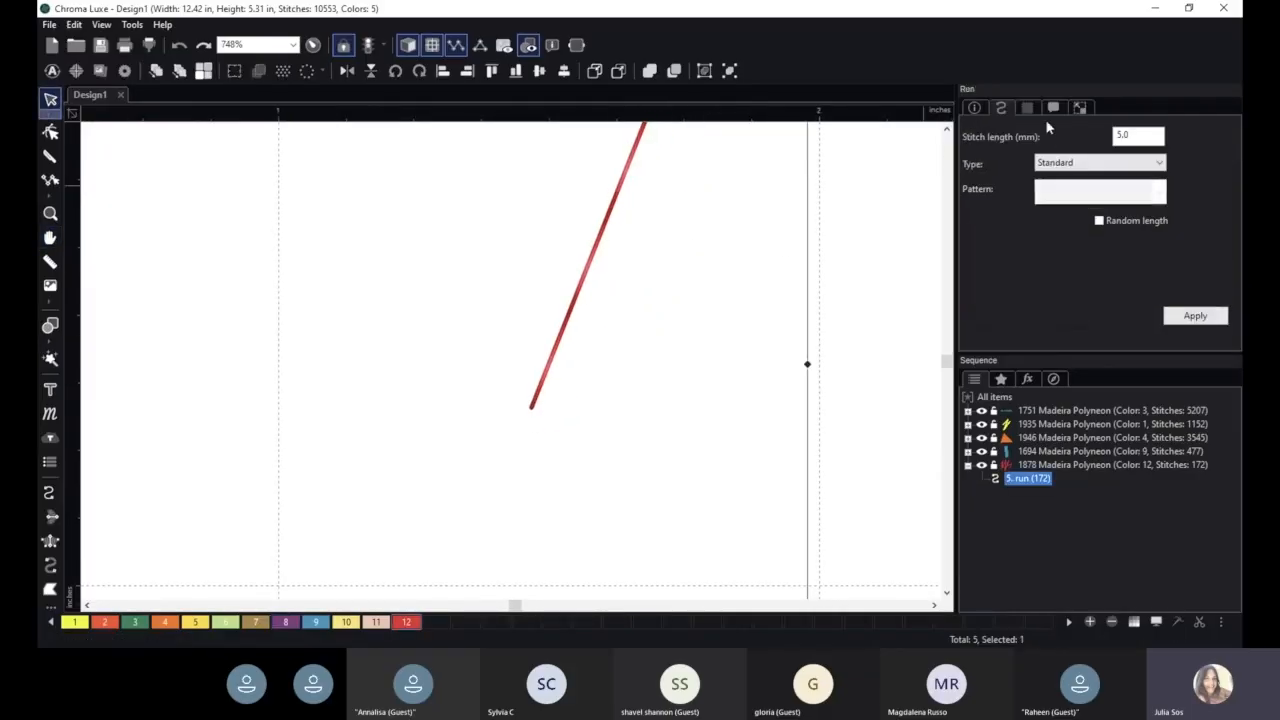
pyautogui.click(1054, 108)
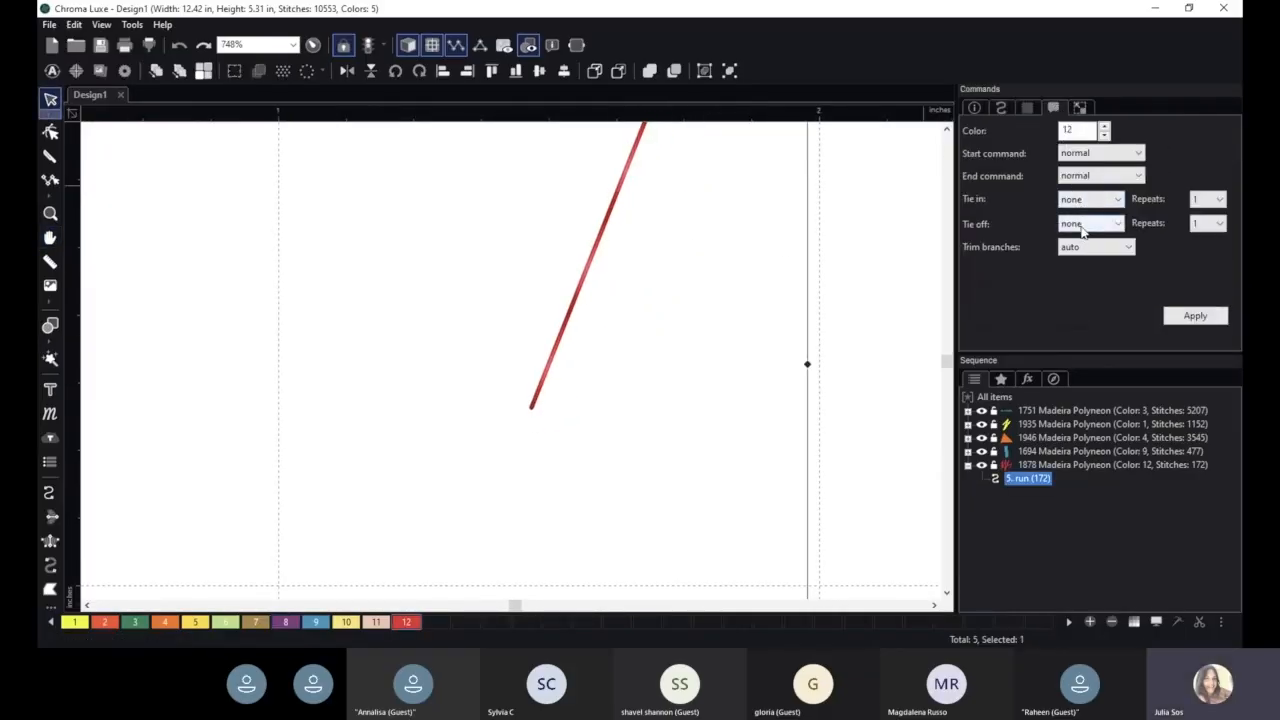
pyautogui.click(1085, 223)
pyautogui.click(1075, 261)
pyautogui.click(1195, 315)
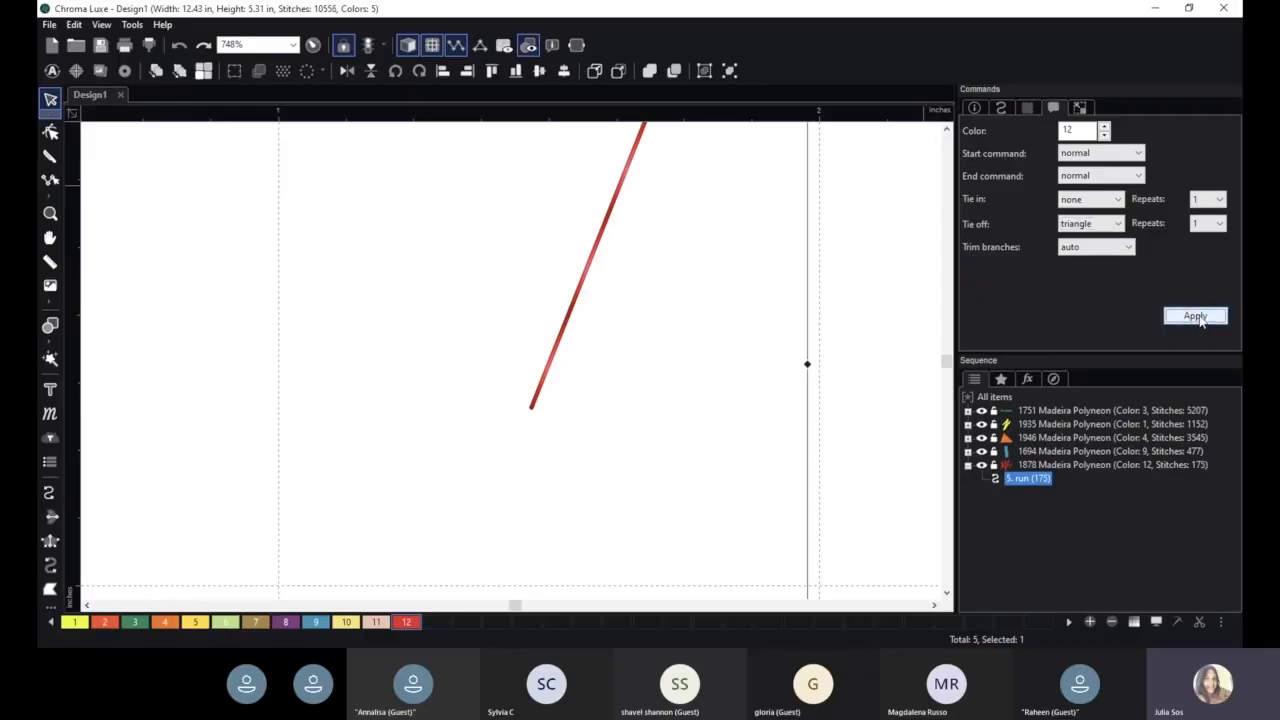
# - Inspect both ends of the red zigzag close up to find the triangle tie-off stitches
pyautogui.scroll(3, 590, 480)
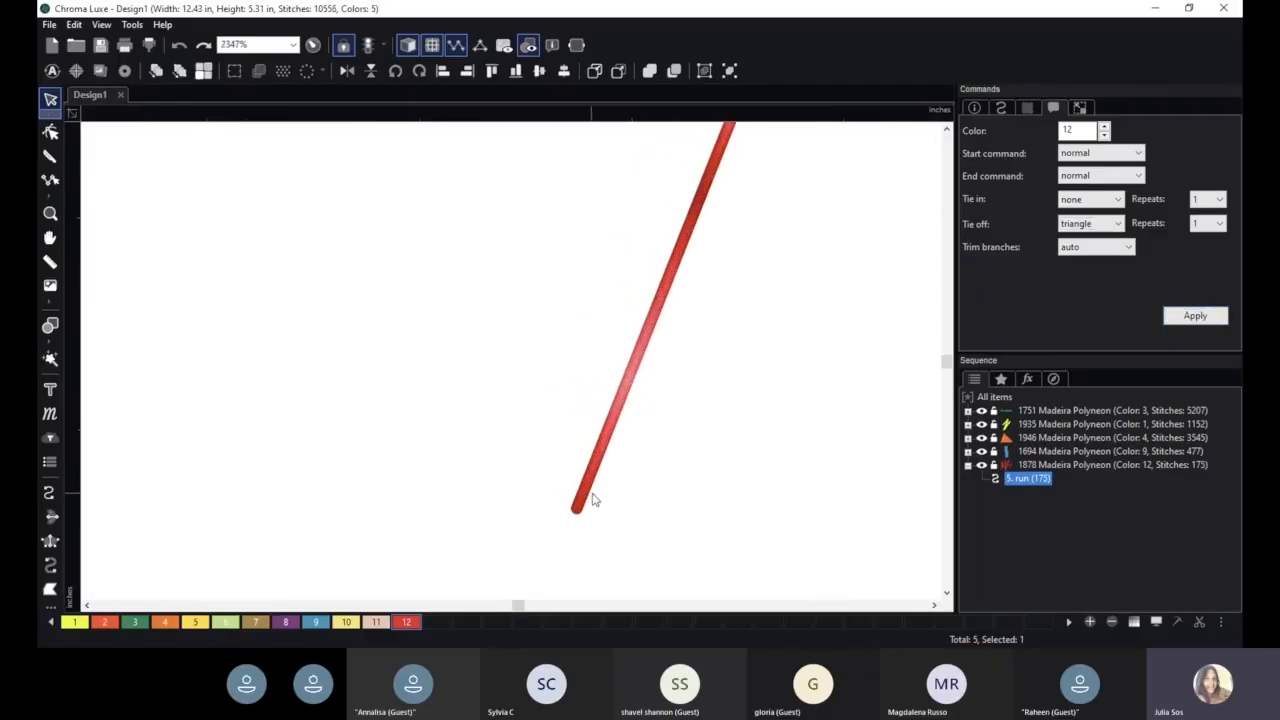
pyautogui.scroll(-2, 578, 495)
pyautogui.scroll(-8, 534, 454)
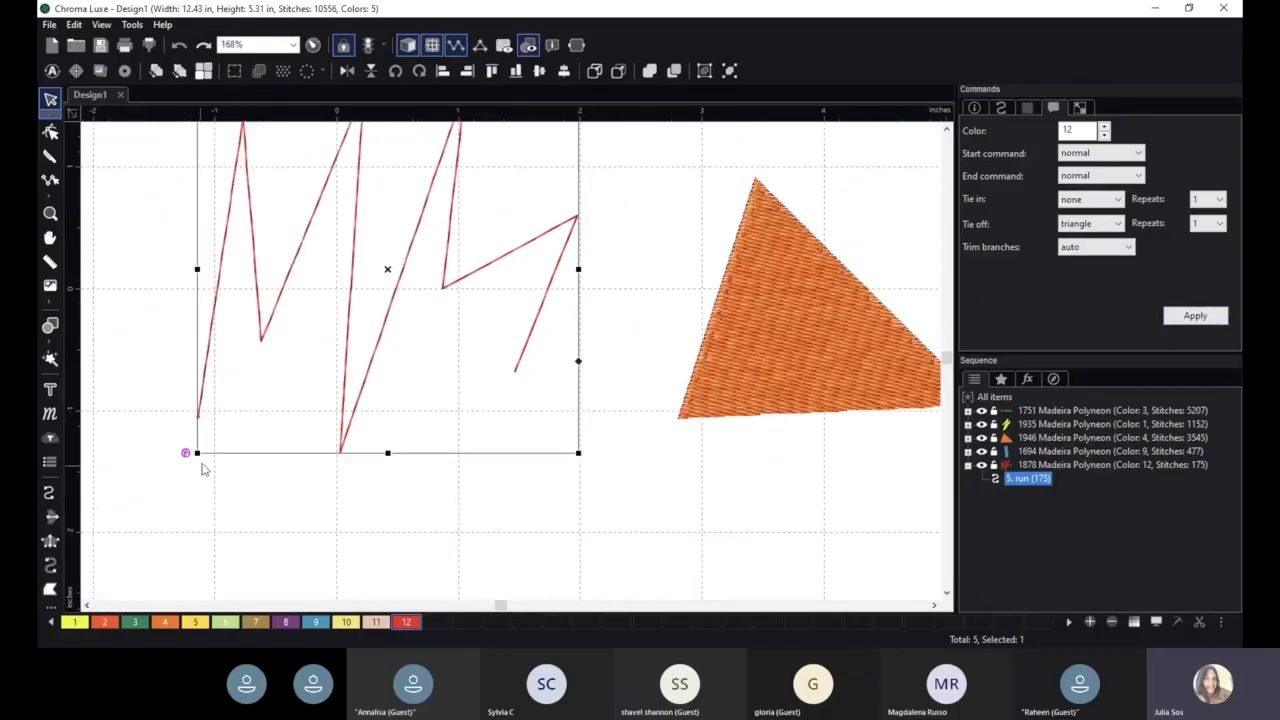
pyautogui.press('space')
pyautogui.moveTo(152, 380); pyautogui.dragTo(583, 380)
pyautogui.scroll(4, 578, 390)
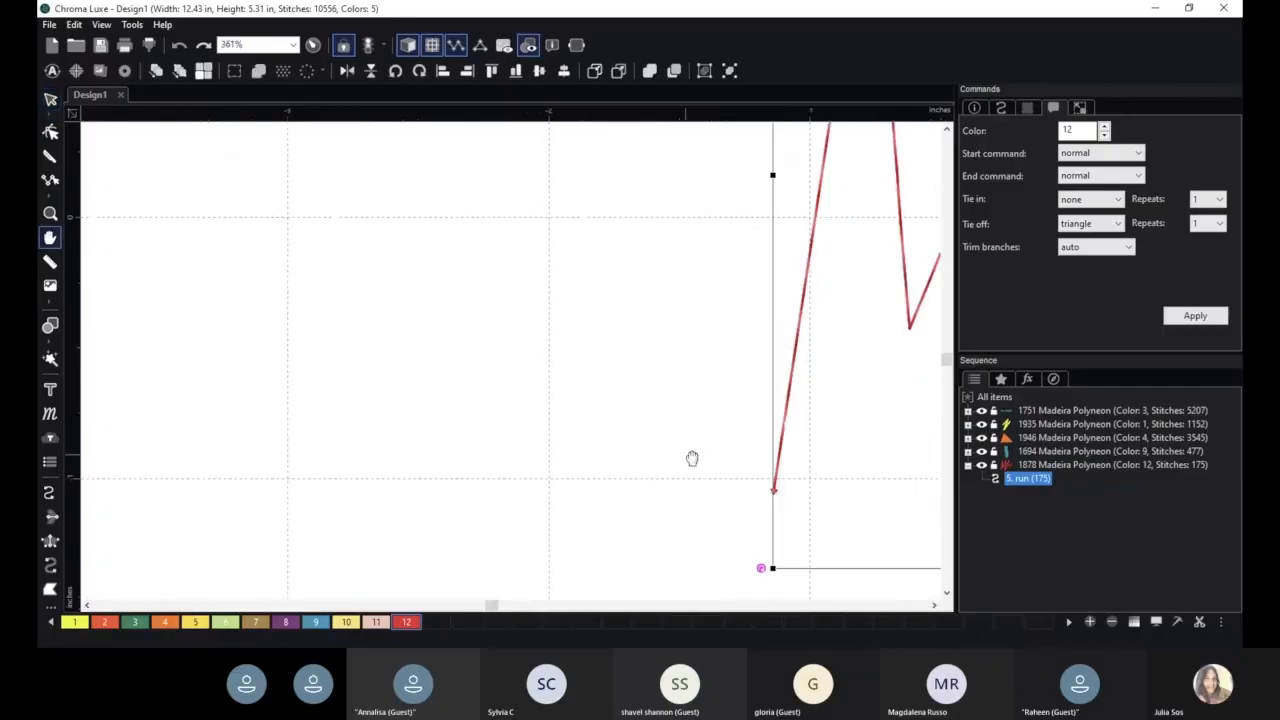
pyautogui.moveTo(691, 457); pyautogui.dragTo(589, 404)
pyautogui.scroll(9, 634, 432)
pyautogui.moveTo(740, 452); pyautogui.dragTo(449, 320)
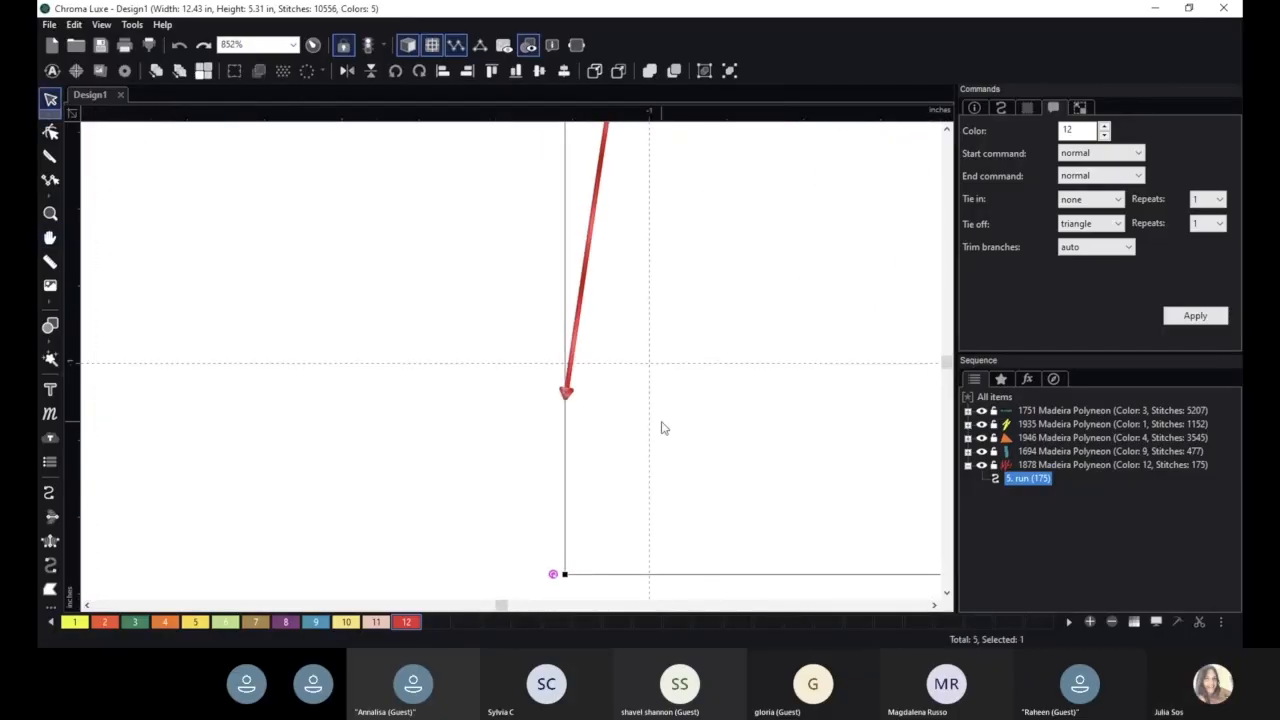
# - Apply a basic tie-off to the red zigzag, and switch it back to triangle to compare the stitch ends
pyautogui.scroll(4, 663, 427)
pyautogui.scroll(4, 626, 416)
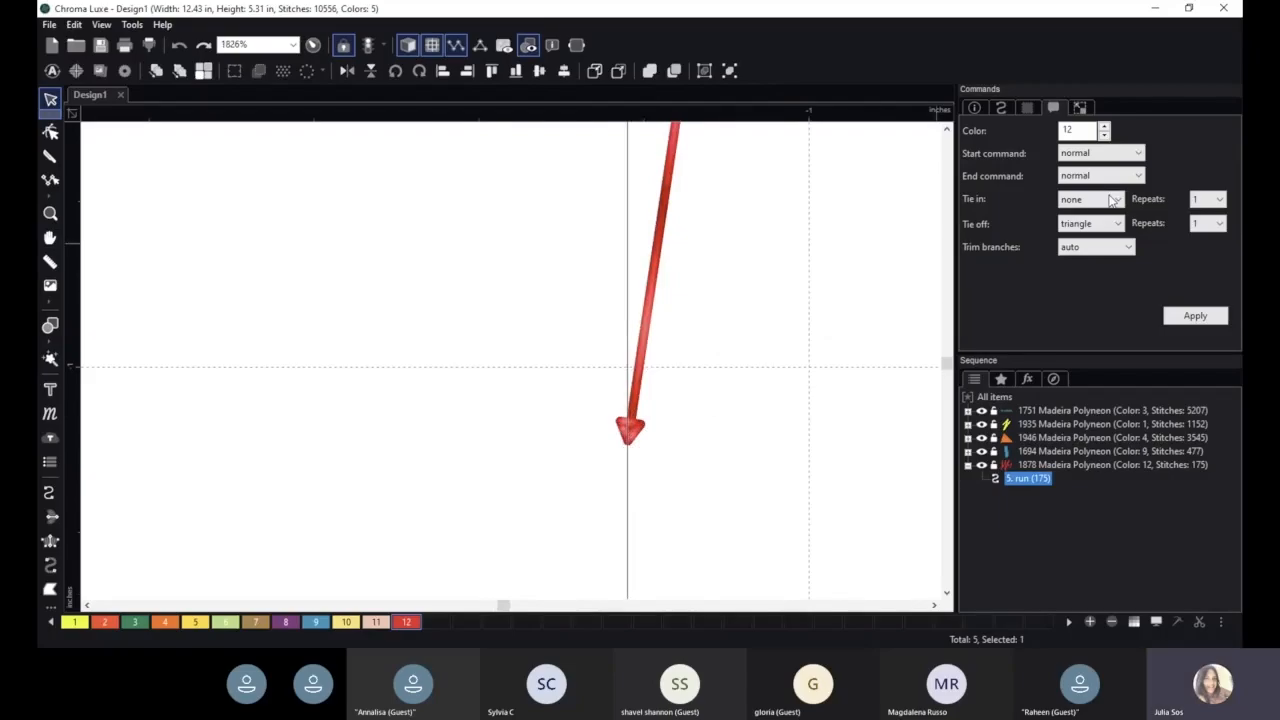
pyautogui.click(1113, 227)
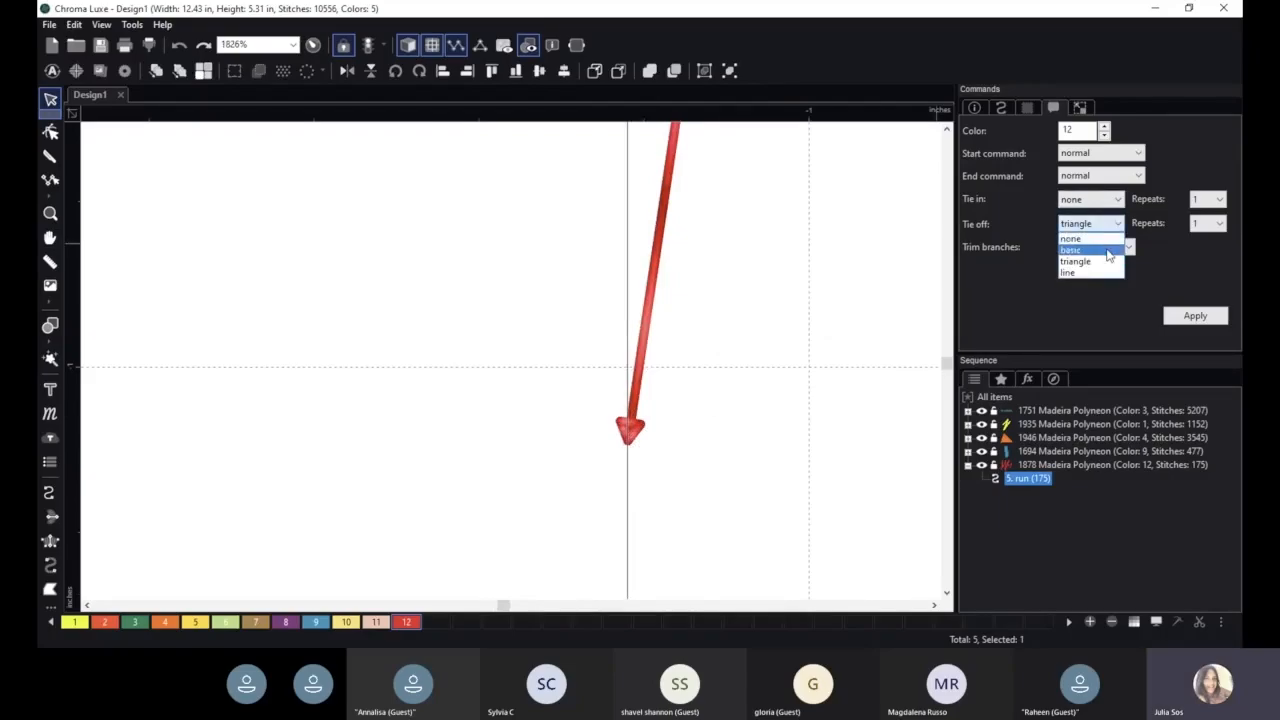
pyautogui.click(1107, 251)
pyautogui.click(1196, 316)
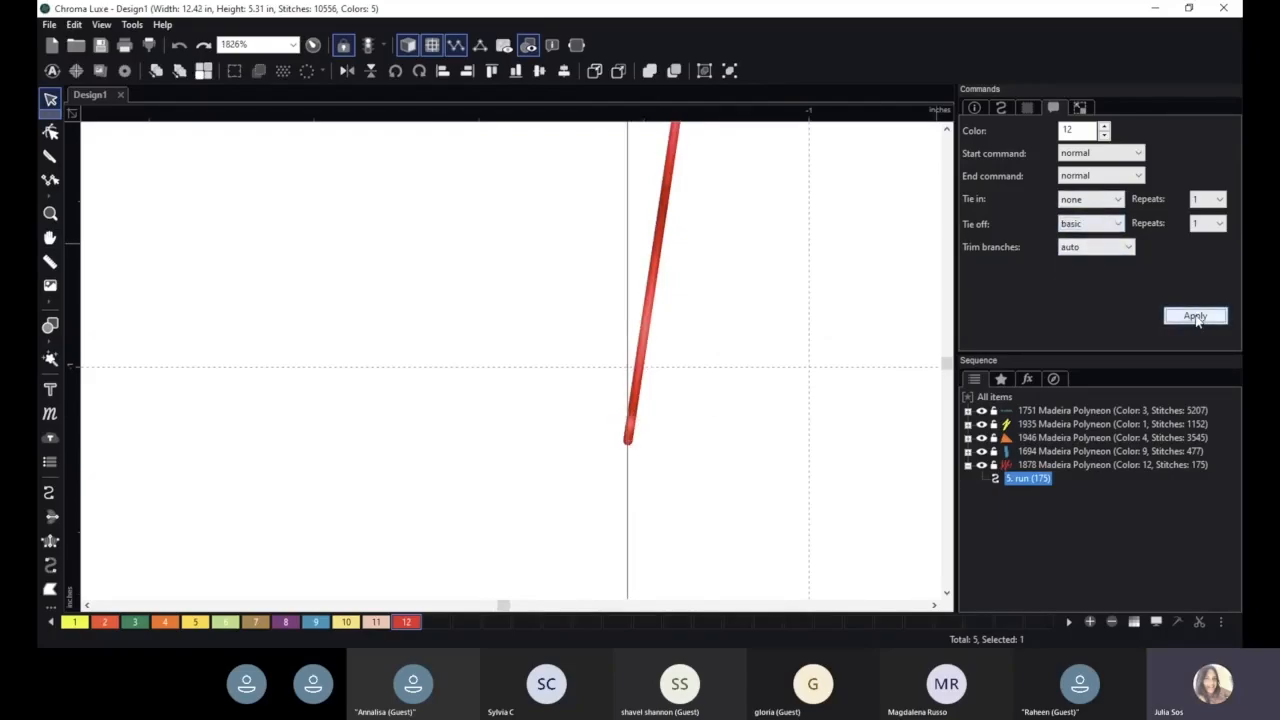
pyautogui.click(1112, 224)
pyautogui.click(1108, 263)
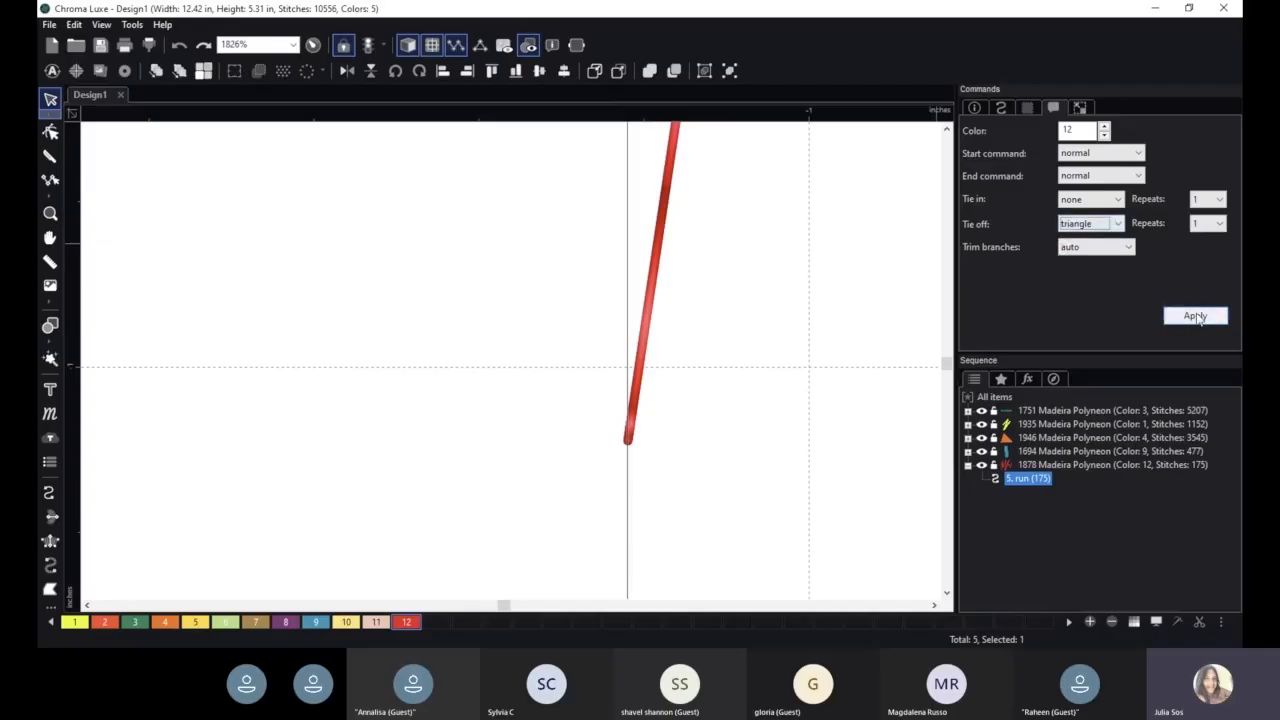
pyautogui.click(1197, 316)
# - Set the red zigzag's tie-off to line and apply it
pyautogui.click(1102, 224)
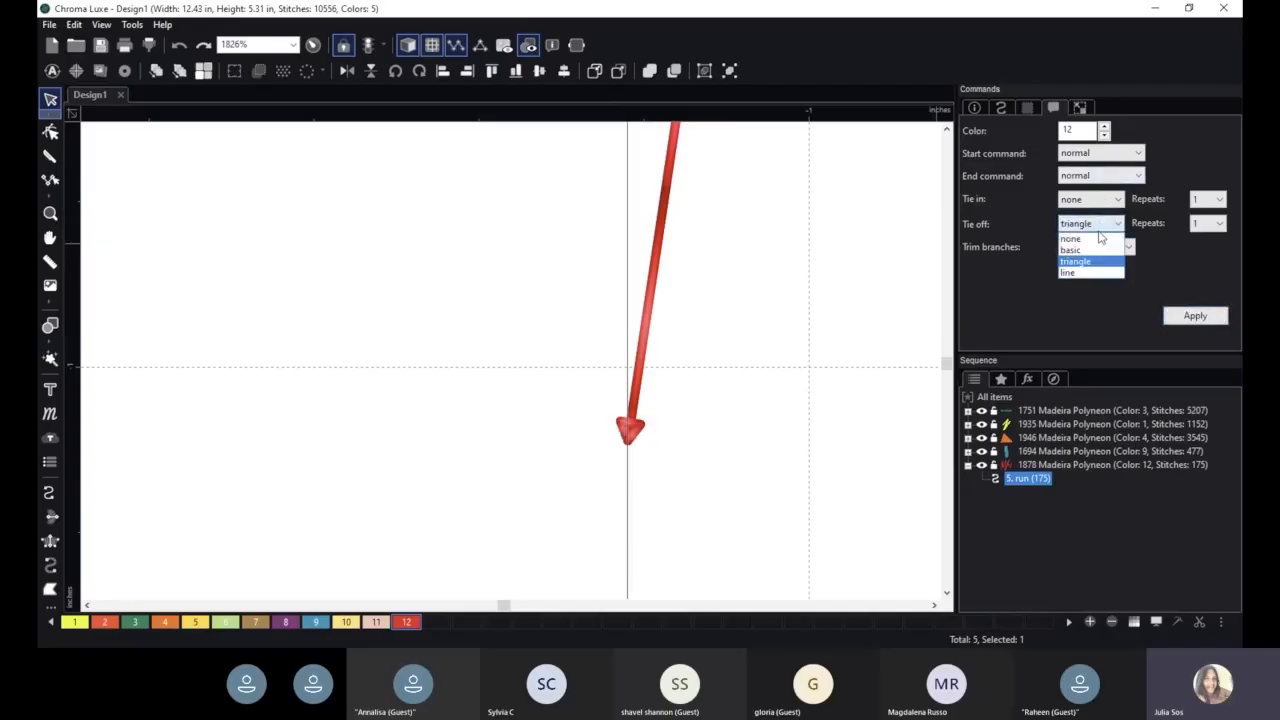
pyautogui.click(1089, 278)
pyautogui.click(1195, 318)
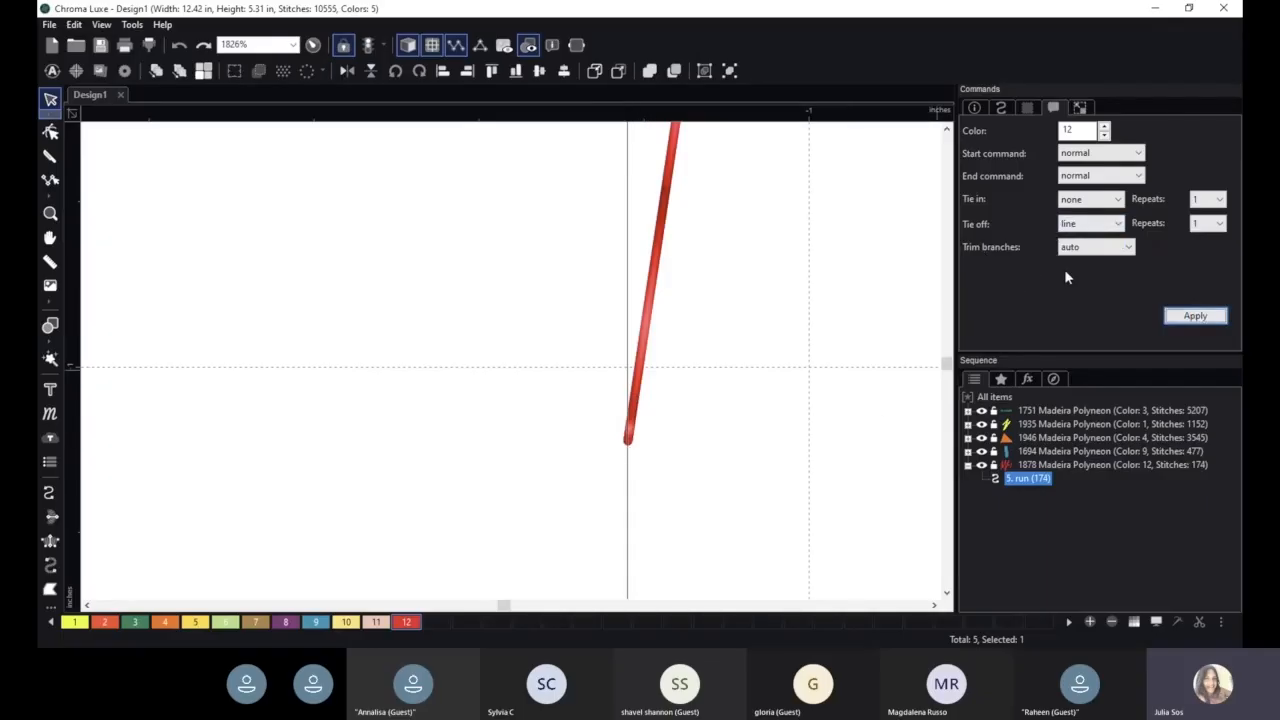
# - Move the red zigzag to position X 1 in and position Y 4 in, applying each value
pyautogui.click(1080, 108)
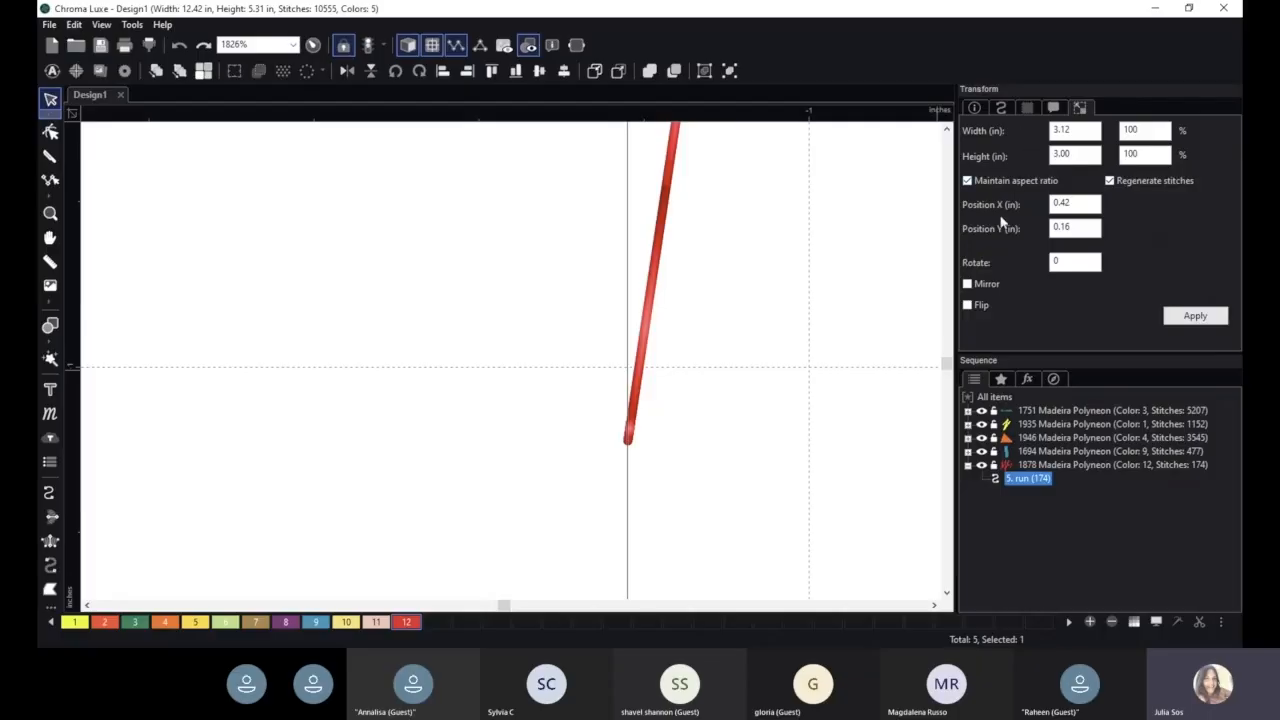
pyautogui.scroll(-10, 857, 263)
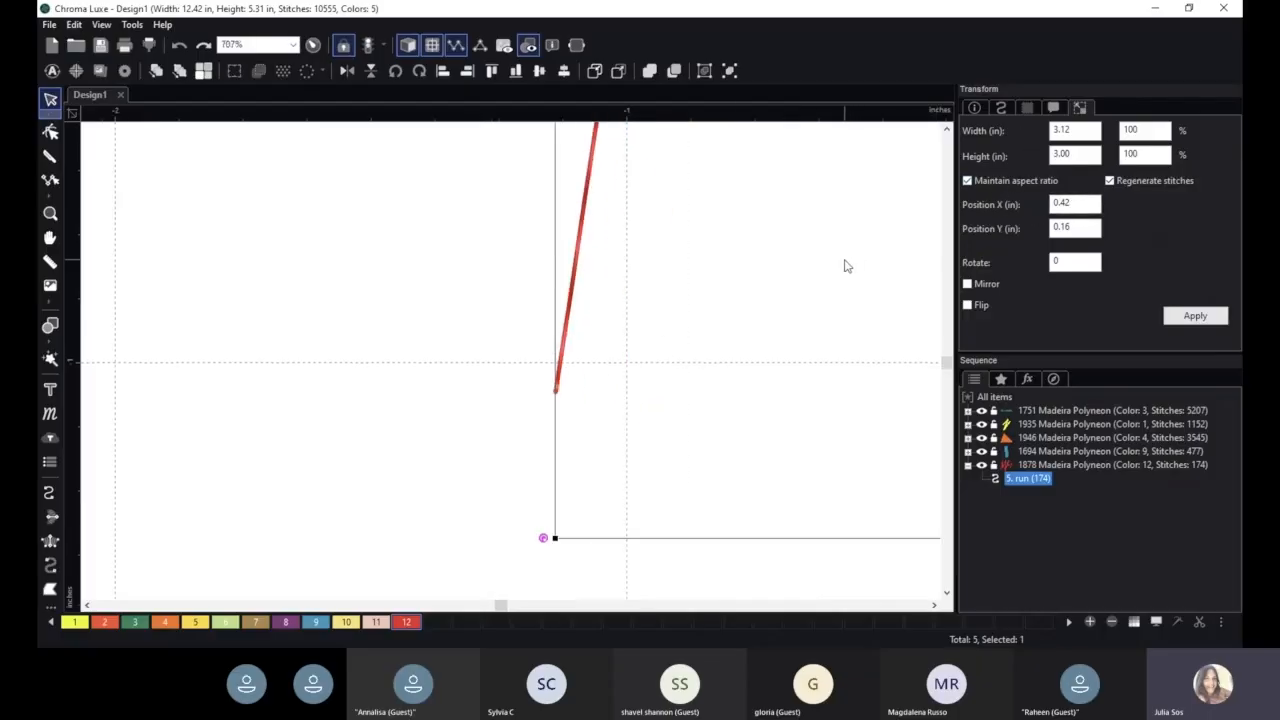
pyautogui.scroll(-5, 730, 227)
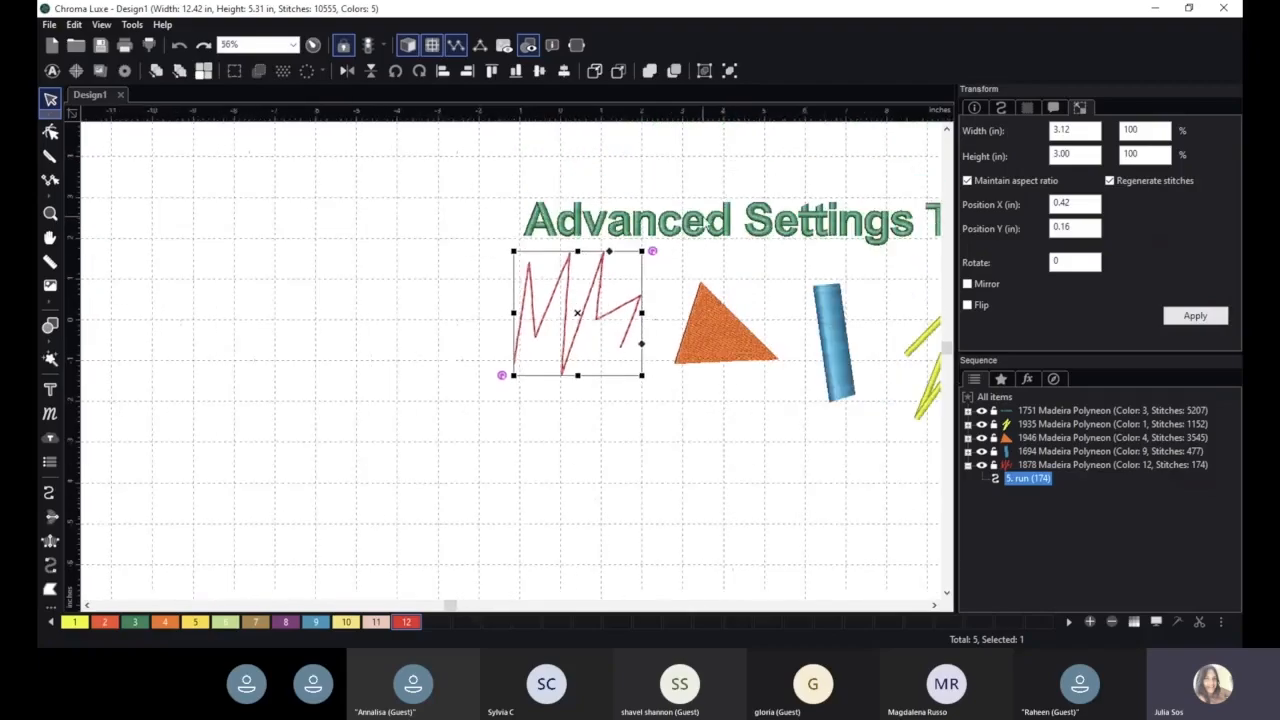
pyautogui.doubleClick(1092, 203)
pyautogui.write('1')
pyautogui.click(1208, 317)
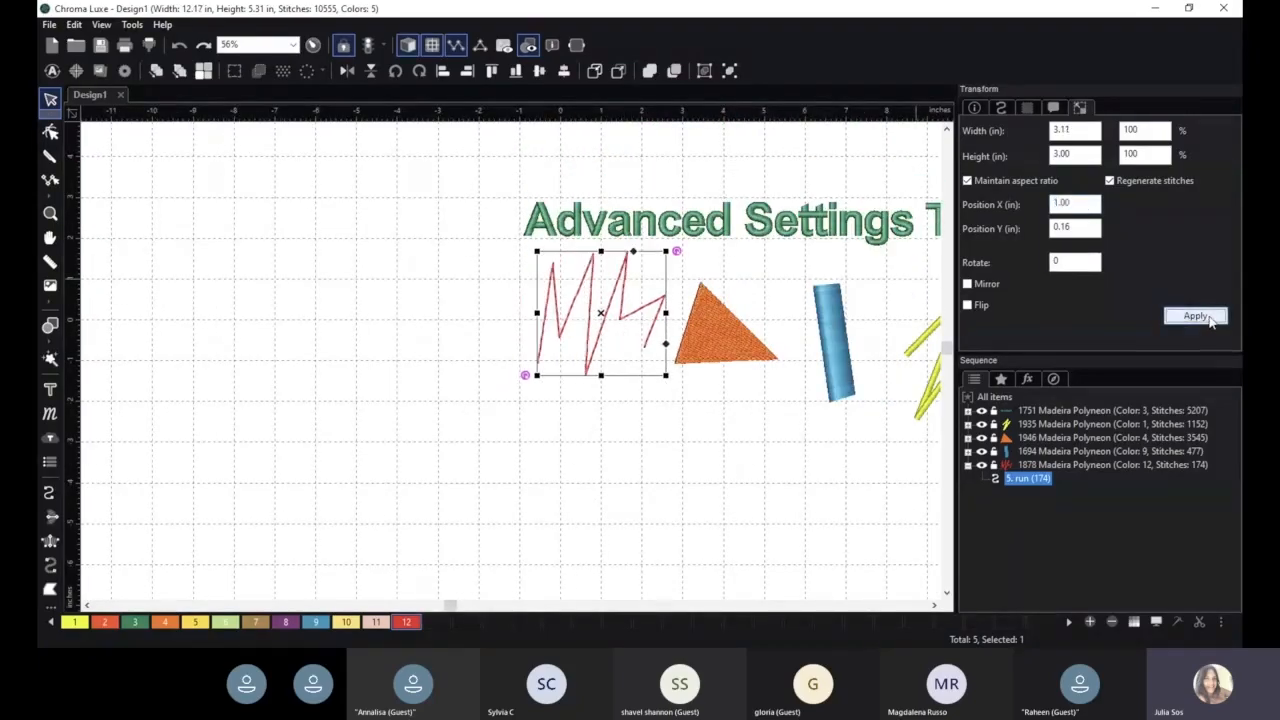
pyautogui.doubleClick(1085, 227)
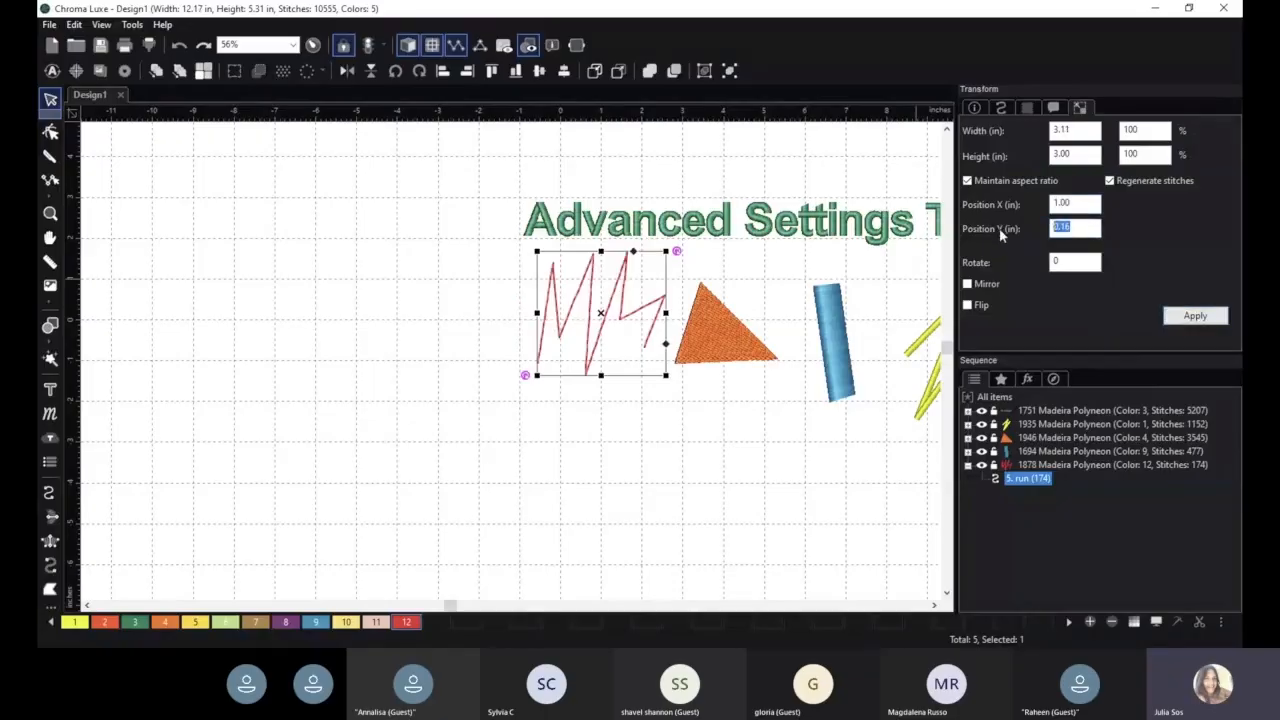
pyautogui.write('4')
pyautogui.click(1214, 316)
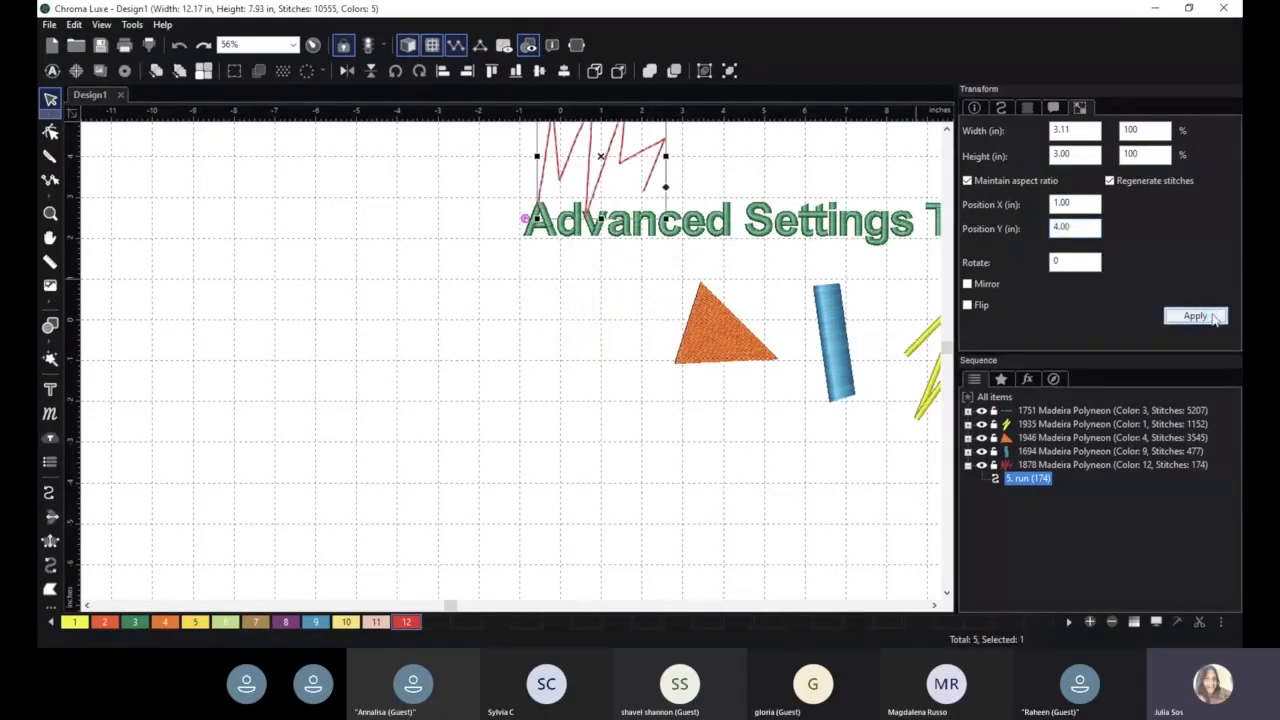
# - Set the red zigzag's X position to 6 in, and move it freehand beneath the title's start, at about X 0.39, Y -0.56 in
pyautogui.scroll(-1, 587, 288)
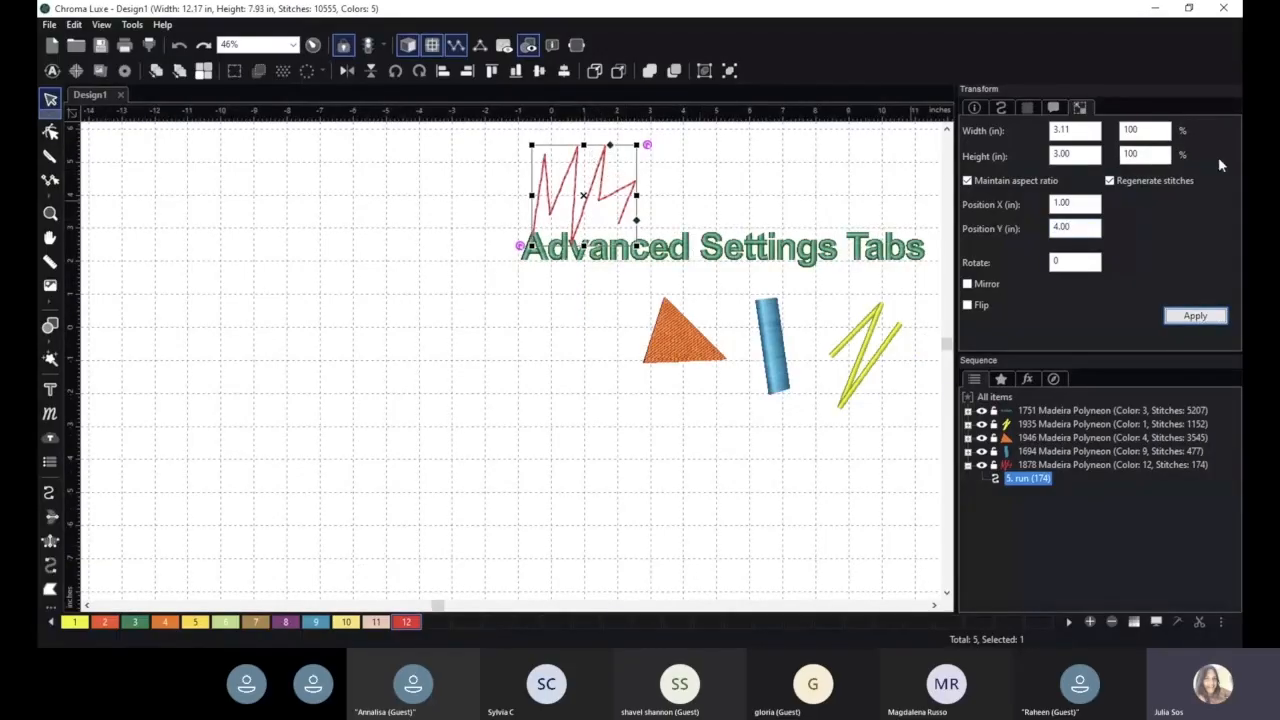
pyautogui.moveTo(1090, 204); pyautogui.dragTo(1023, 207)
pyautogui.write('6')
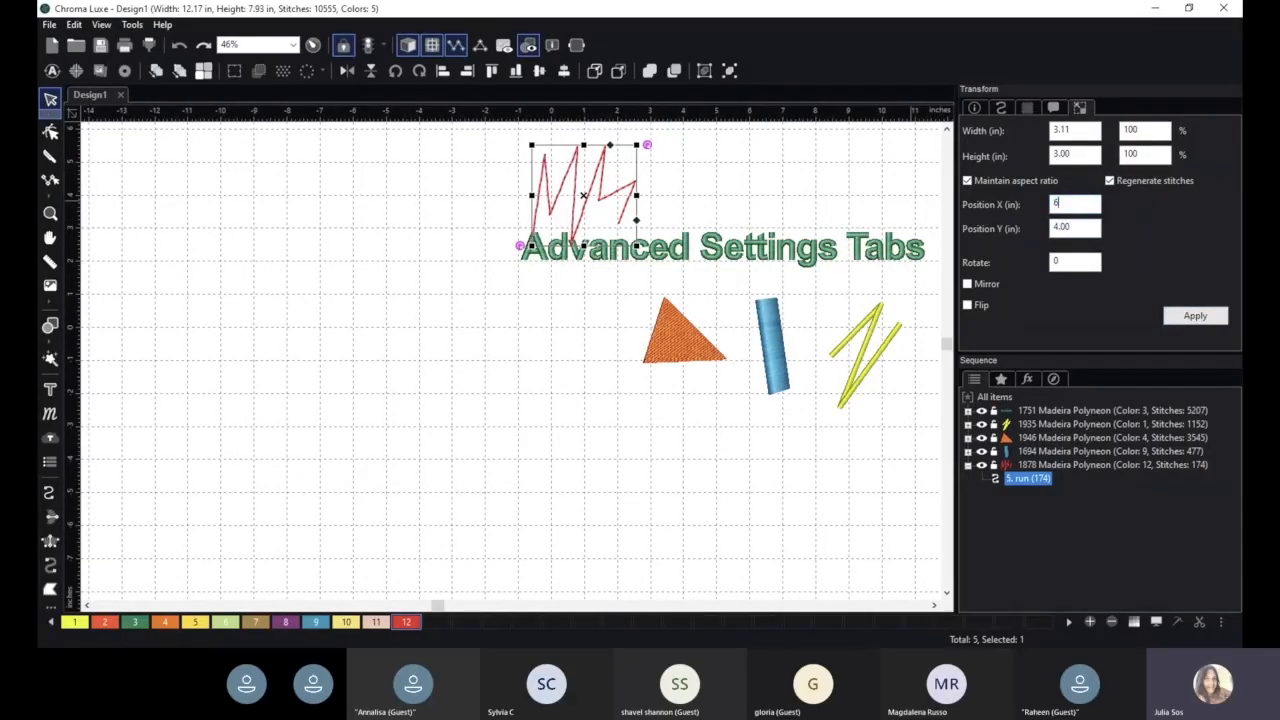
pyautogui.click(1193, 317)
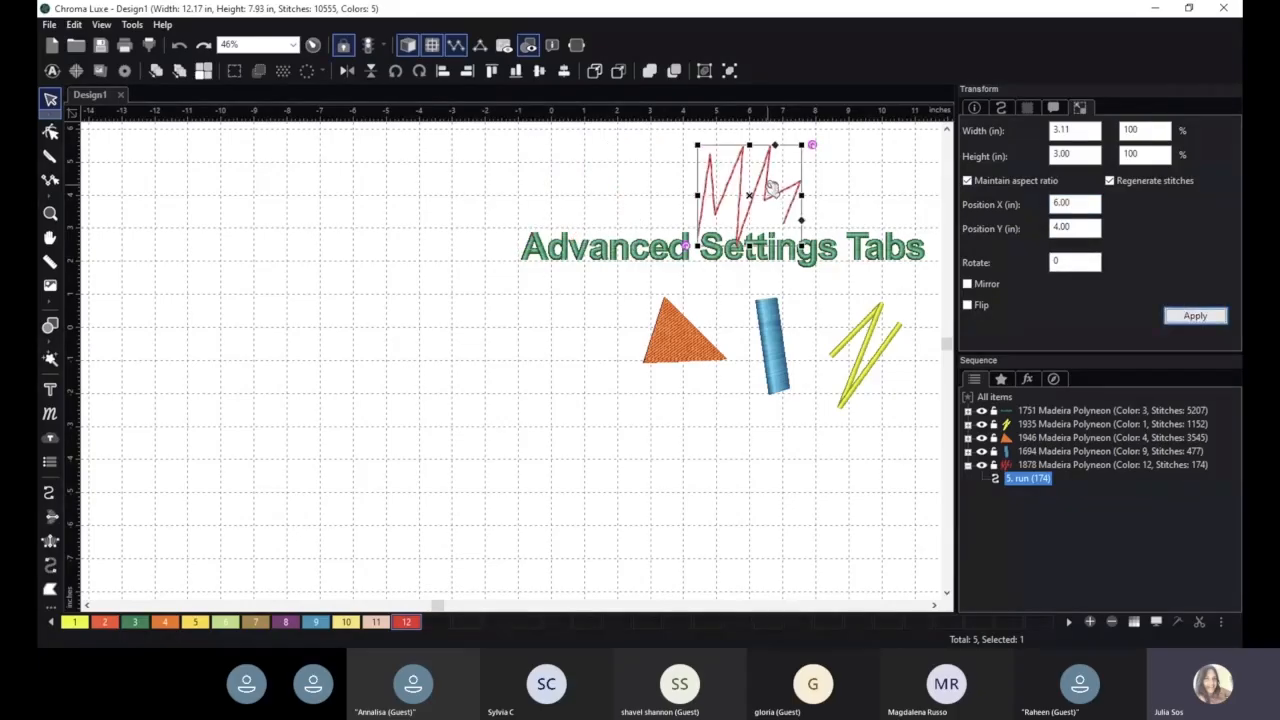
pyautogui.moveTo(764, 185); pyautogui.dragTo(572, 340)
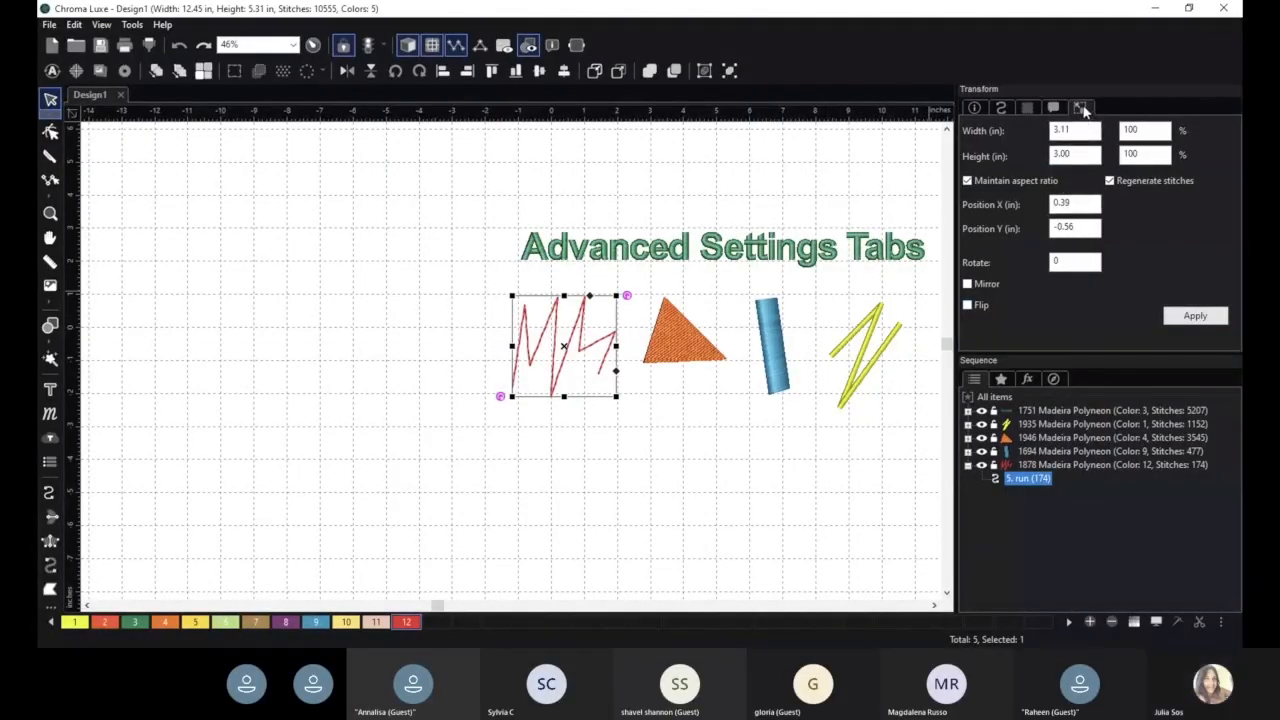
# - Flip the red zigzag and apply it, and flip it back to its original orientation
pyautogui.click(967, 305)
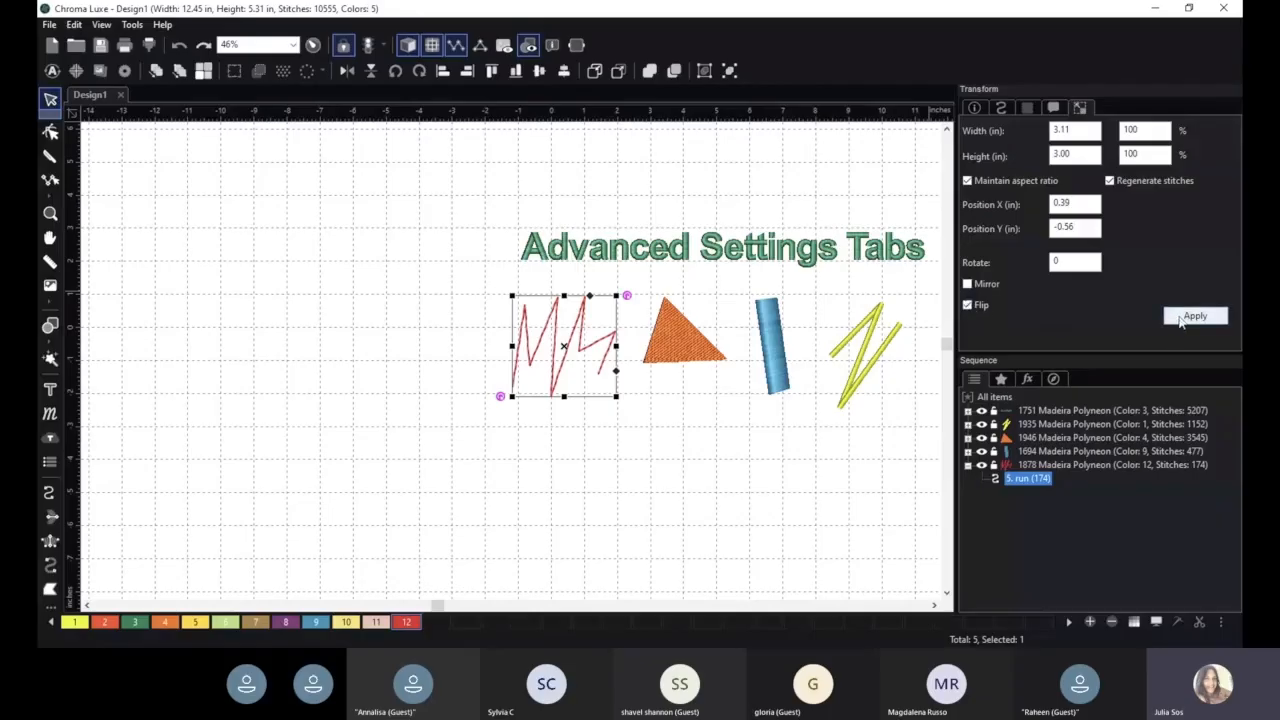
pyautogui.click(1192, 316)
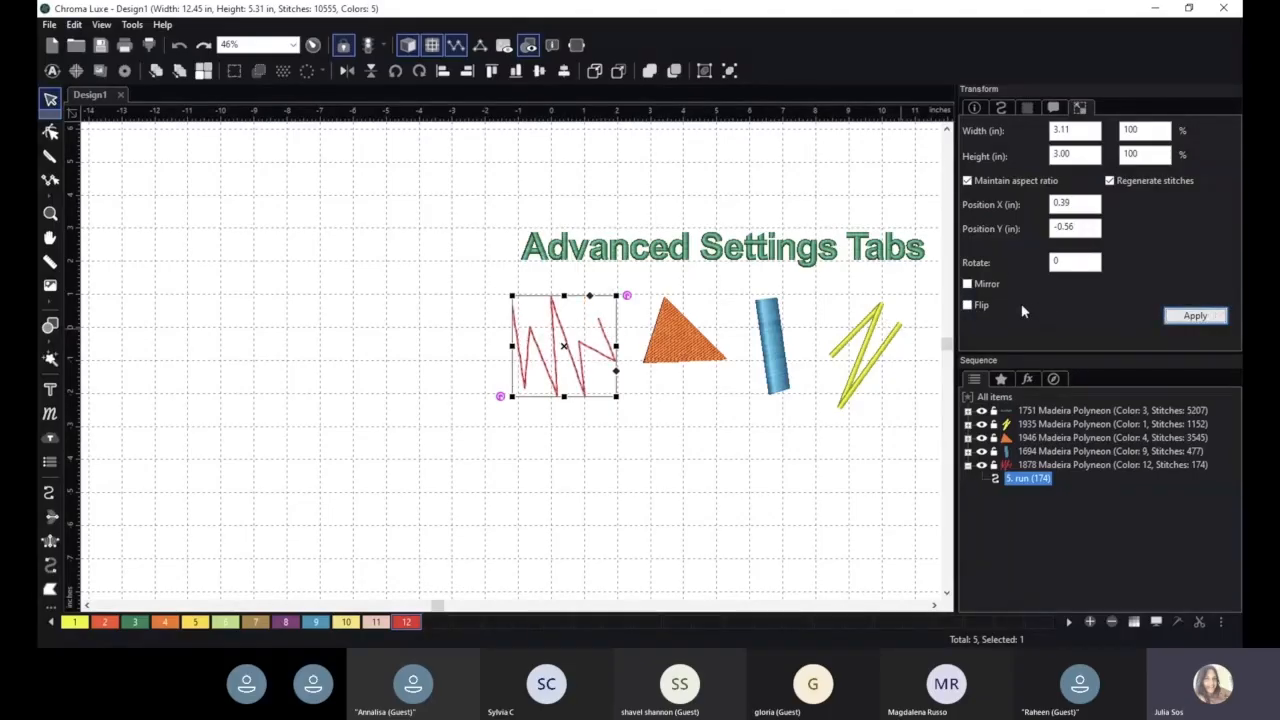
pyautogui.click(967, 305)
pyautogui.click(1203, 316)
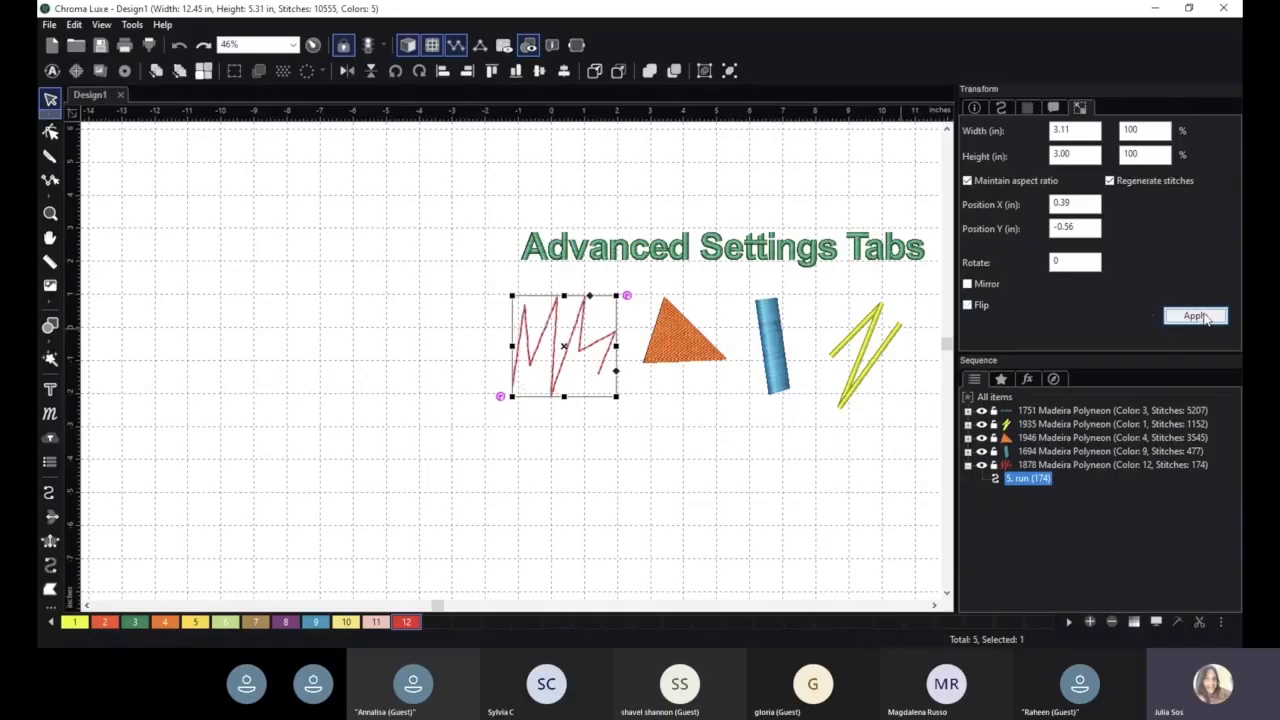
# - Mirror the red zigzag, apply the change, and deselect it
pyautogui.click(968, 285)
pyautogui.click(1207, 319)
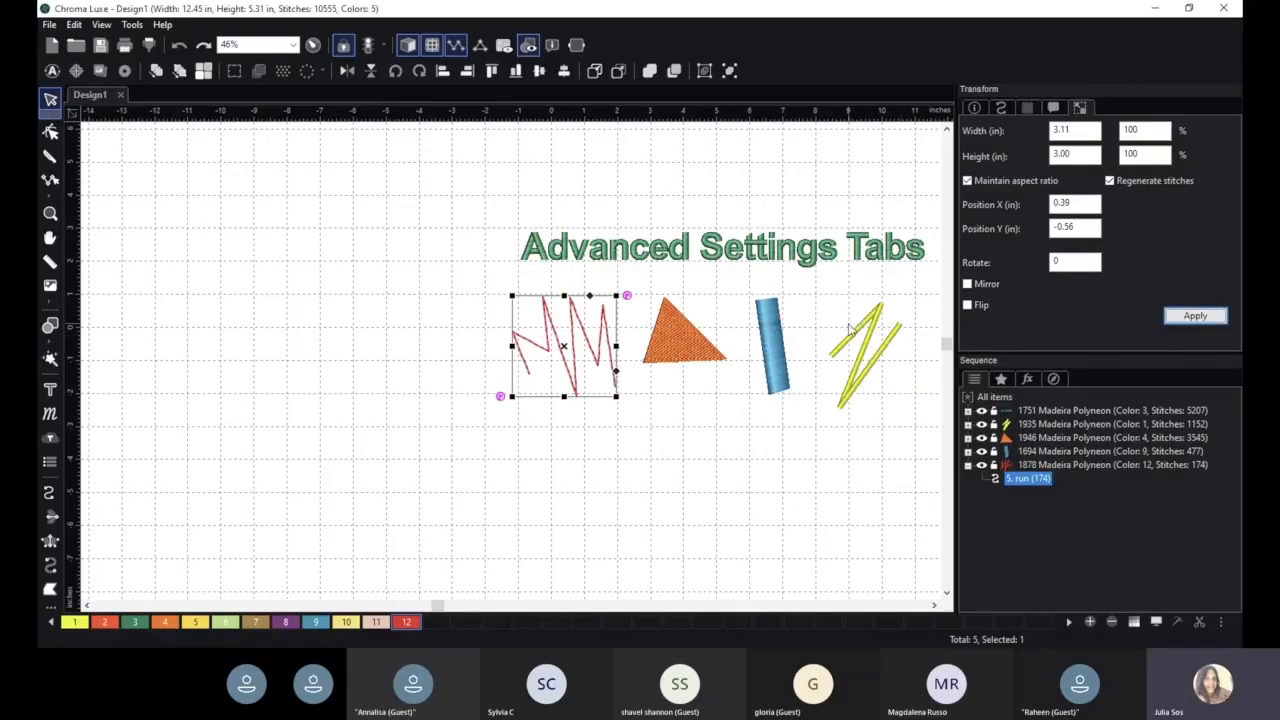
pyautogui.click(861, 443)
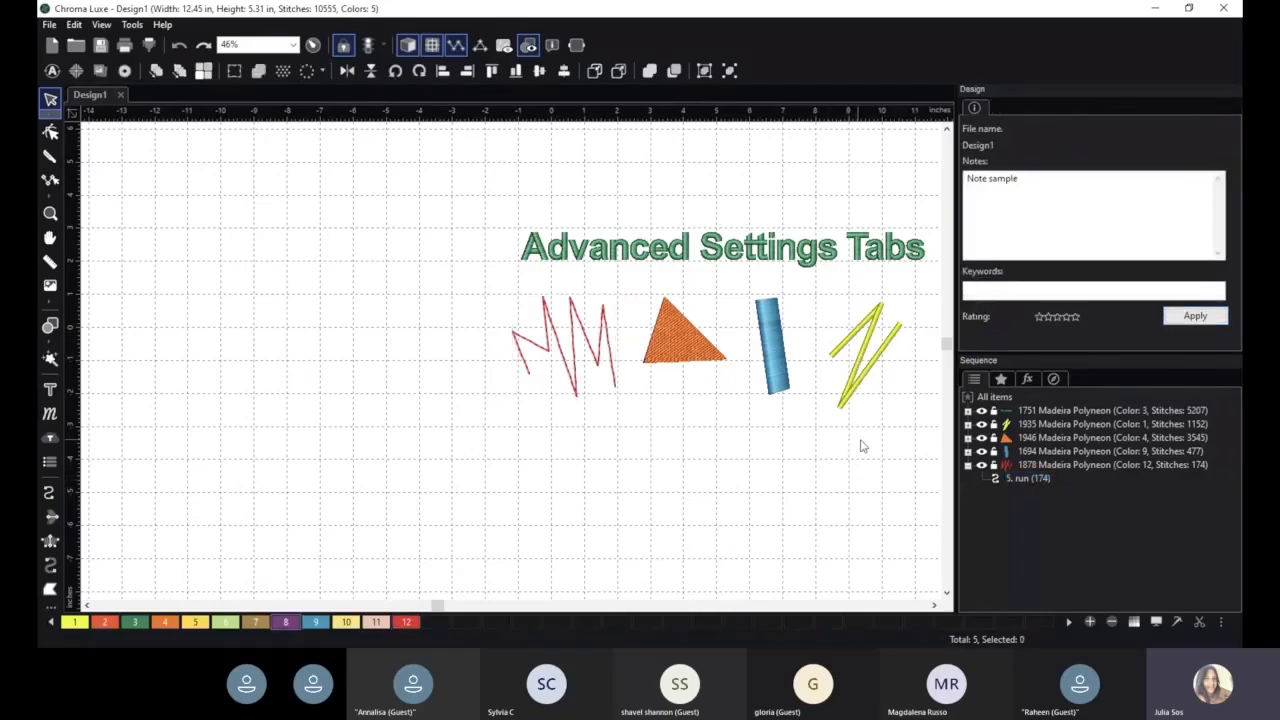
# - Select the mirrored red zigzag and review its run, fabric and command settings
pyautogui.press('space')
pyautogui.moveTo(869, 445); pyautogui.dragTo(735, 441)
pyautogui.scroll(1, 768, 415)
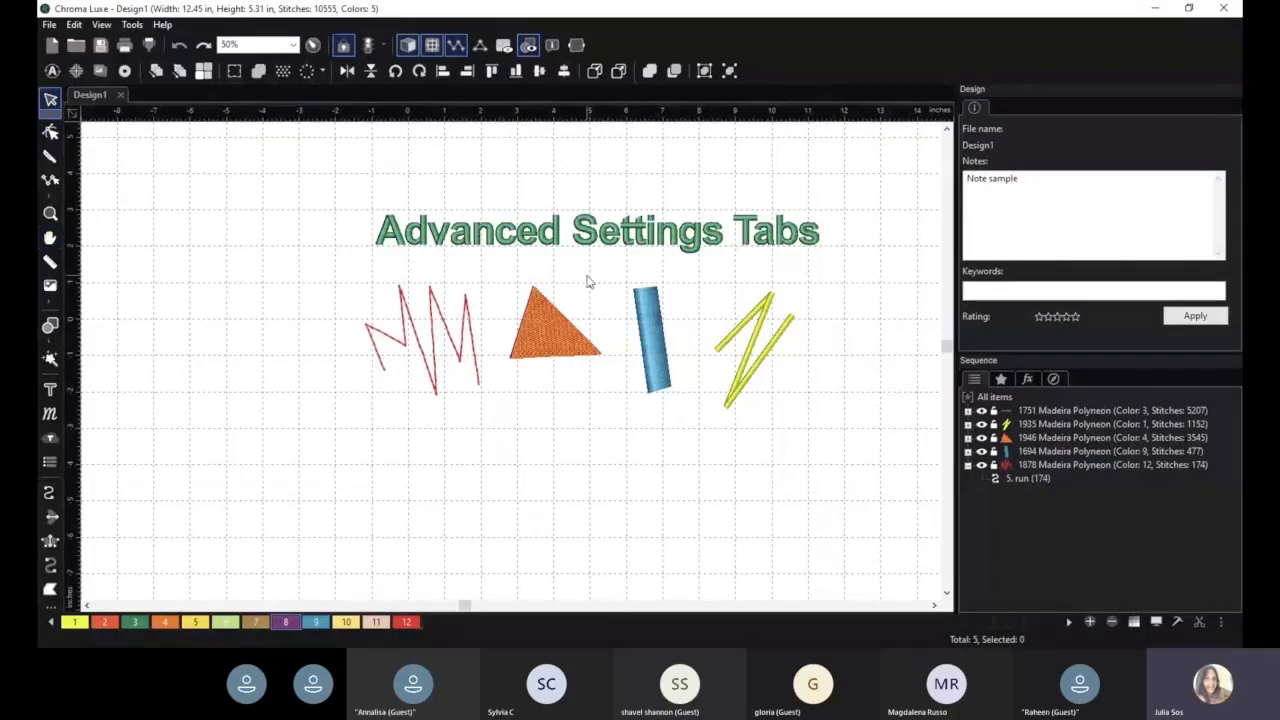
pyautogui.click(437, 332)
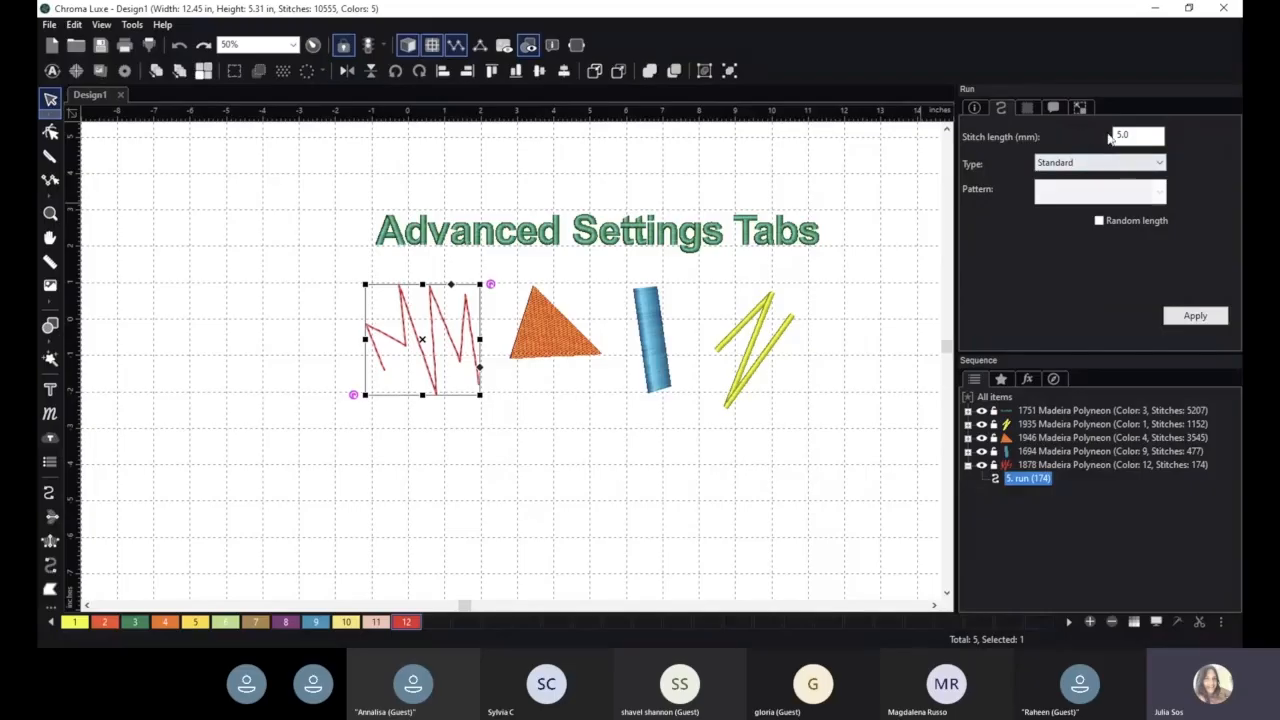
pyautogui.click(1030, 108)
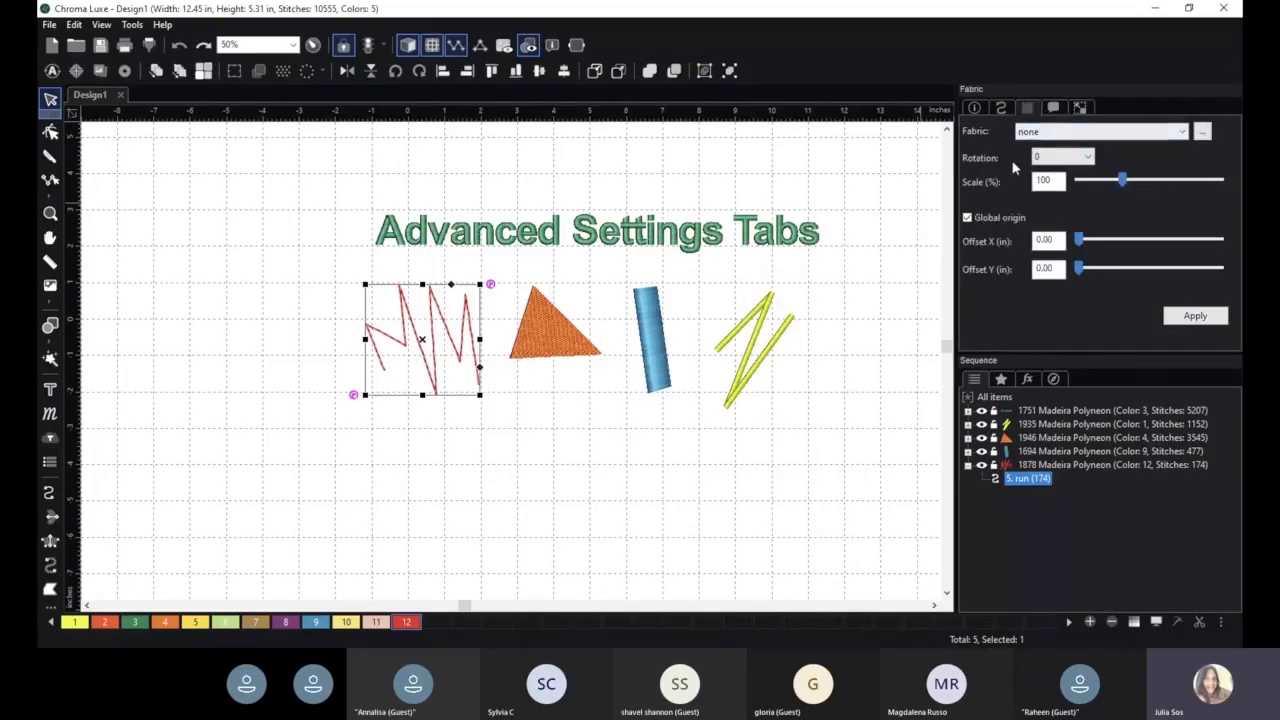
pyautogui.click(1052, 108)
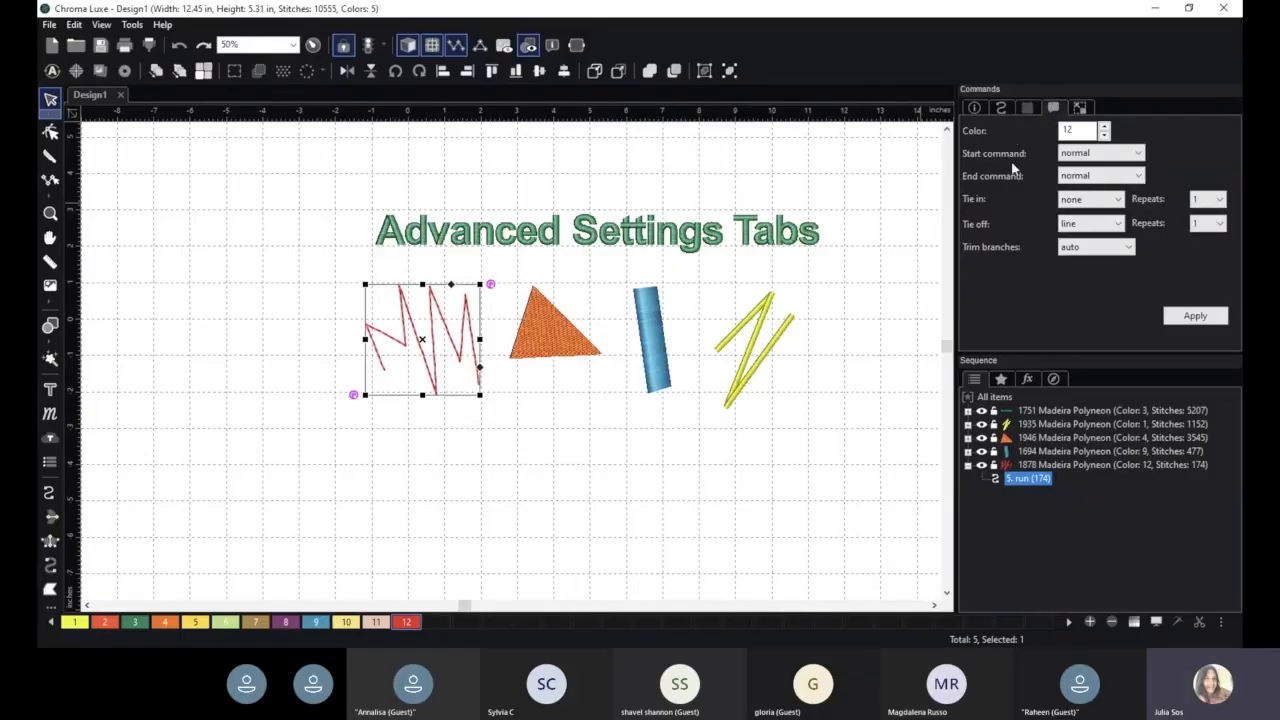
# - Choose trim as the red zigzag's end command and none as its tie-off without applying, and return to its transform settings
pyautogui.click(1100, 176)
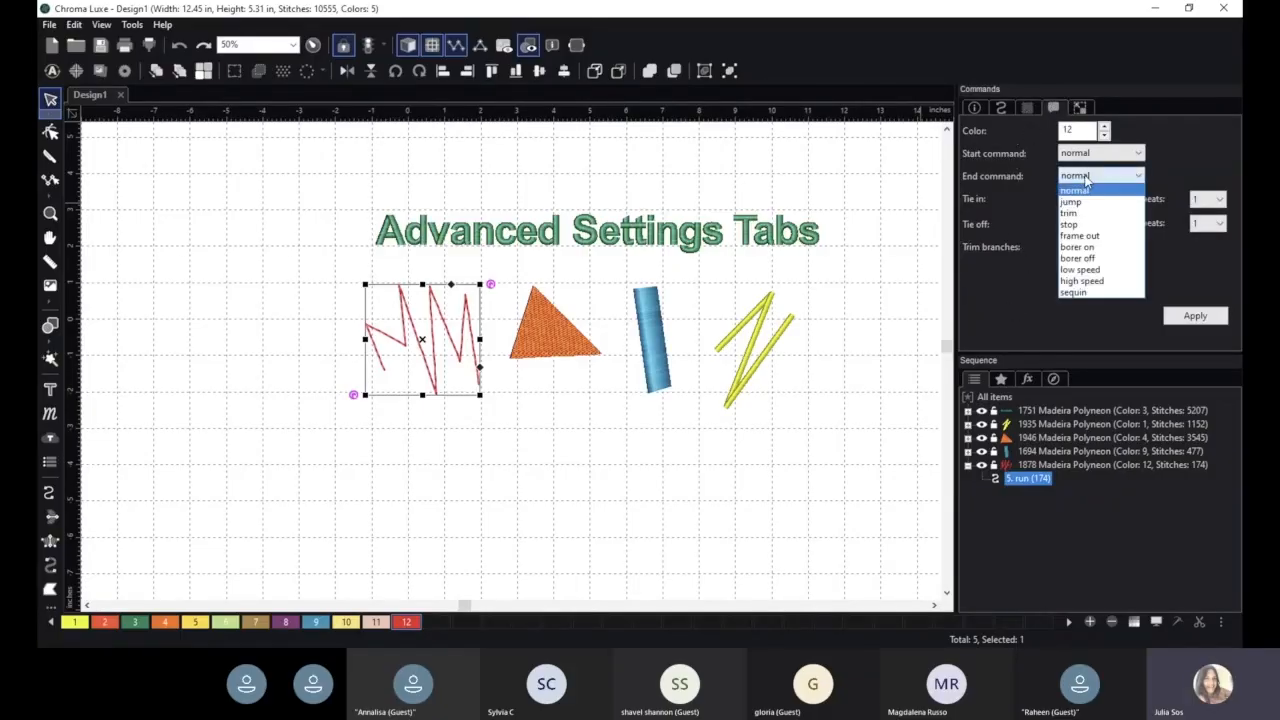
pyautogui.click(1079, 216)
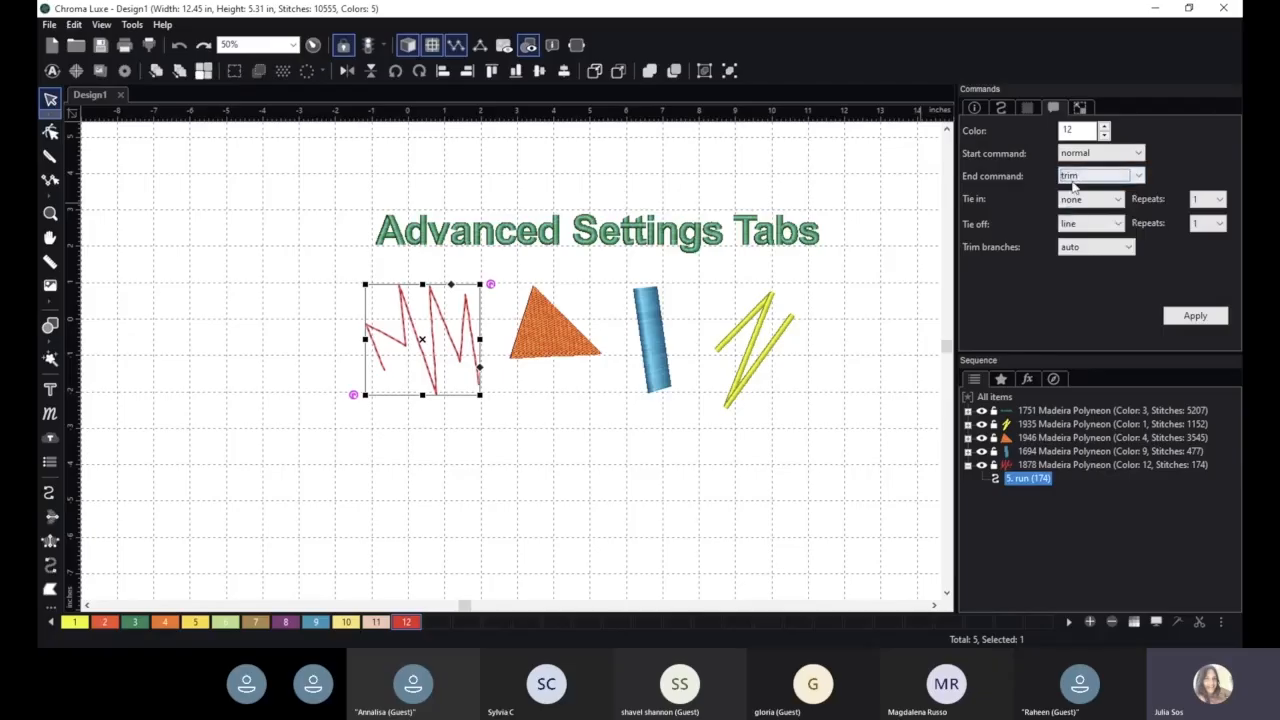
pyautogui.click(1090, 224)
pyautogui.click(1085, 236)
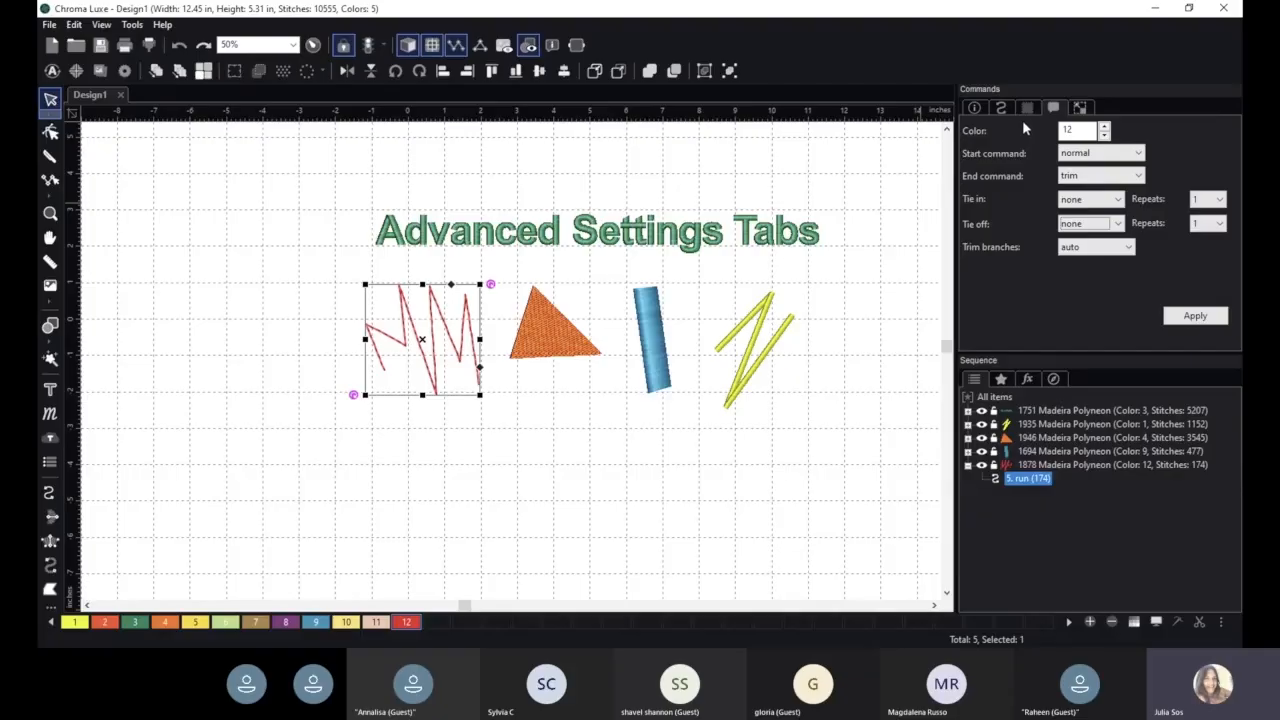
pyautogui.click(1079, 108)
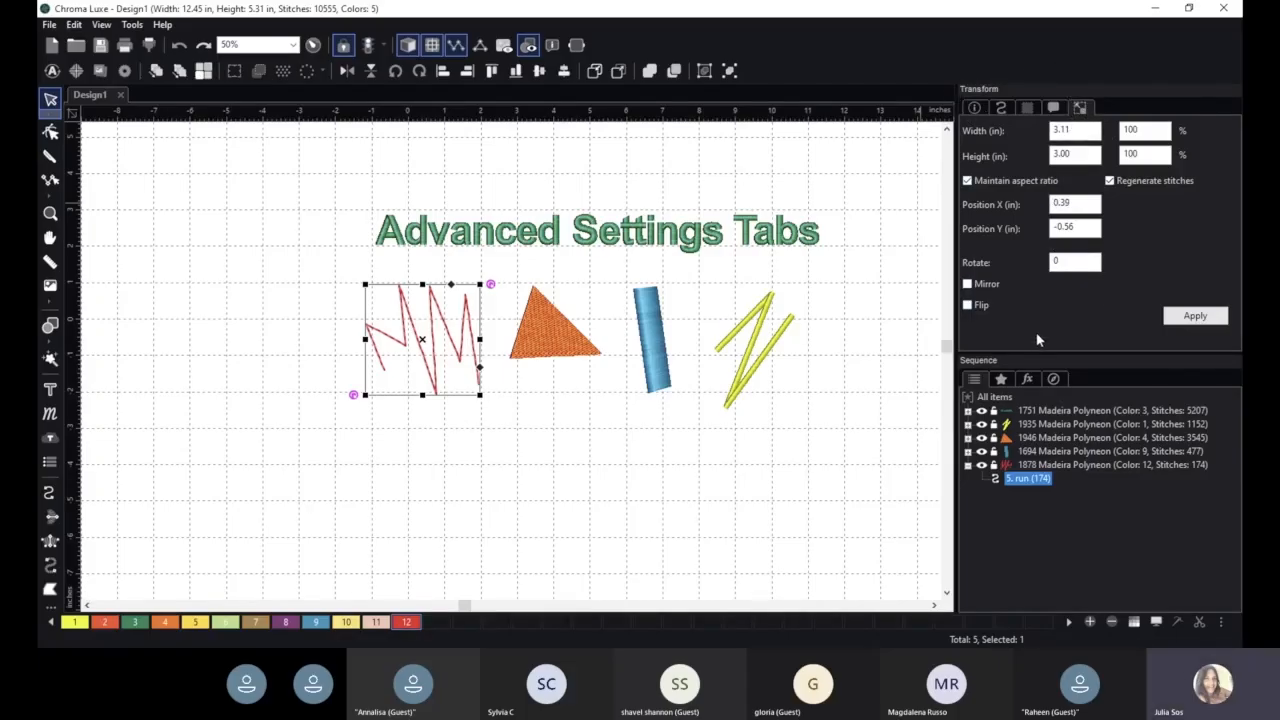
# - Select the orange triangle and review its design notes and fill settings
pyautogui.click(565, 328)
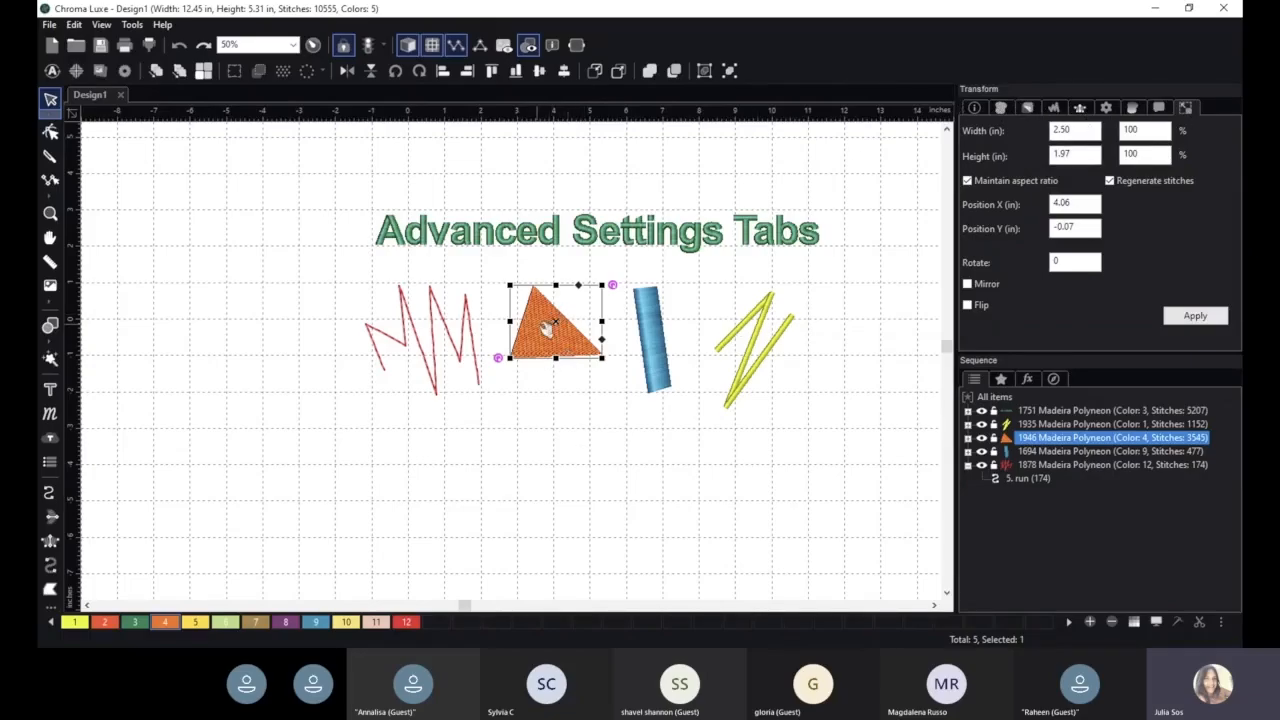
pyautogui.scroll(1, 578, 345)
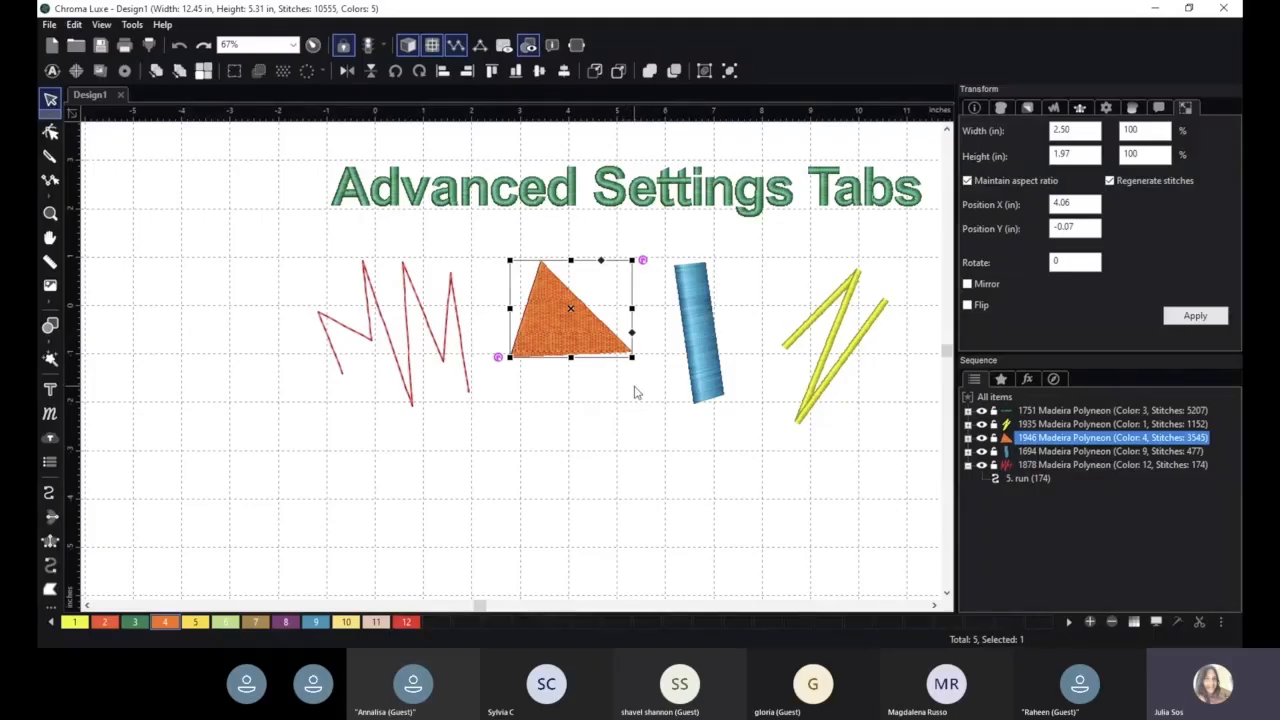
pyautogui.click(972, 107)
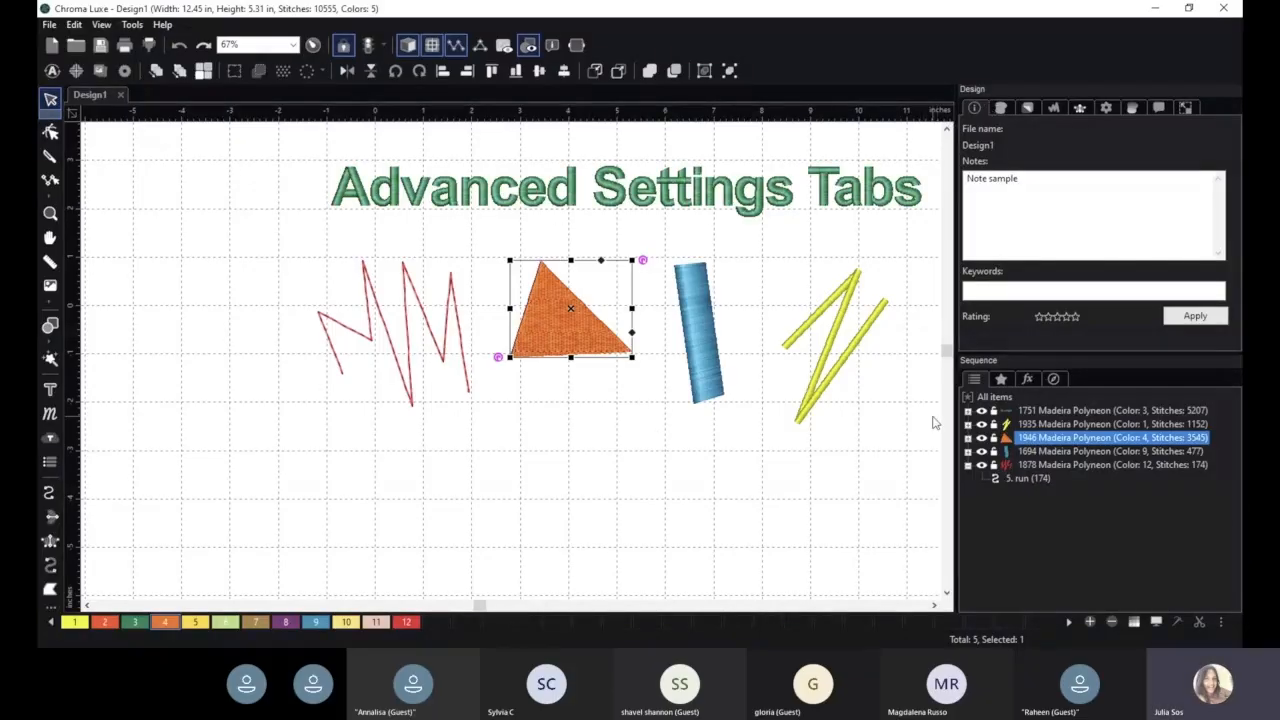
pyautogui.click(1038, 187)
pyautogui.press('Return')
pyautogui.click(1027, 108)
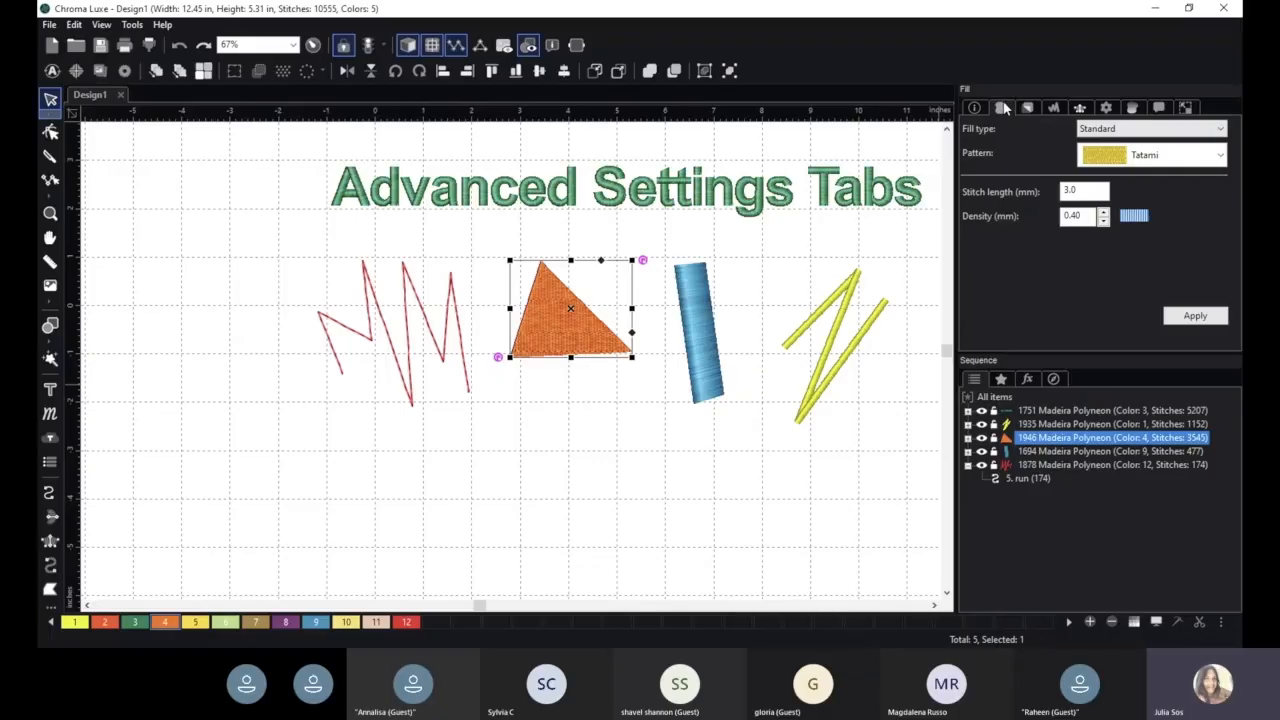
# - Enlarge the orange triangle proportionally and move it down, clear of the title and between the zigzag and blue column
pyautogui.moveTo(632, 356); pyautogui.dragTo(668, 452)
pyautogui.moveTo(598, 344); pyautogui.dragTo(555, 414)
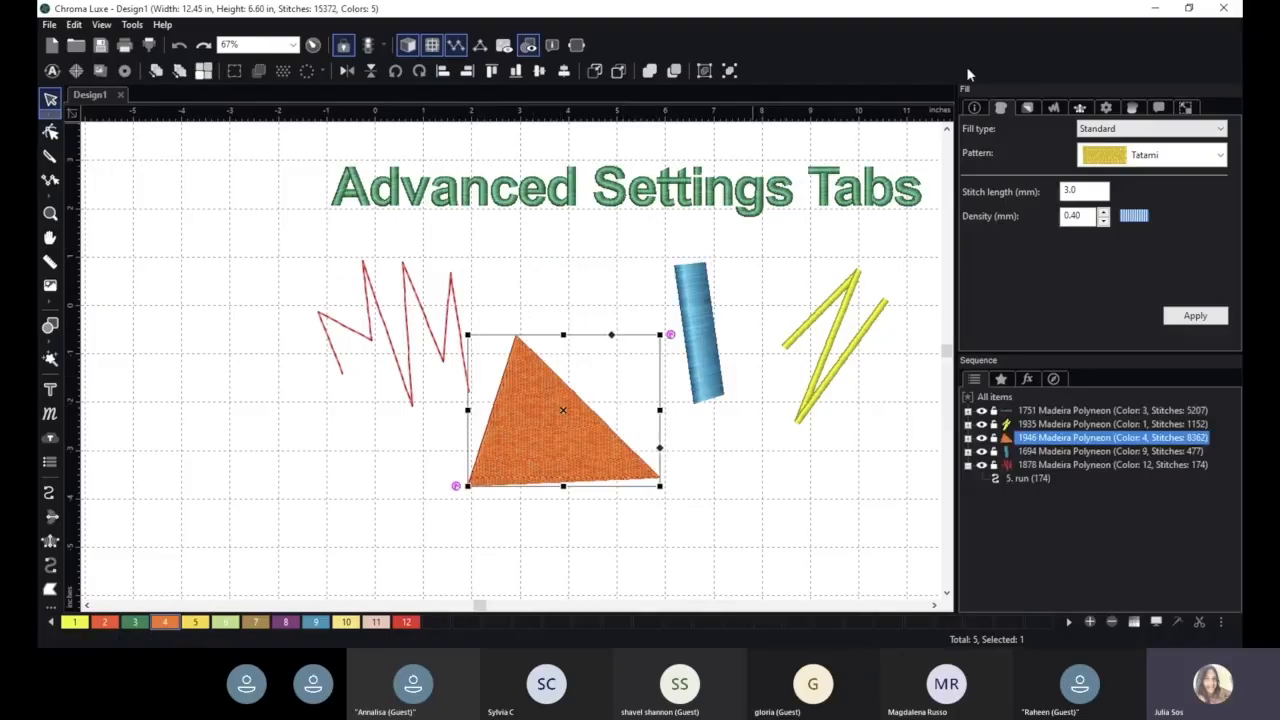
# - Apply the Motif fill type to the orange triangle, and replace it with the Echo fill type
pyautogui.click(1125, 131)
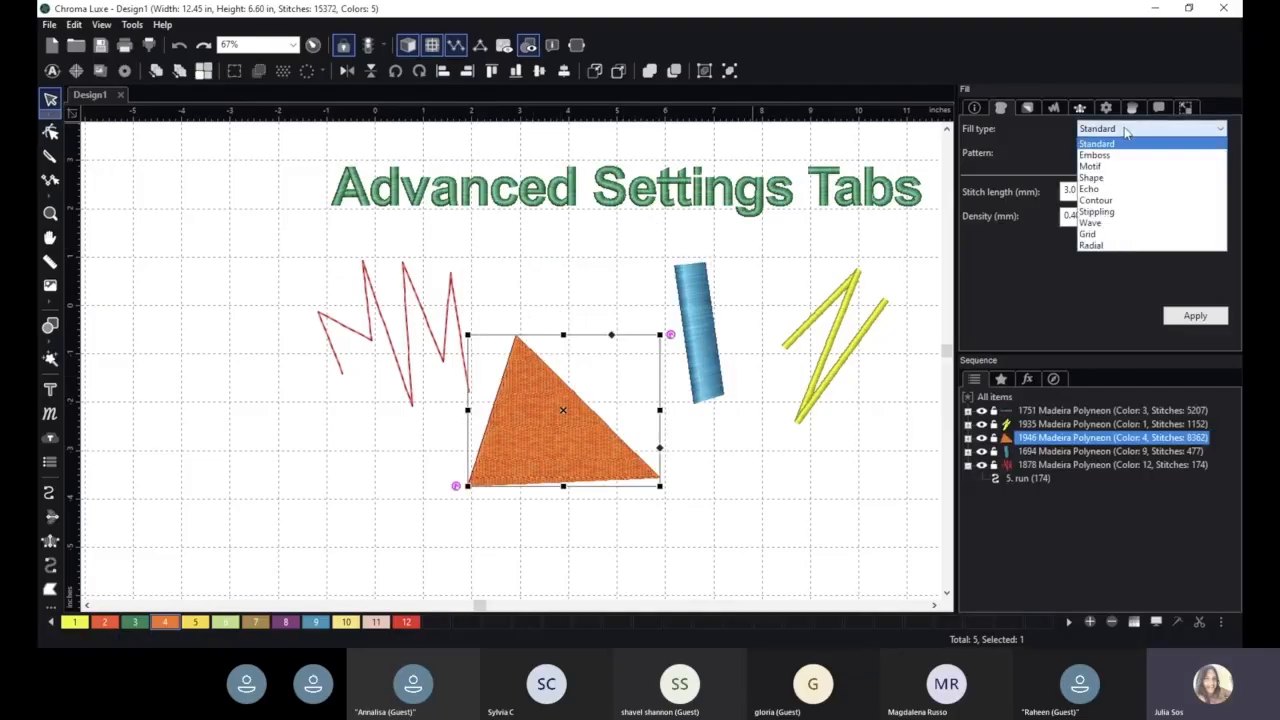
pyautogui.click(1163, 172)
pyautogui.click(1175, 315)
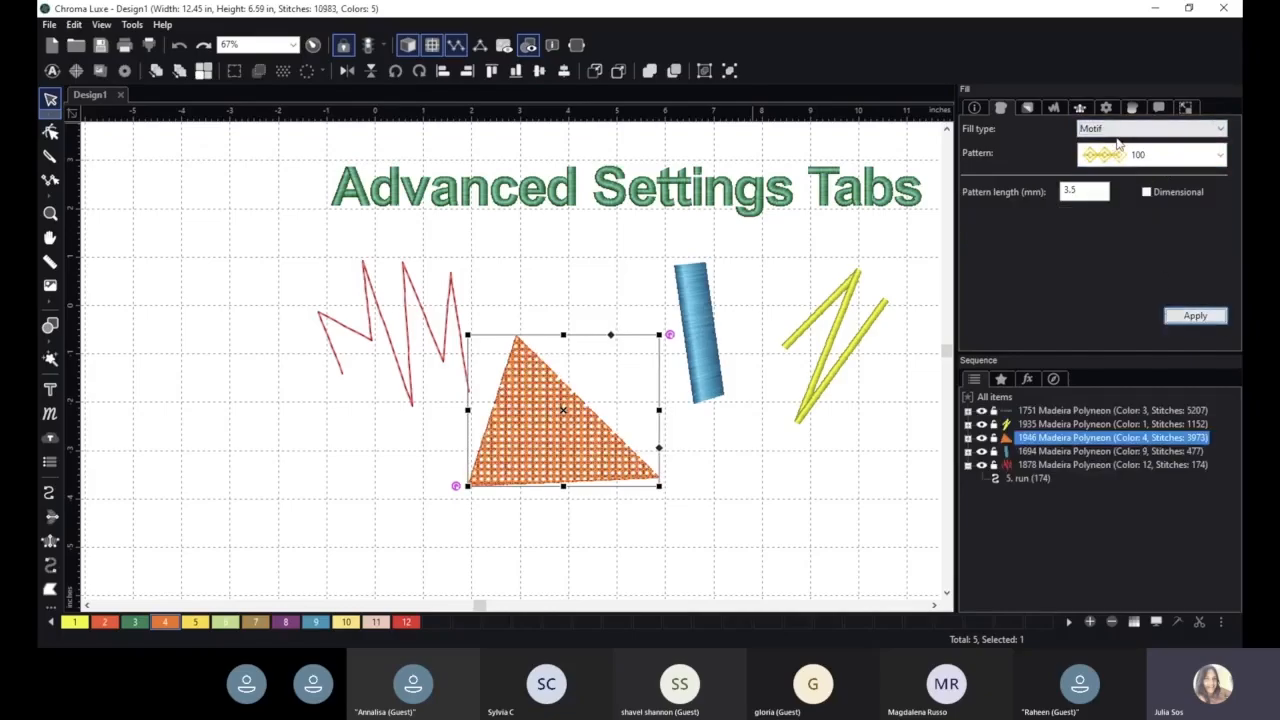
pyautogui.click(1124, 132)
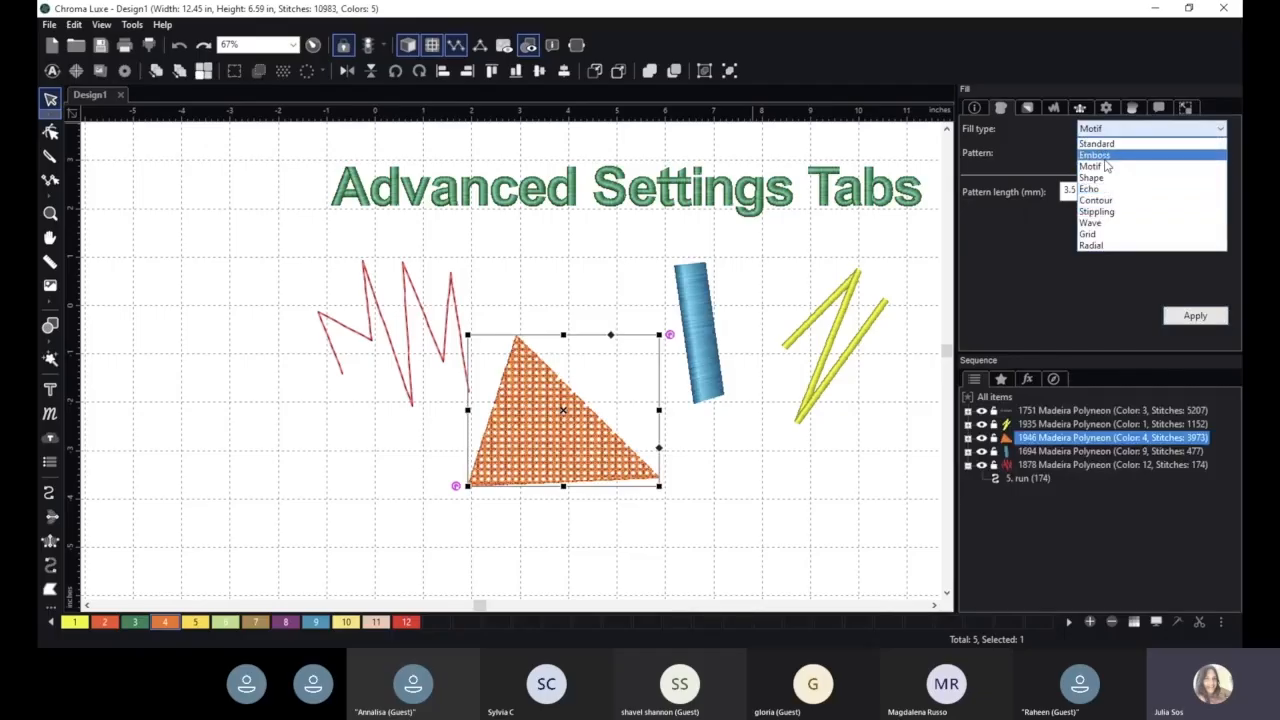
pyautogui.click(1092, 188)
pyautogui.click(1195, 315)
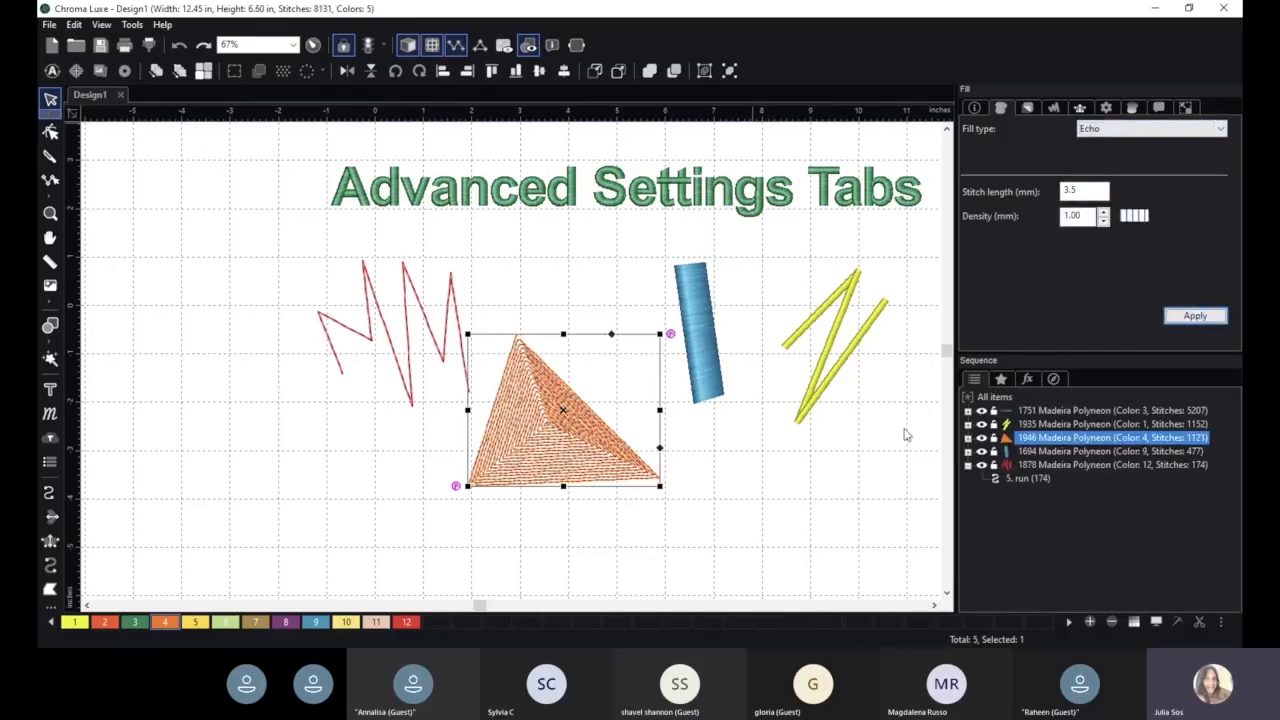
# - Apply the Wave fill type to the orange triangle, and replace it with the Radial fill type
pyautogui.click(1118, 133)
pyautogui.click(1130, 231)
pyautogui.click(1193, 316)
pyautogui.click(1108, 134)
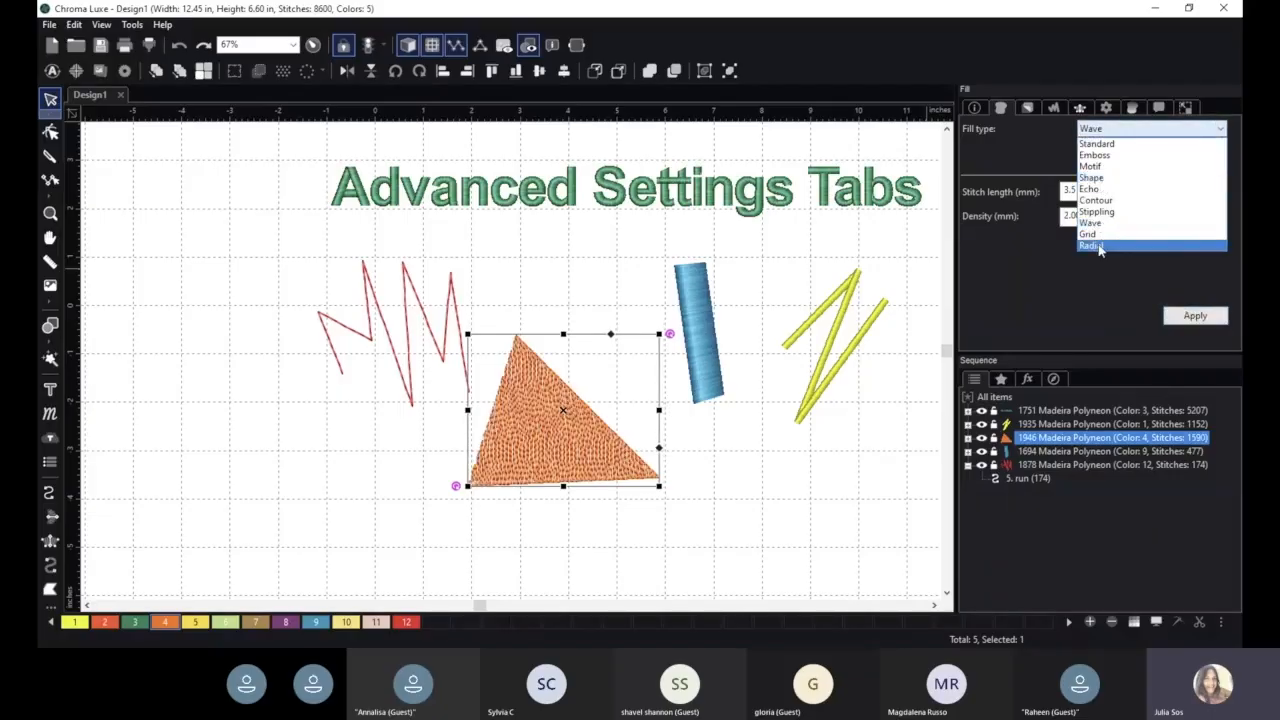
pyautogui.click(1098, 246)
pyautogui.click(1195, 316)
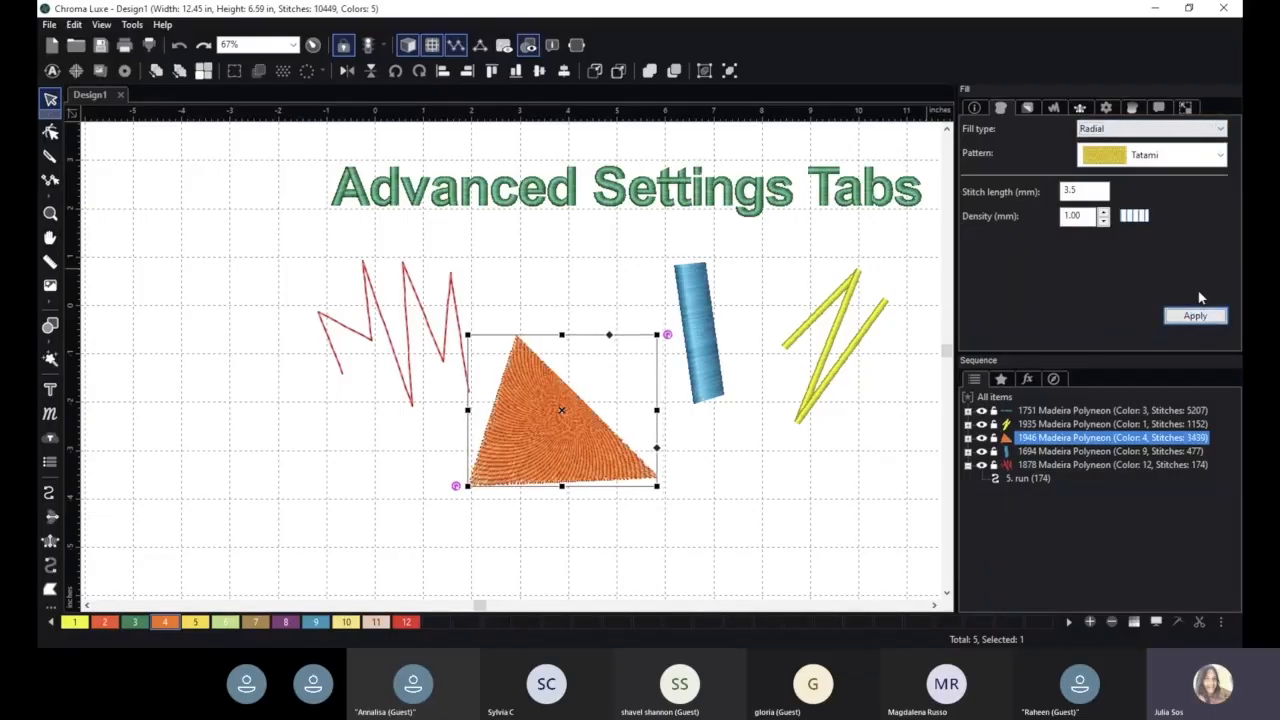
# - Change the orange triangle's fill type back to Motif, and replace it with the Emboss fill type
pyautogui.scroll(1, 560, 455)
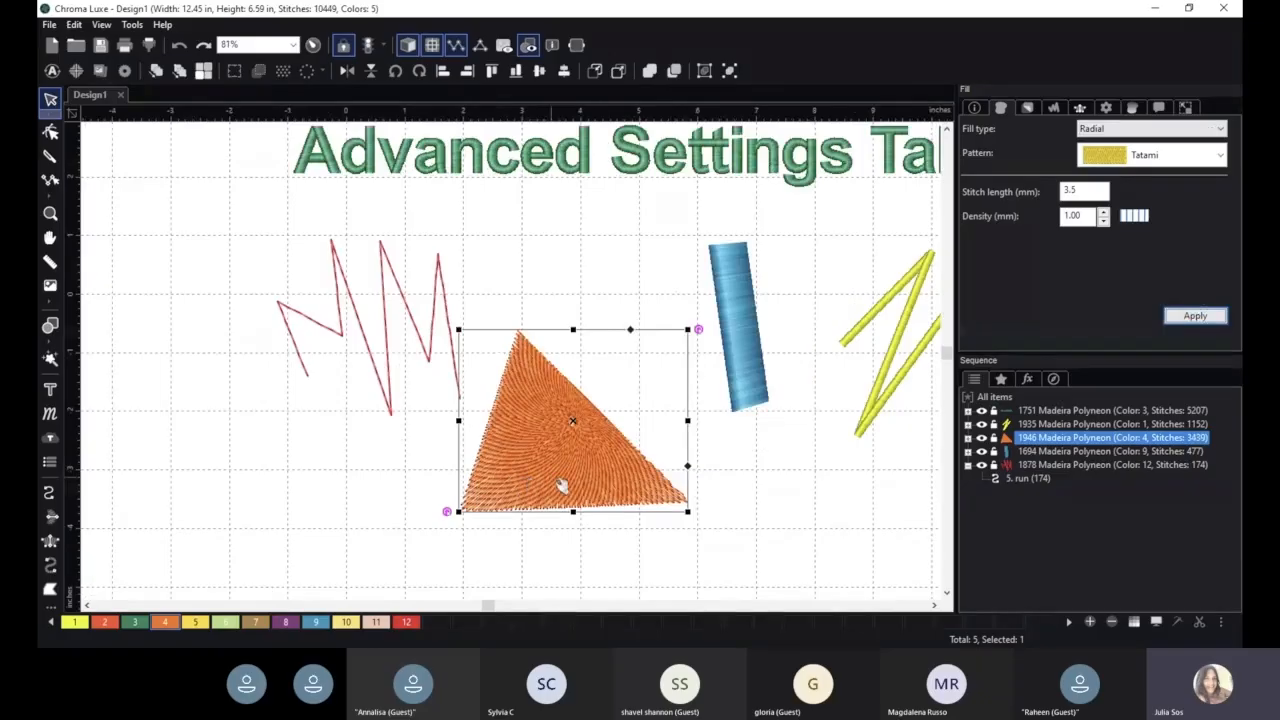
pyautogui.click(1158, 129)
pyautogui.click(1152, 168)
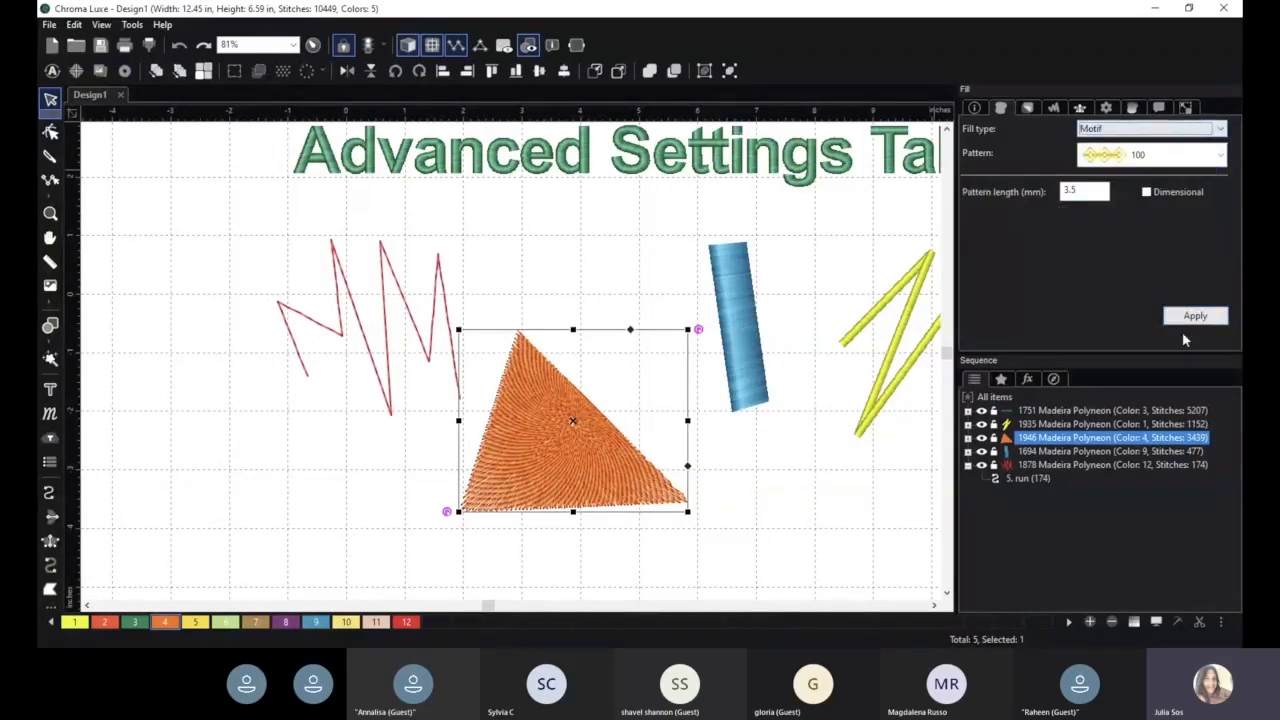
pyautogui.click(1192, 317)
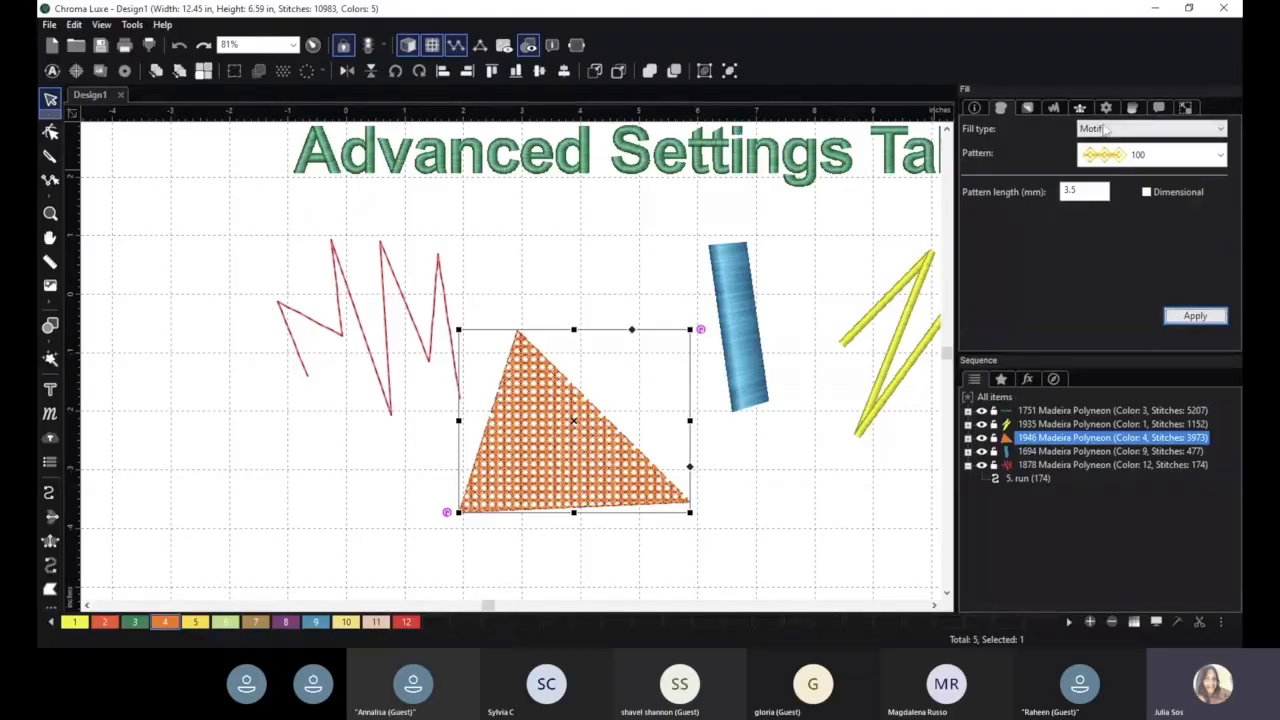
pyautogui.click(1105, 128)
pyautogui.click(1150, 181)
pyautogui.click(1195, 316)
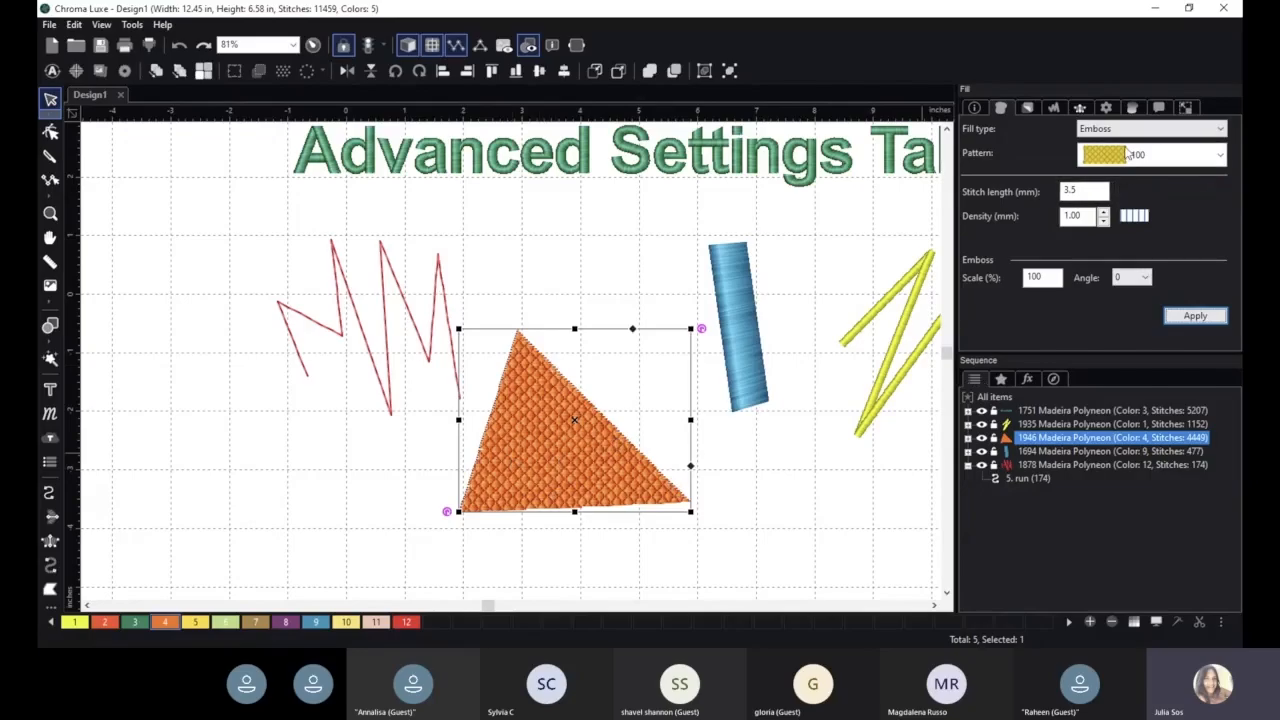
# - Browse the emboss patterns and apply pattern 190 to the orange triangle's fill
pyautogui.click(1120, 136)
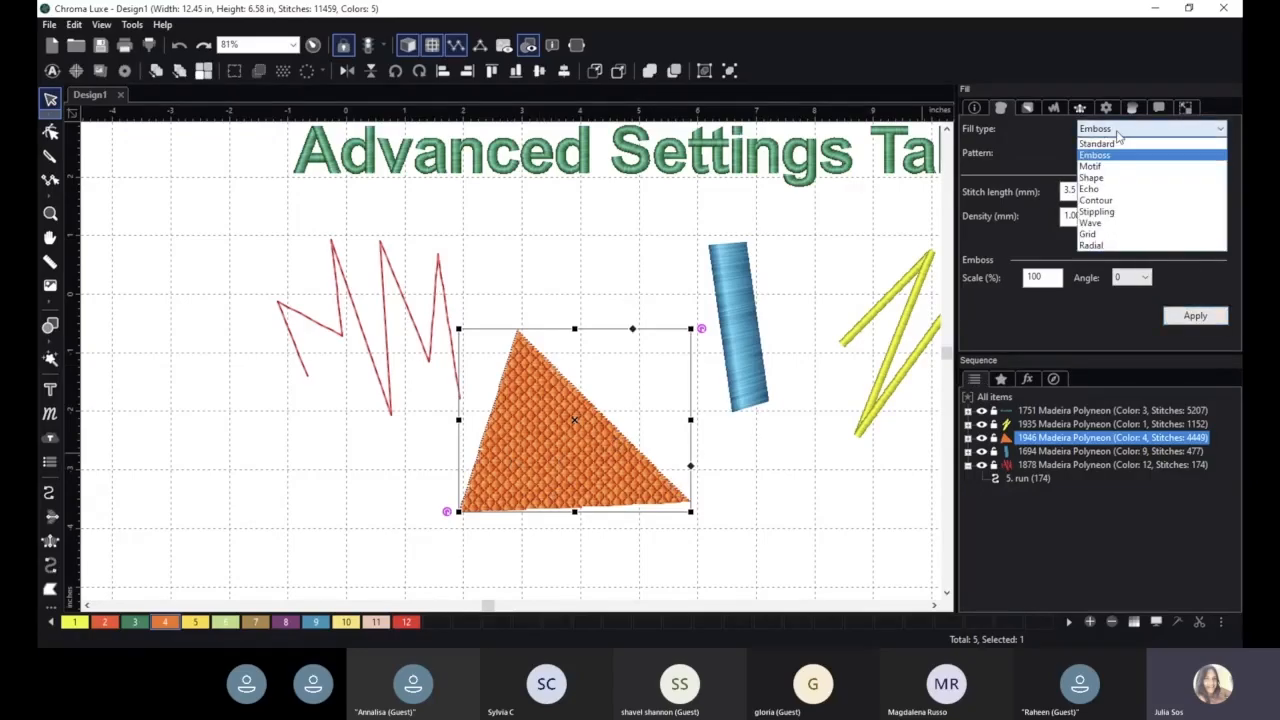
pyautogui.click(1118, 157)
pyautogui.click(1150, 154)
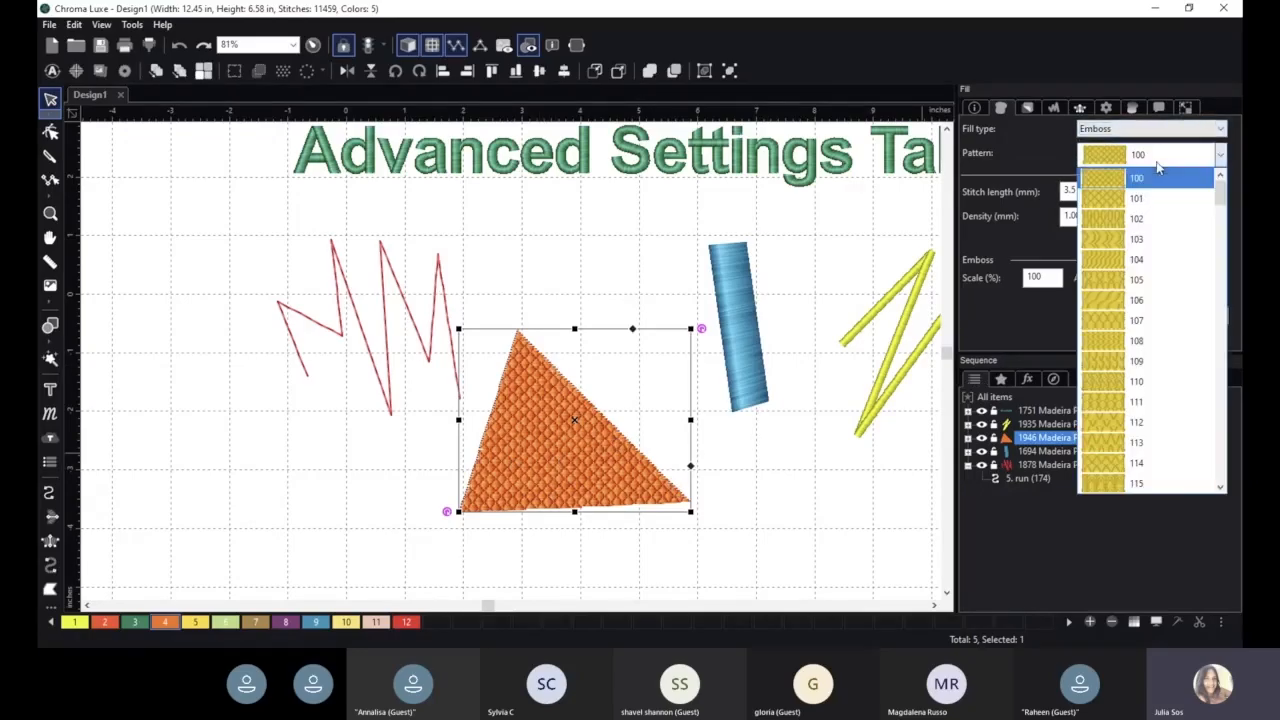
pyautogui.scroll(-5, 1165, 393)
pyautogui.scroll(-13, 1165, 393)
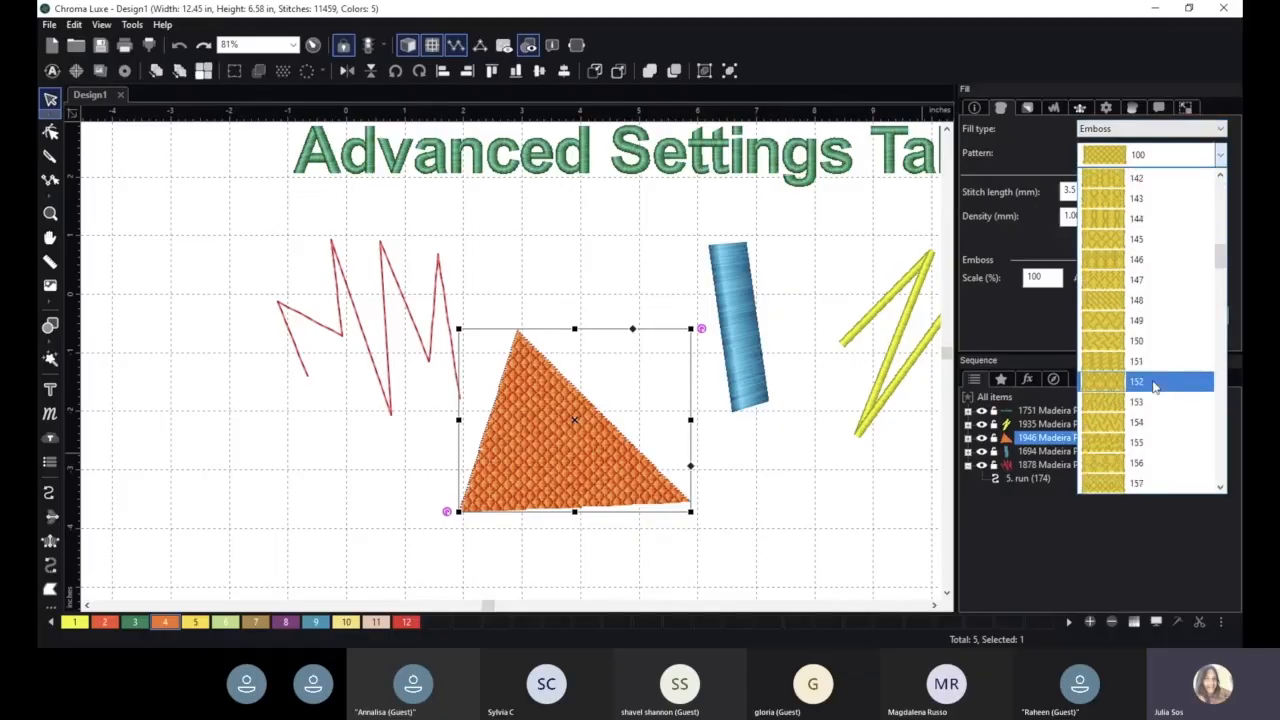
pyautogui.scroll(-9, 1143, 387)
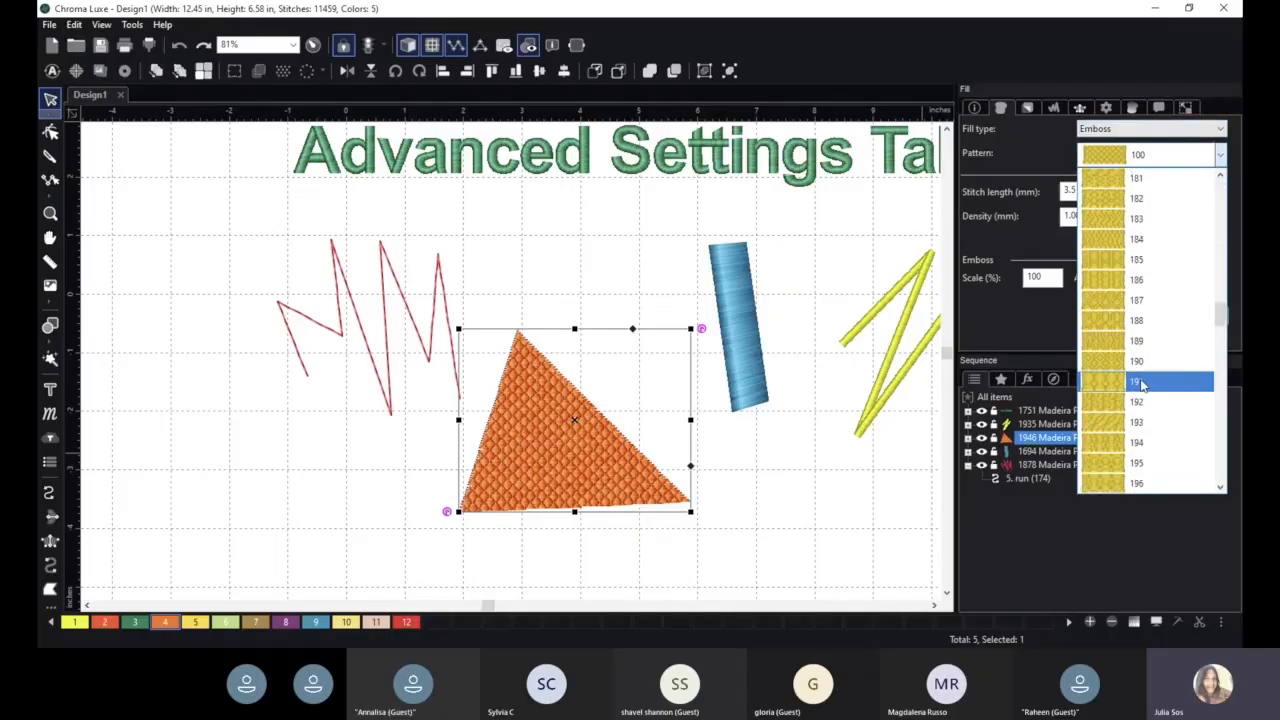
pyautogui.click(1110, 302)
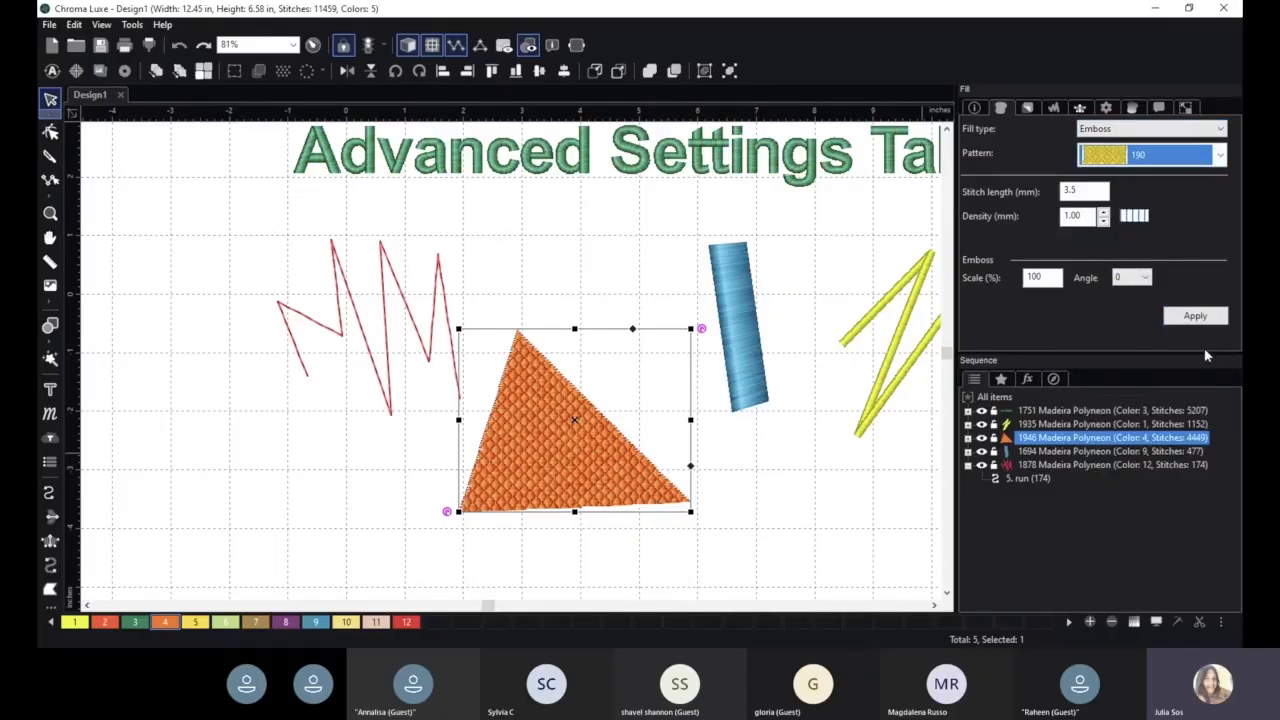
pyautogui.click(1195, 316)
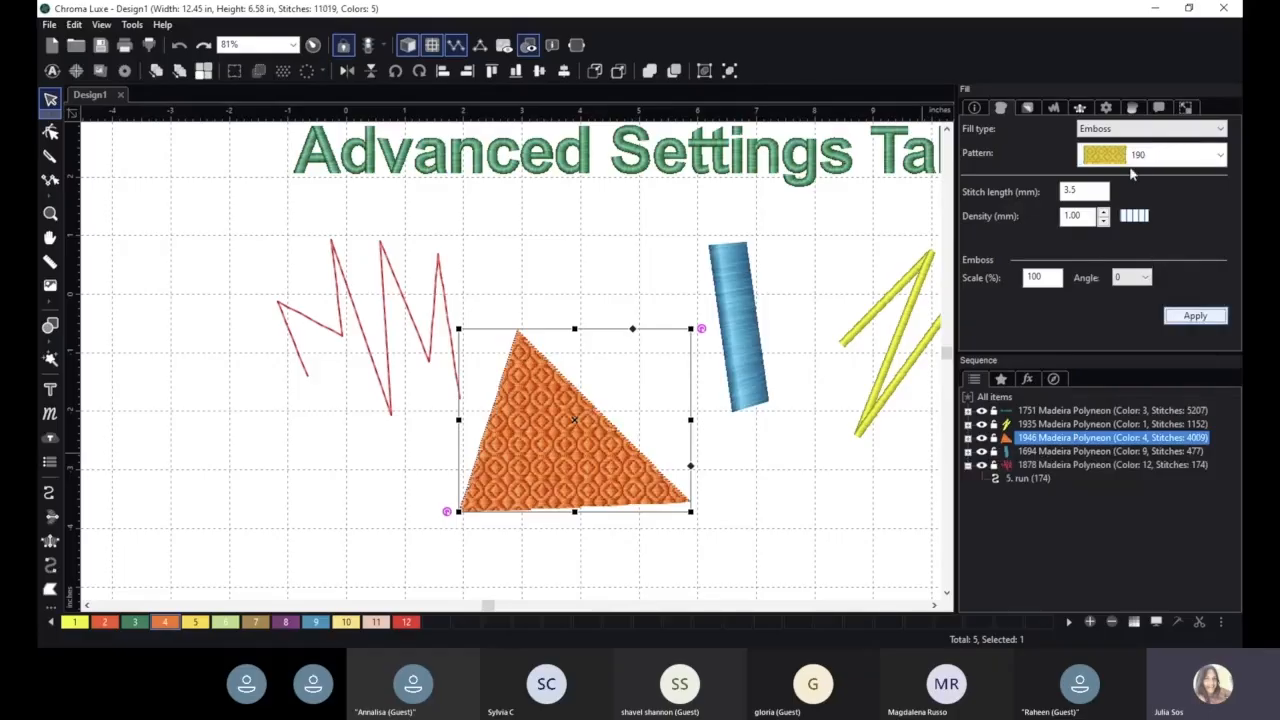
# - Apply the Standard fill type with the Tatami pattern to the orange triangle
pyautogui.click(1130, 131)
pyautogui.click(1125, 144)
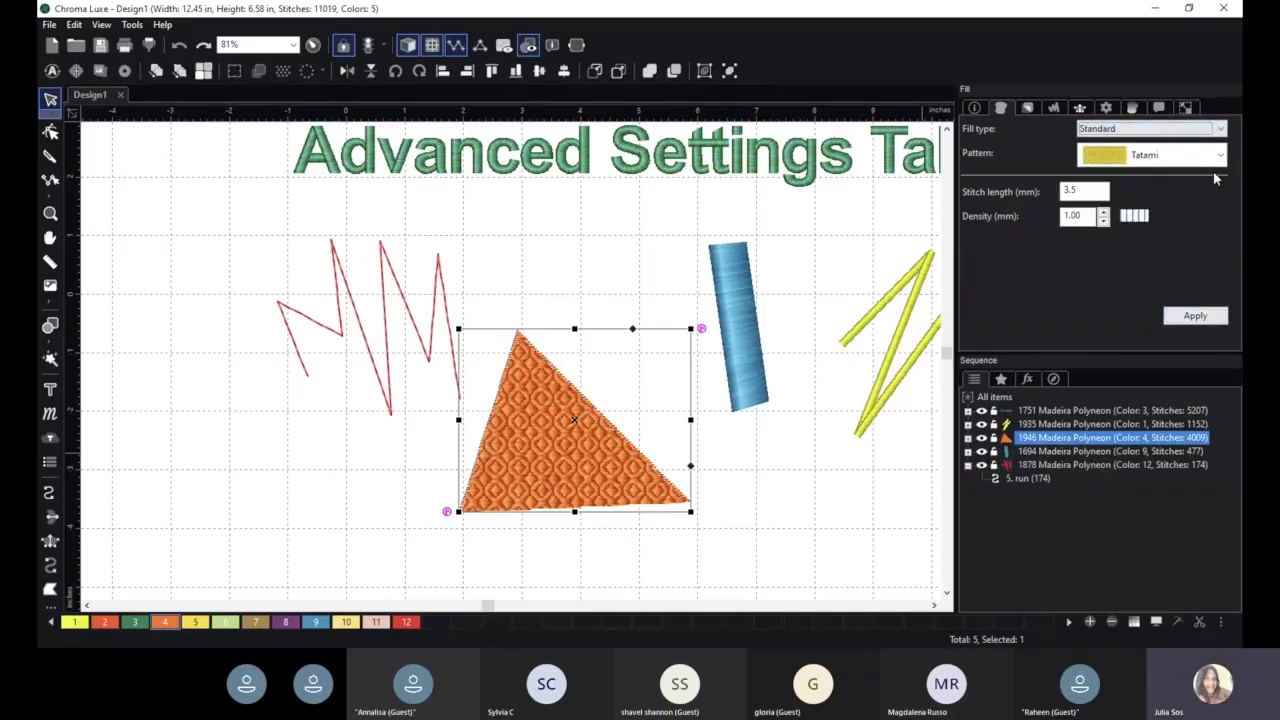
pyautogui.click(1195, 318)
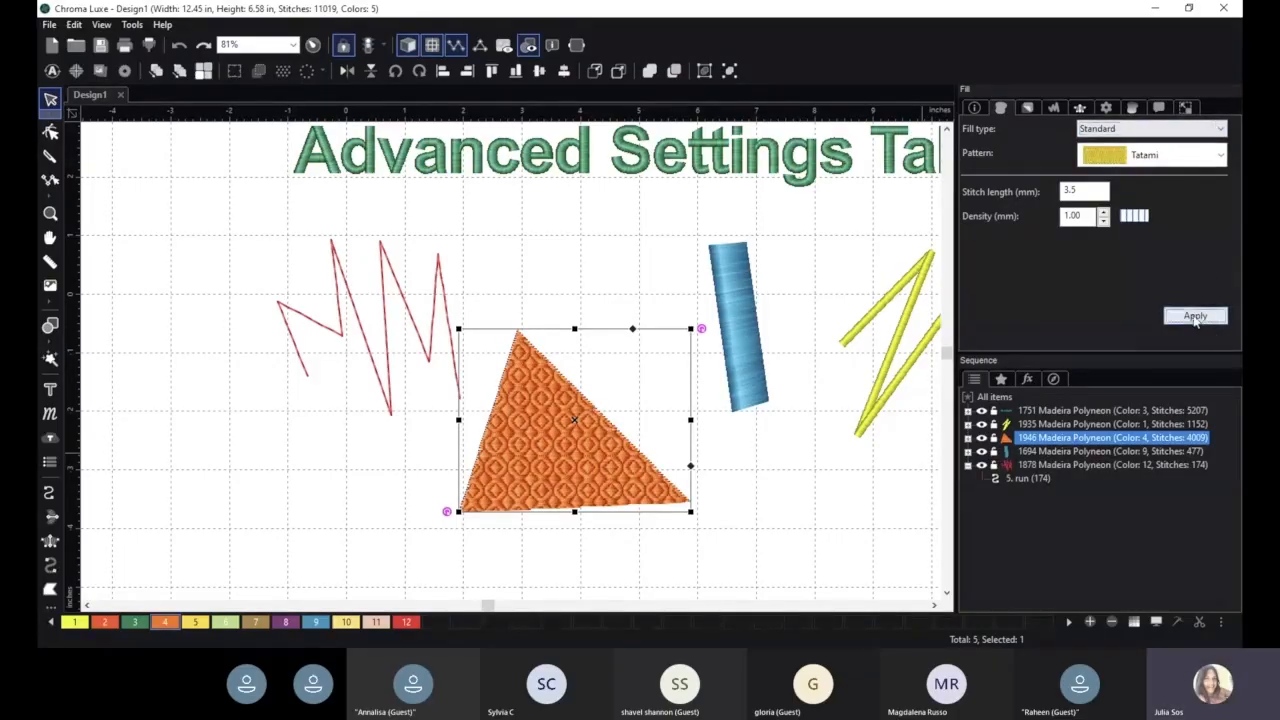
# - Apply the Satin pattern to the orange triangle's standard fill, and switch it back to Tatami
pyautogui.click(1145, 155)
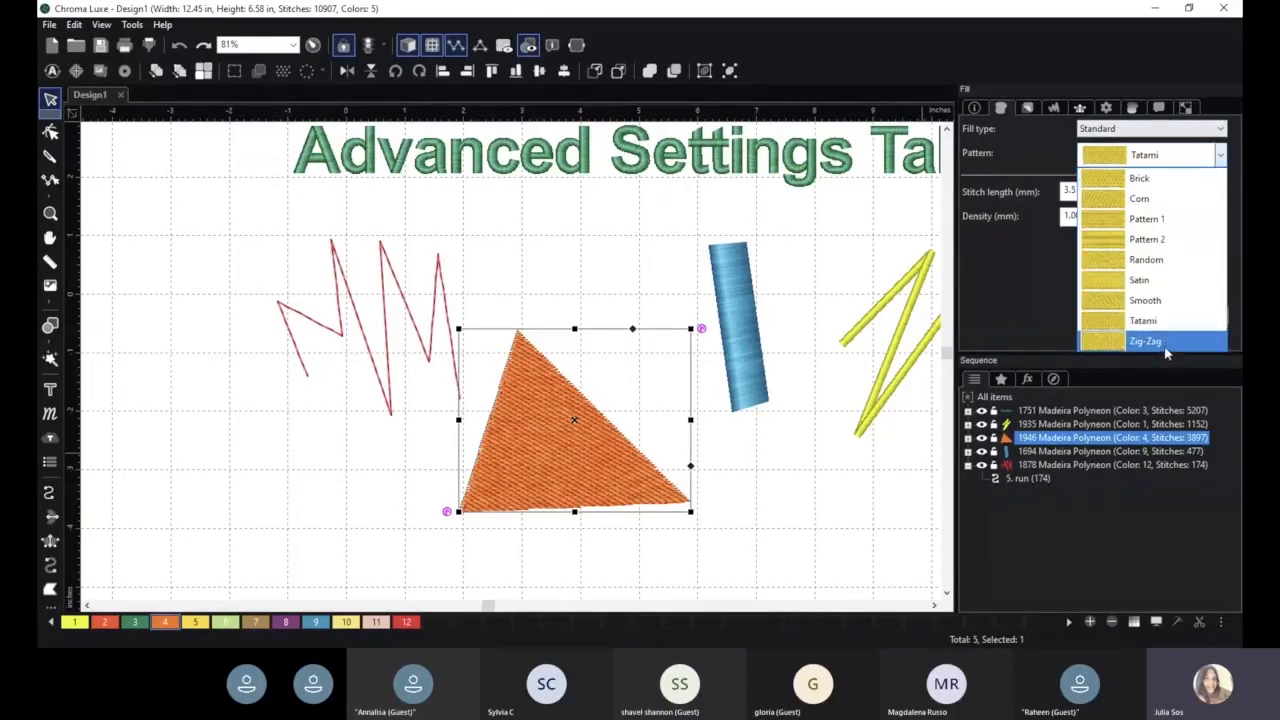
pyautogui.click(1157, 284)
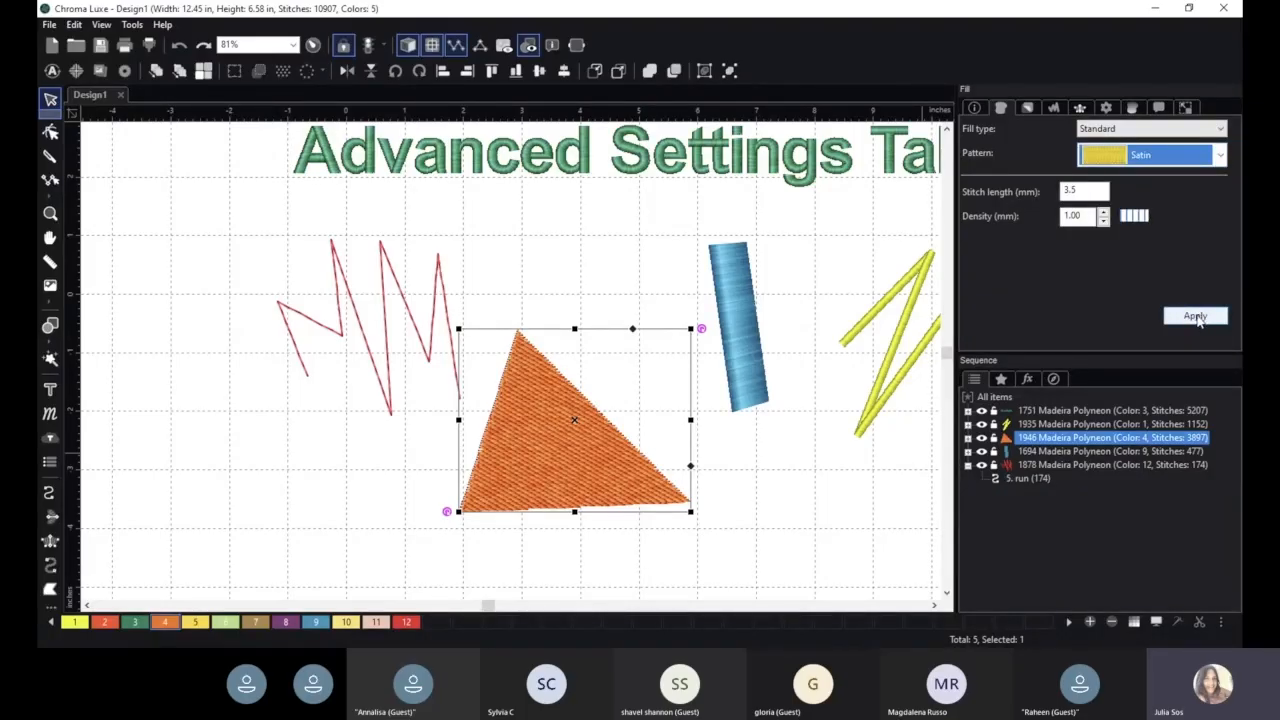
pyautogui.click(1196, 316)
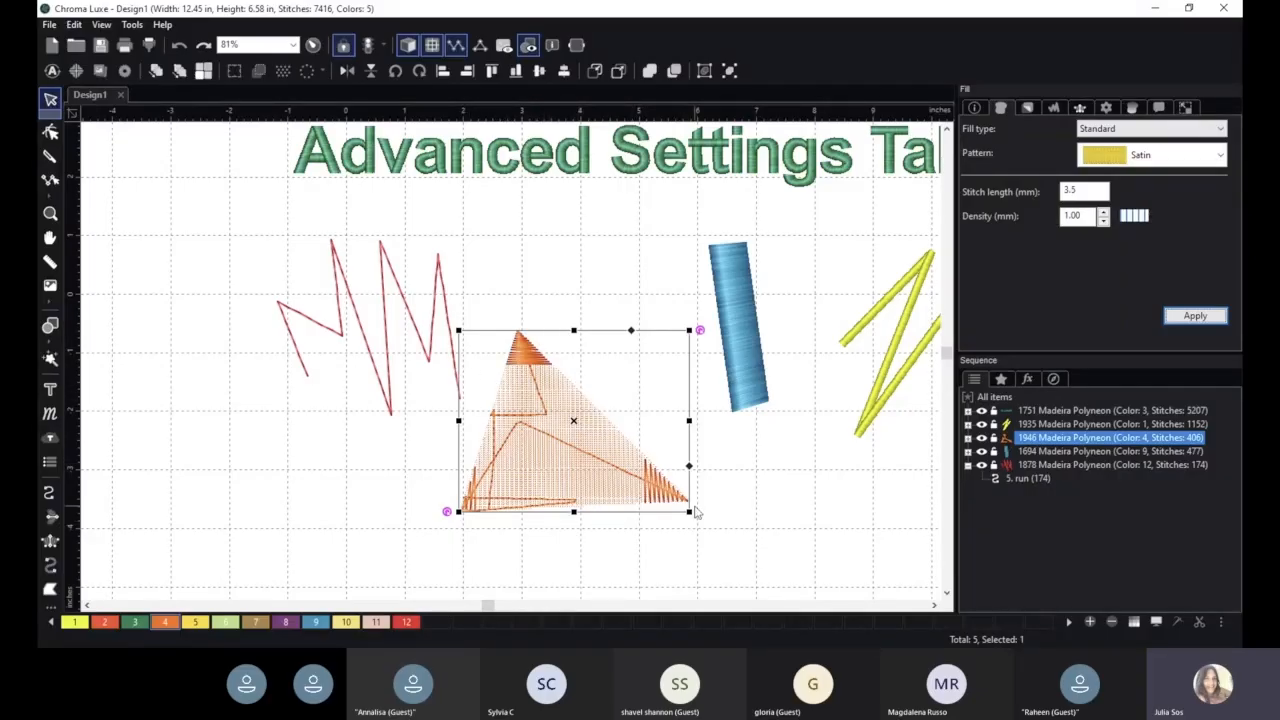
pyautogui.click(1172, 160)
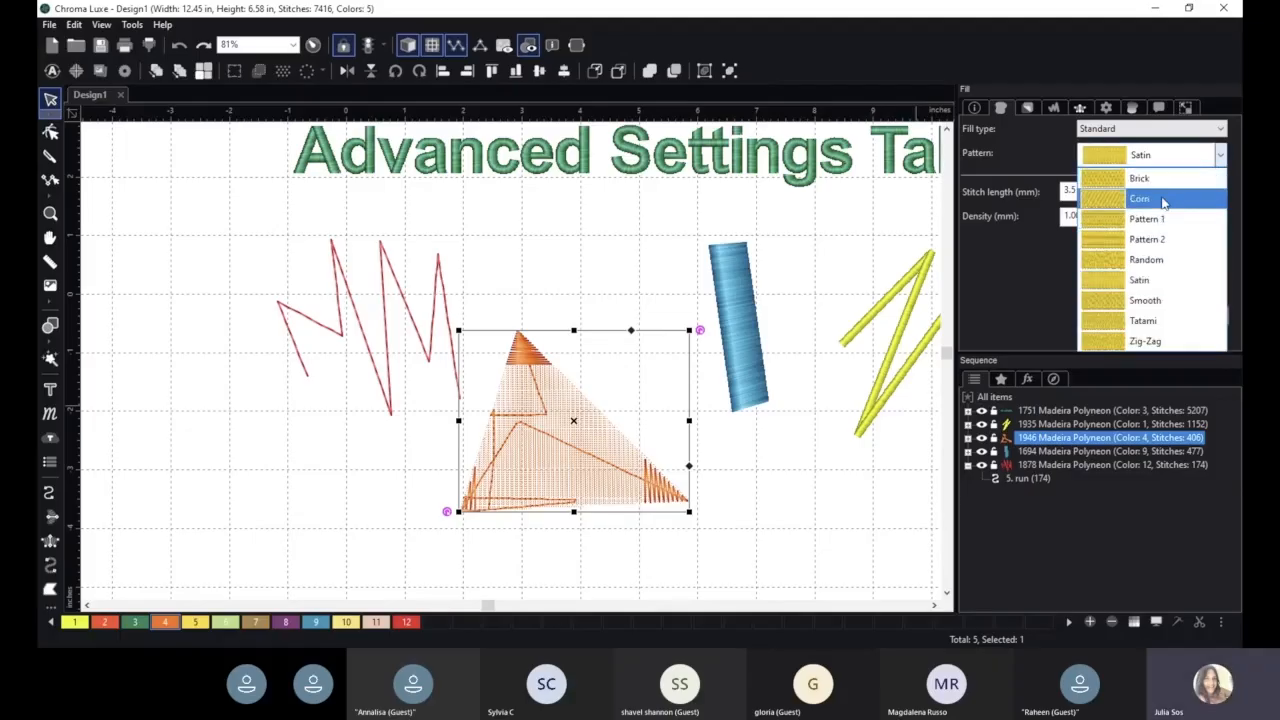
pyautogui.click(1158, 321)
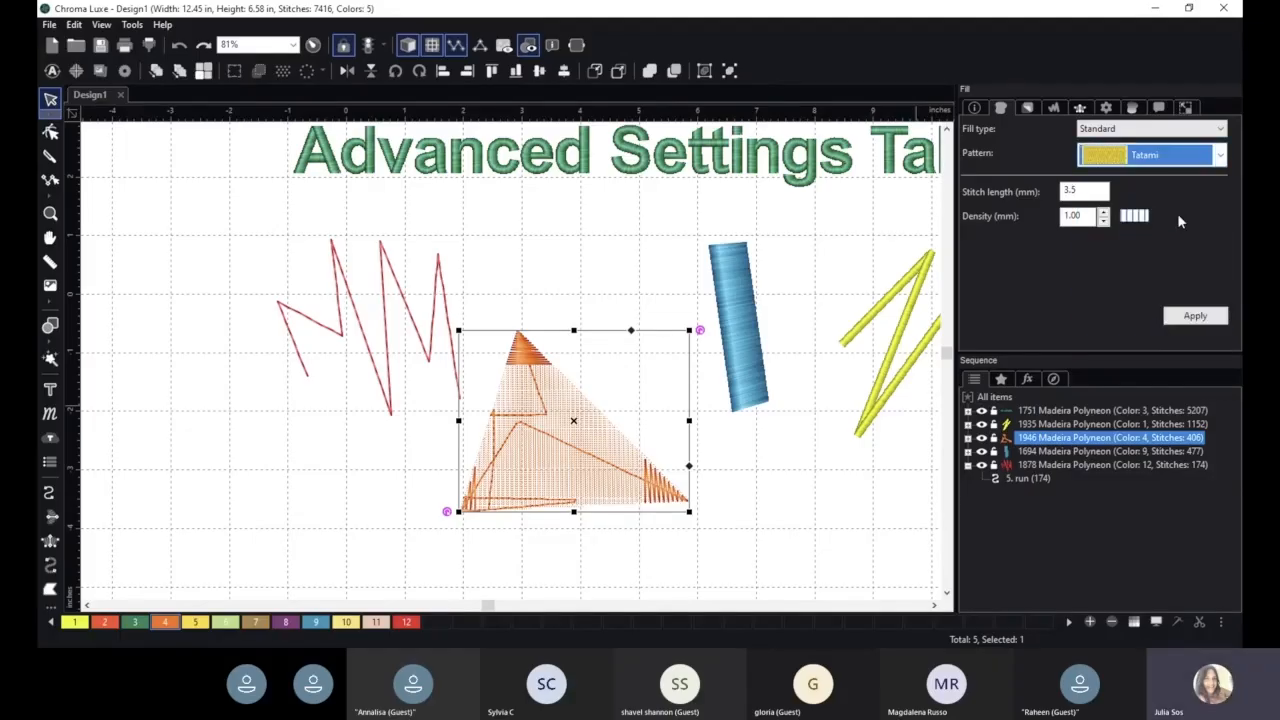
pyautogui.click(1198, 316)
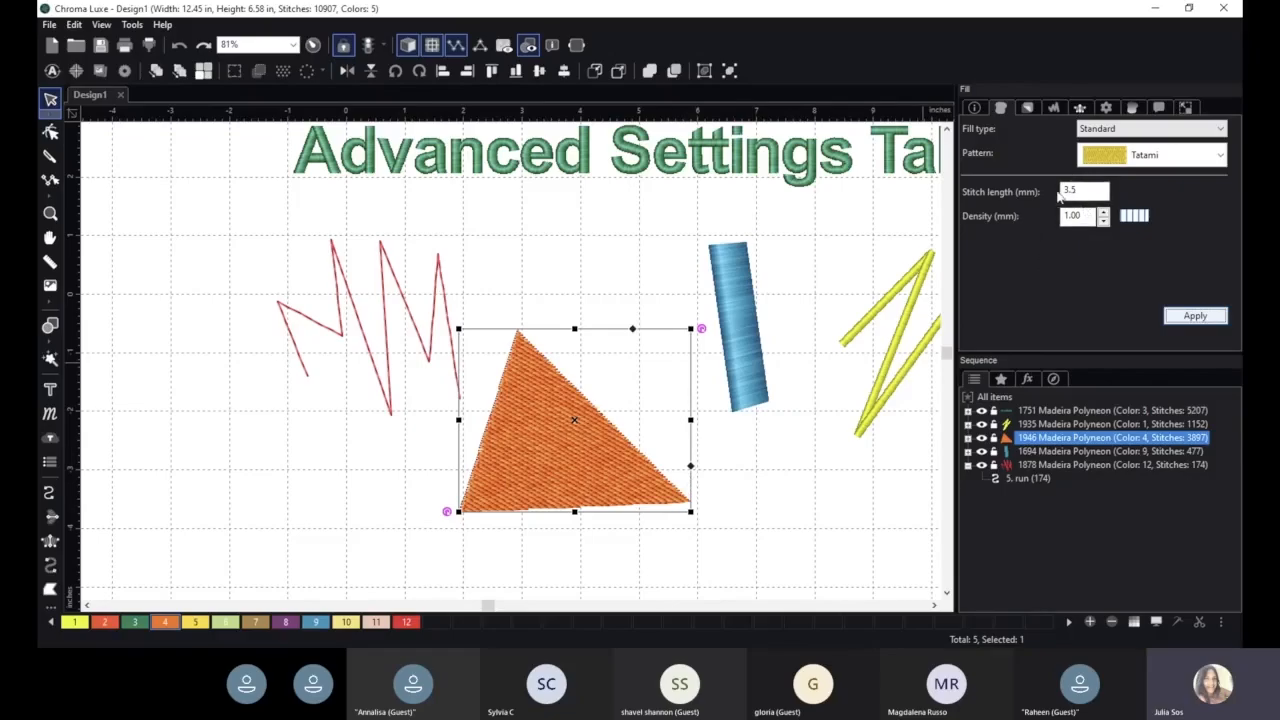
pyautogui.click(1194, 316)
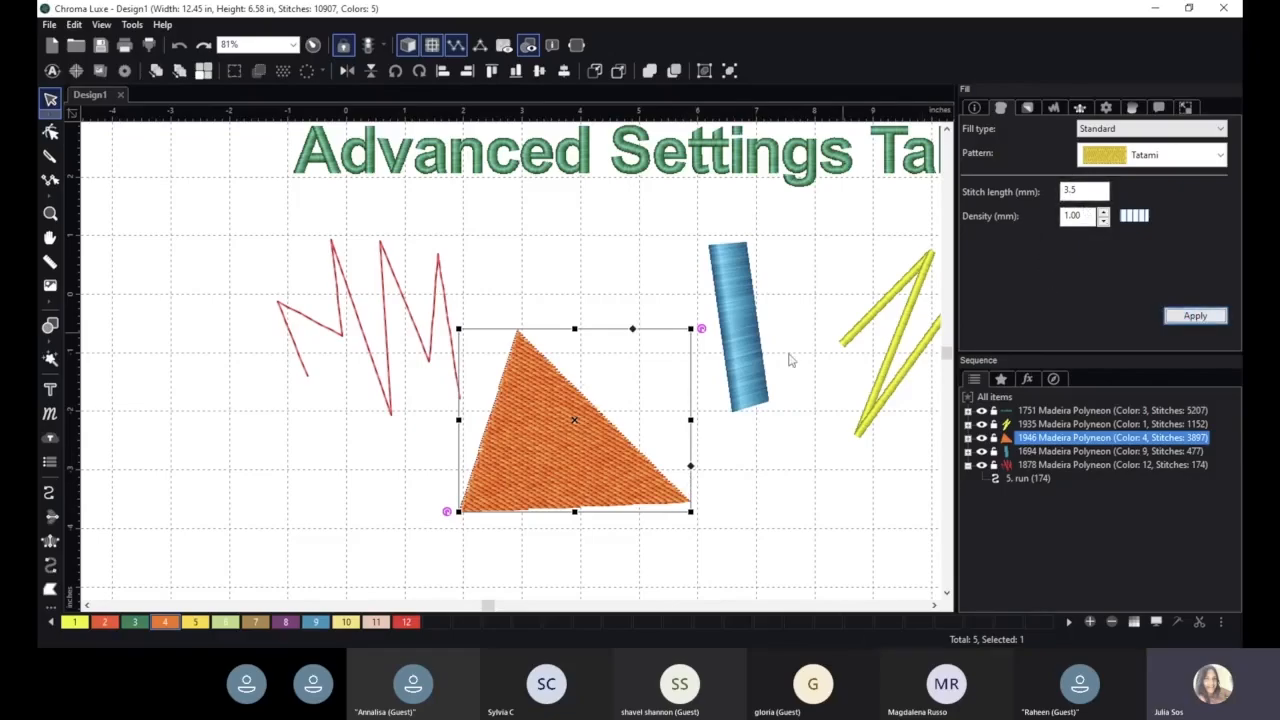
# - Move the orange triangle up between the zigzag and the blue column, and set its fill stitch length to 8.0 mm
pyautogui.moveTo(556, 407); pyautogui.dragTo(582, 348)
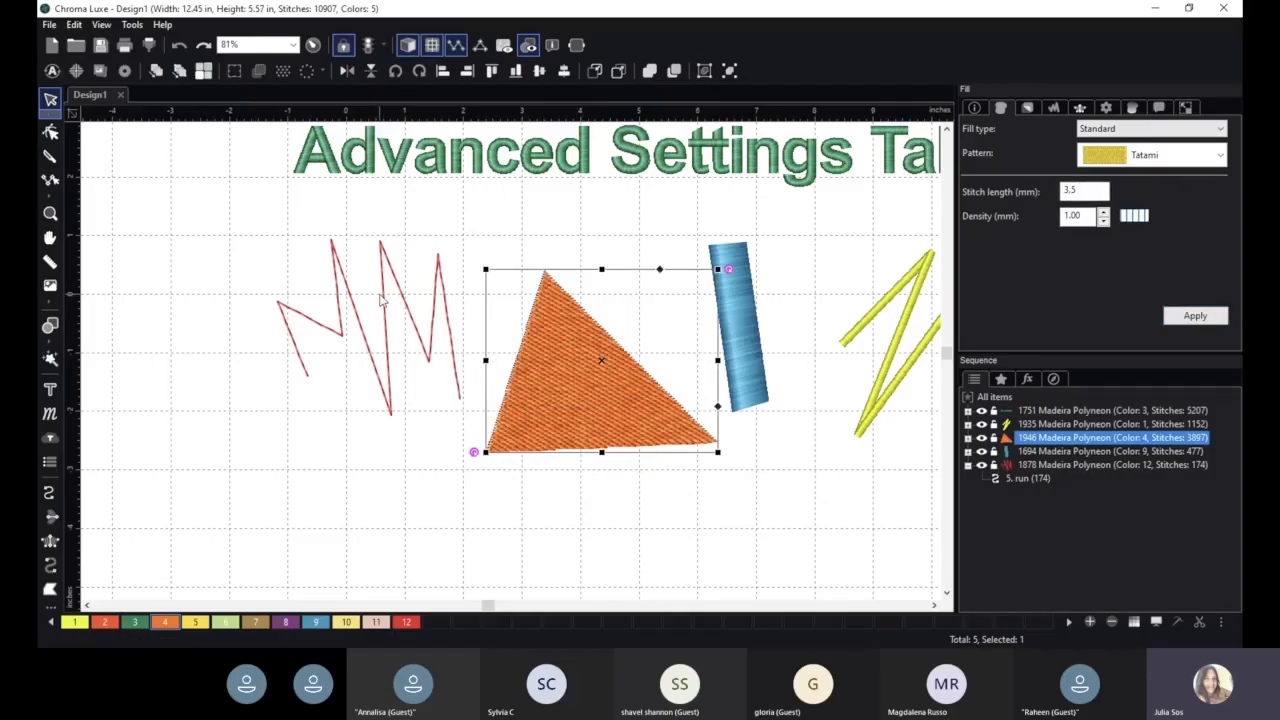
pyautogui.scroll(5, 586, 350)
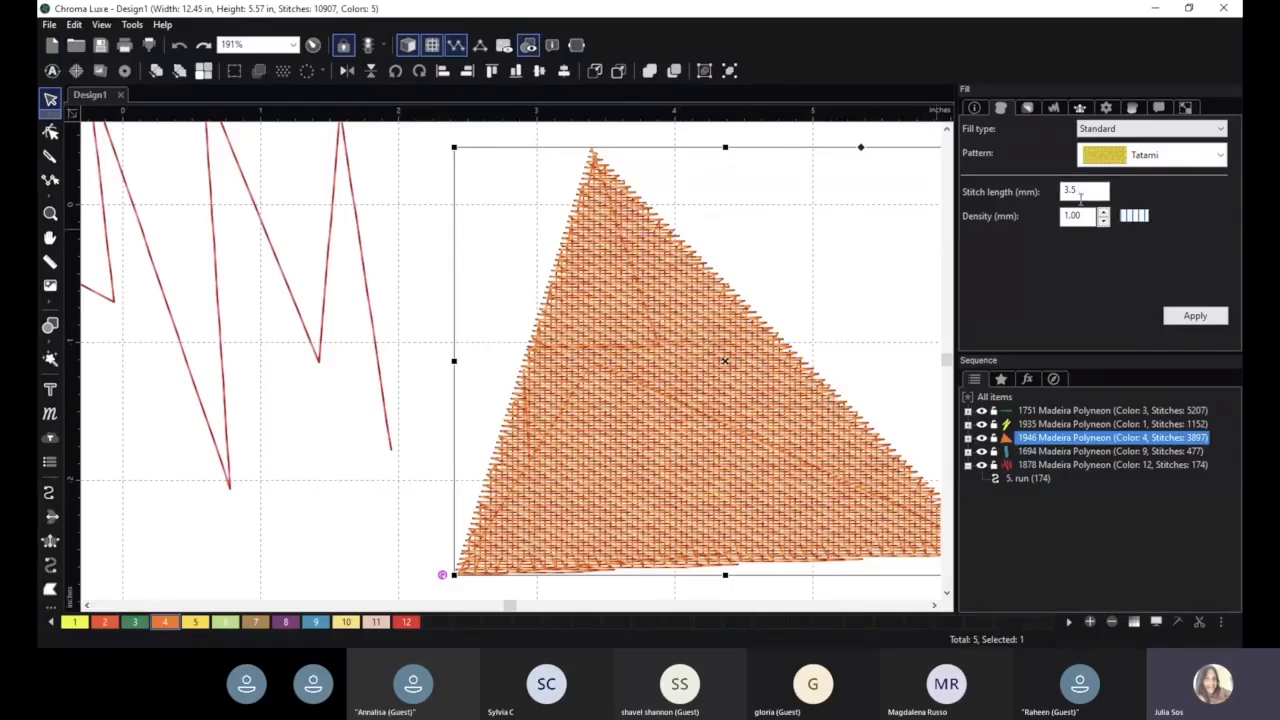
pyautogui.doubleClick(1081, 192)
pyautogui.write('5')
pyautogui.press('Return')
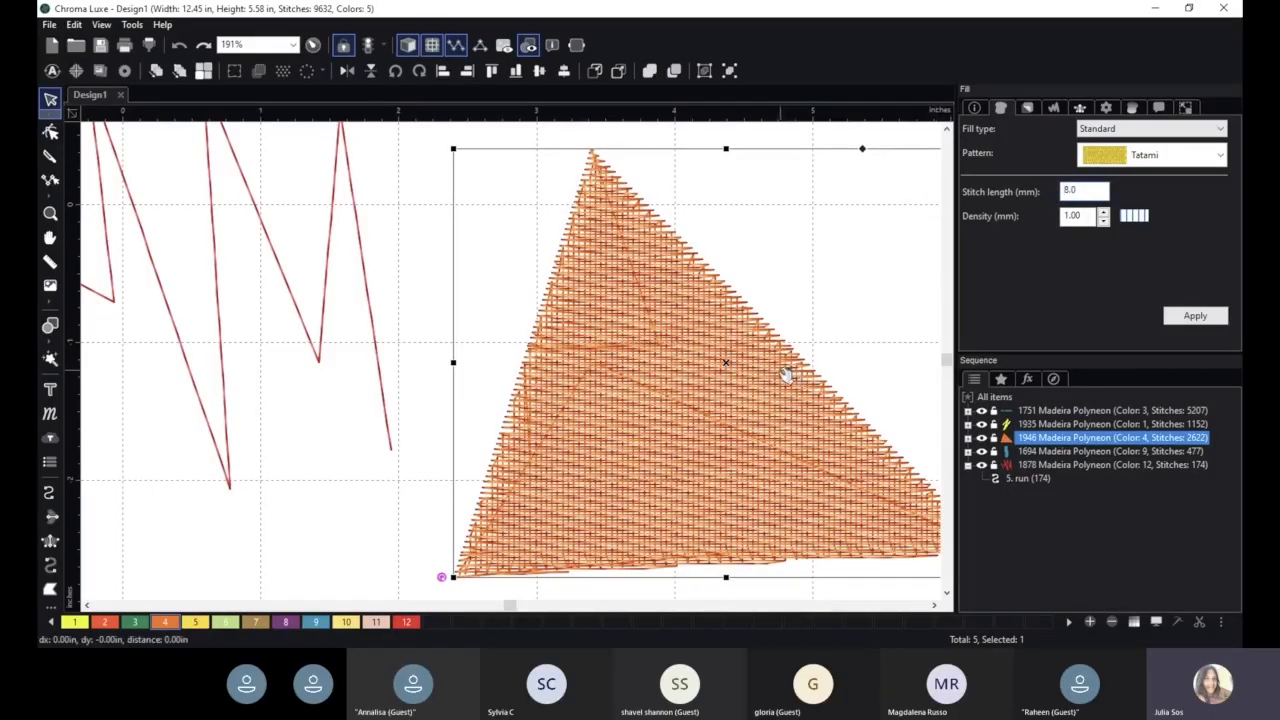
pyautogui.moveTo(791, 367); pyautogui.dragTo(752, 368)
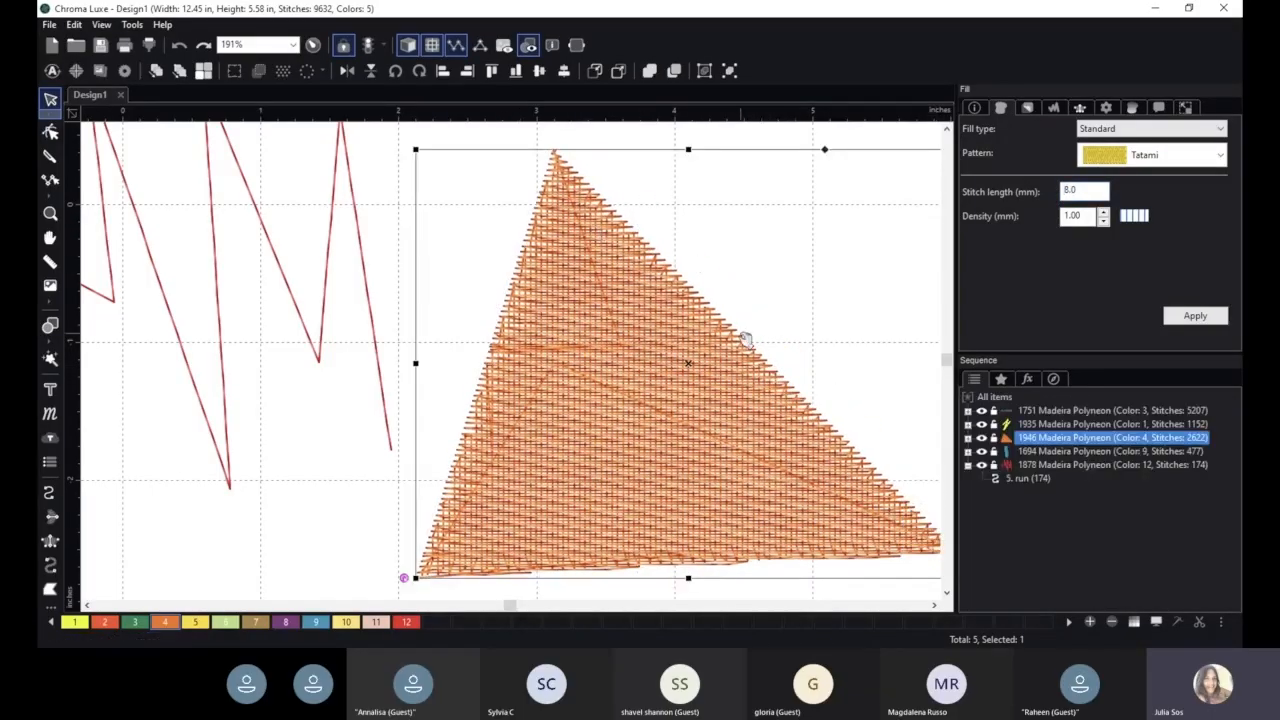
# - Set the triangle's fill stitch length to 2.0 mm for comparison, and change it to 4.0 mm
pyautogui.moveTo(1093, 195); pyautogui.dragTo(1020, 198)
pyautogui.write('2')
pyautogui.press('Return')
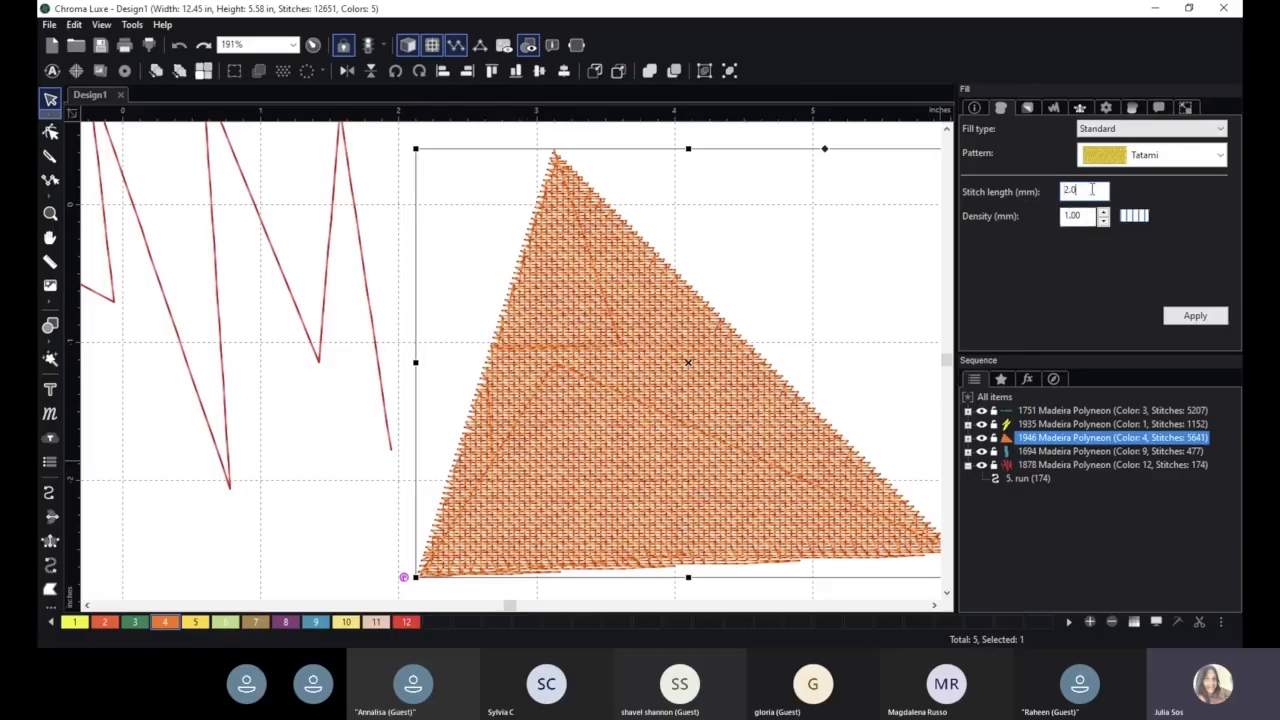
pyautogui.moveTo(1092, 189); pyautogui.dragTo(1025, 198)
pyautogui.write('4')
pyautogui.click(1180, 315)
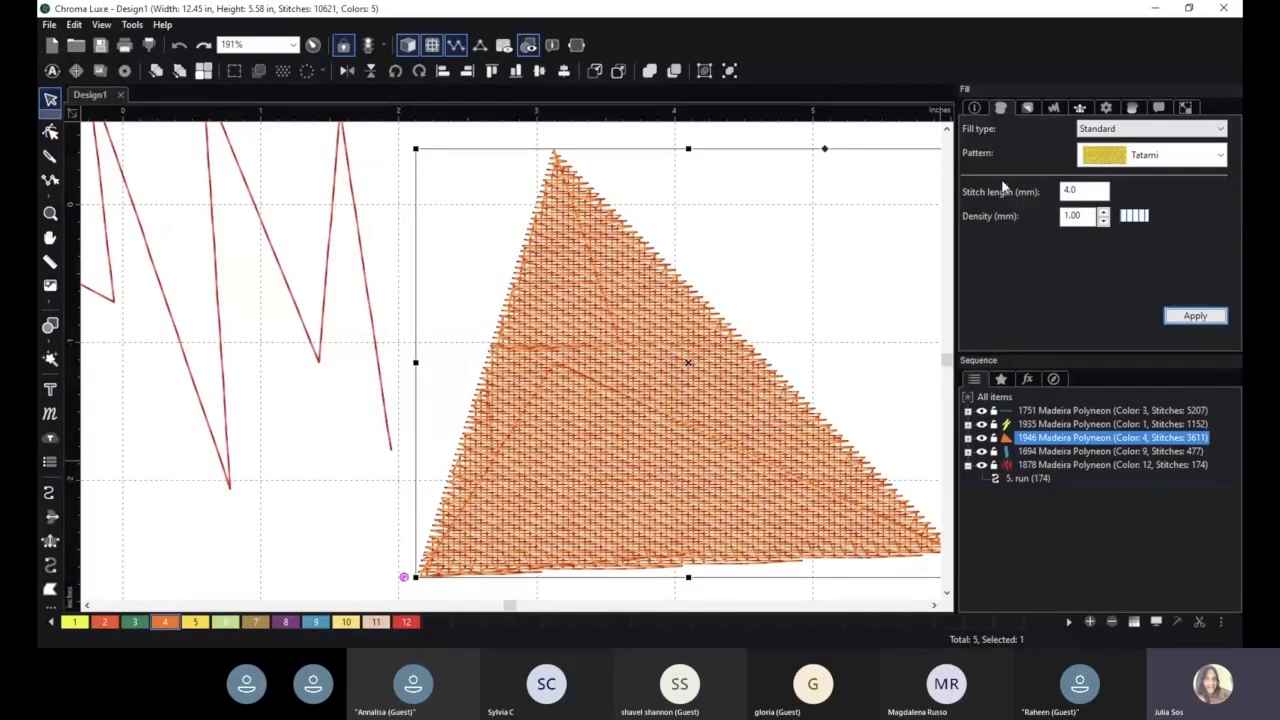
# - Apply a fill density of 0.30 mm to the triangle, and tighten it to 0.20 mm
pyautogui.click(1103, 221)
pyautogui.click(1103, 221)
pyautogui.click(1103, 221)
pyautogui.click(1103, 221)
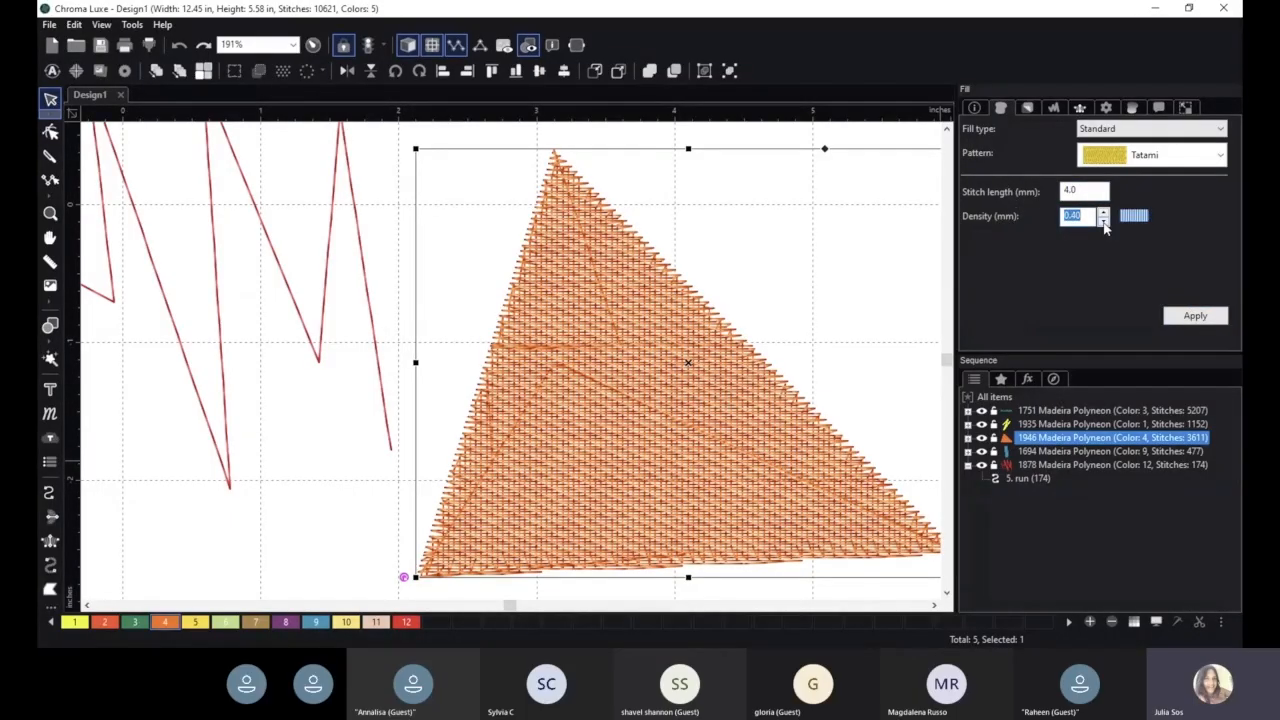
pyautogui.click(1103, 221)
pyautogui.click(1212, 323)
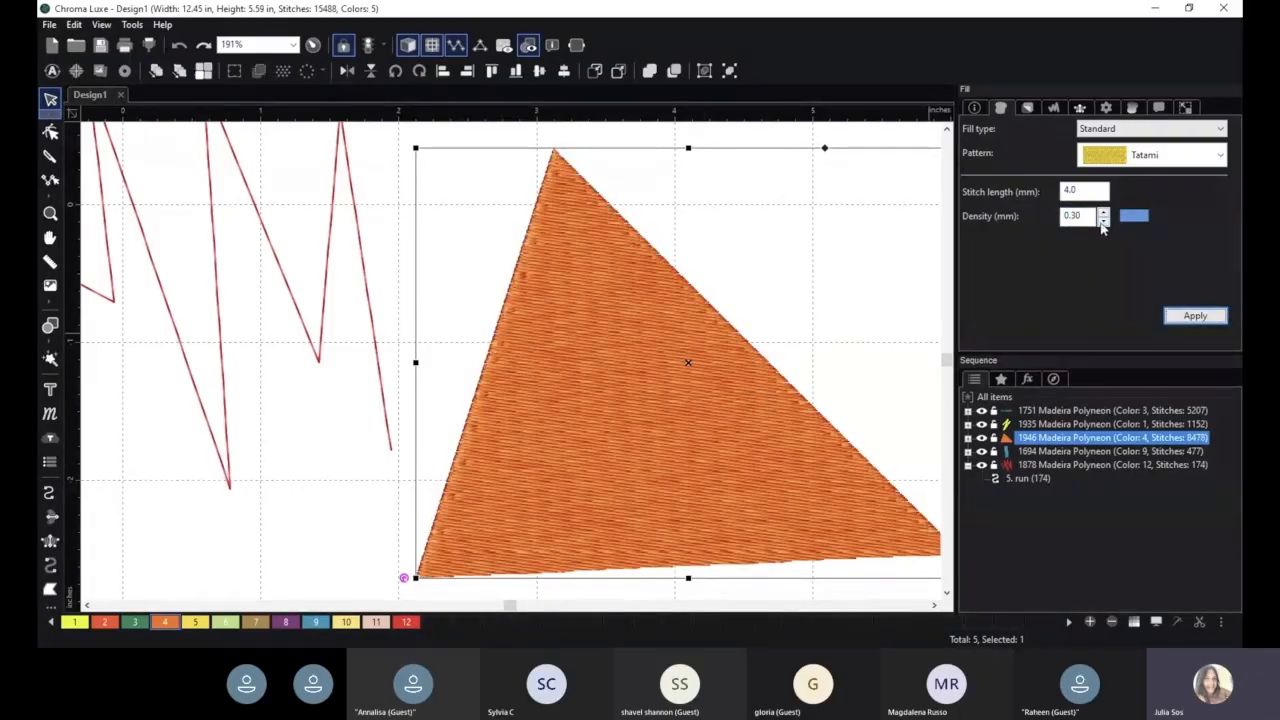
pyautogui.click(1103, 222)
pyautogui.click(1195, 315)
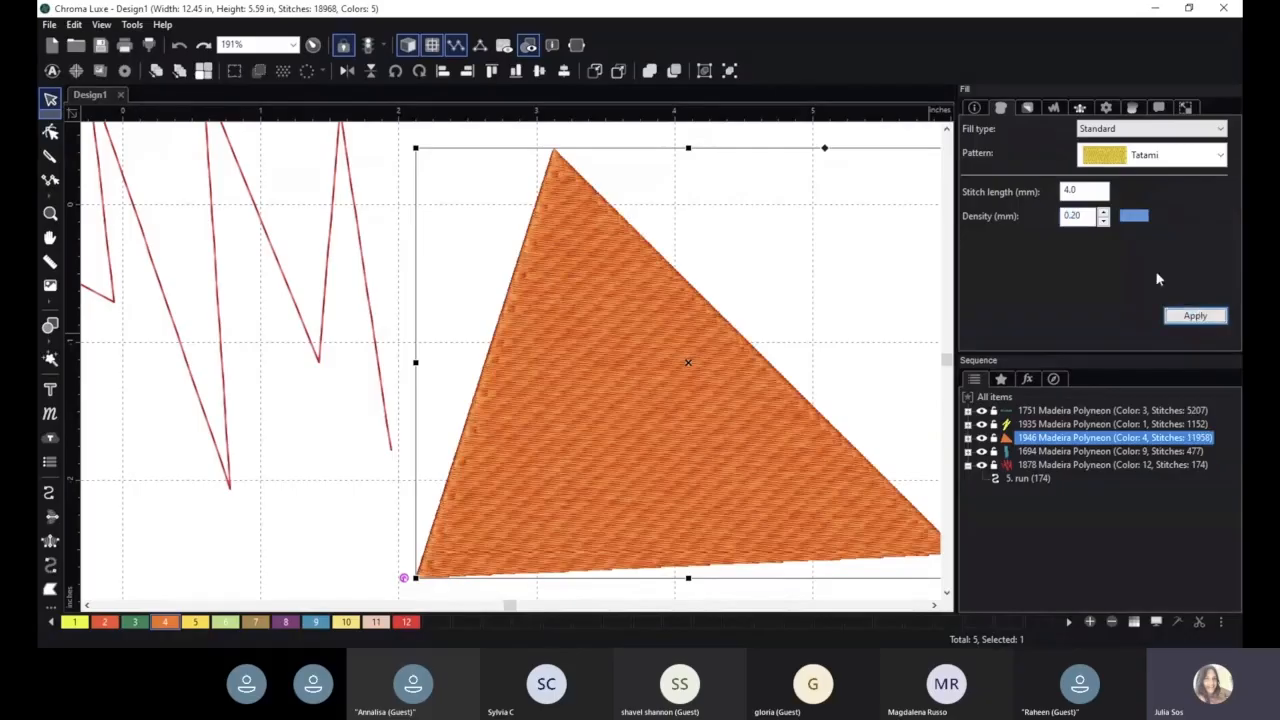
# - Apply a fill density of 0.90 mm to the triangle for comparison, and nudge the triangle slightly toward the zigzag
pyautogui.click(1104, 220)
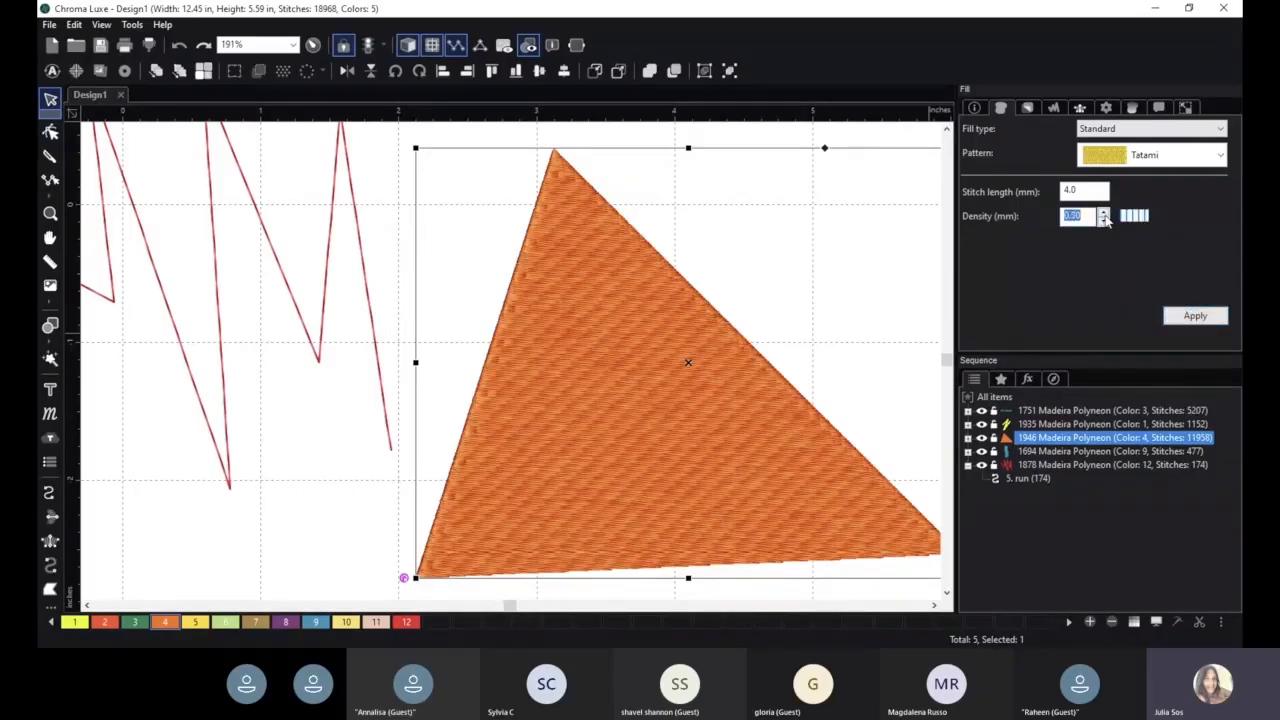
pyautogui.click(1200, 315)
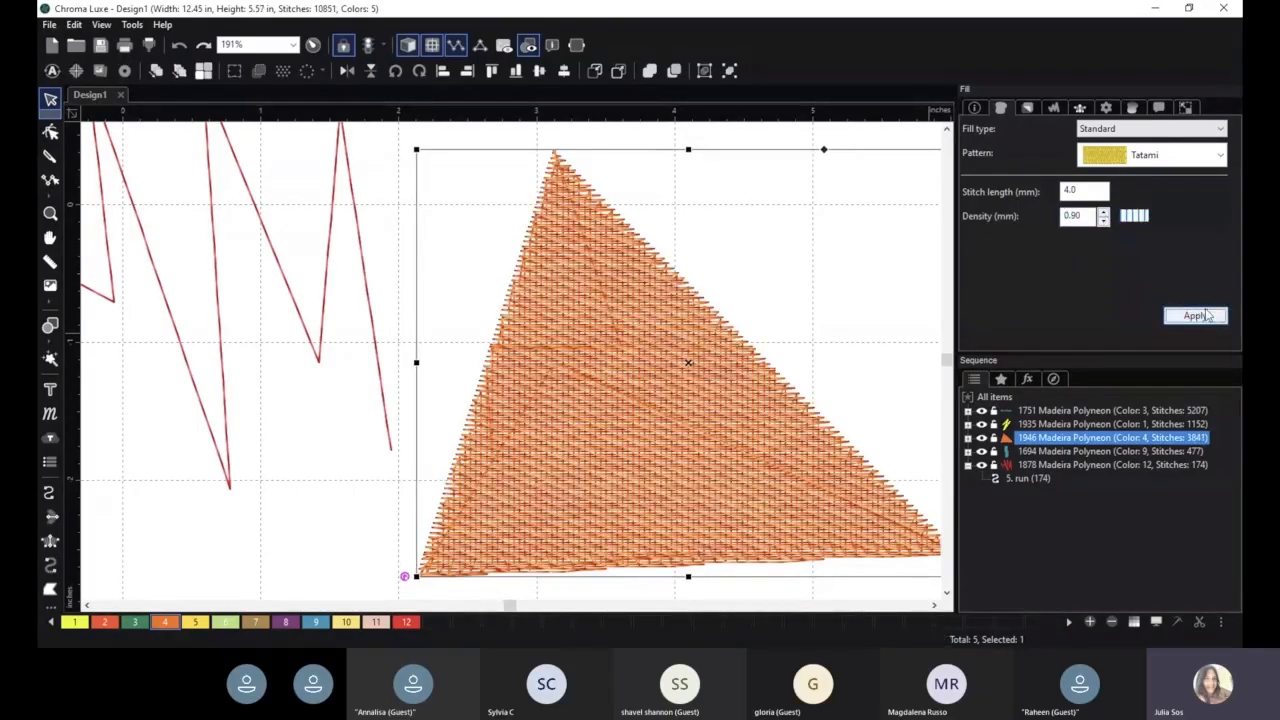
pyautogui.click(1106, 222)
pyautogui.click(1104, 222)
pyautogui.click(1104, 222)
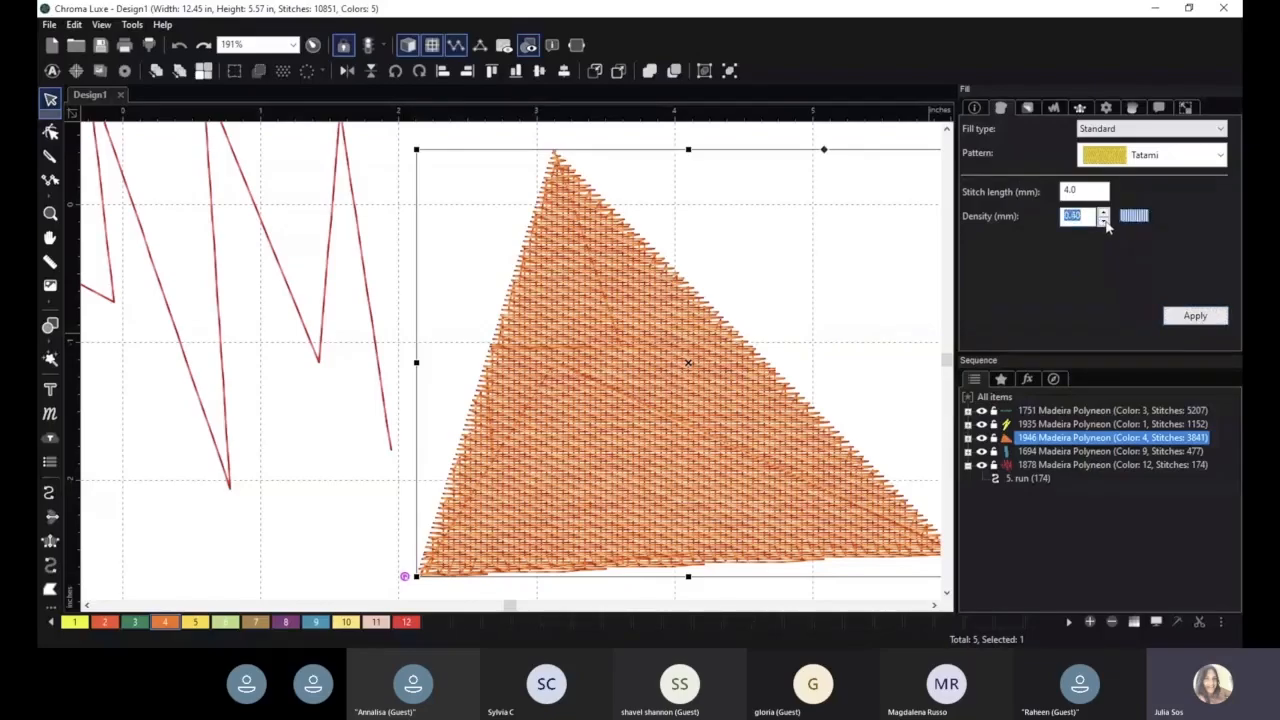
pyautogui.click(1104, 222)
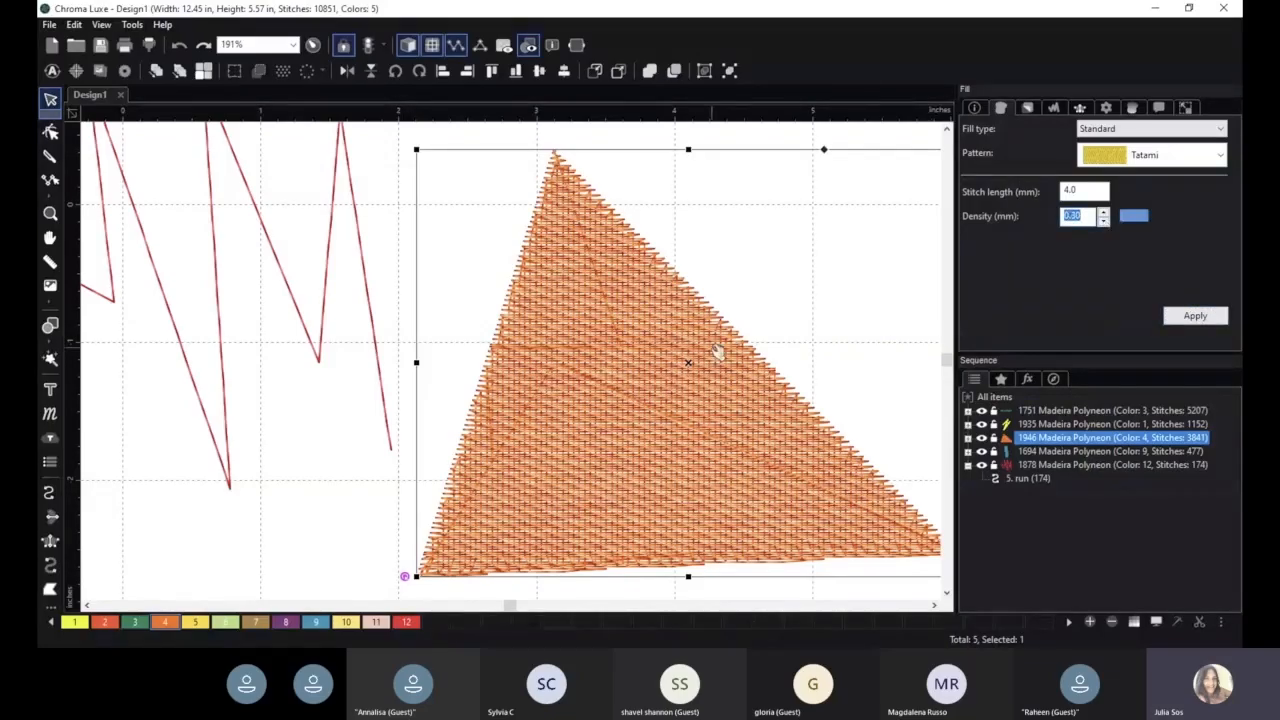
pyautogui.moveTo(718, 353); pyautogui.dragTo(689, 341)
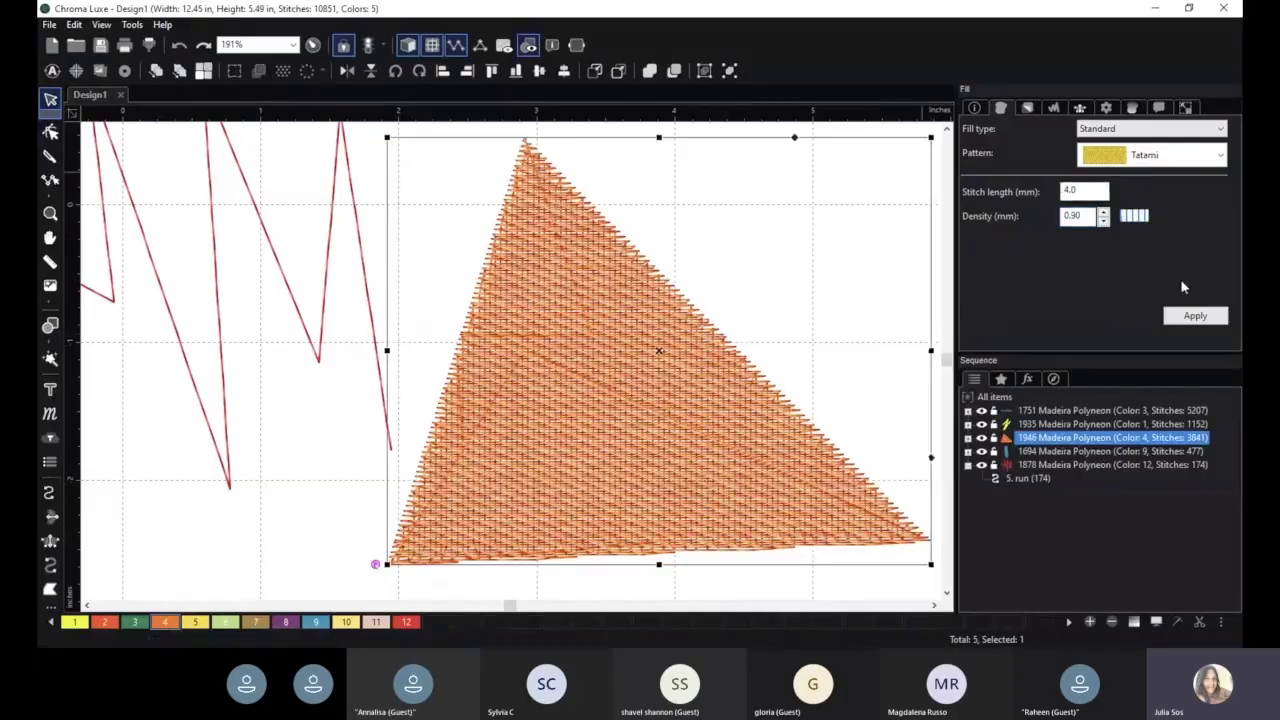
# - Set the triangle's fill density to 0.40 mm, and deselect the shape
pyautogui.click(1104, 222)
pyautogui.click(1104, 222)
pyautogui.click(1105, 224)
pyautogui.click(1105, 224)
pyautogui.click(1195, 315)
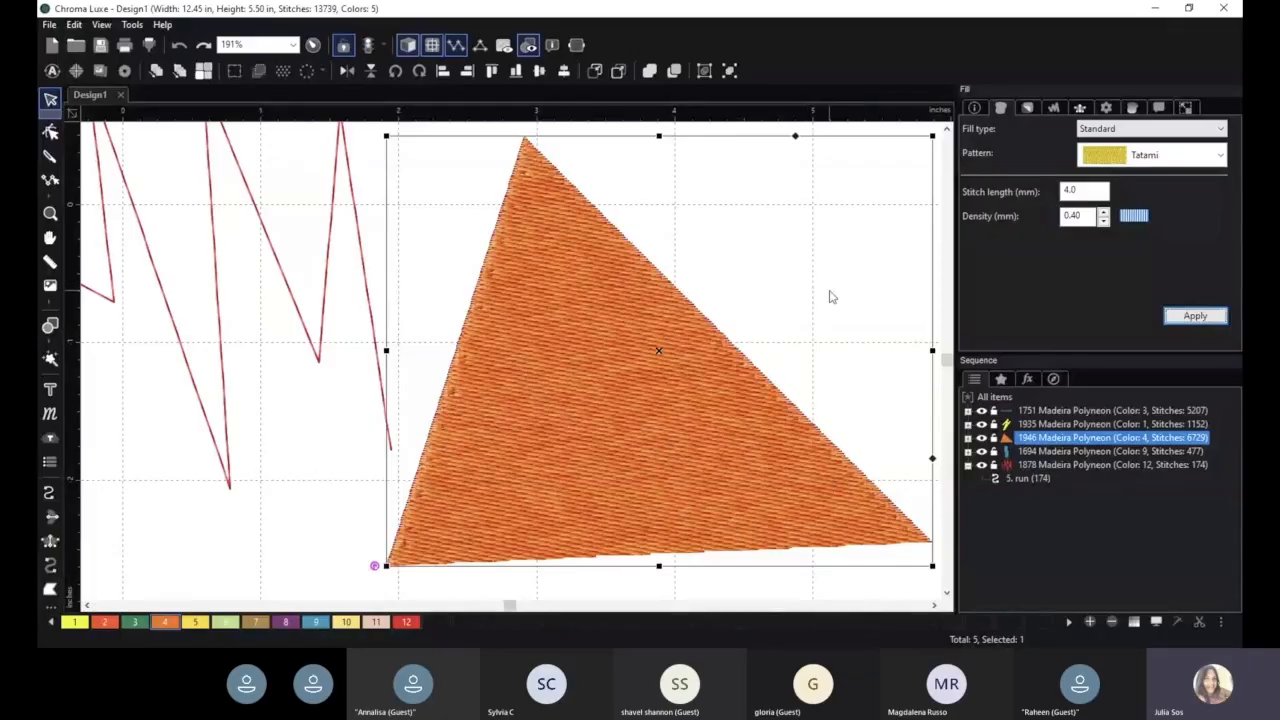
pyautogui.click(338, 463)
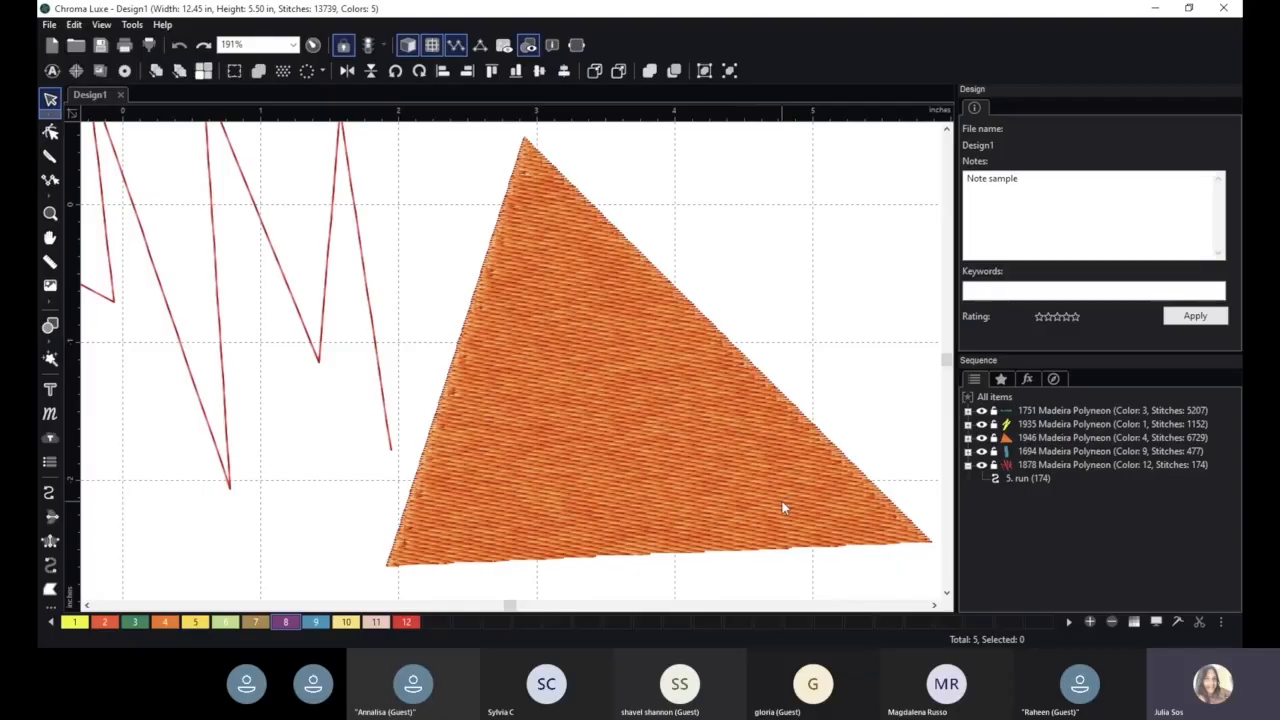
# - Add a Full Lattice underlay to the orange triangle alongside its Perpendicular underlay
pyautogui.click(631, 392)
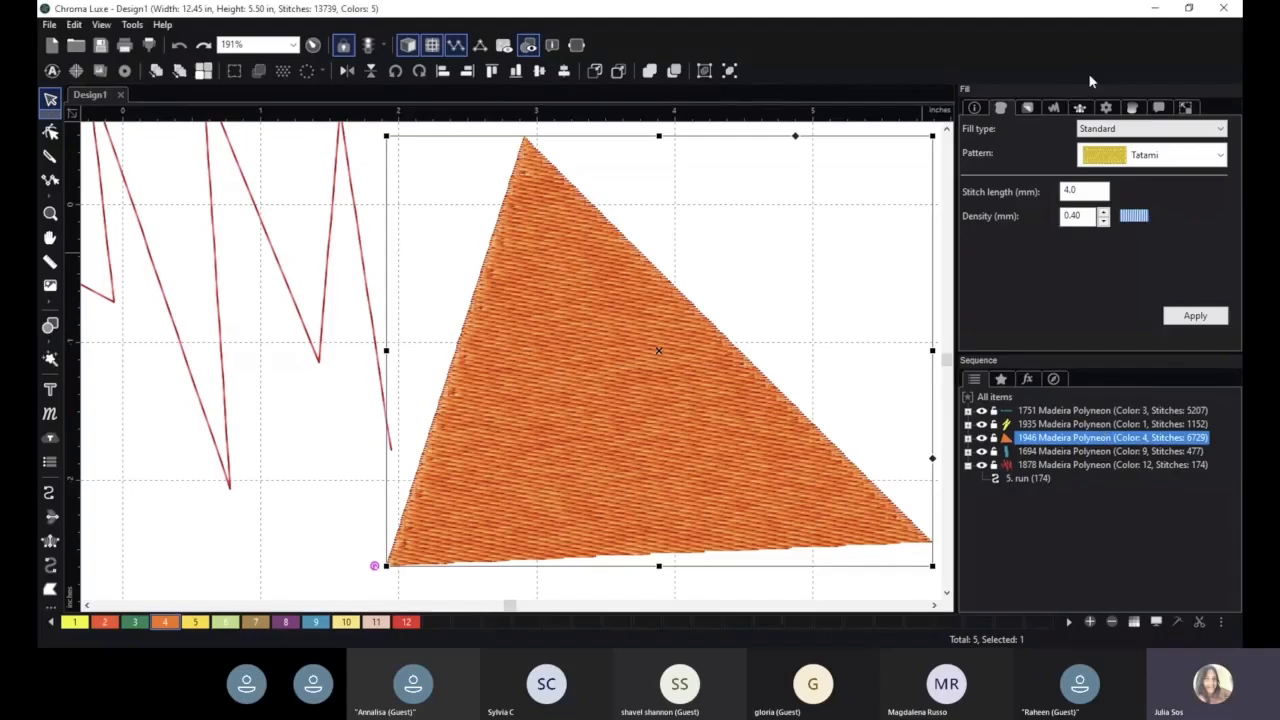
pyautogui.click(1025, 112)
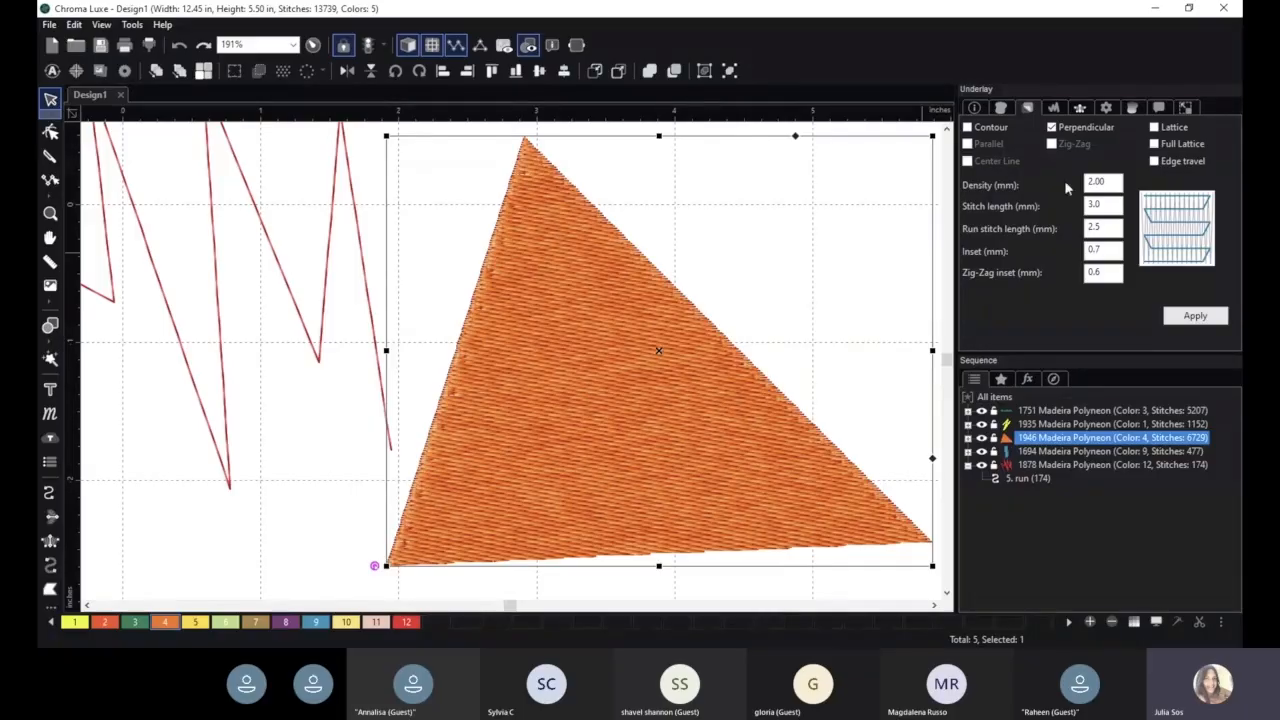
pyautogui.click(1155, 161)
pyautogui.click(1155, 144)
pyautogui.click(1194, 315)
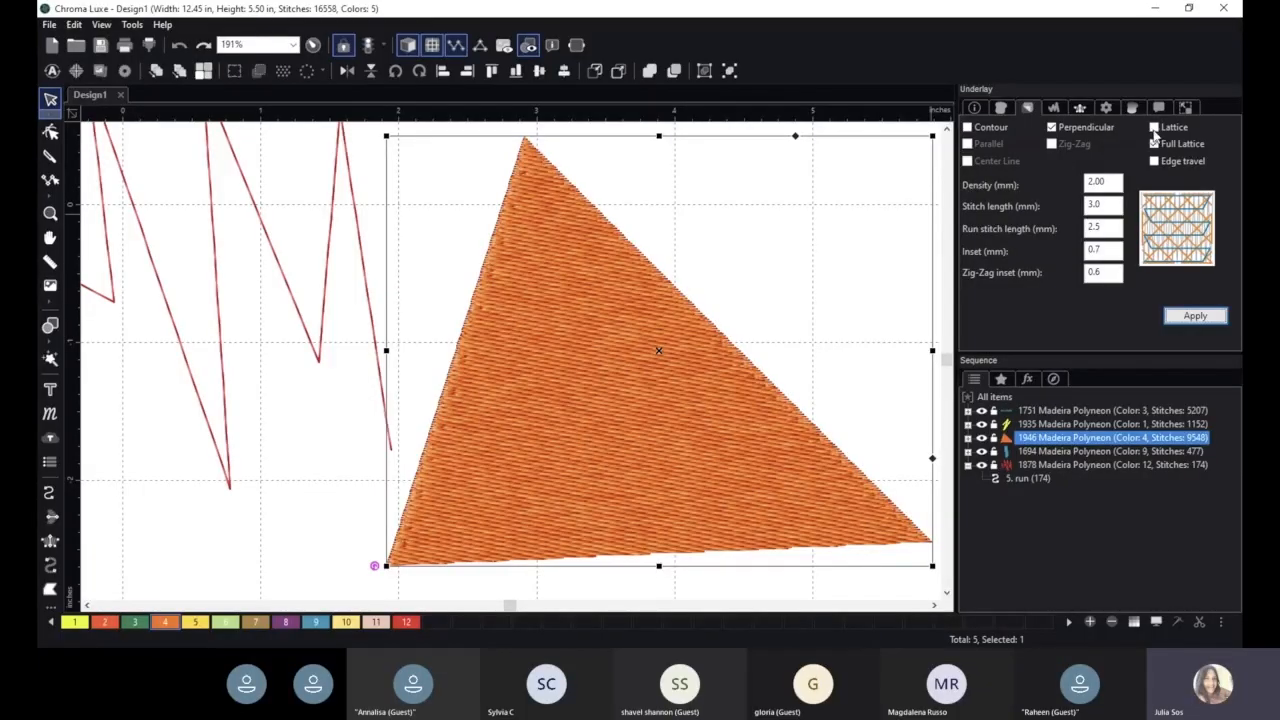
# - Turn off the 3D stitch view, and apply Full Lattice as the triangle's only underlay, without Perpendicular
pyautogui.click(1155, 143)
pyautogui.click(1051, 127)
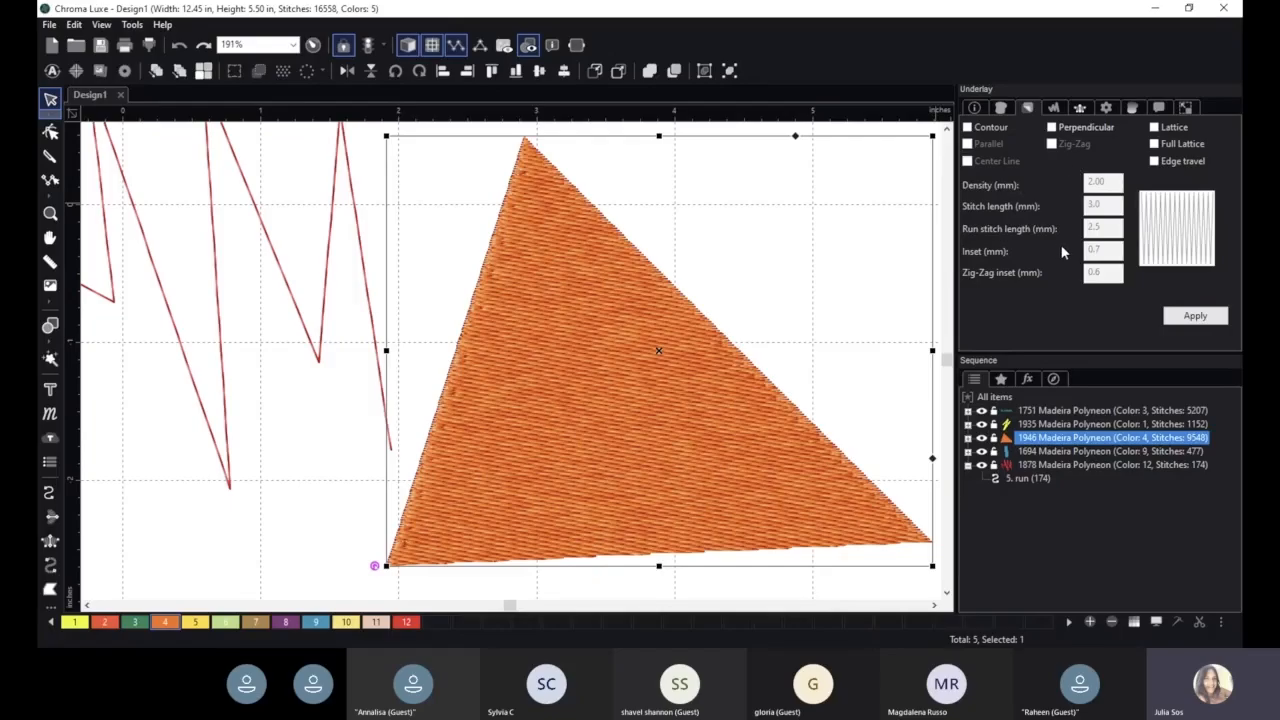
pyautogui.scroll(-2, 870, 290)
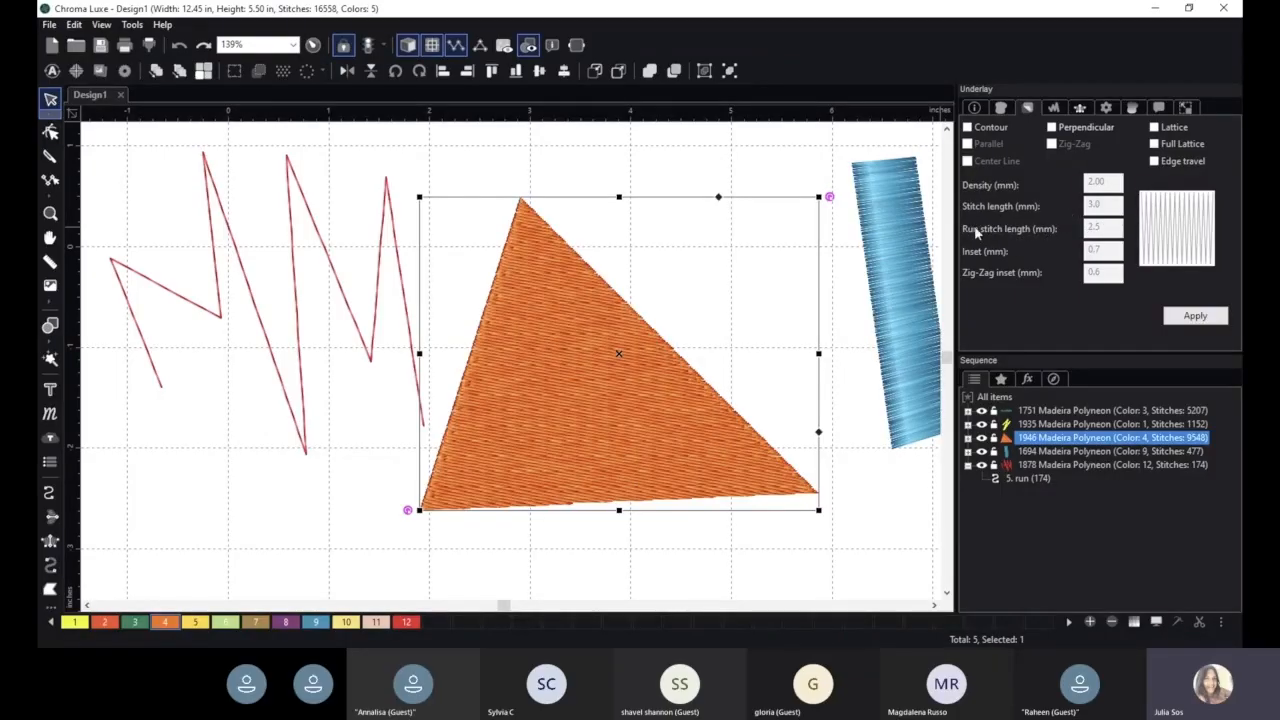
pyautogui.click(408, 46)
pyautogui.scroll(2, 714, 339)
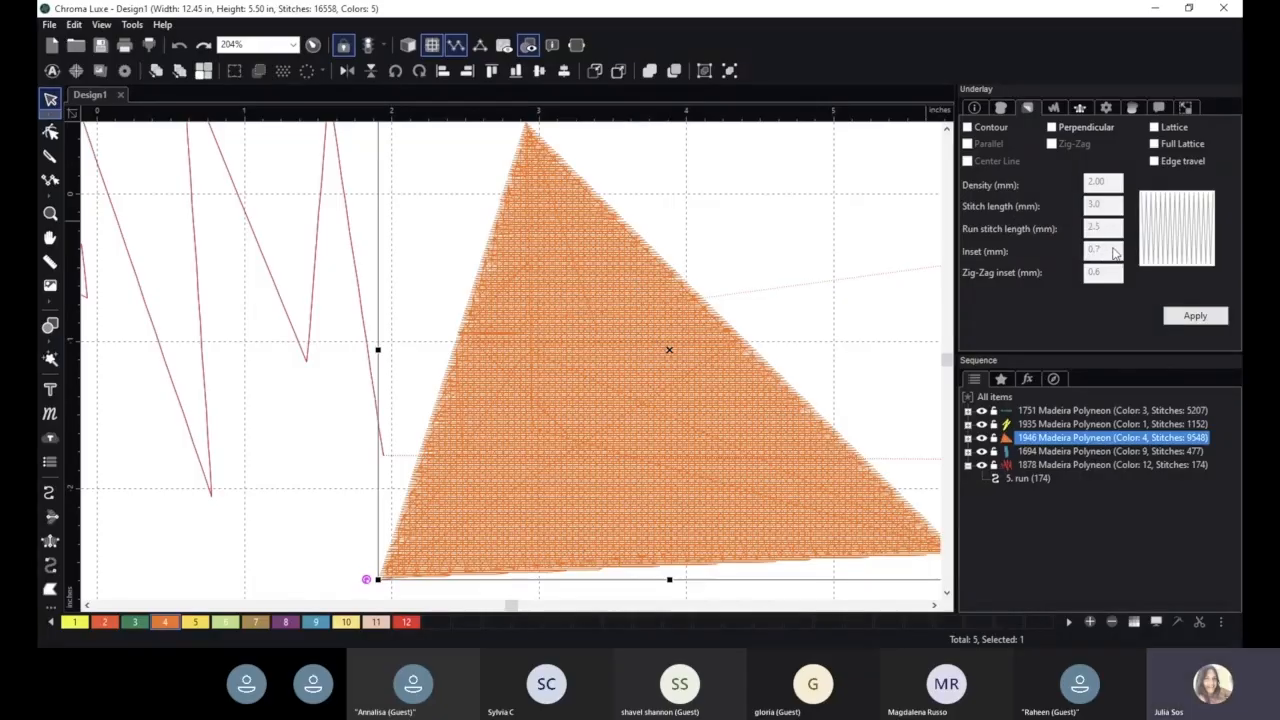
pyautogui.click(1155, 144)
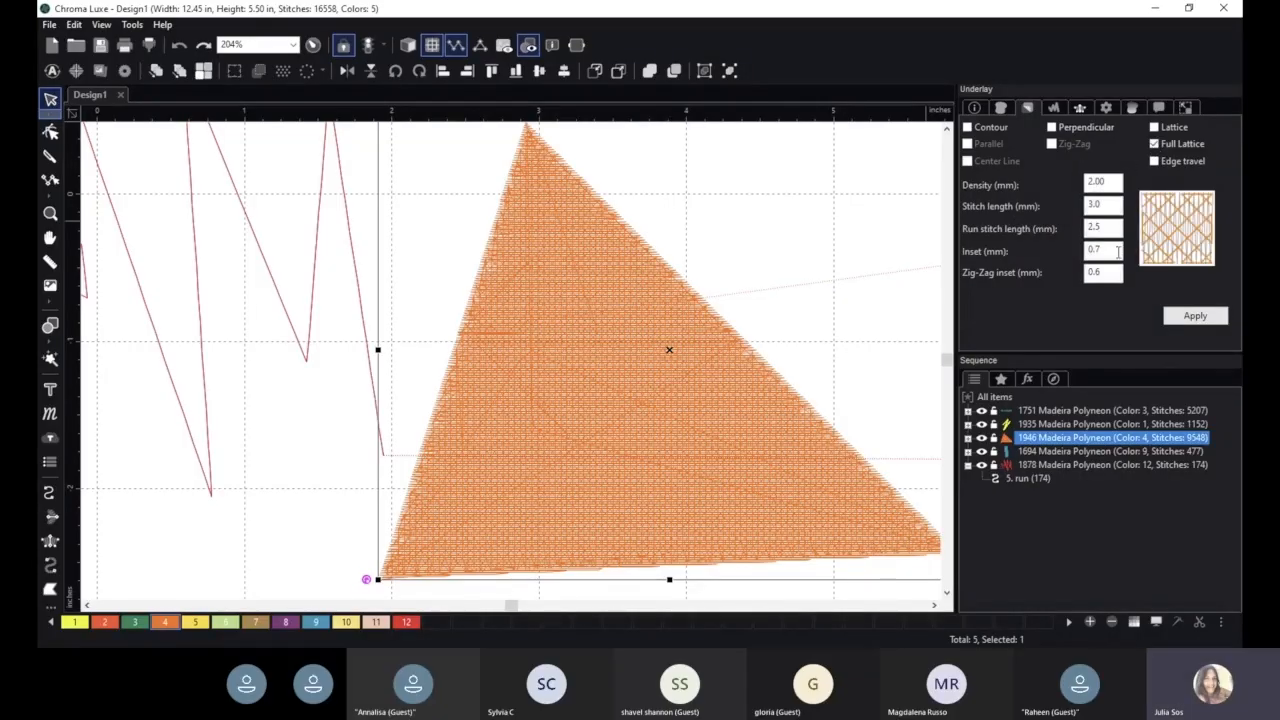
pyautogui.click(1195, 315)
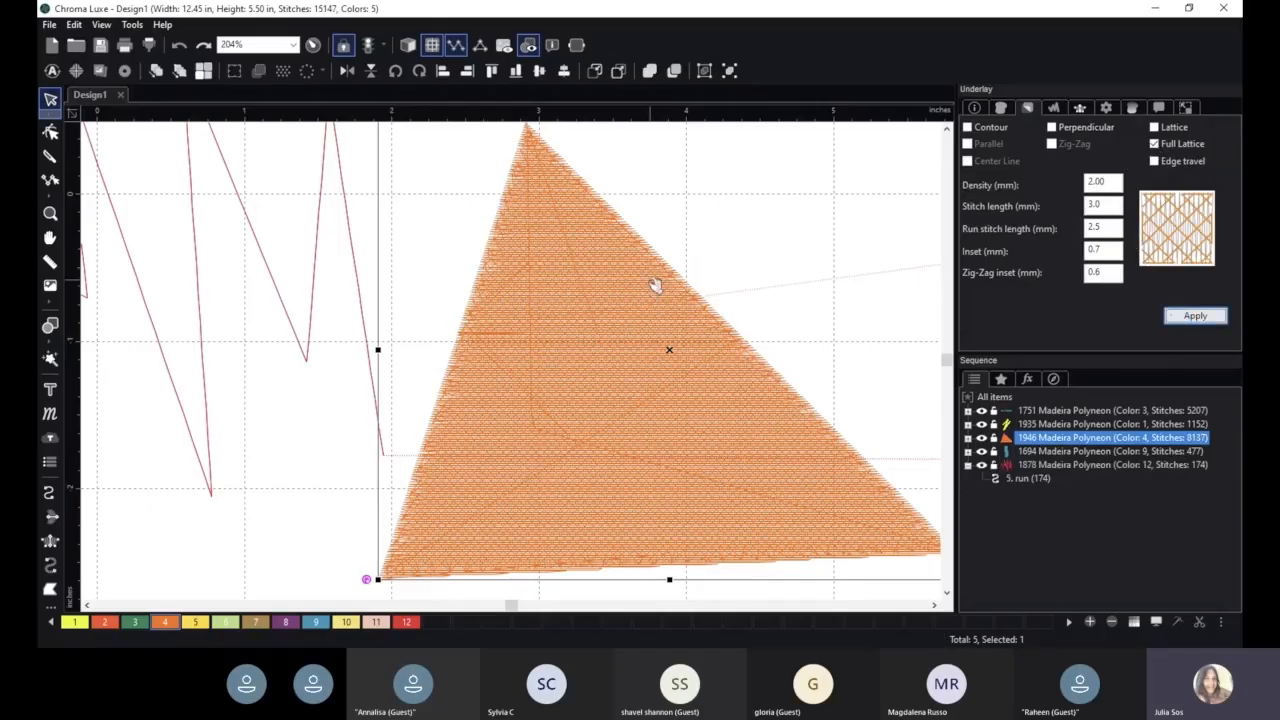
# - Reapply the triangle's Full Lattice underlay unchanged, and examine its stitches at different scales
pyautogui.scroll(-1, 651, 282)
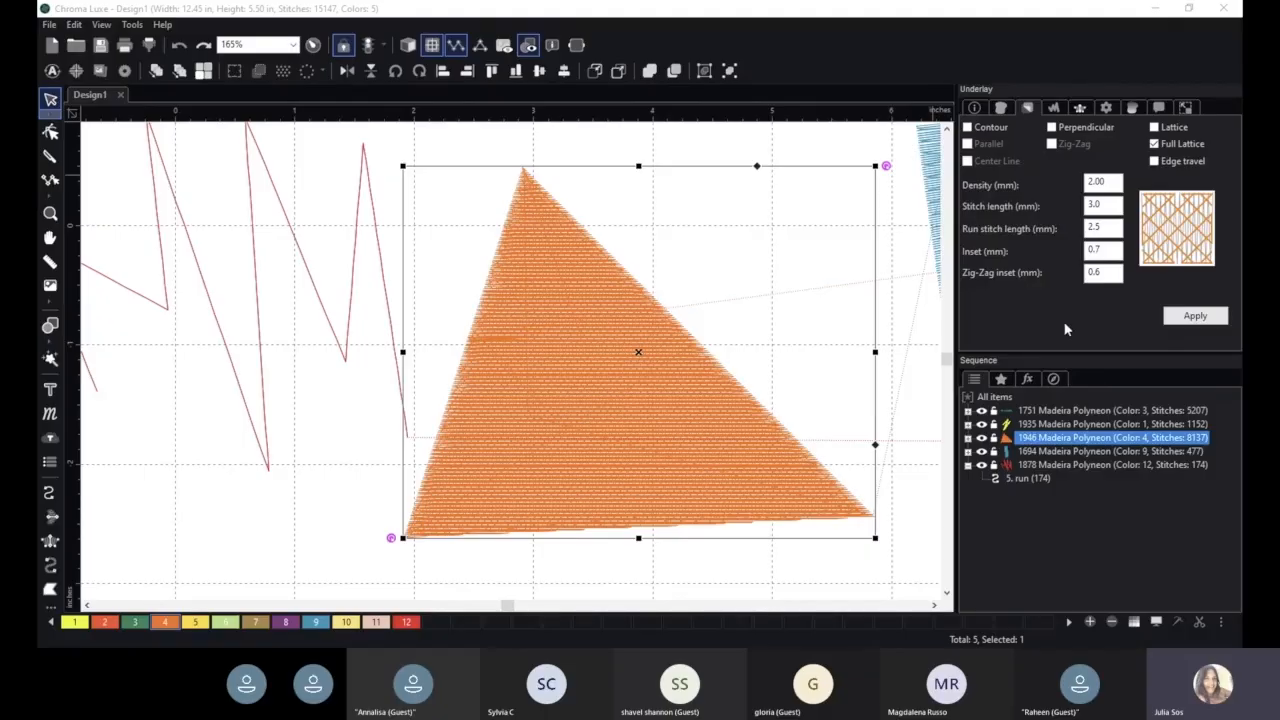
pyautogui.scroll(-1, 668, 300)
pyautogui.scroll(-1, 728, 289)
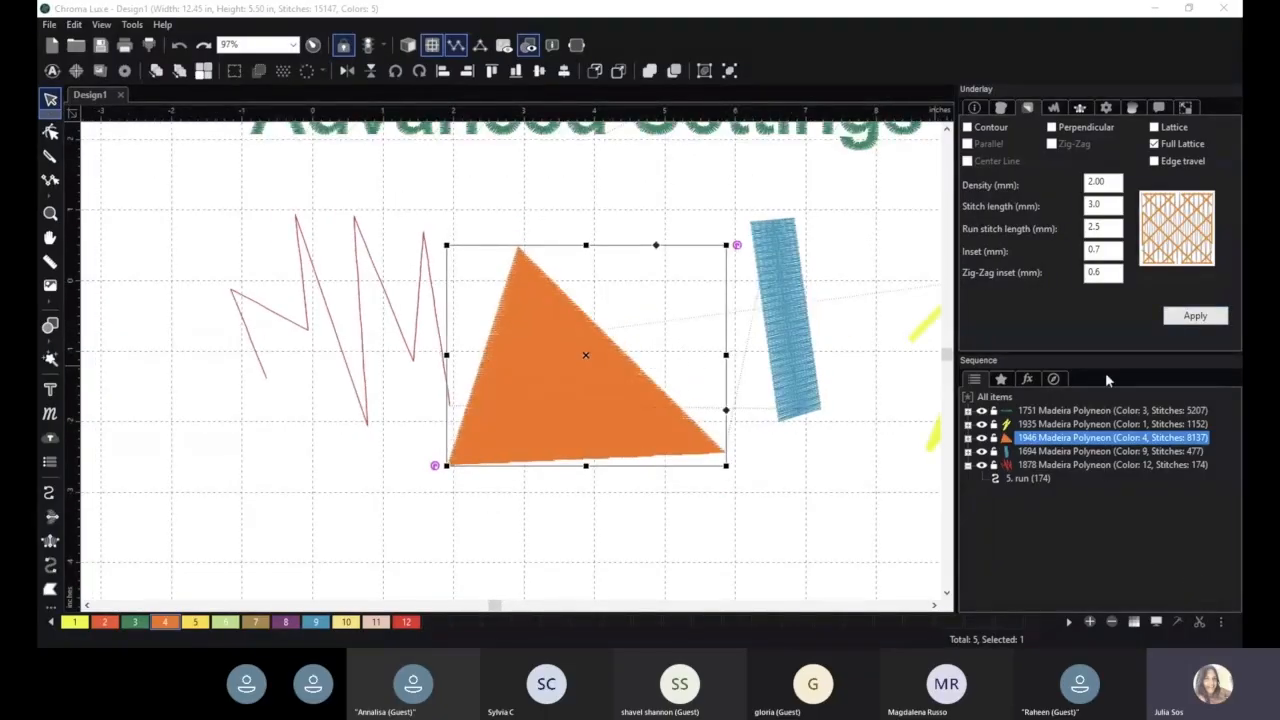
pyautogui.click(1195, 315)
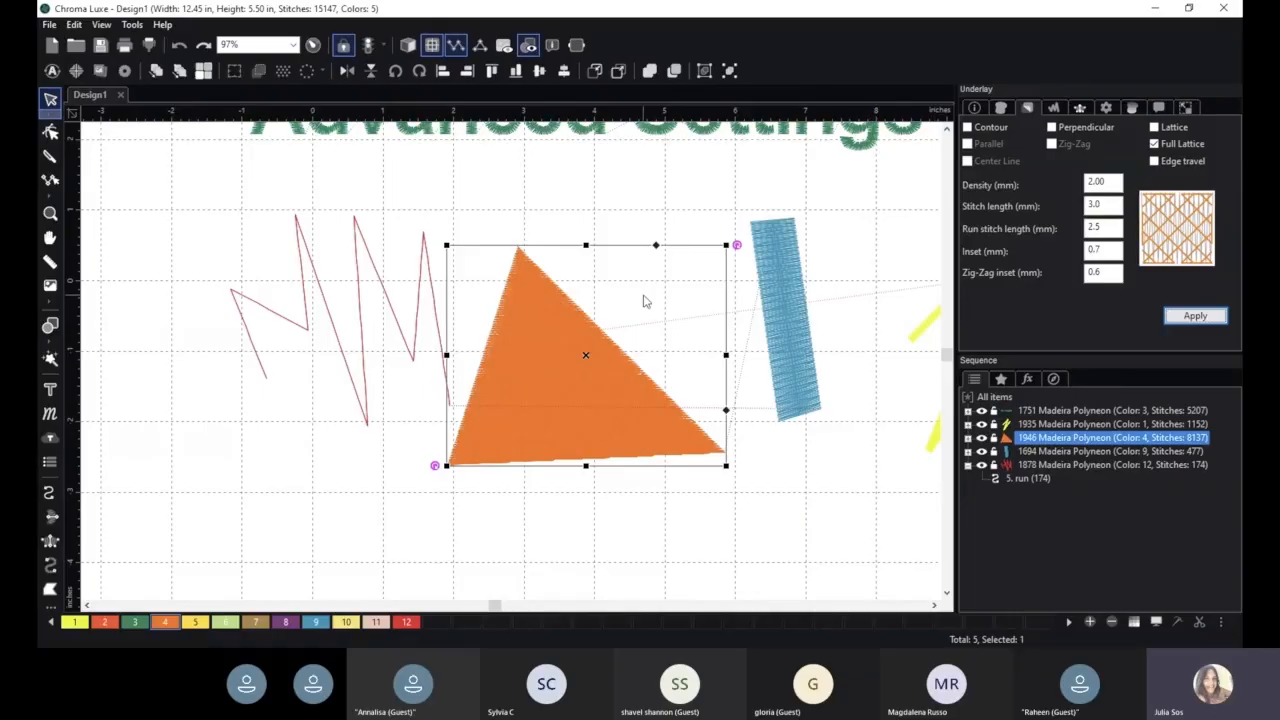
pyautogui.scroll(2, 649, 322)
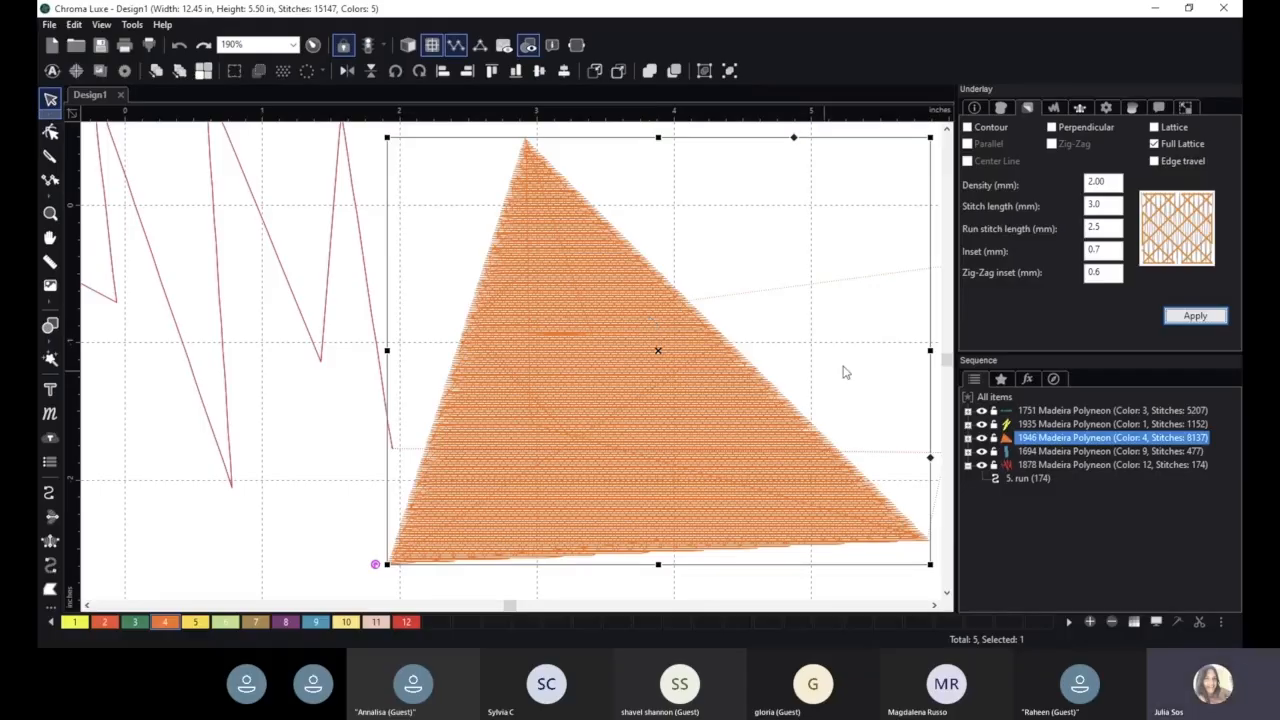
# - Bring up the triangle's pull and push compensation settings, and turn the 3D stitch view back on
pyautogui.click(1053, 109)
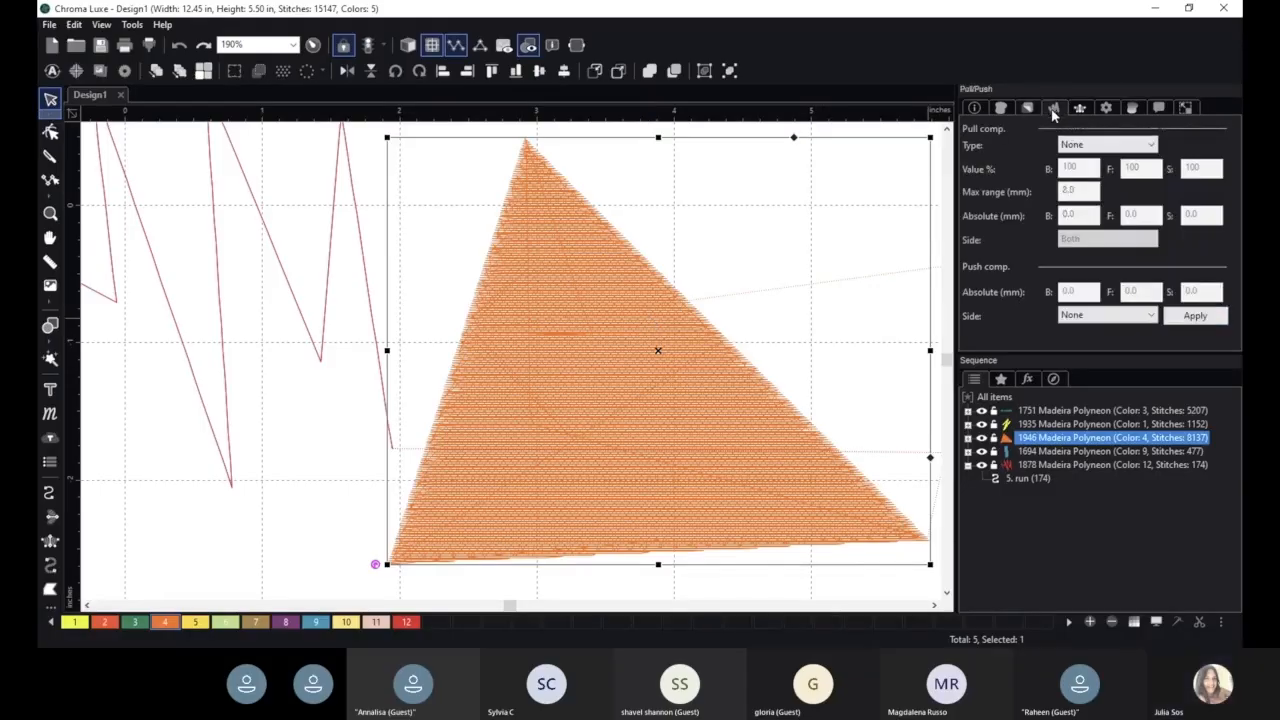
pyautogui.scroll(-2, 745, 298)
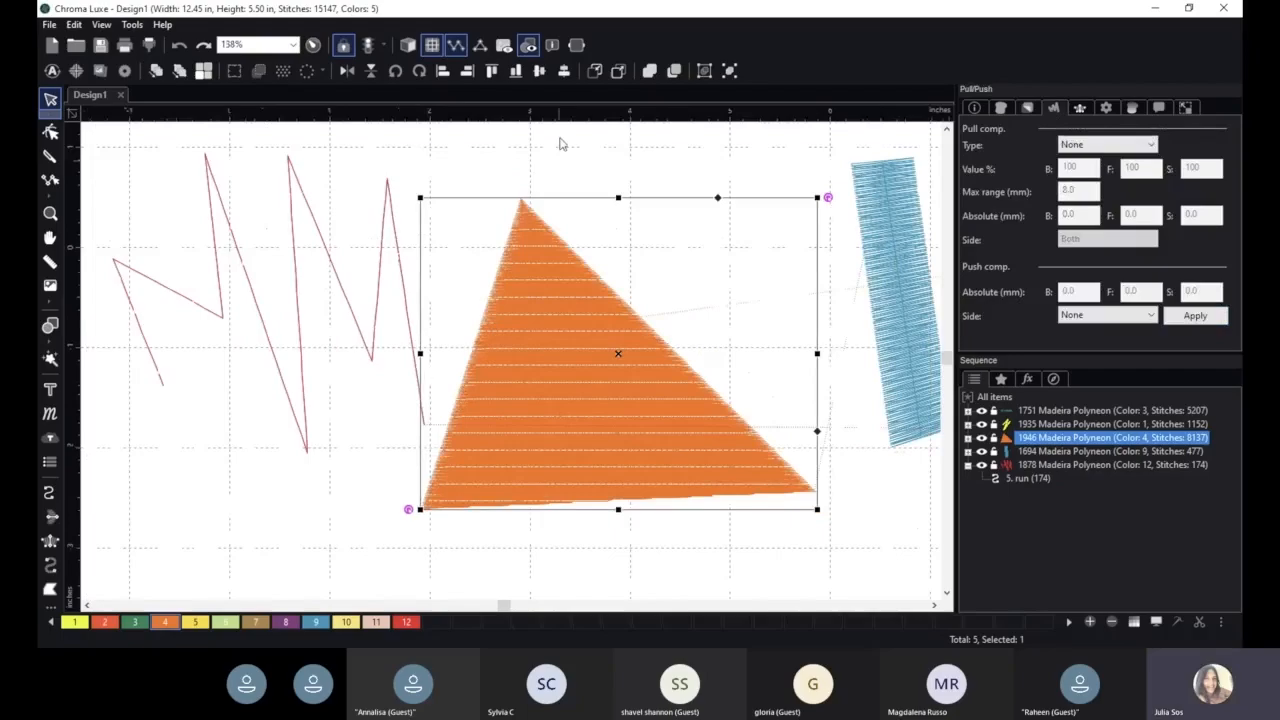
pyautogui.click(408, 46)
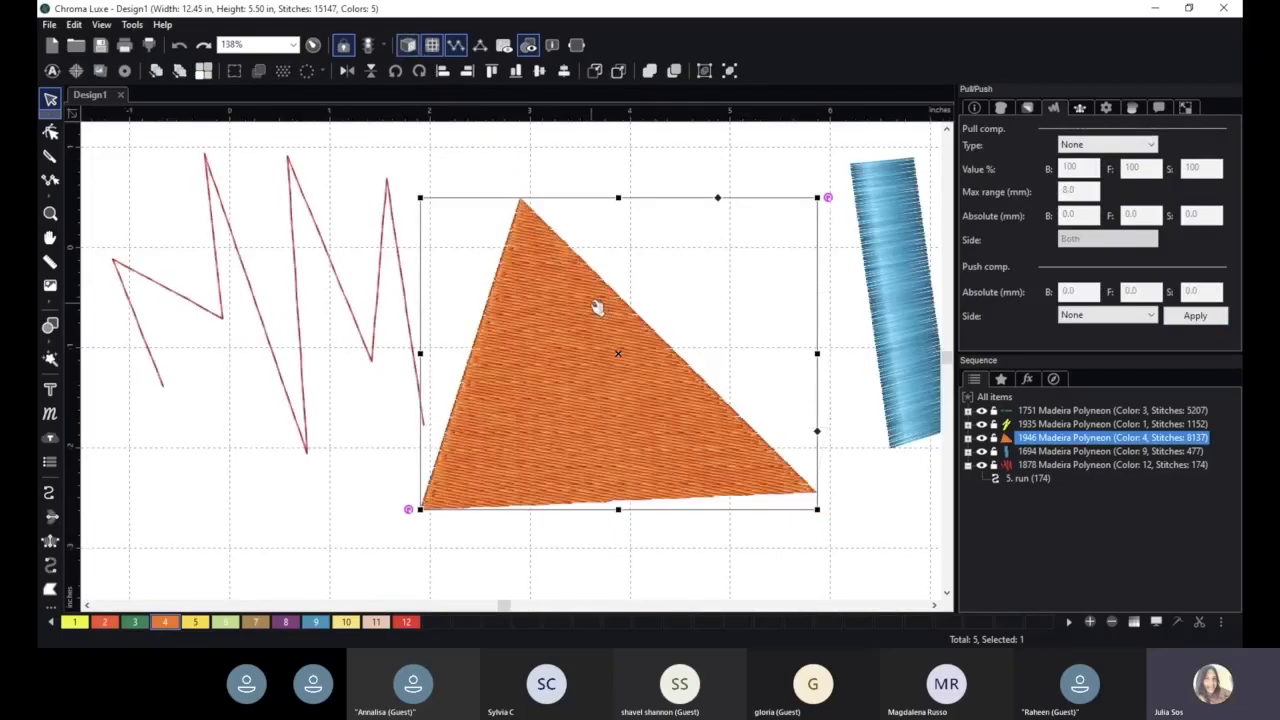
# - Move the triangle lower in the design, and shift the zigzag and the blue column up and to the left
pyautogui.moveTo(594, 306); pyautogui.dragTo(531, 399)
pyautogui.scroll(-2, 778, 303)
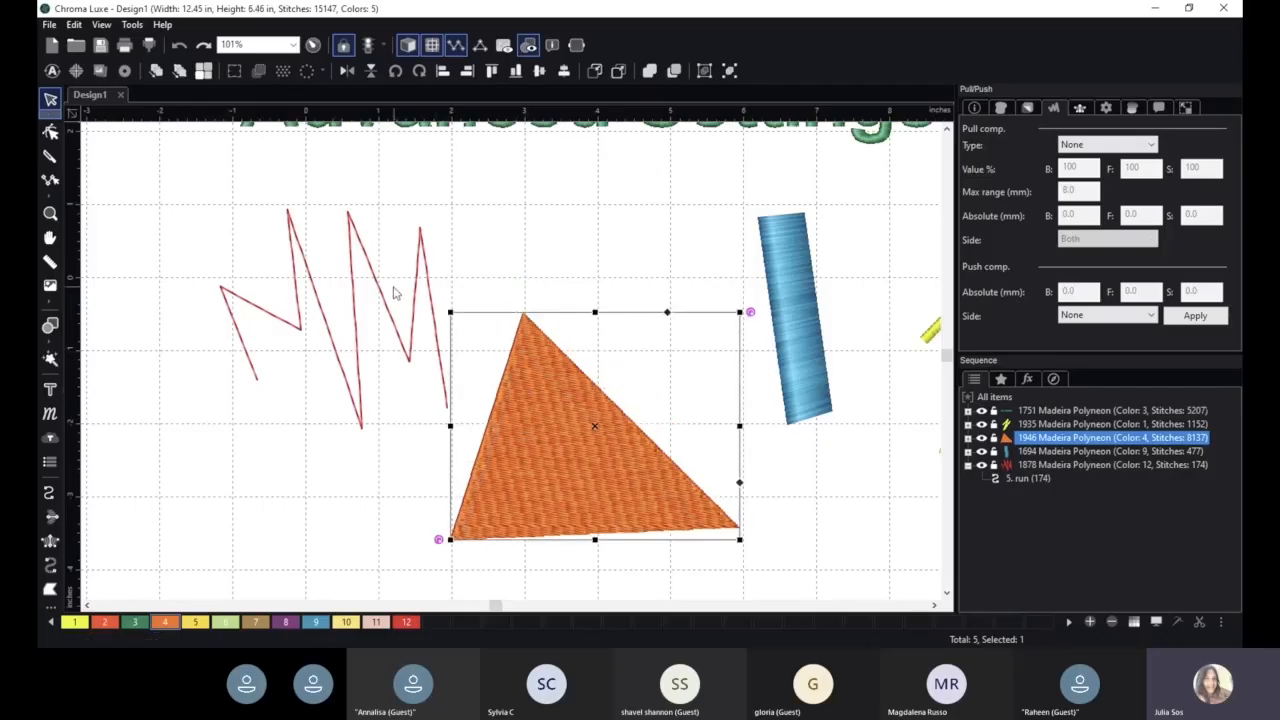
pyautogui.click(387, 295)
pyautogui.moveTo(387, 295); pyautogui.dragTo(303, 259)
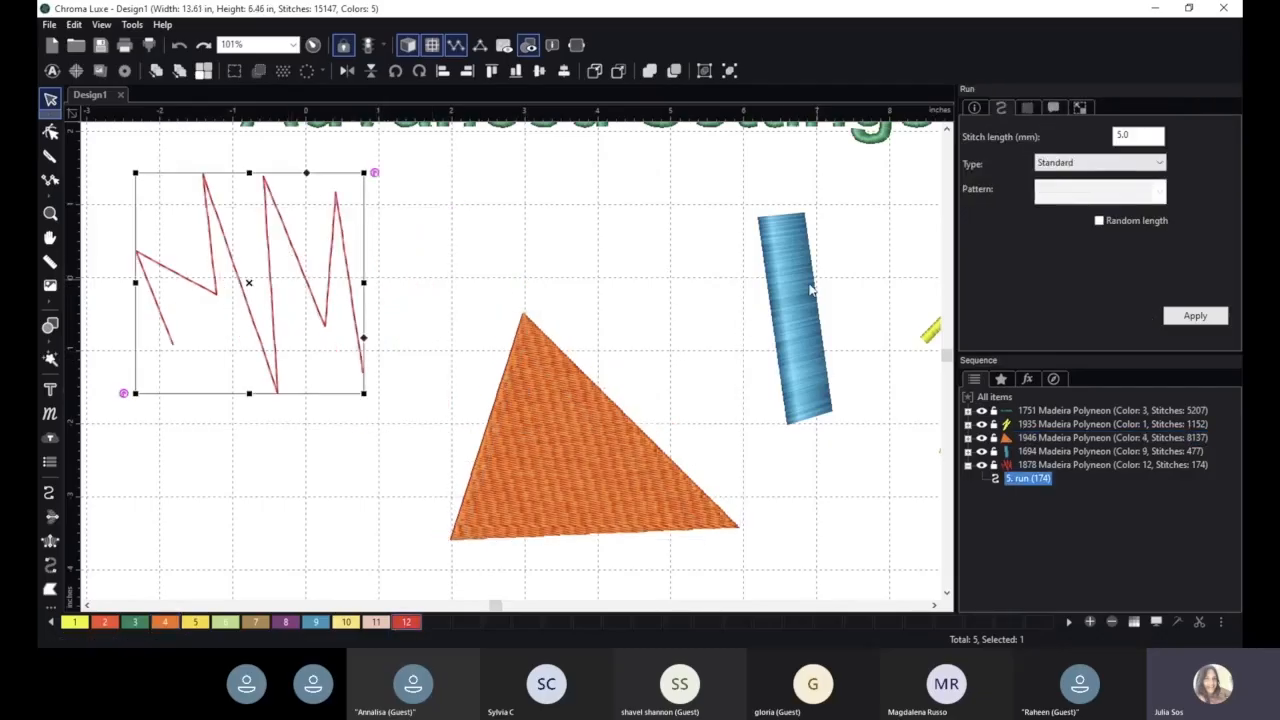
pyautogui.moveTo(790, 297); pyautogui.dragTo(742, 235)
pyautogui.moveTo(570, 465); pyautogui.dragTo(526, 434)
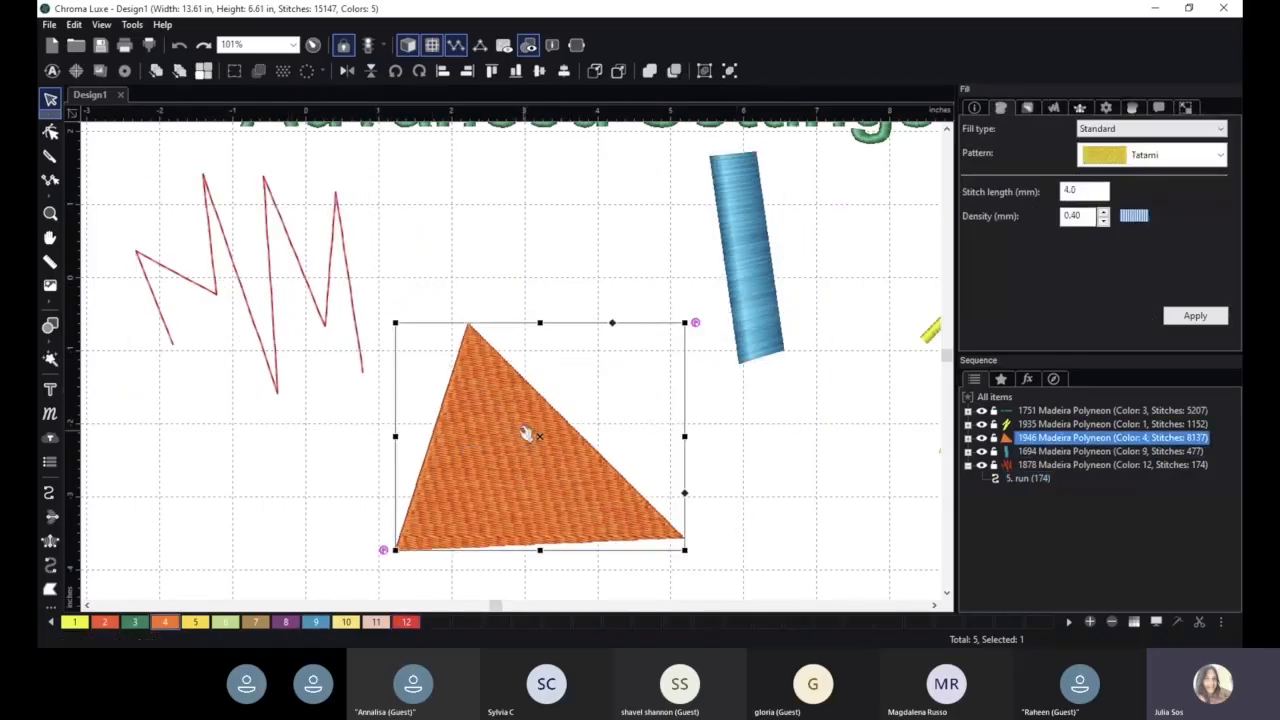
# - Bring up the triangle's pull/push settings, and reposition the triangle and the blue column into a spaced row with the zigzag
pyautogui.click(1053, 107)
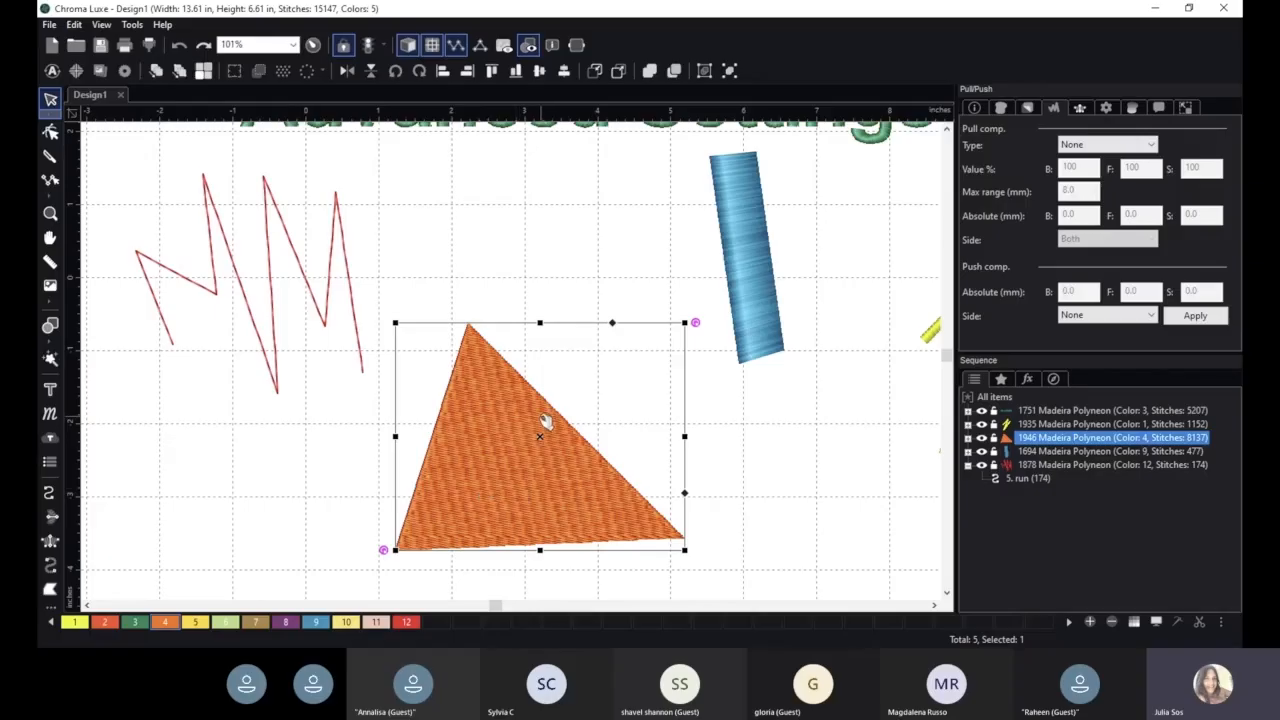
pyautogui.moveTo(508, 414); pyautogui.dragTo(506, 255)
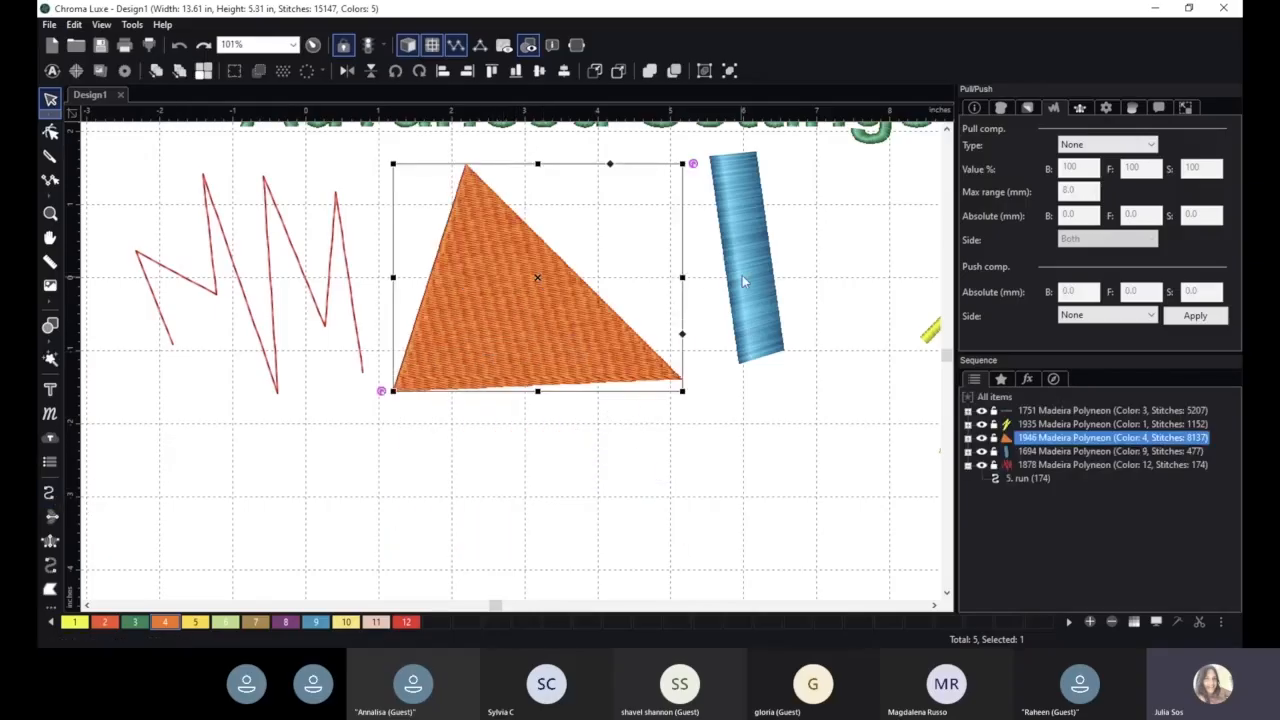
pyautogui.moveTo(753, 264); pyautogui.dragTo(791, 236)
# - Draw a vertical classic satin column in orange color 4 below the triangle, about 1.68 in long and 0.55 in wide
pyautogui.click(50, 540)
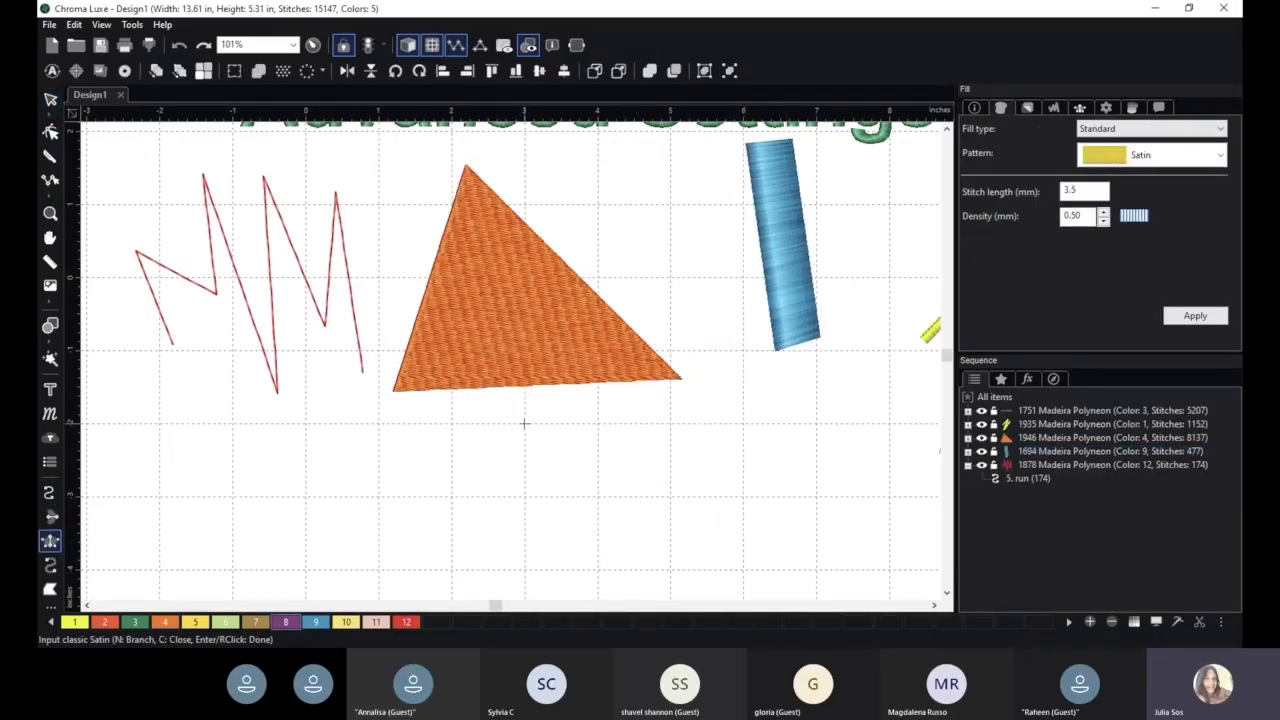
pyautogui.click(165, 621)
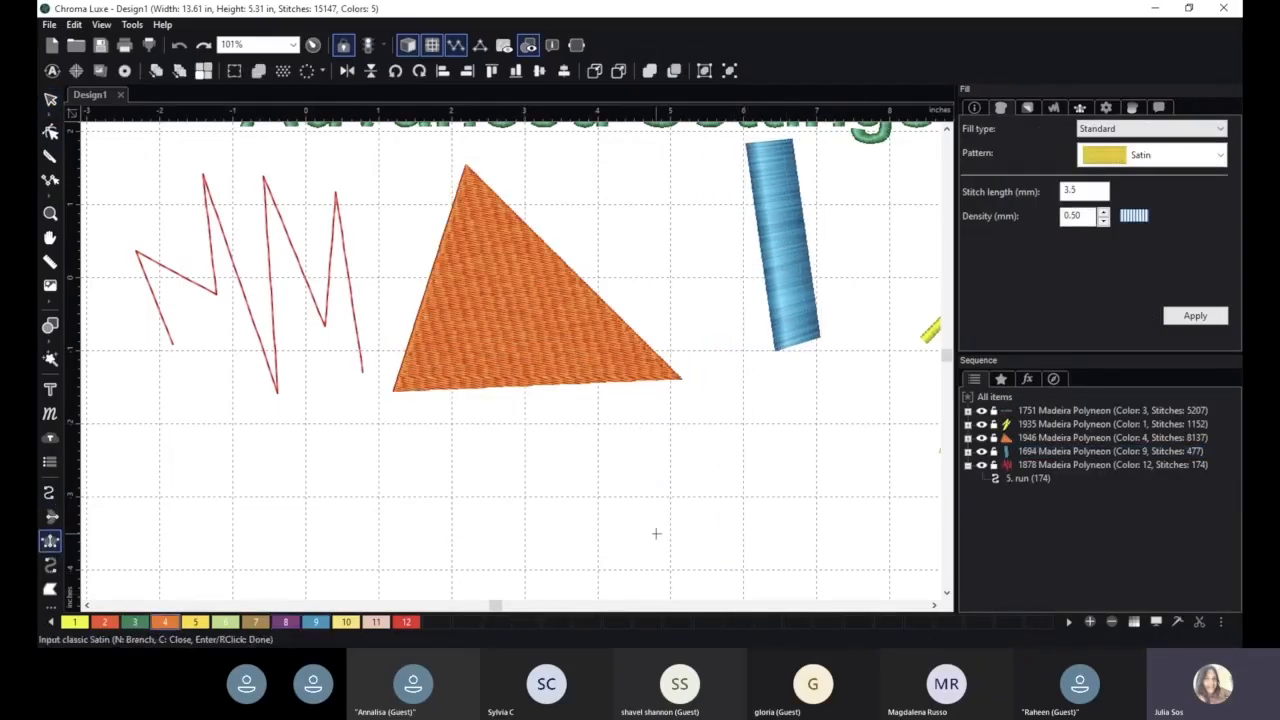
pyautogui.click(525, 424)
pyautogui.click(566, 424)
pyautogui.click(526, 546)
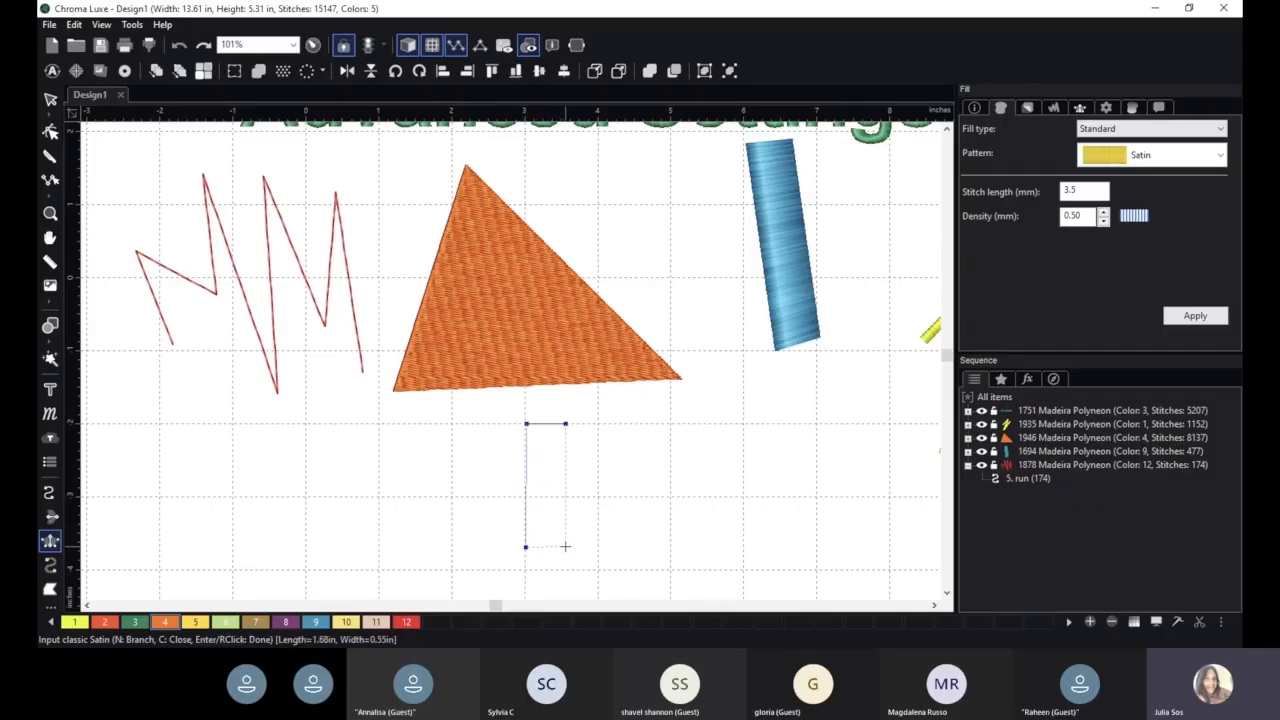
pyautogui.click(563, 546)
pyautogui.press('Return')
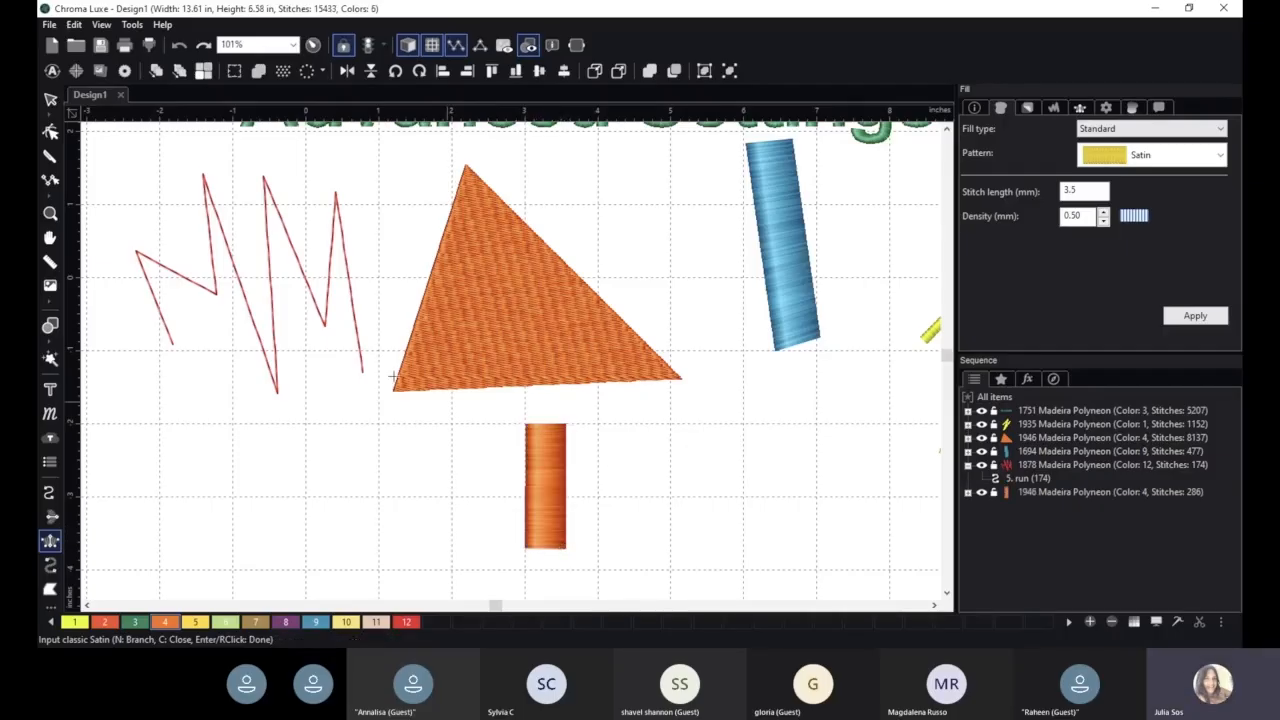
# - Duplicate the orange satin column just to its right, and deselect the copy to compare the two side by side
pyautogui.click(50, 98)
pyautogui.click(554, 495)
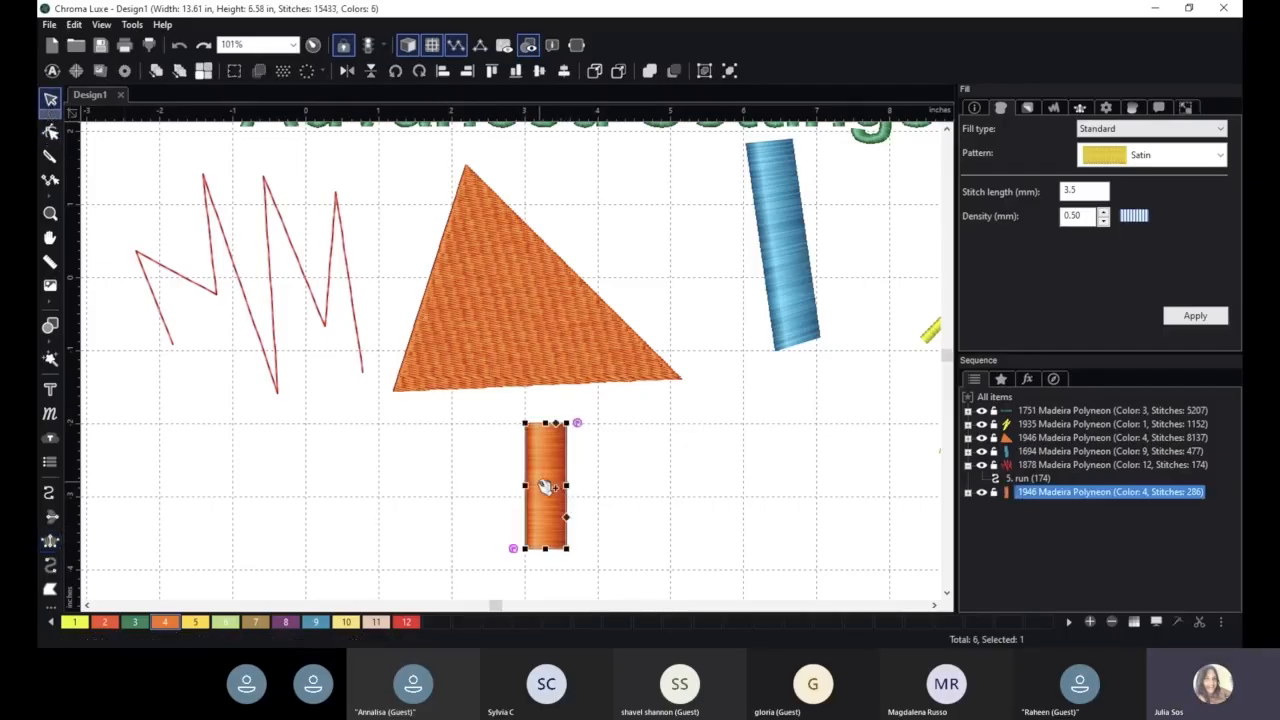
pyautogui.moveTo(557, 497); pyautogui.dragTo(603, 508)
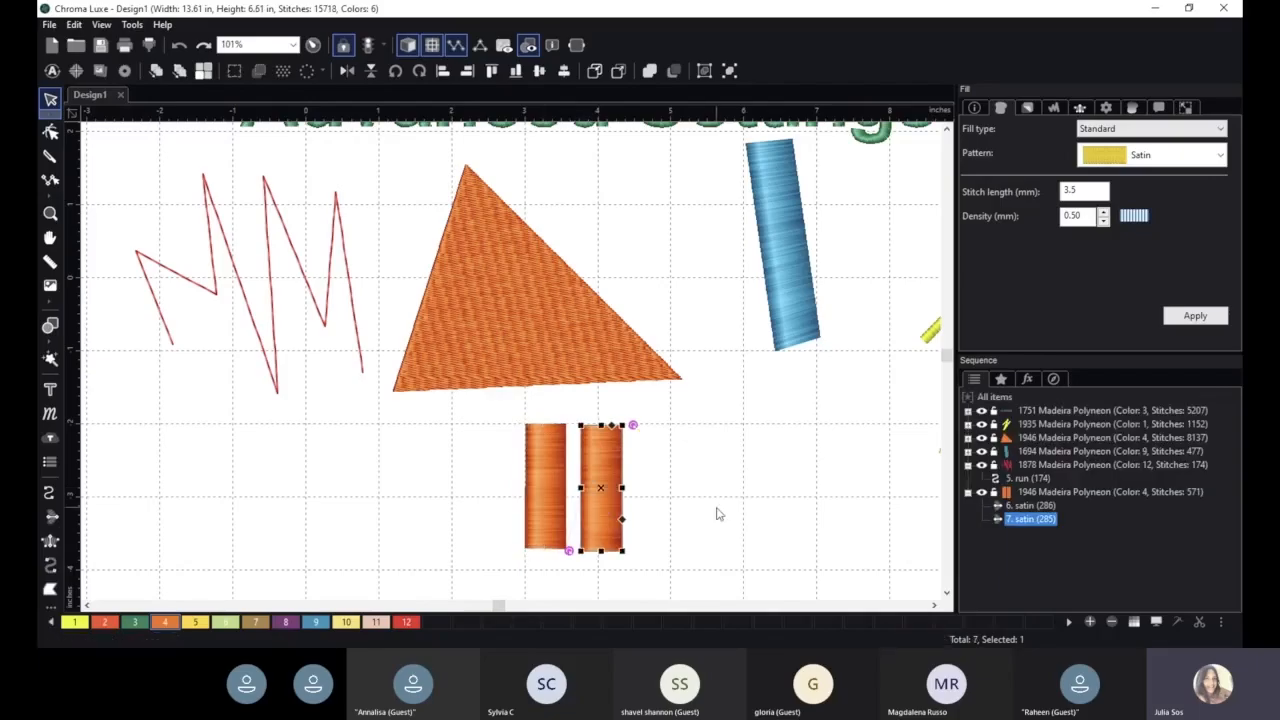
pyautogui.scroll(4, 720, 514)
pyautogui.scroll(2, 707, 431)
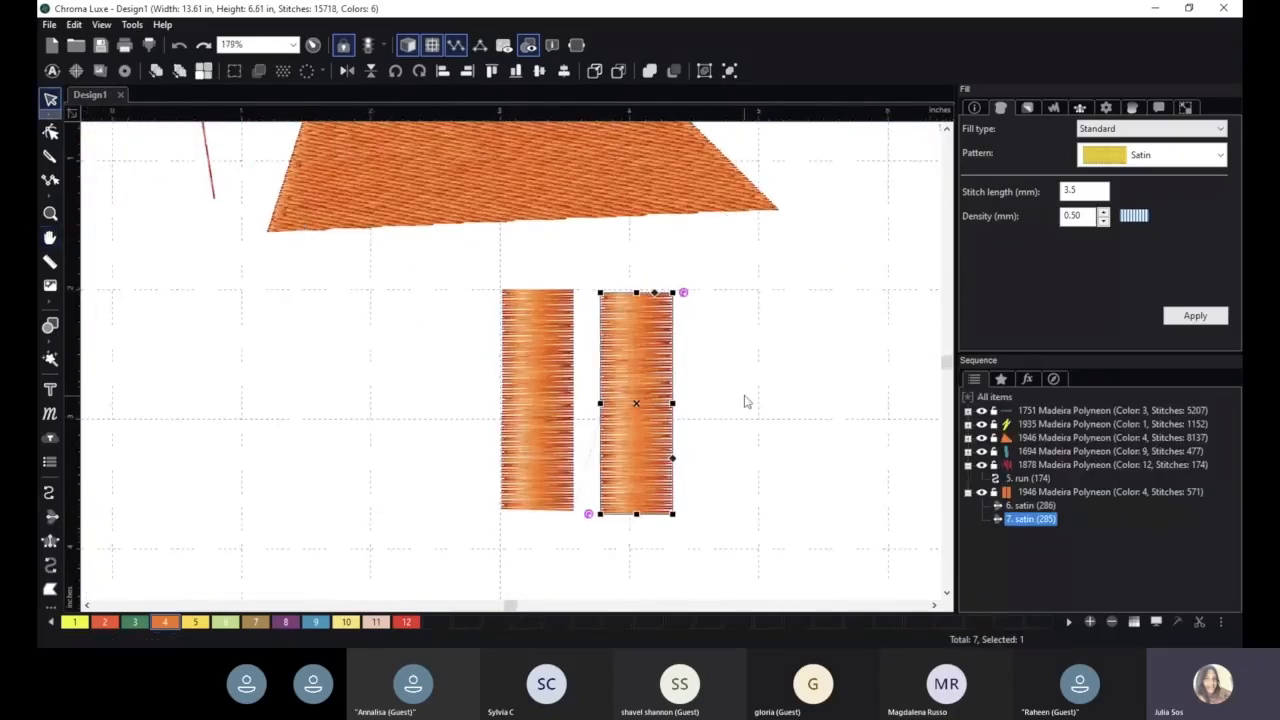
pyautogui.click(716, 378)
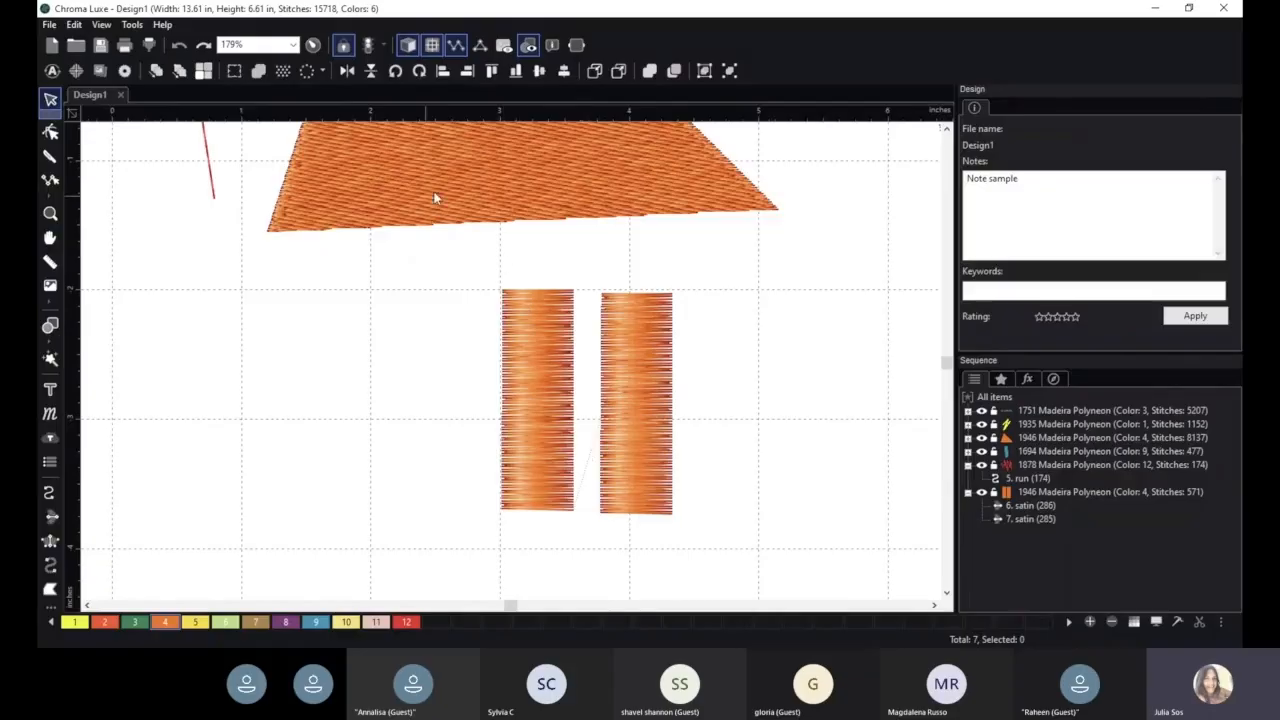
# - Narrow the left orange satin column to about 0.4 in wide to mimic pull, and widen it again to about 0.6 in
pyautogui.click(514, 334)
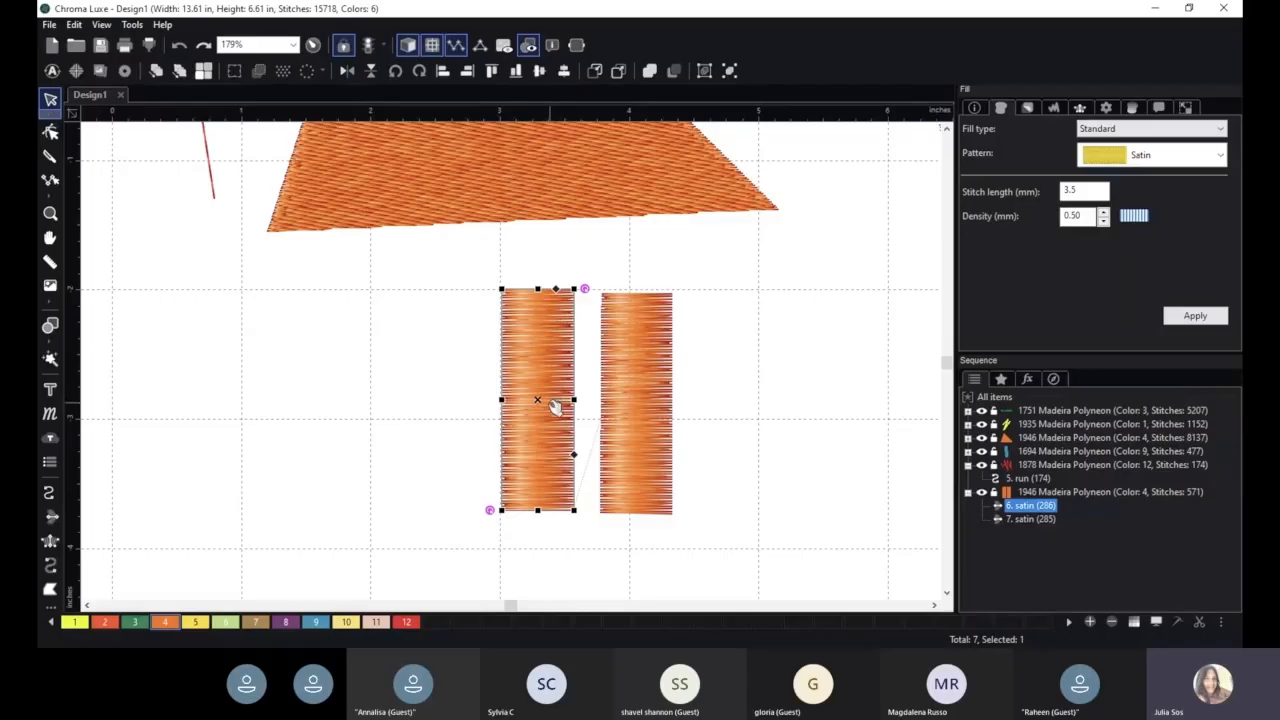
pyautogui.moveTo(574, 400); pyautogui.dragTo(554, 400)
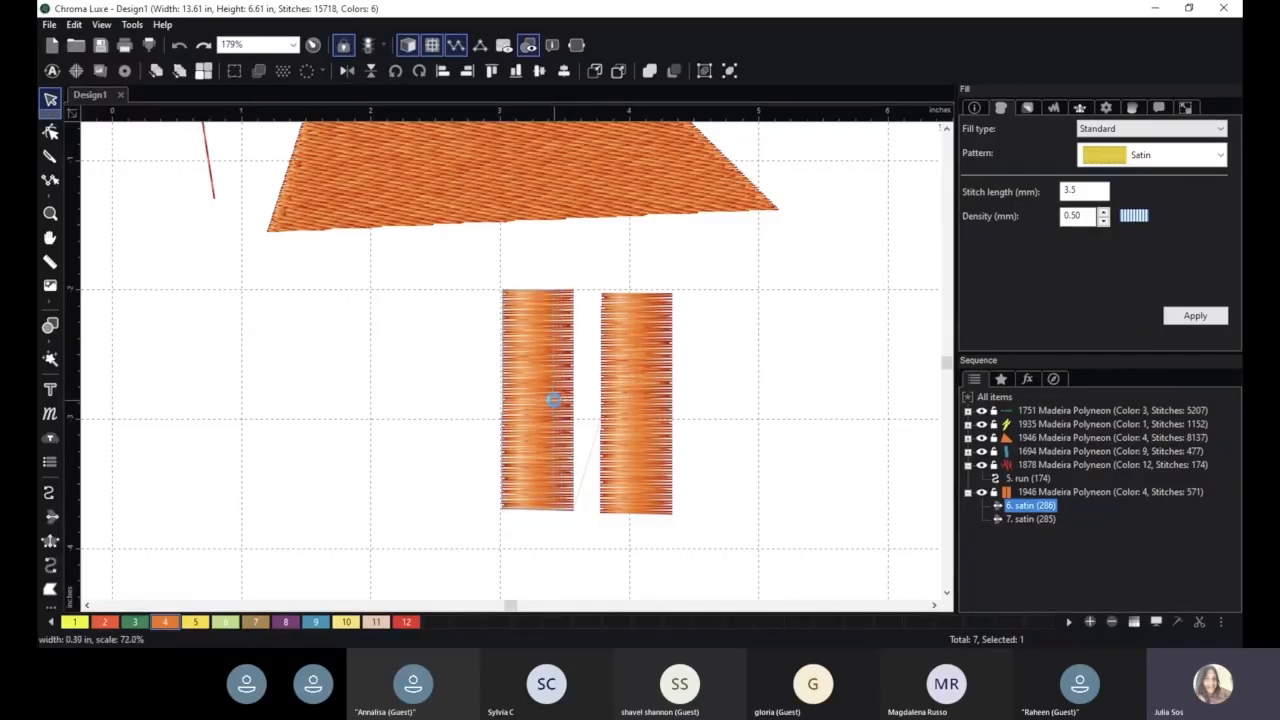
pyautogui.click(617, 545)
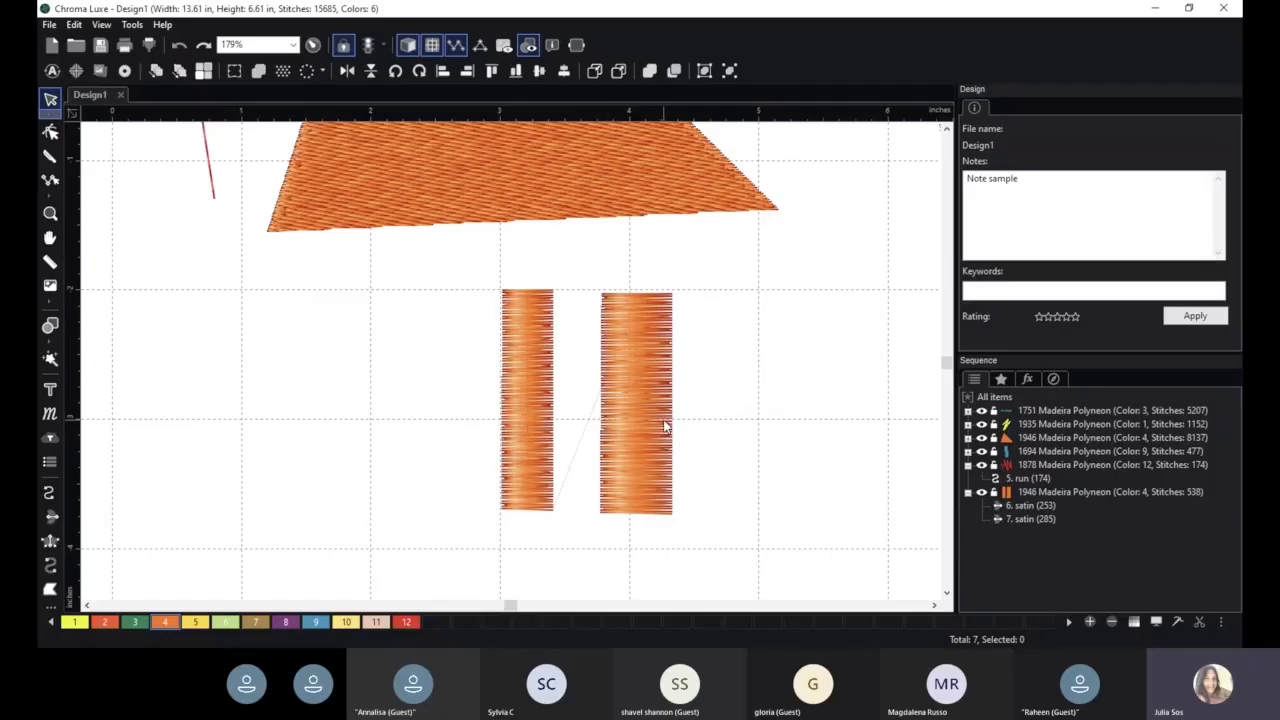
pyautogui.click(534, 394)
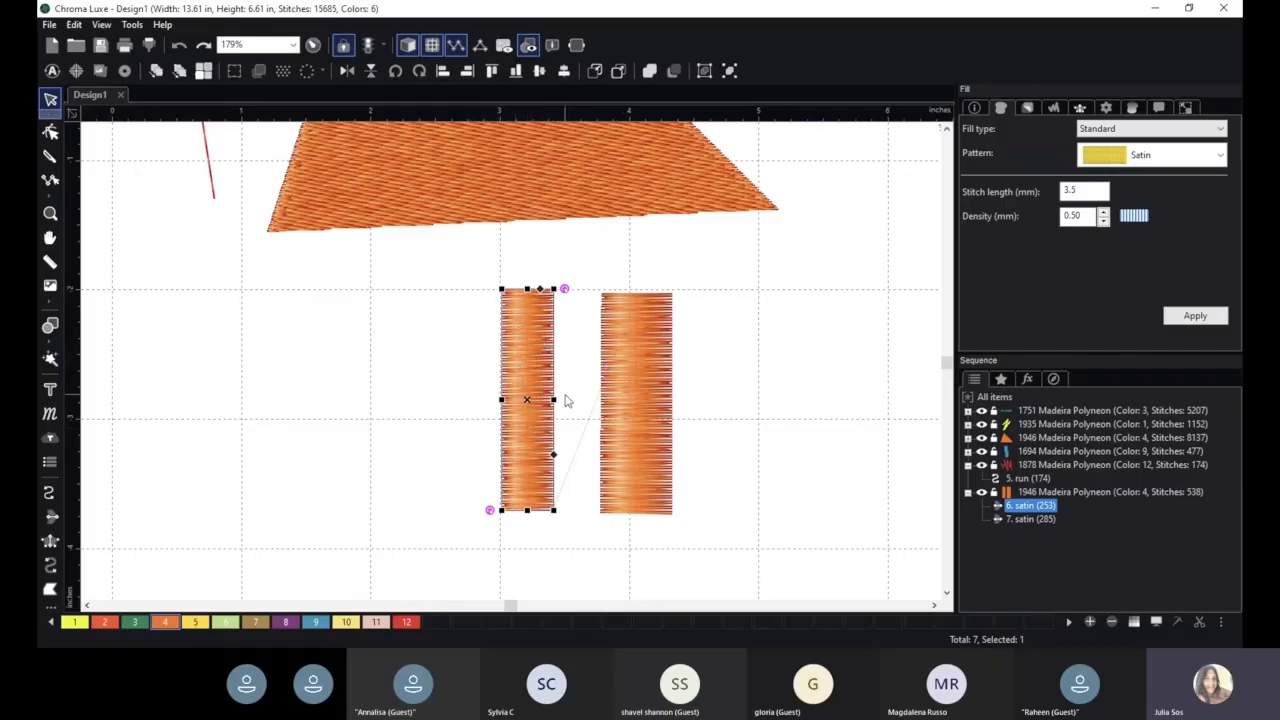
pyautogui.moveTo(556, 400); pyautogui.dragTo(578, 400)
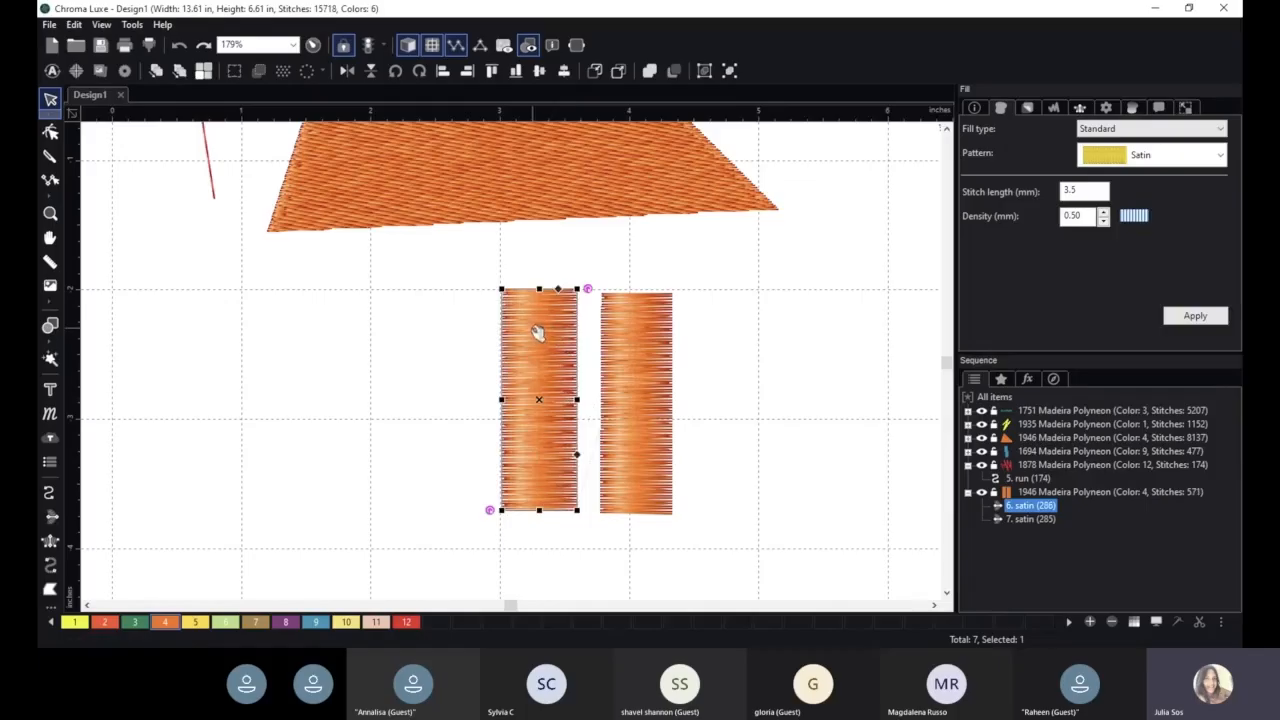
# - Stretch the right orange satin column at both its upper and lower ends to about 2 in long
pyautogui.click(645, 343)
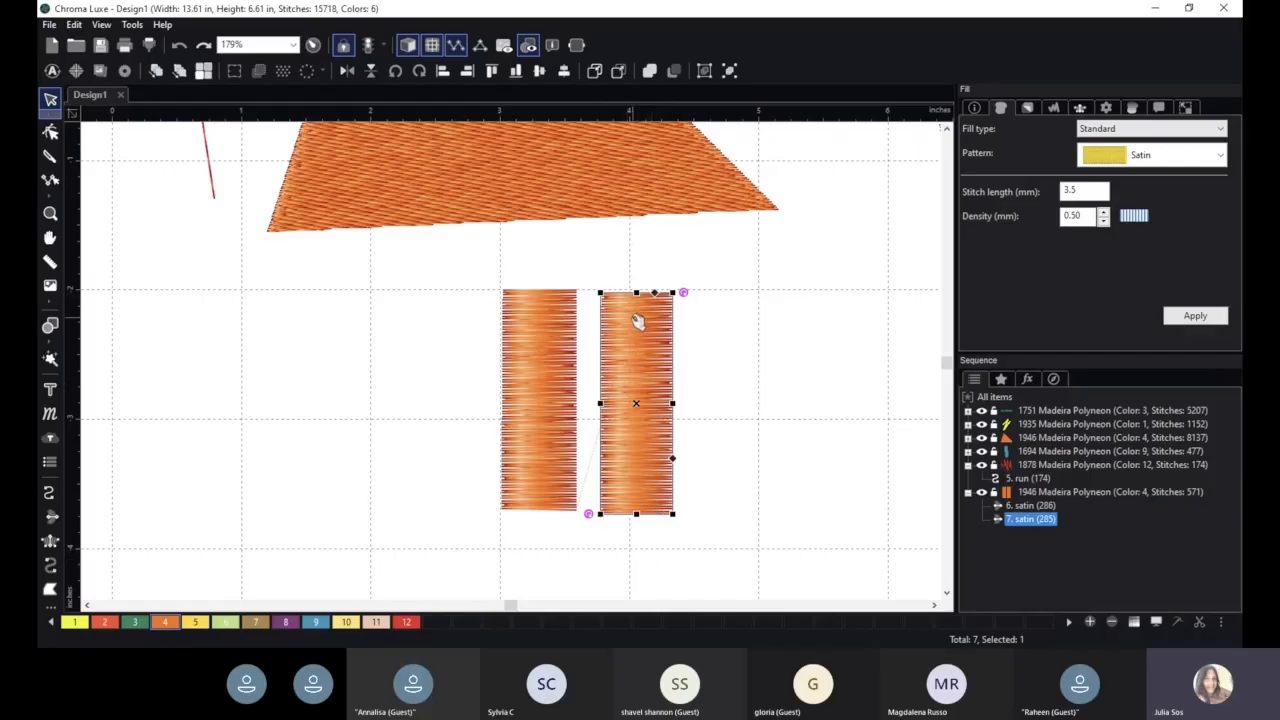
pyautogui.moveTo(636, 291); pyautogui.dragTo(640, 274)
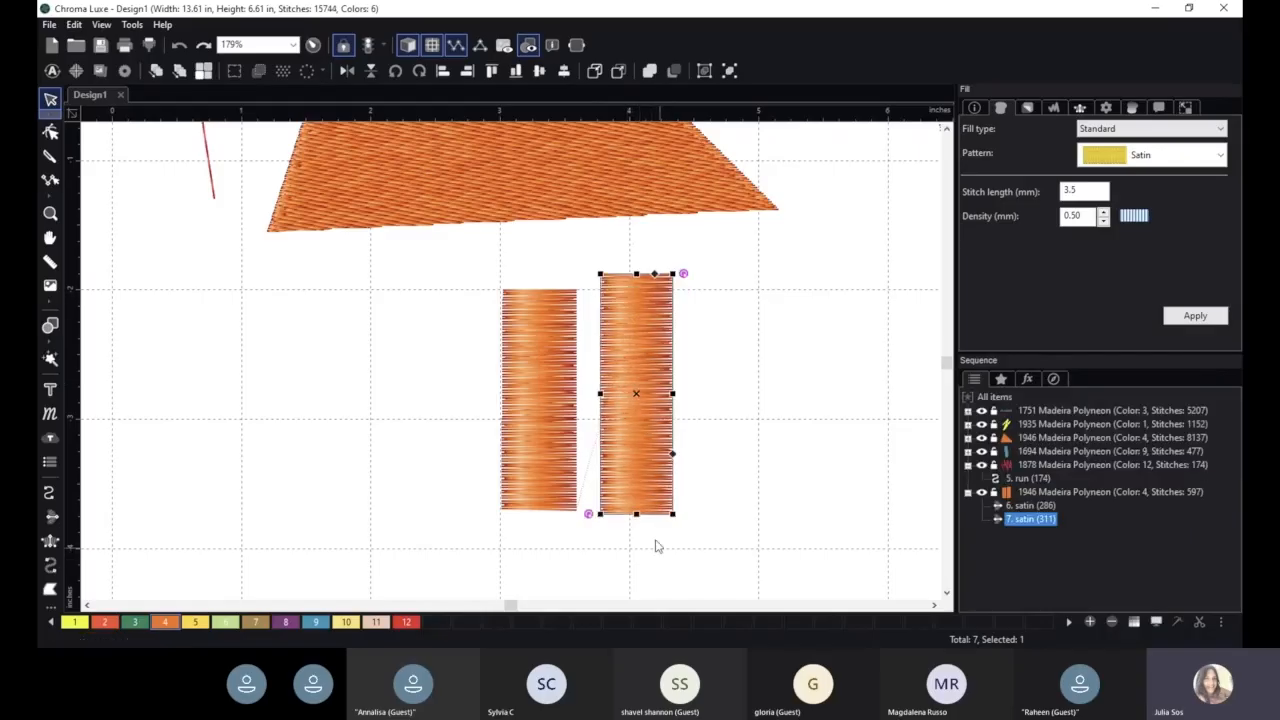
pyautogui.moveTo(636, 514); pyautogui.dragTo(640, 529)
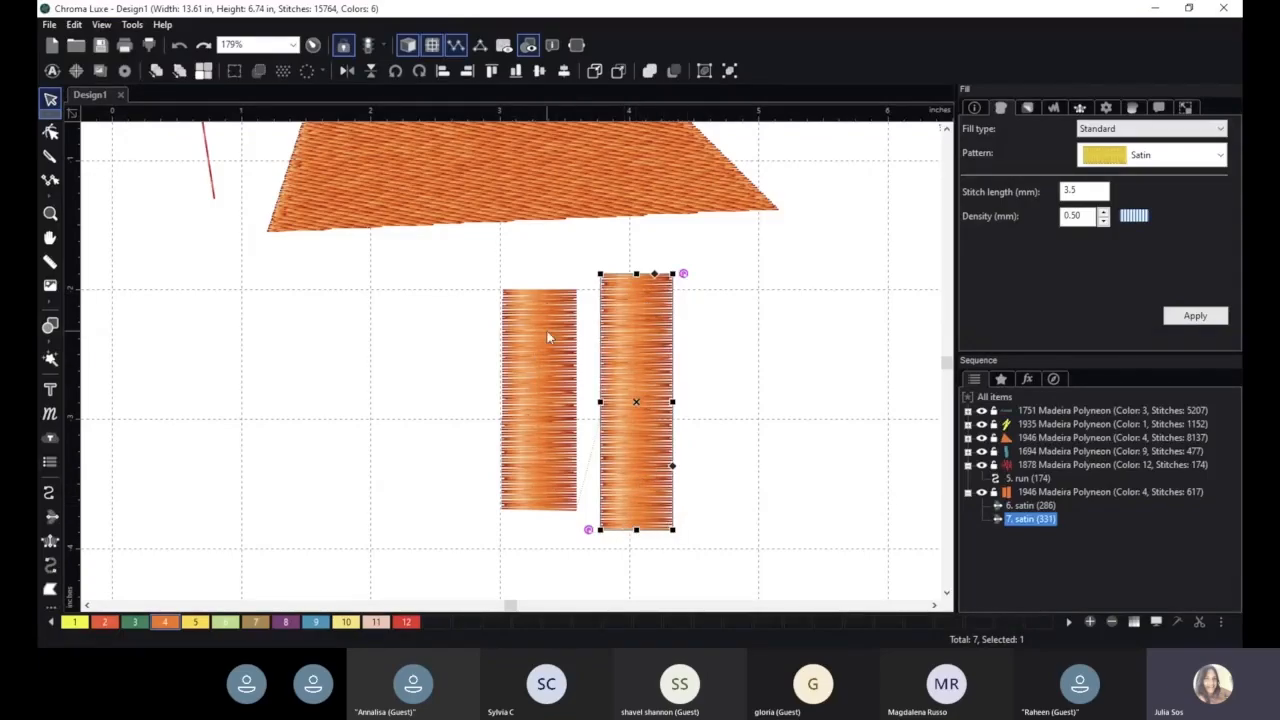
# - Narrow the left orange satin column to about 0.47 in wide from its right edge, and deselect it
pyautogui.click(535, 353)
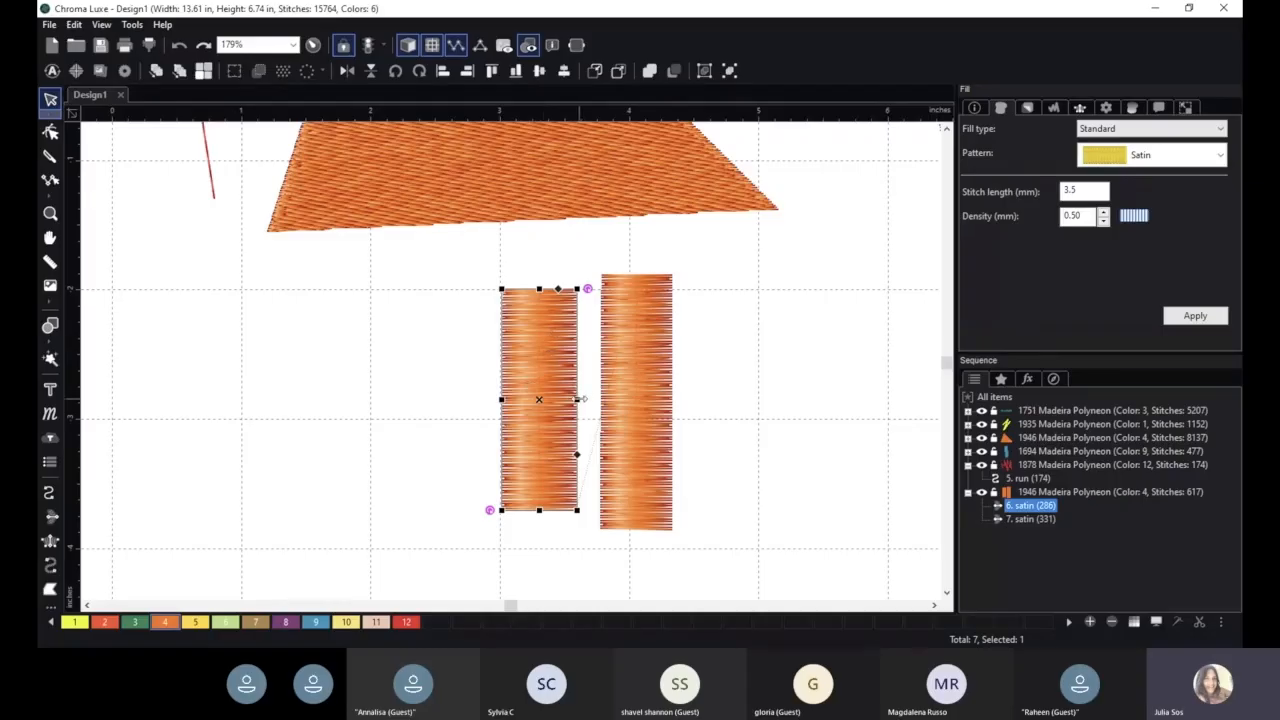
pyautogui.moveTo(577, 399); pyautogui.dragTo(562, 401)
pyautogui.click(817, 417)
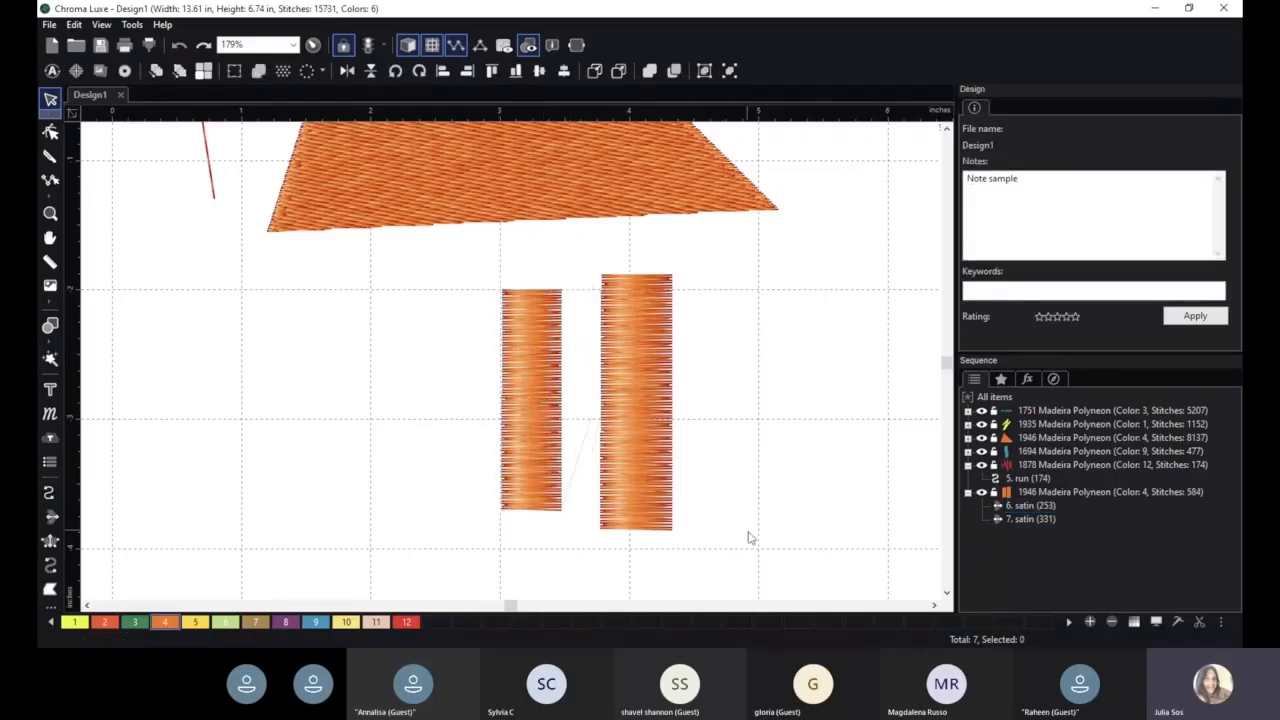
# - Try percentage pull compensation of 130 on the left satin column, and undo it
pyautogui.scroll(-1, 755, 446)
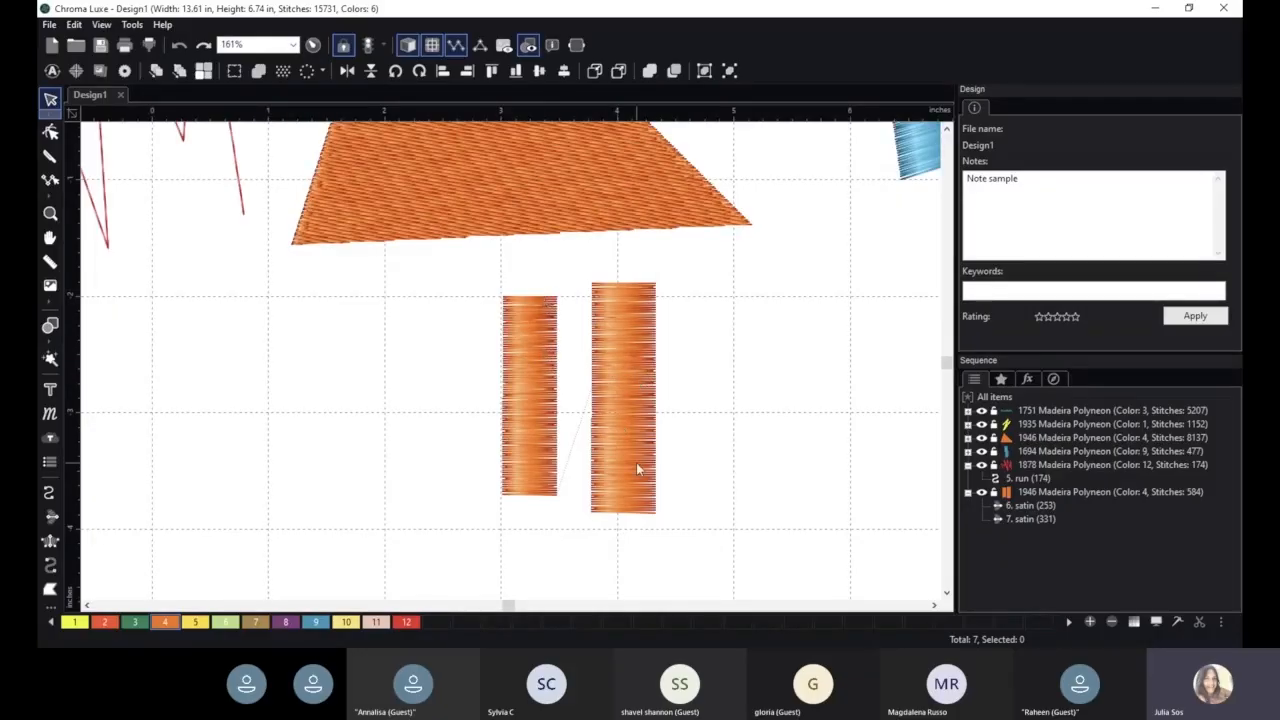
pyautogui.click(535, 338)
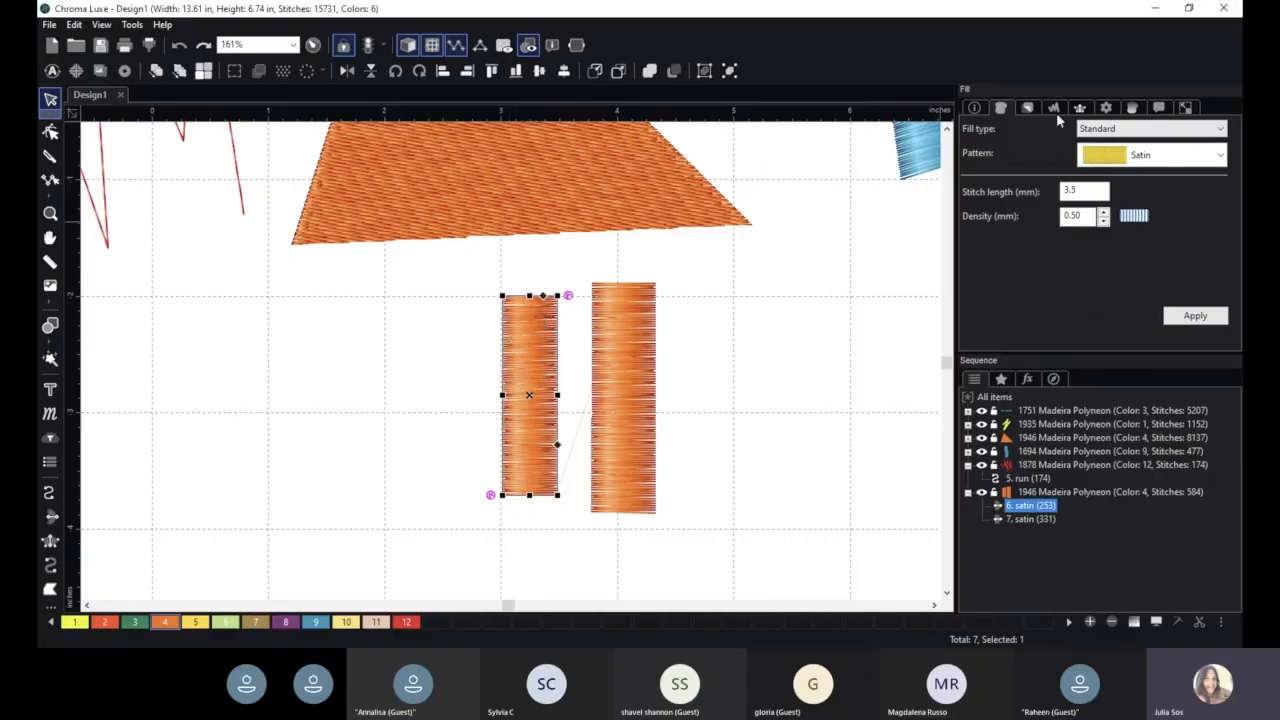
pyautogui.click(1027, 108)
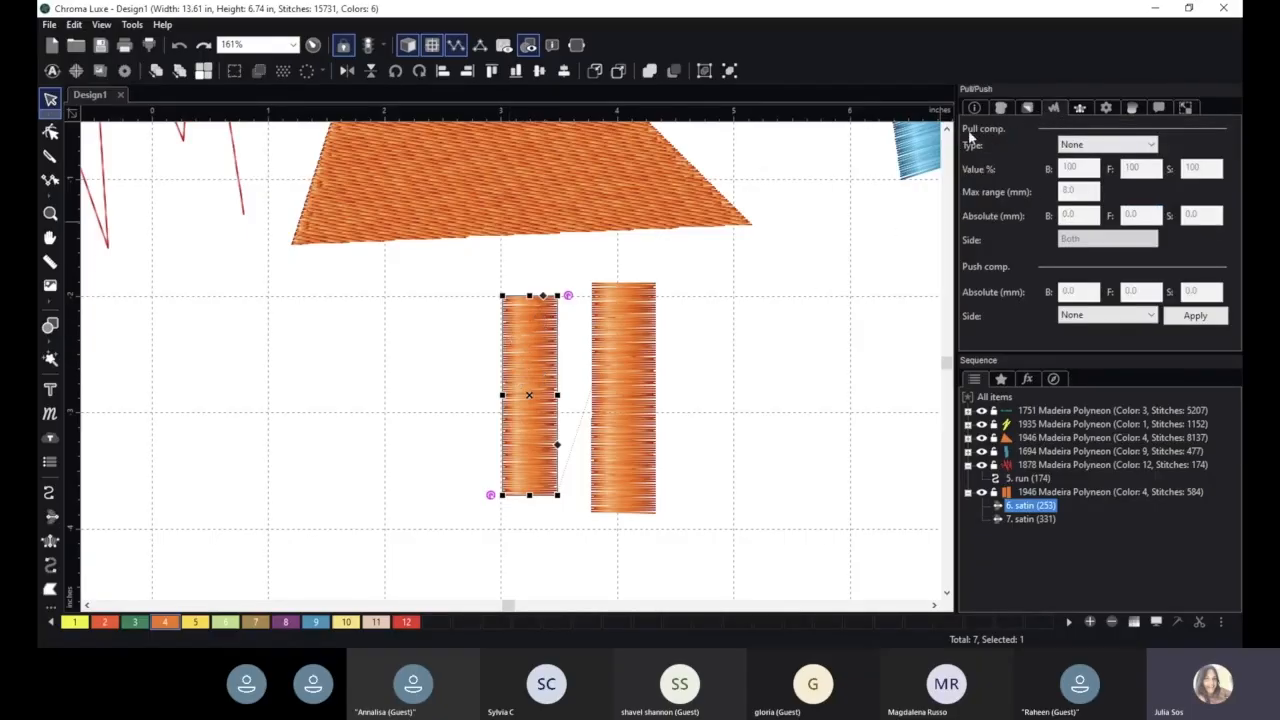
pyautogui.click(1081, 148)
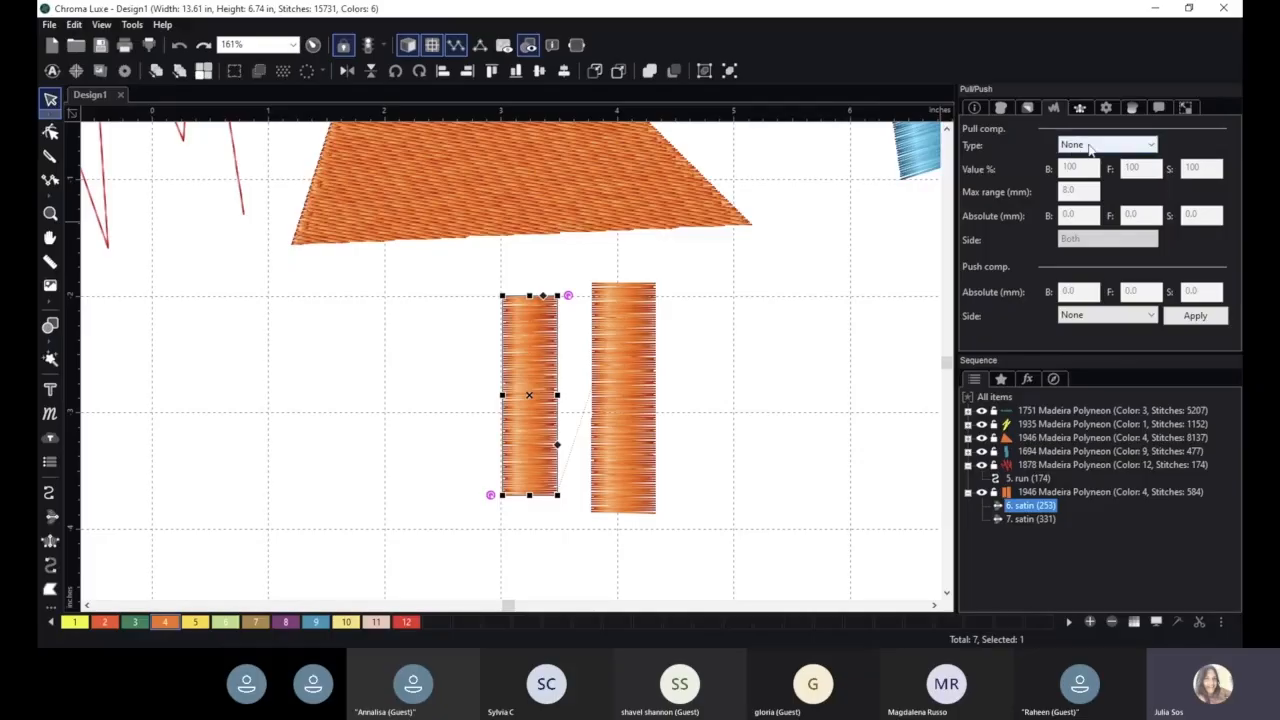
pyautogui.click(1105, 148)
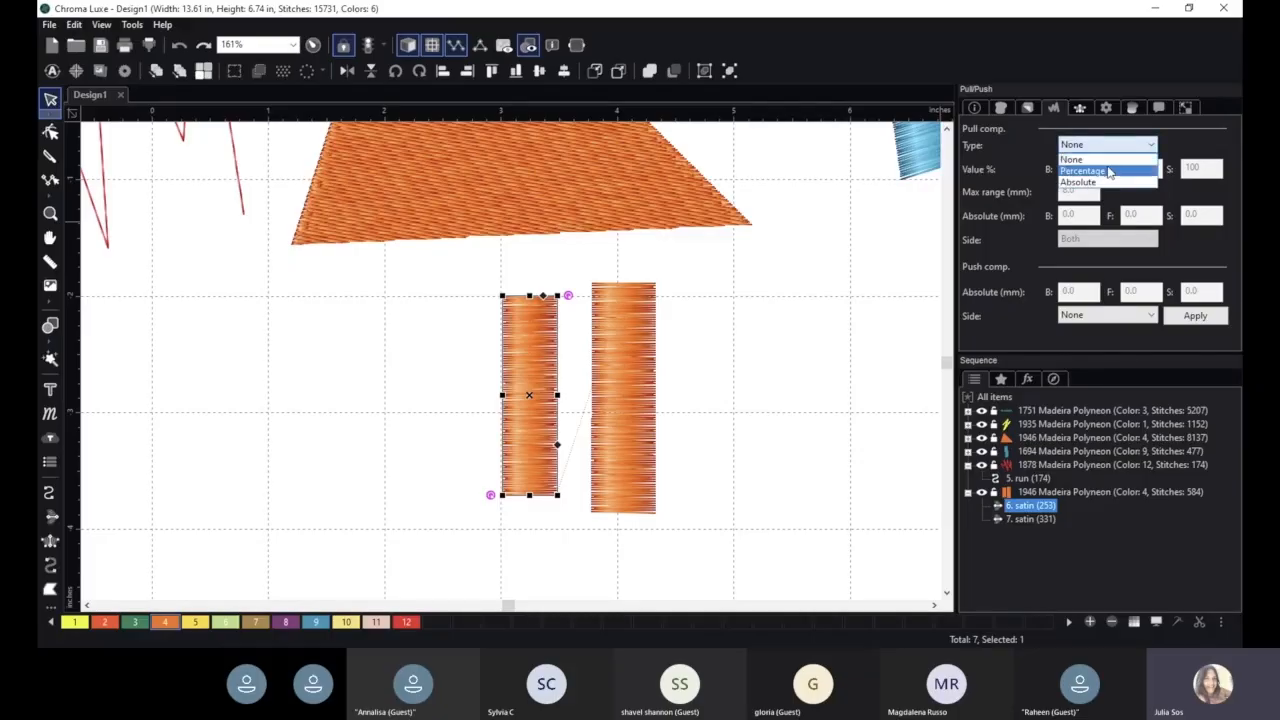
pyautogui.click(1080, 168)
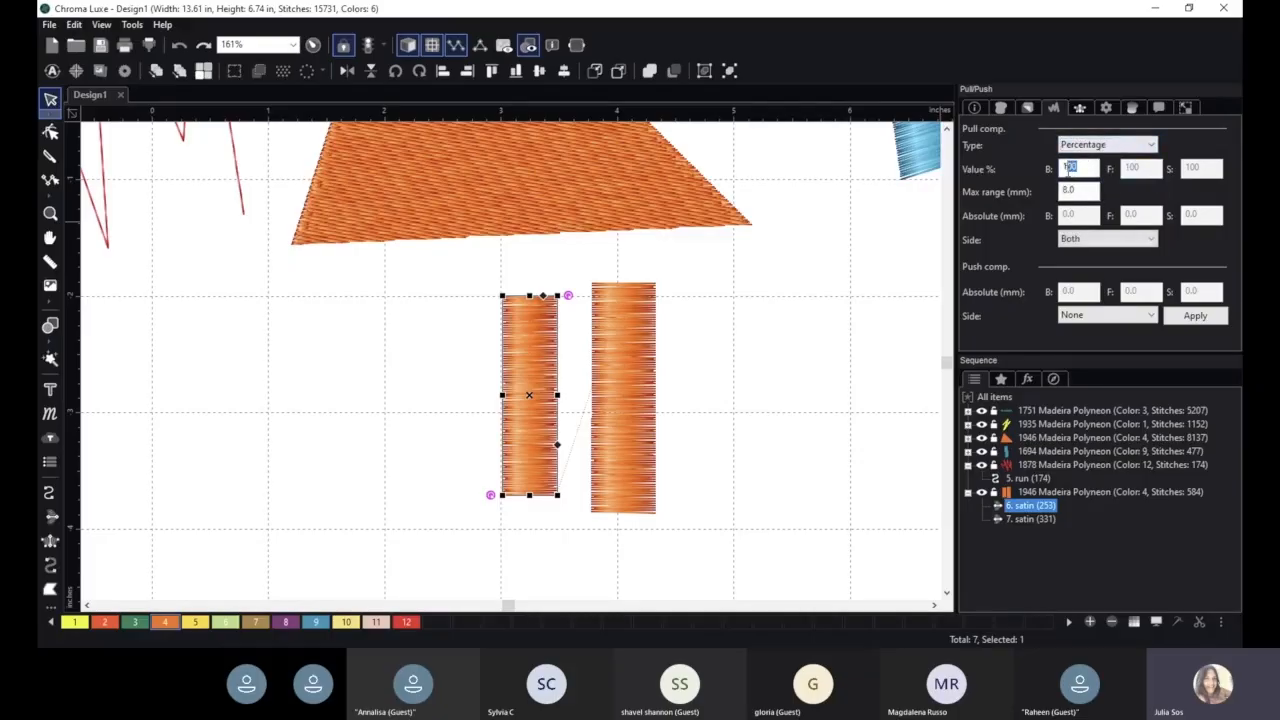
pyautogui.click(1196, 316)
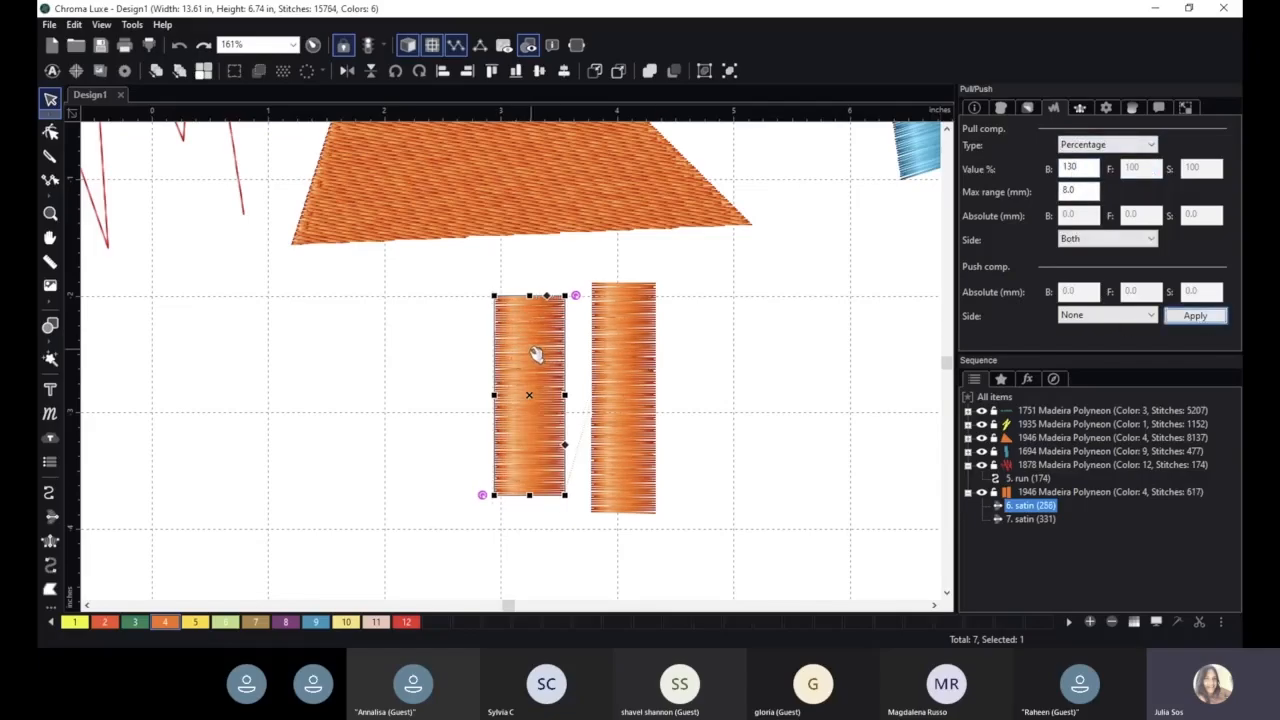
pyautogui.hotkey('ctrl', 'z')
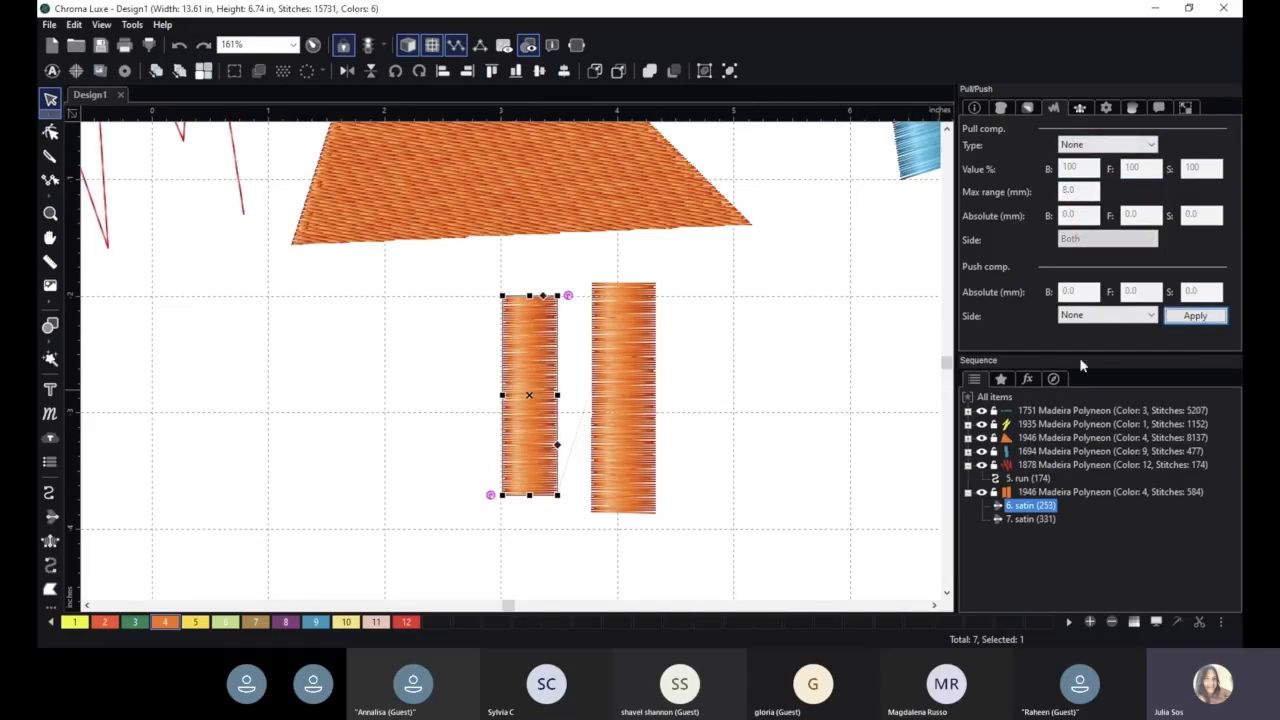
# - Apply percentage-type pull compensation to the left satin column with a B value of 130
pyautogui.click(1112, 146)
pyautogui.click(1091, 172)
pyautogui.click(1085, 168)
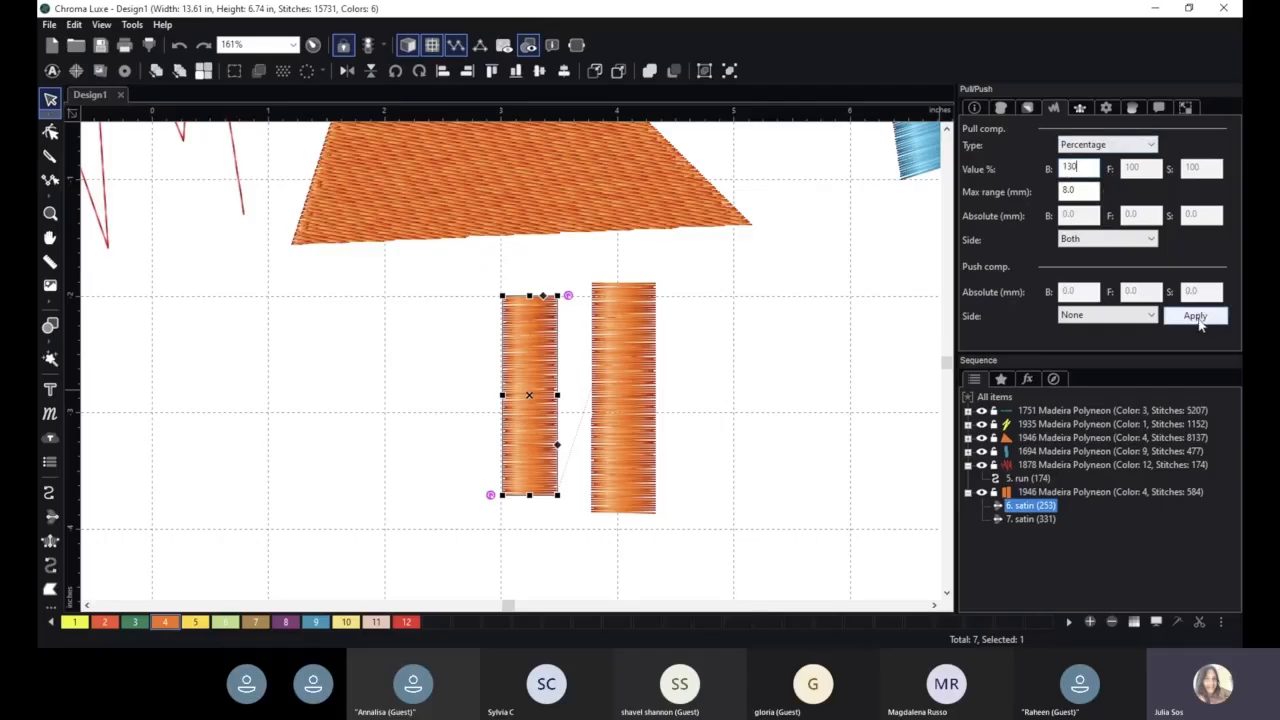
pyautogui.click(1198, 318)
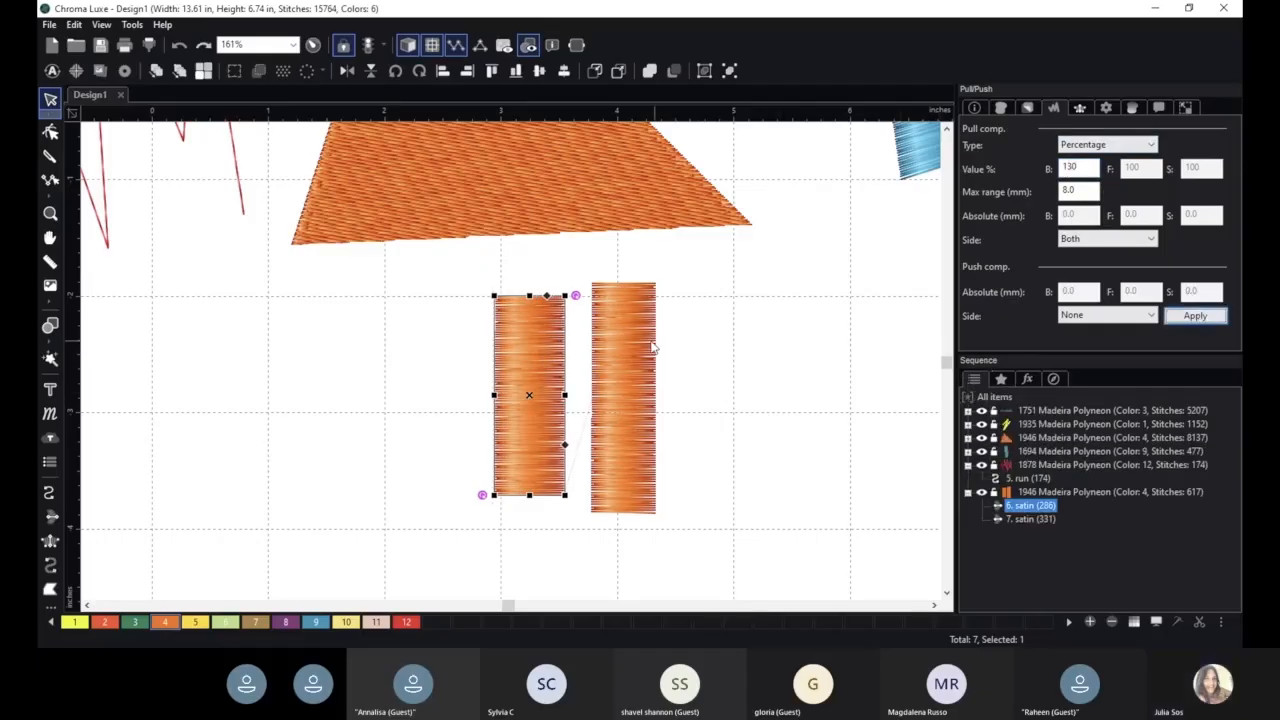
# - Apply push compensation to the right satin column on both sides with an absolute B value of 0.4 mm
pyautogui.click(623, 324)
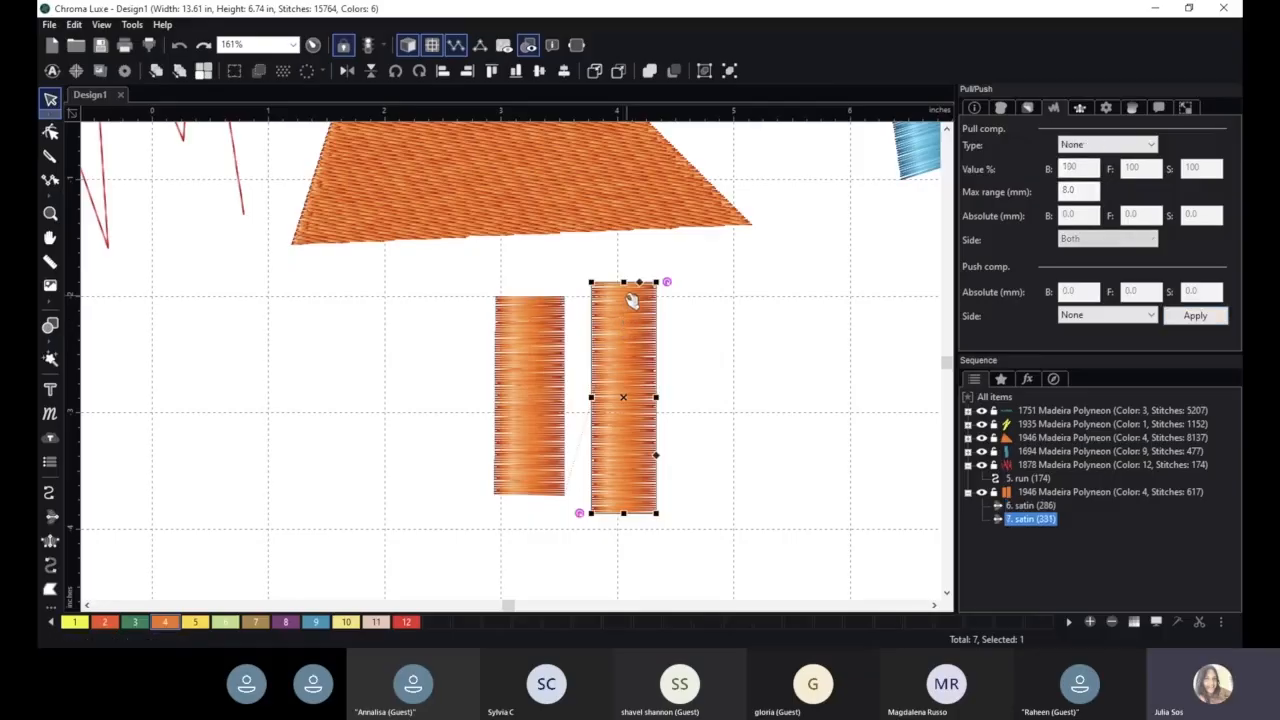
pyautogui.click(1091, 316)
pyautogui.click(1085, 336)
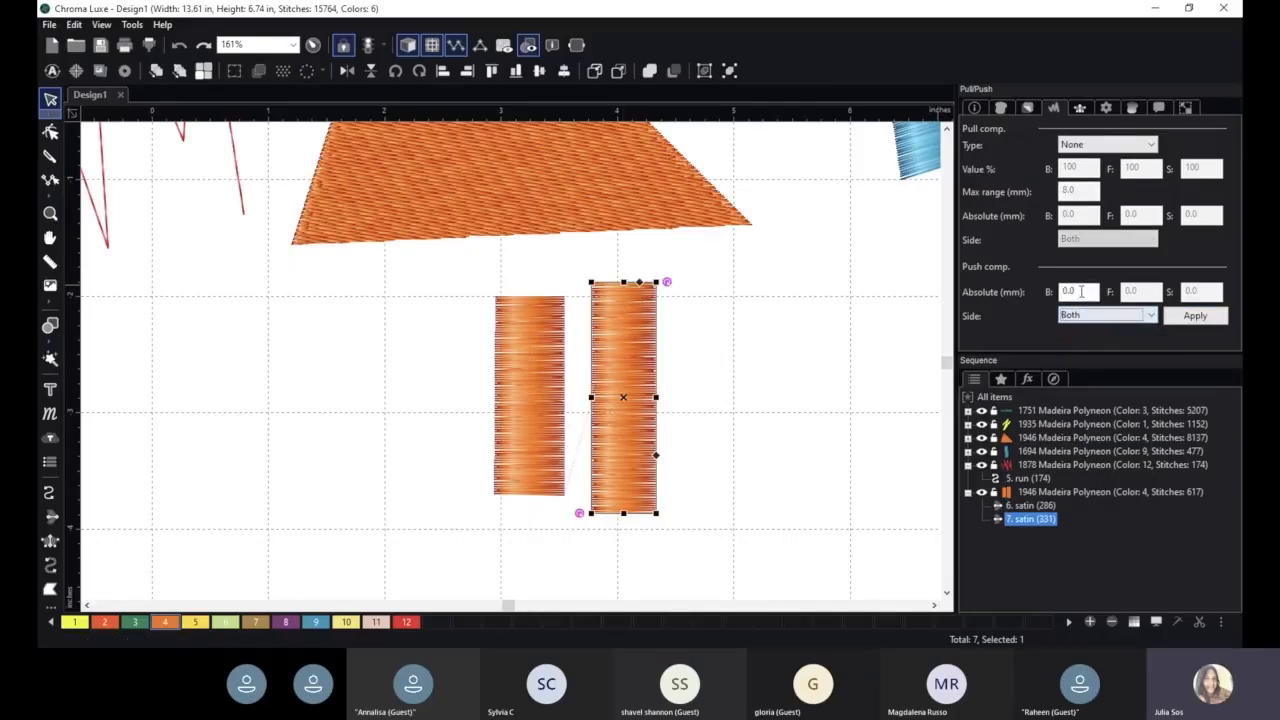
pyautogui.click(1077, 291)
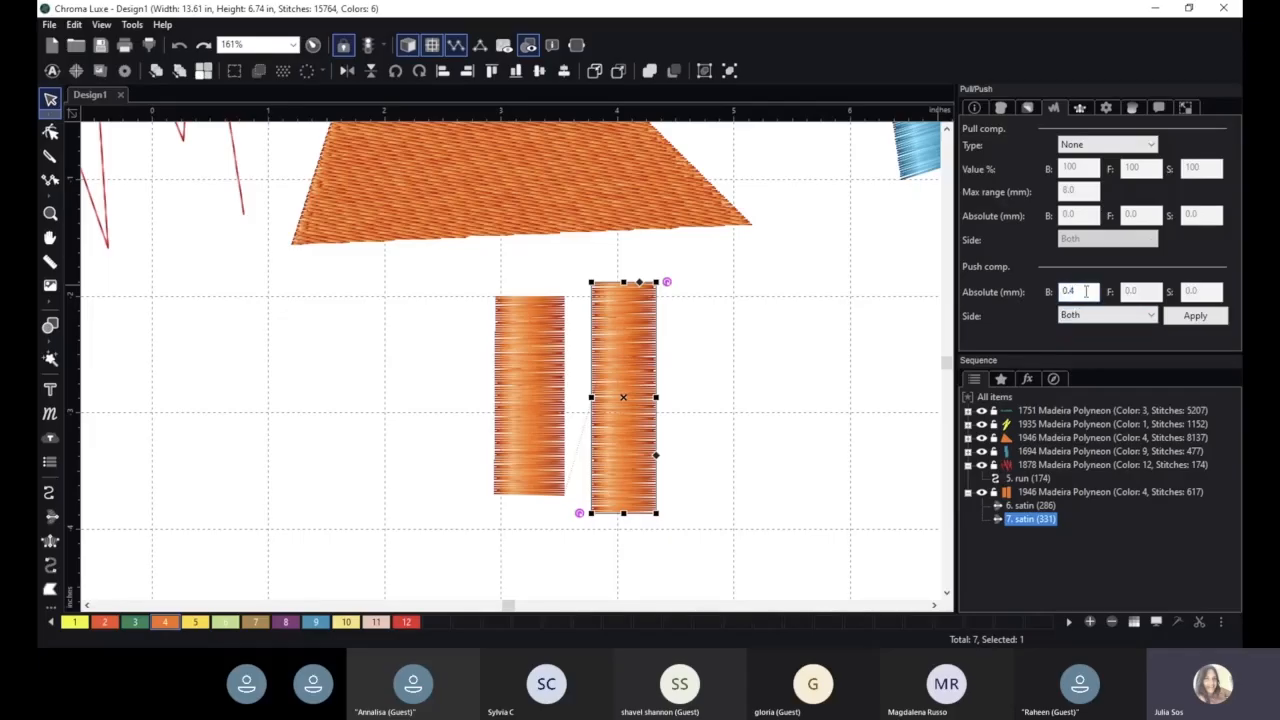
pyautogui.write('4')
pyautogui.click(1196, 316)
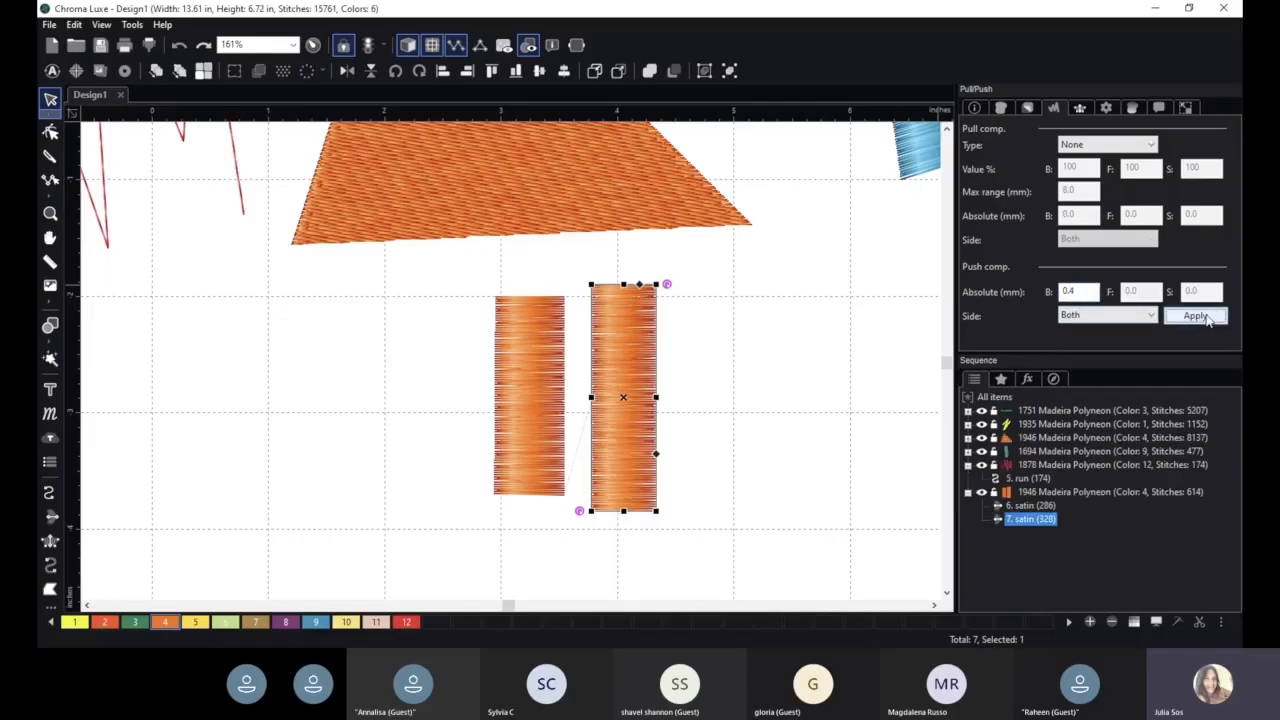
# - Increase the right column's absolute push compensation to 0.6 mm, and raise it further to 1.0 mm
pyautogui.click(1069, 291)
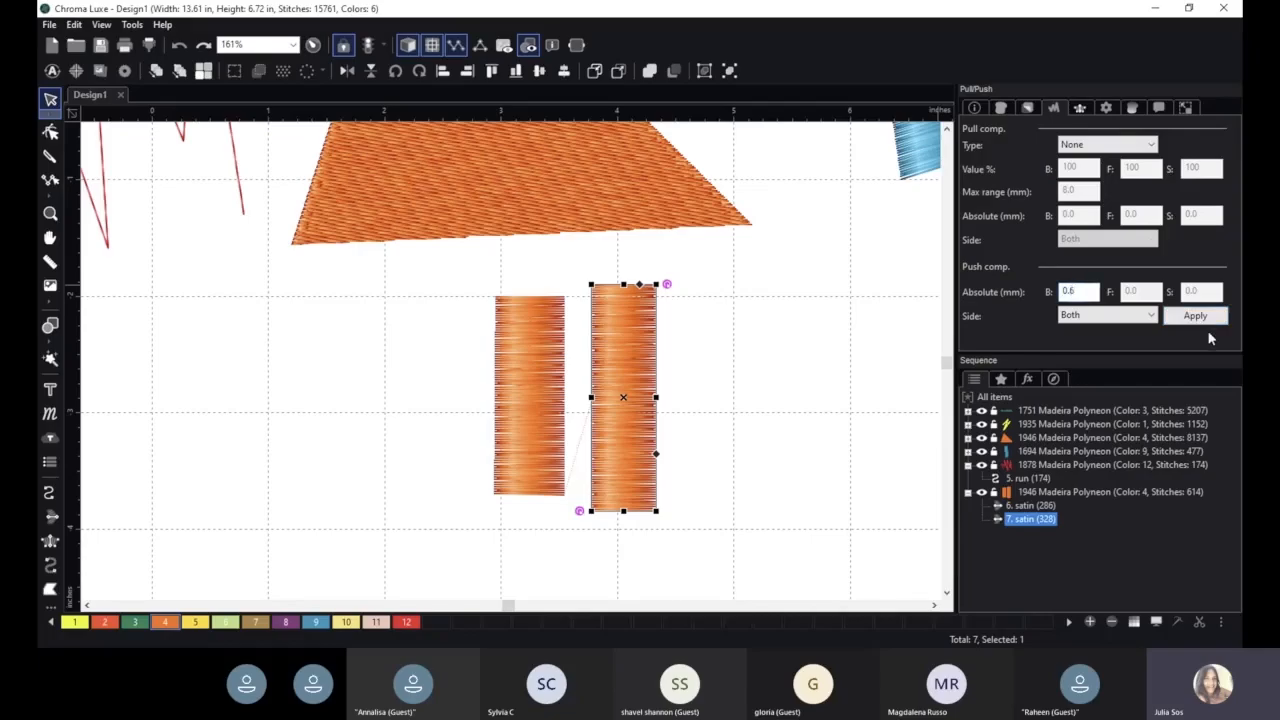
pyautogui.write('6')
pyautogui.click(1196, 316)
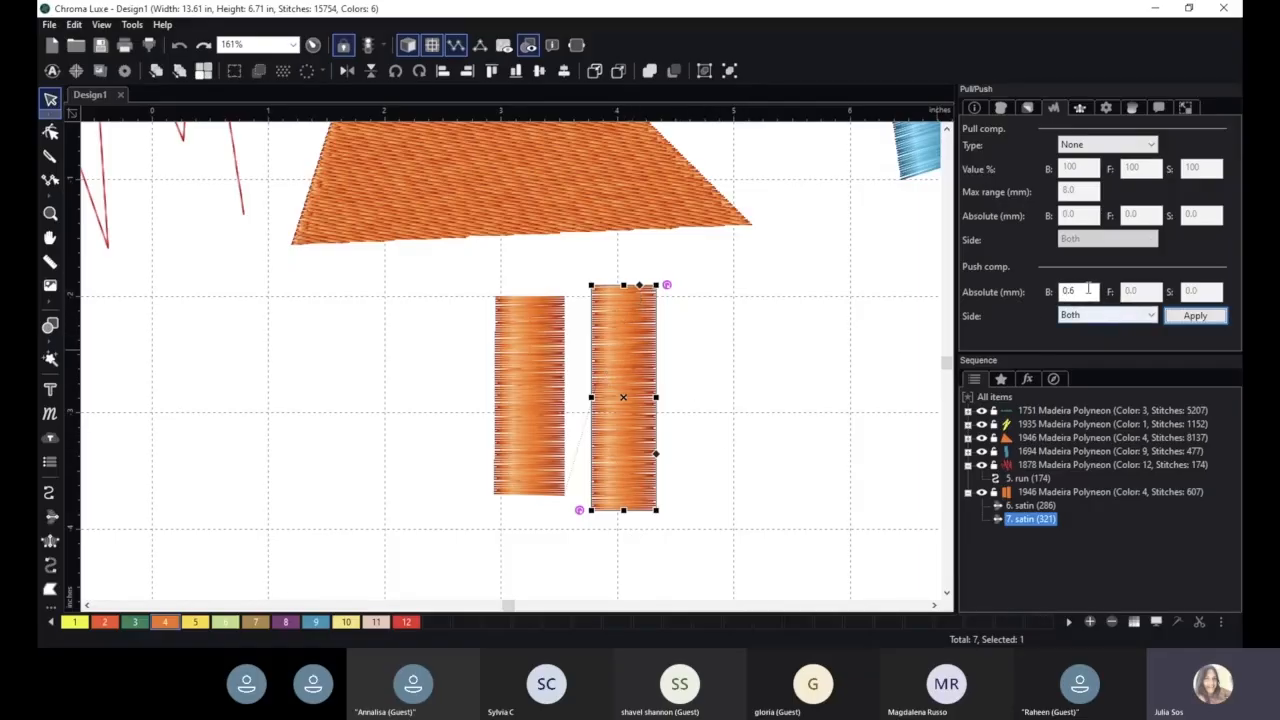
pyautogui.doubleClick(1068, 291)
pyautogui.write('1')
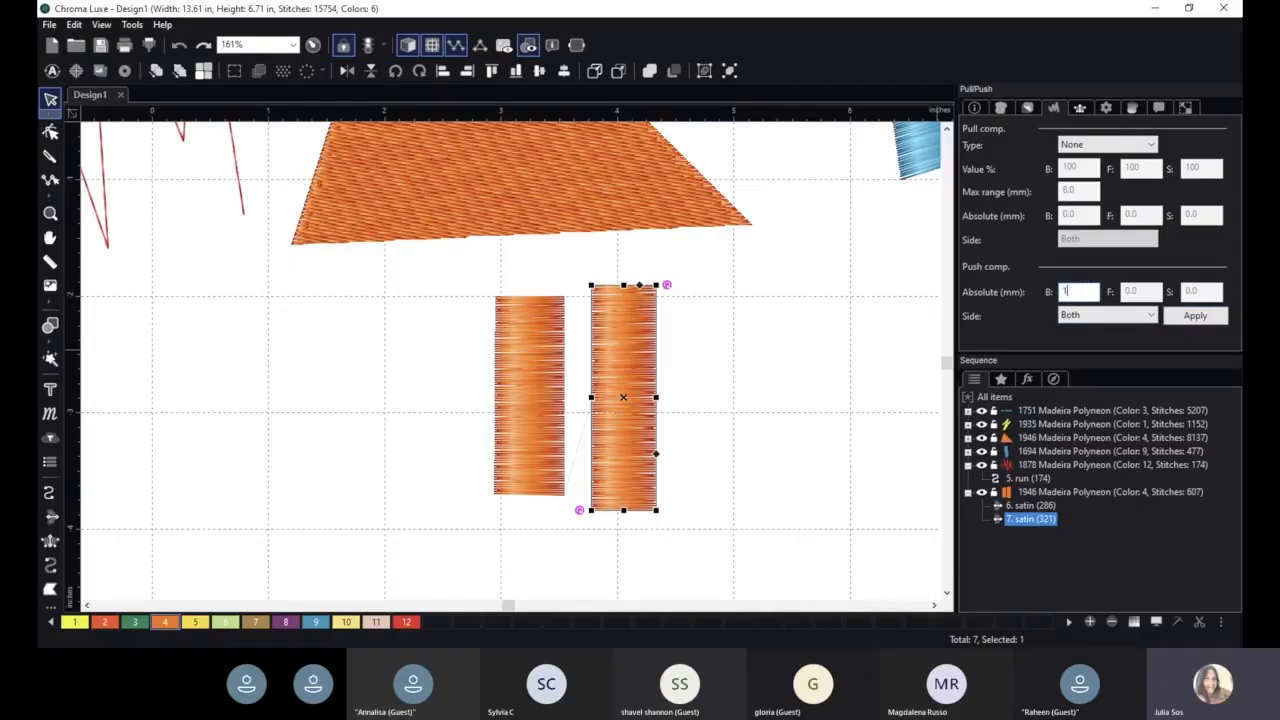
pyautogui.click(1195, 315)
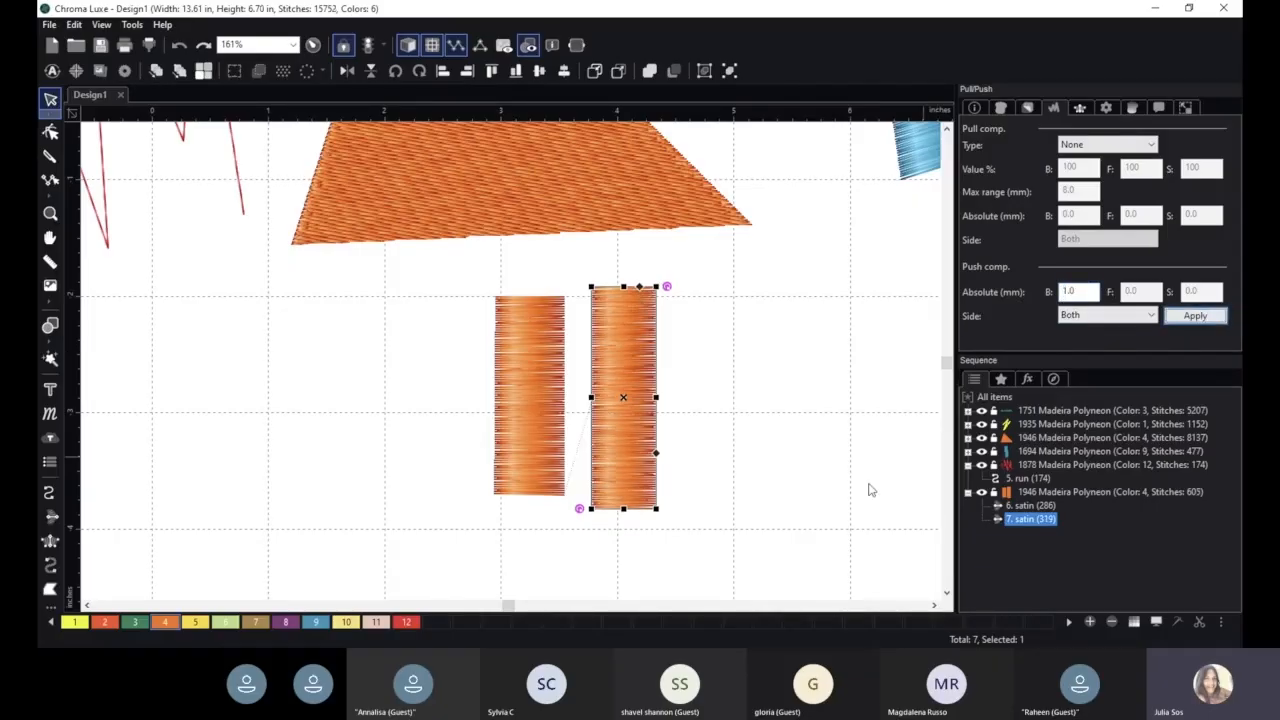
# - Set the right satin column's absolute push compensation to 3.0 mm, and deselect the column
pyautogui.doubleClick(1090, 291)
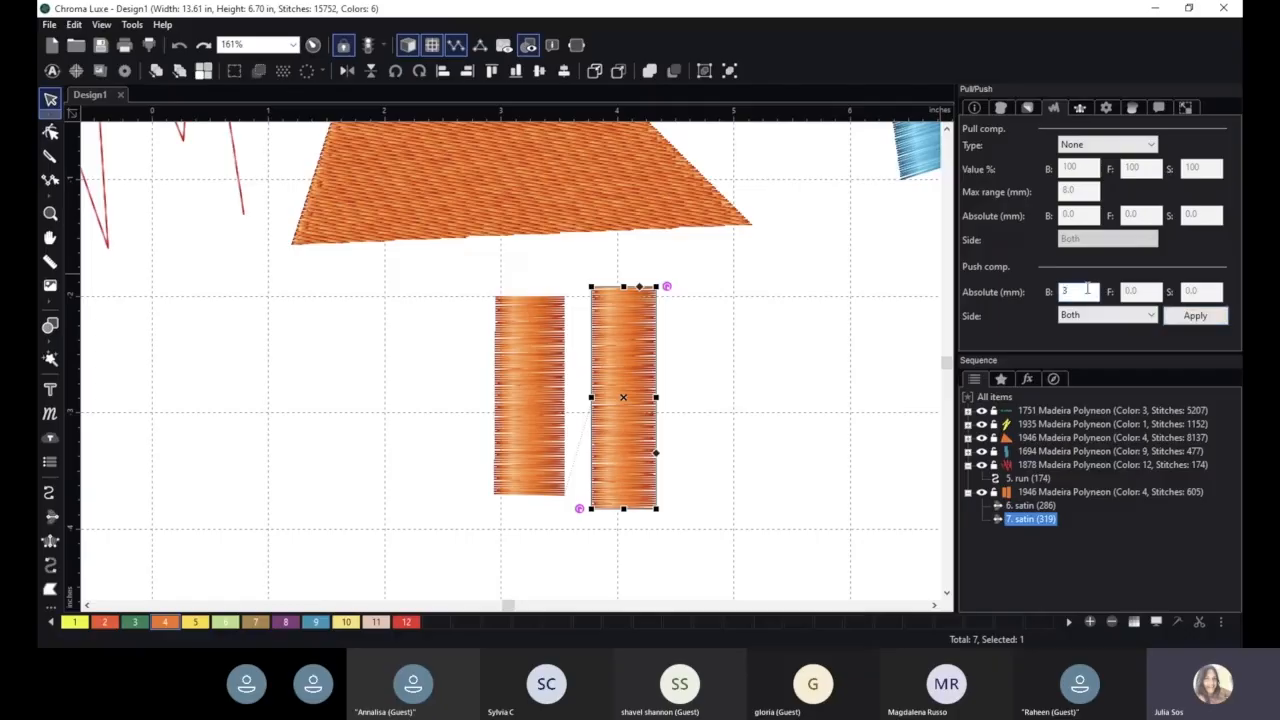
pyautogui.click(1205, 318)
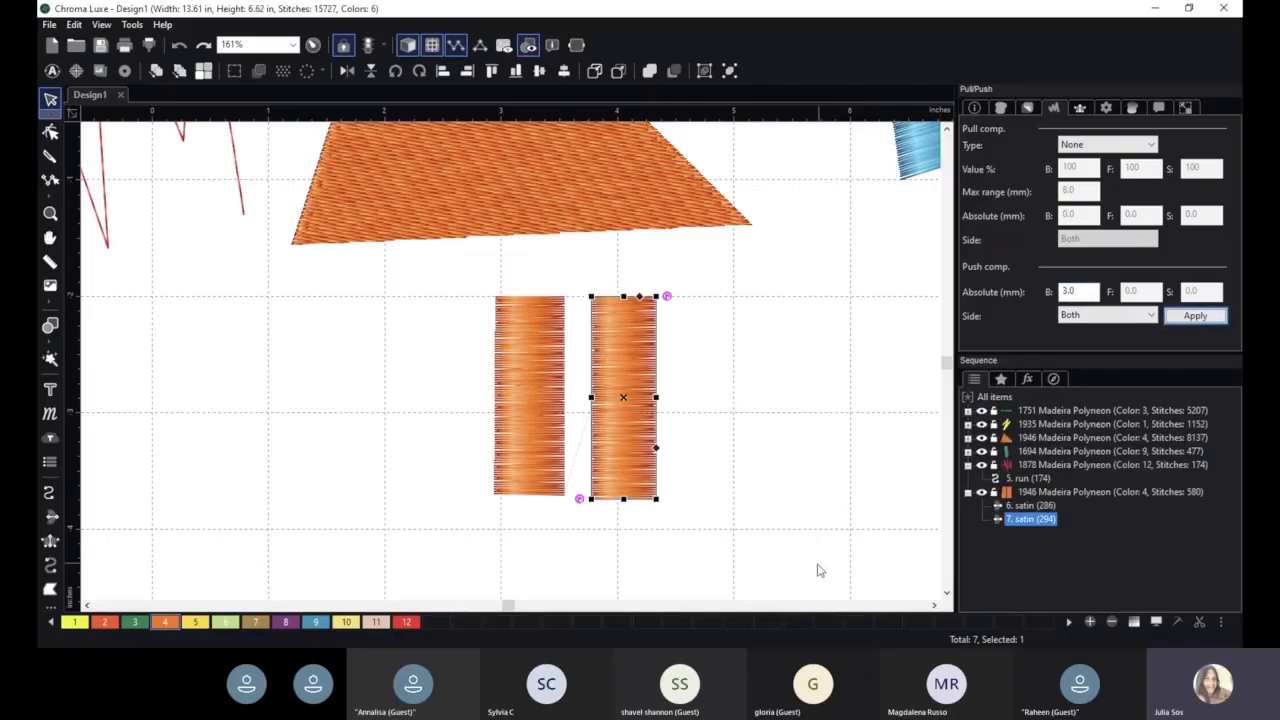
pyautogui.click(778, 516)
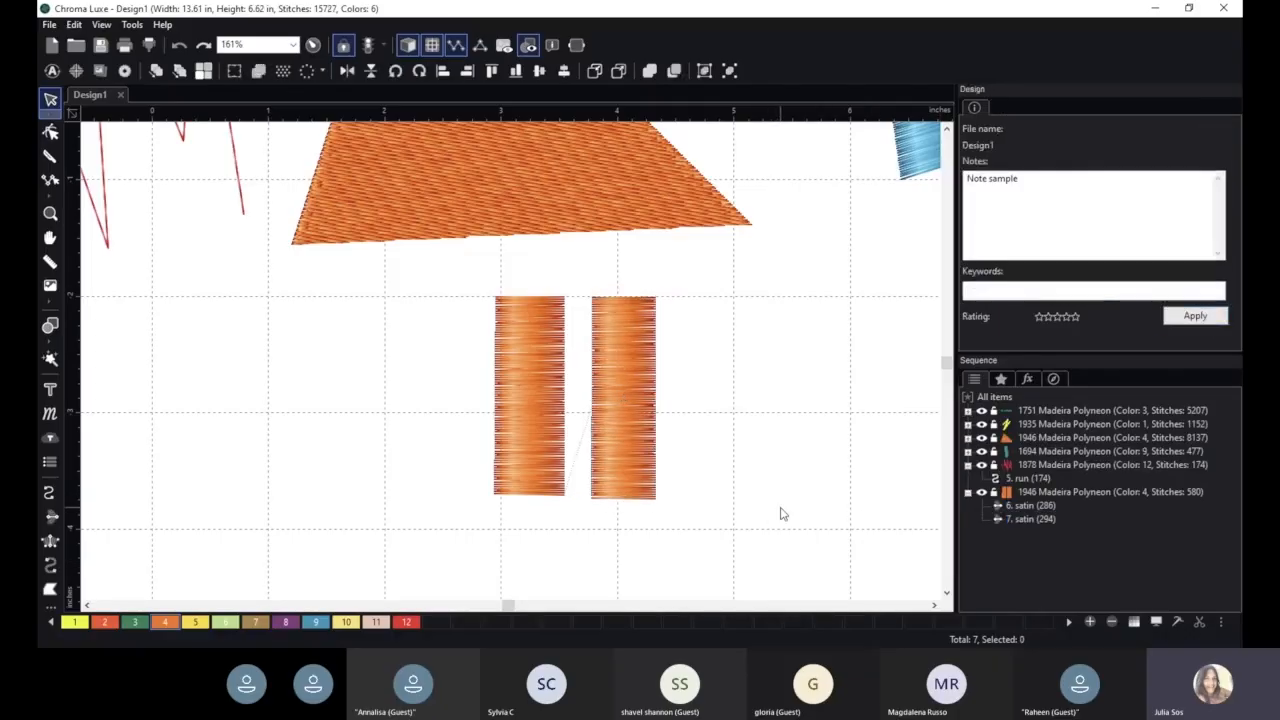
# - Examine the two compensated orange satin columns in turn, and compare them against the rest of the design
pyautogui.click(525, 366)
pyautogui.click(611, 367)
pyautogui.click(532, 358)
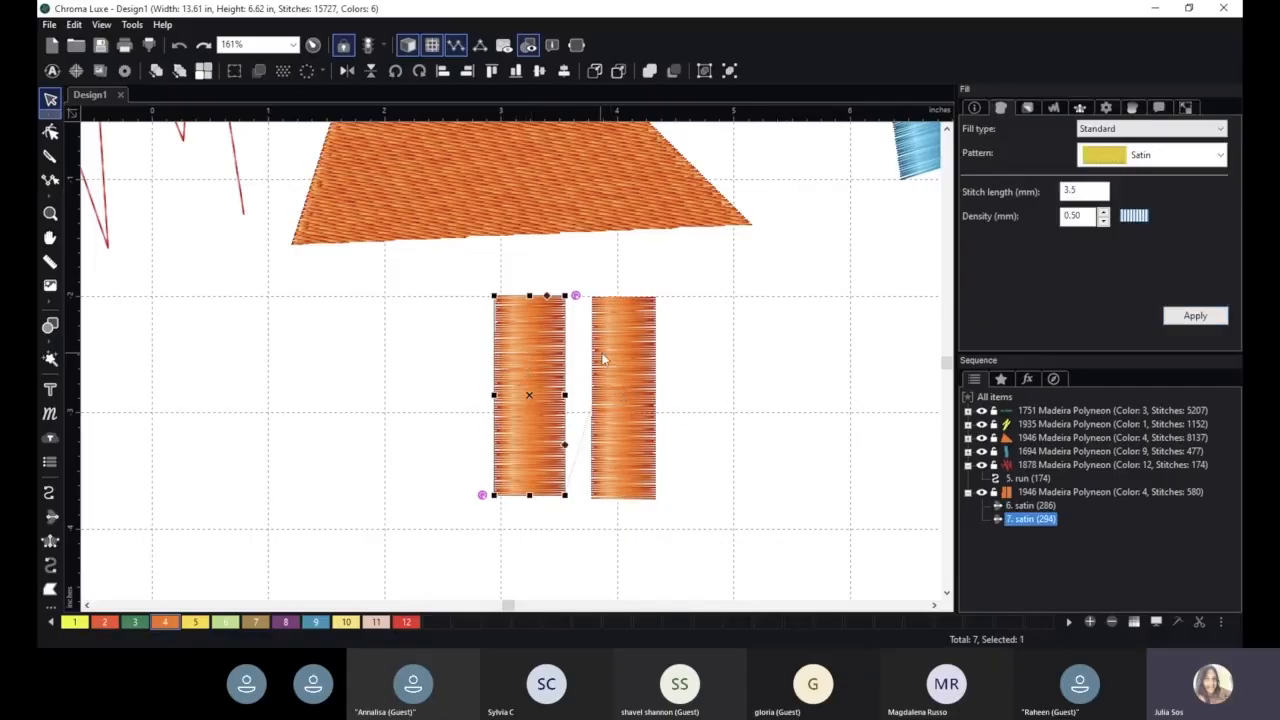
pyautogui.click(625, 366)
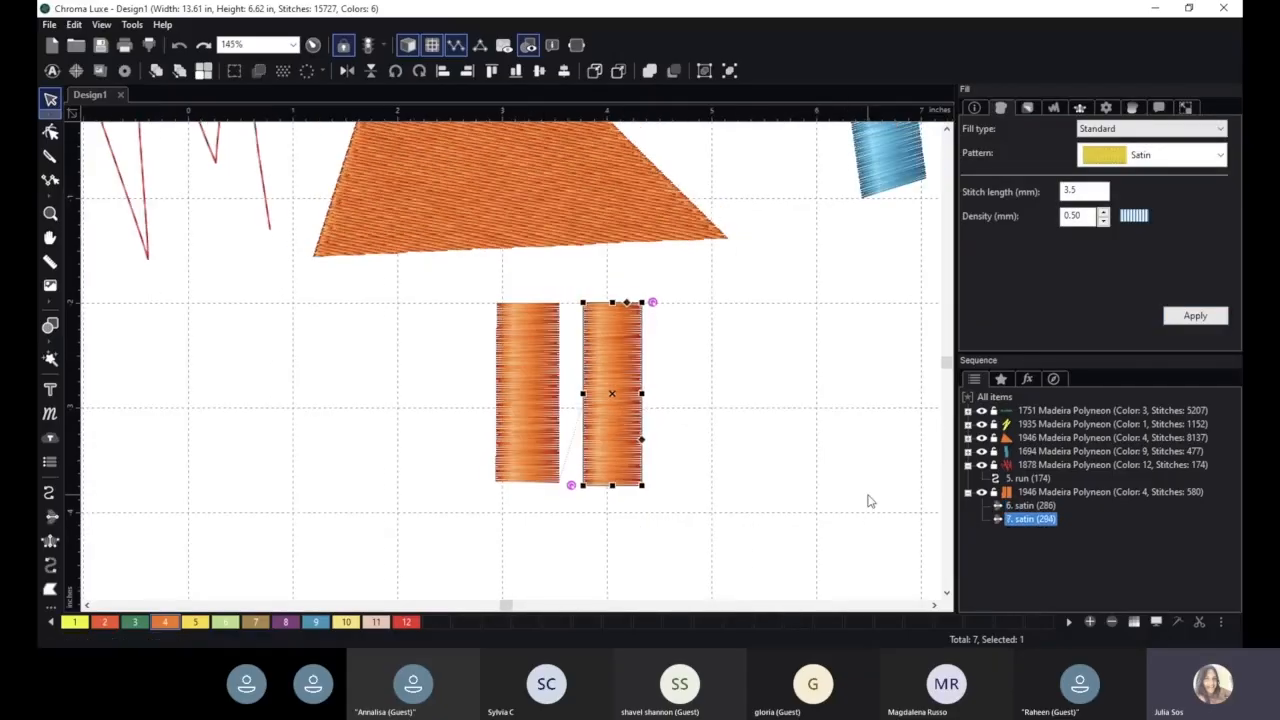
pyautogui.click(822, 497)
pyautogui.scroll(-3, 822, 497)
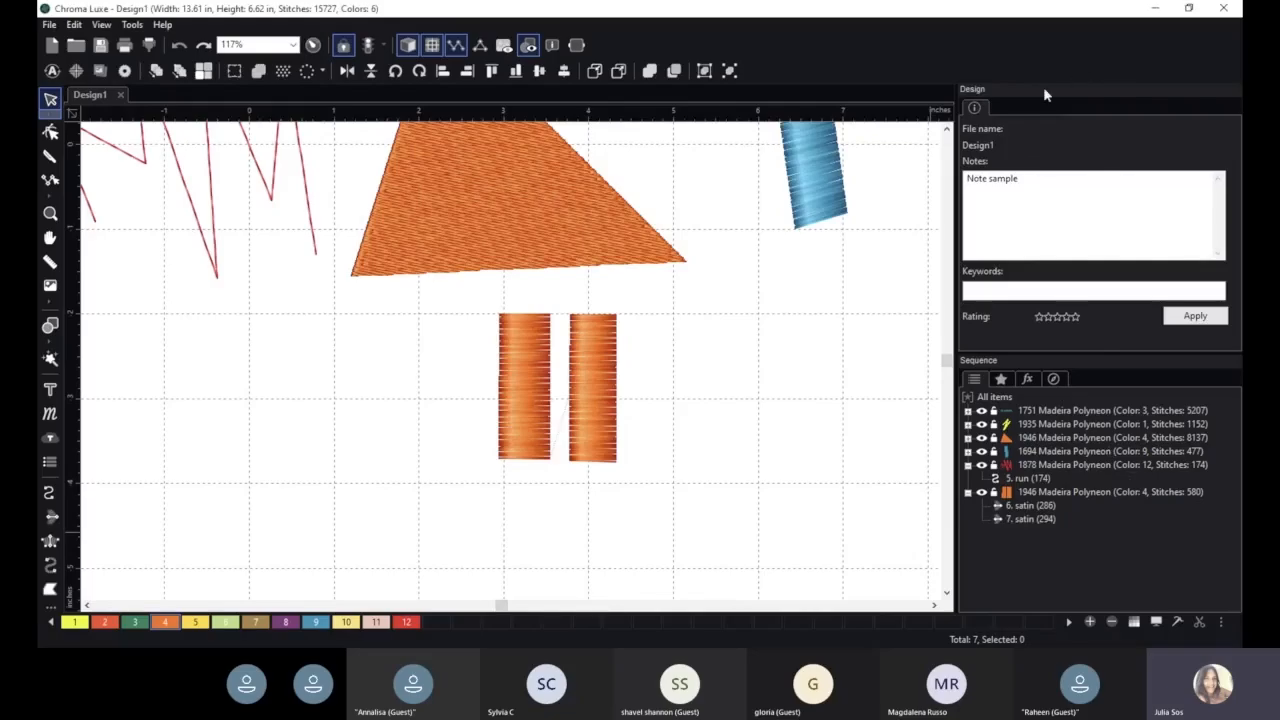
pyautogui.scroll(-1, 732, 326)
pyautogui.press('space')
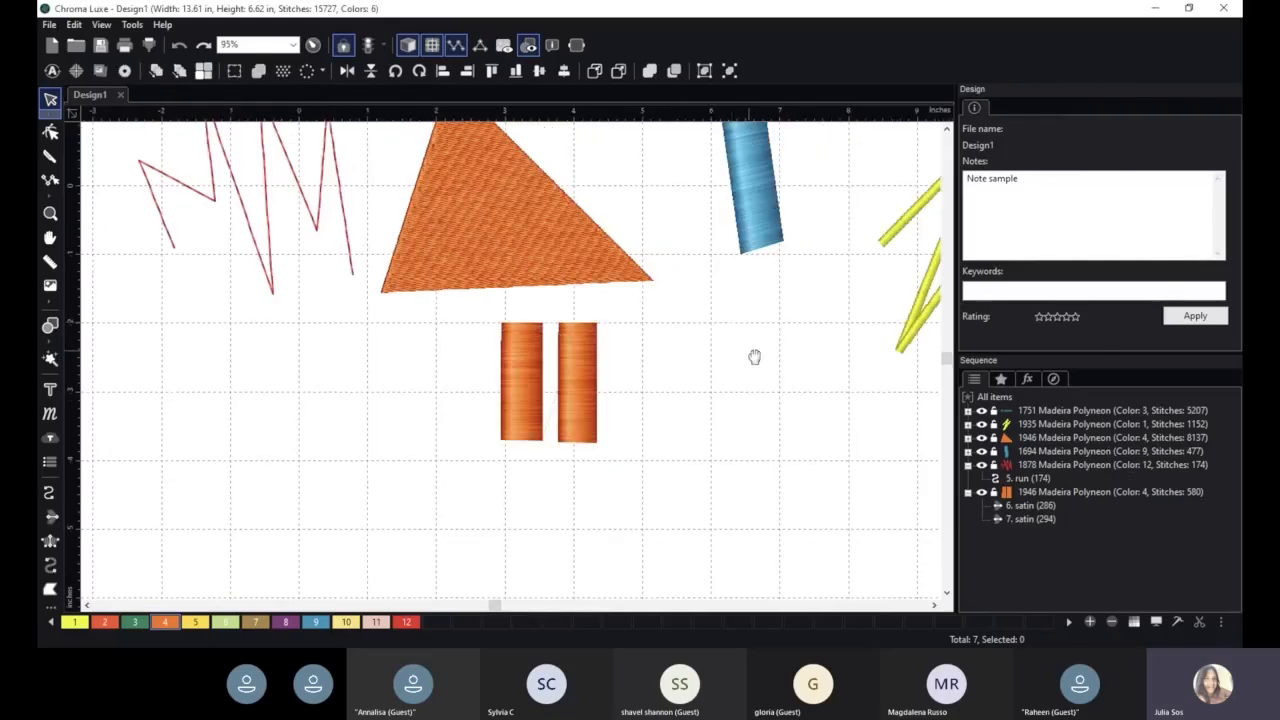
# - Select the large orange triangle fill and narrow it slightly by moving its left edge inward
pyautogui.moveTo(752, 355); pyautogui.dragTo(700, 448)
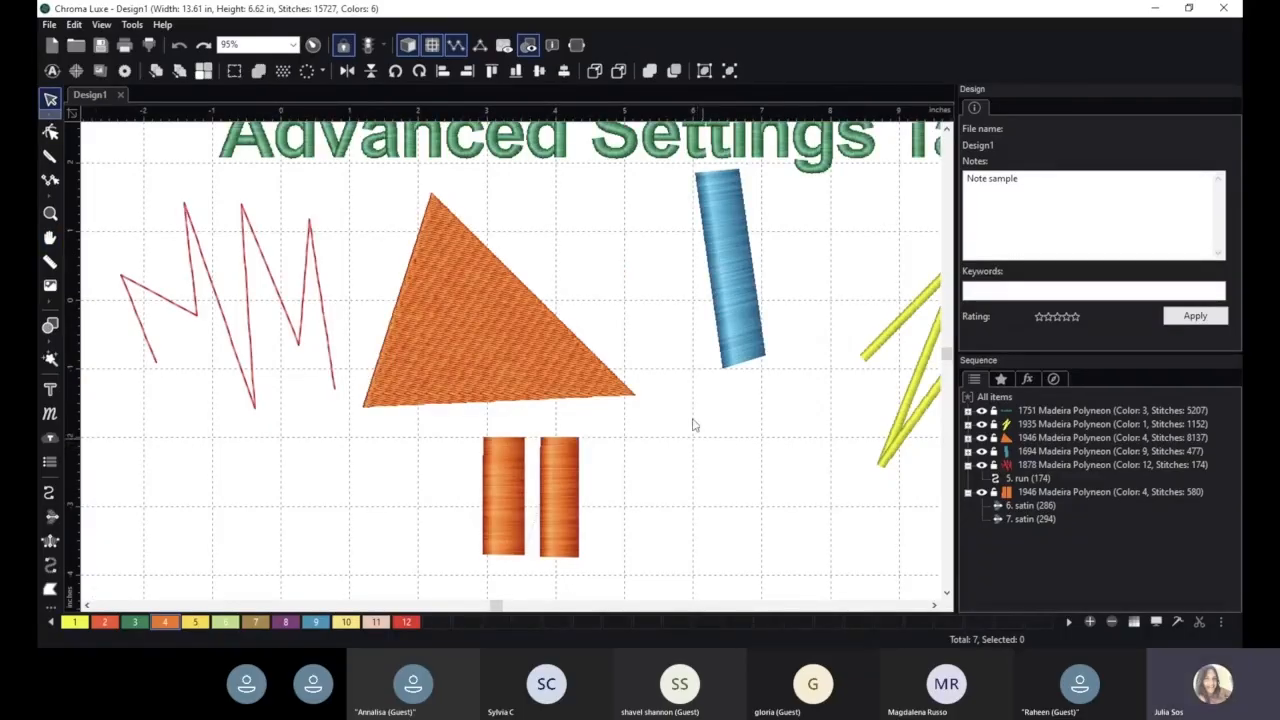
pyautogui.click(479, 321)
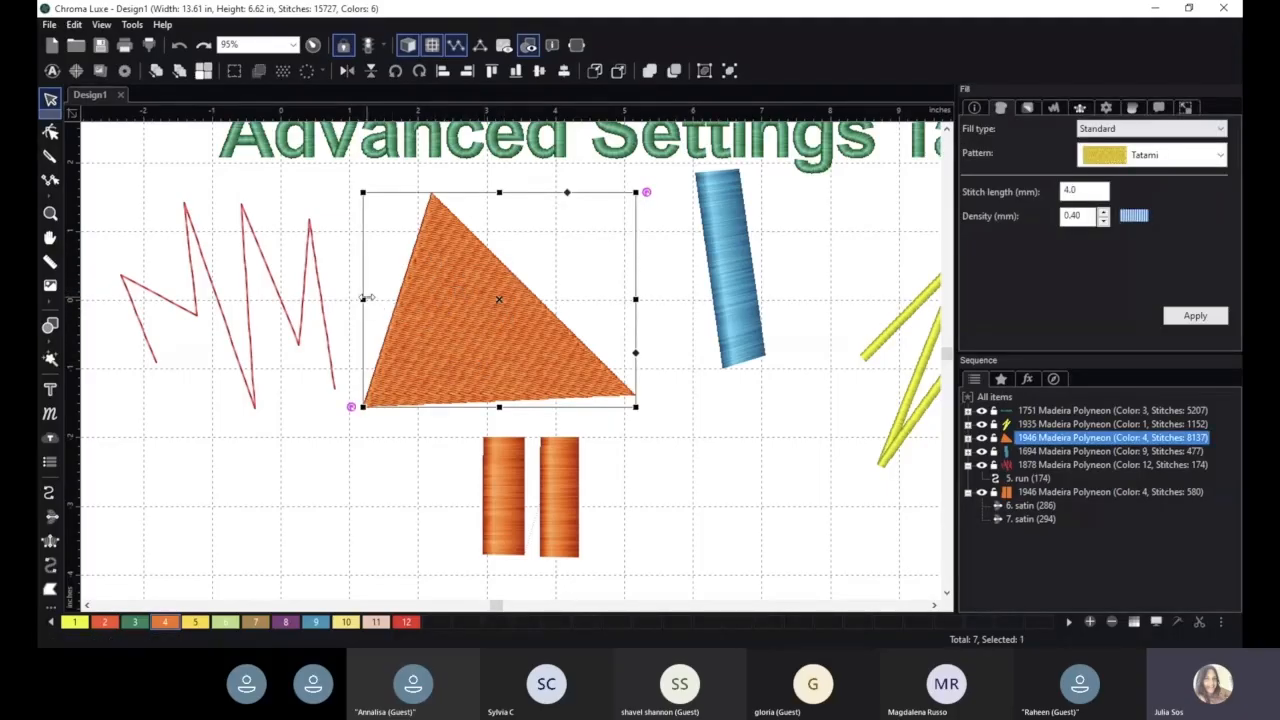
pyautogui.moveTo(364, 298); pyautogui.dragTo(375, 298)
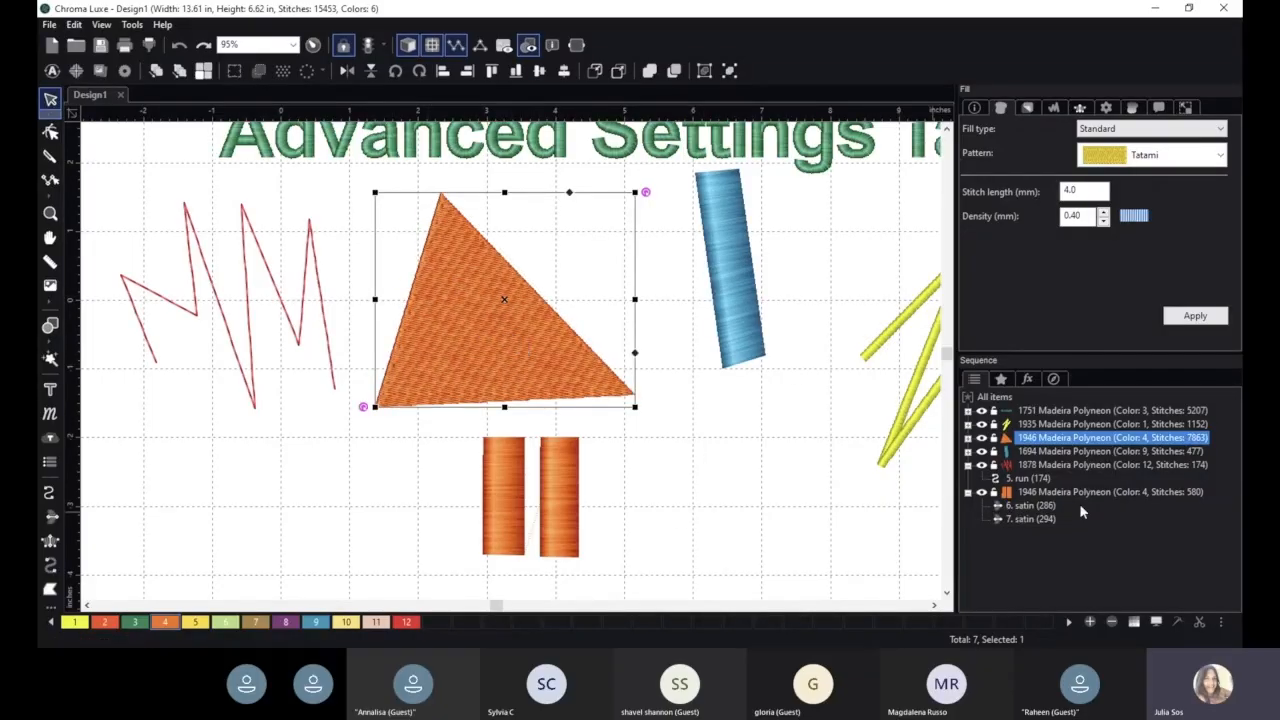
# - Set the orange triangle's pull compensation type to Percentage and open its B percentage value for editing
pyautogui.click(1054, 108)
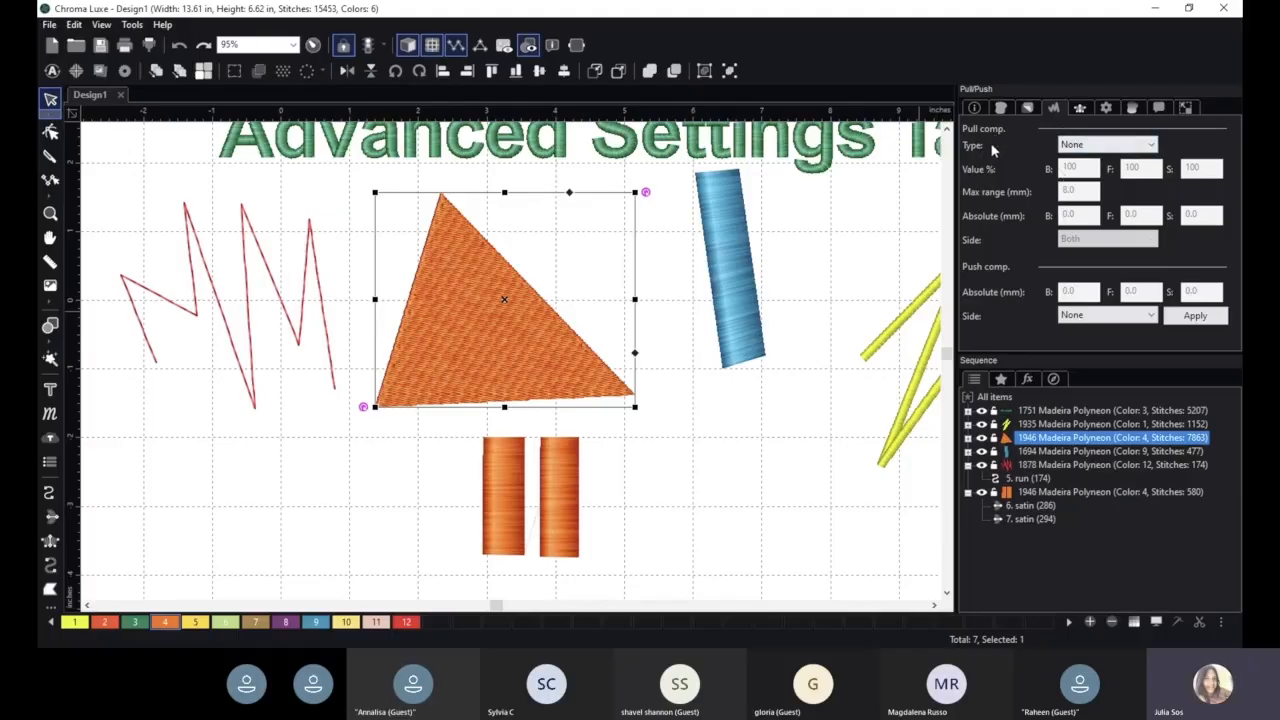
pyautogui.click(1093, 148)
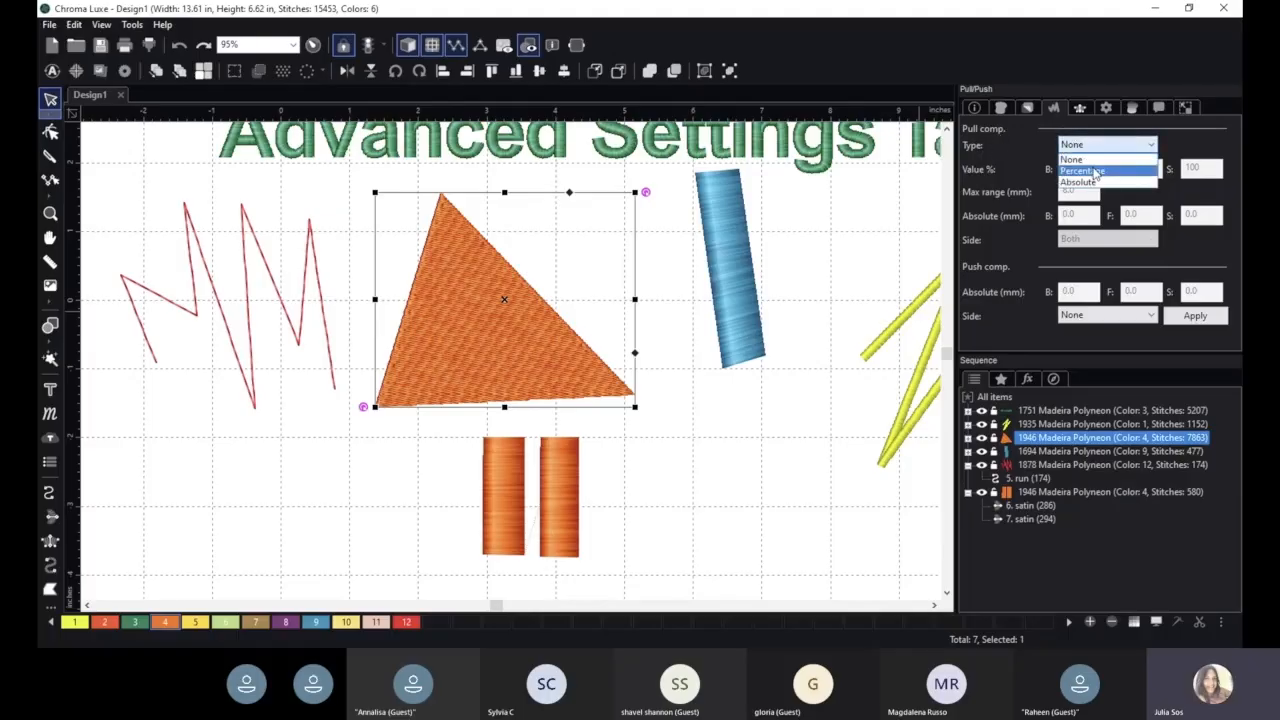
pyautogui.click(1110, 172)
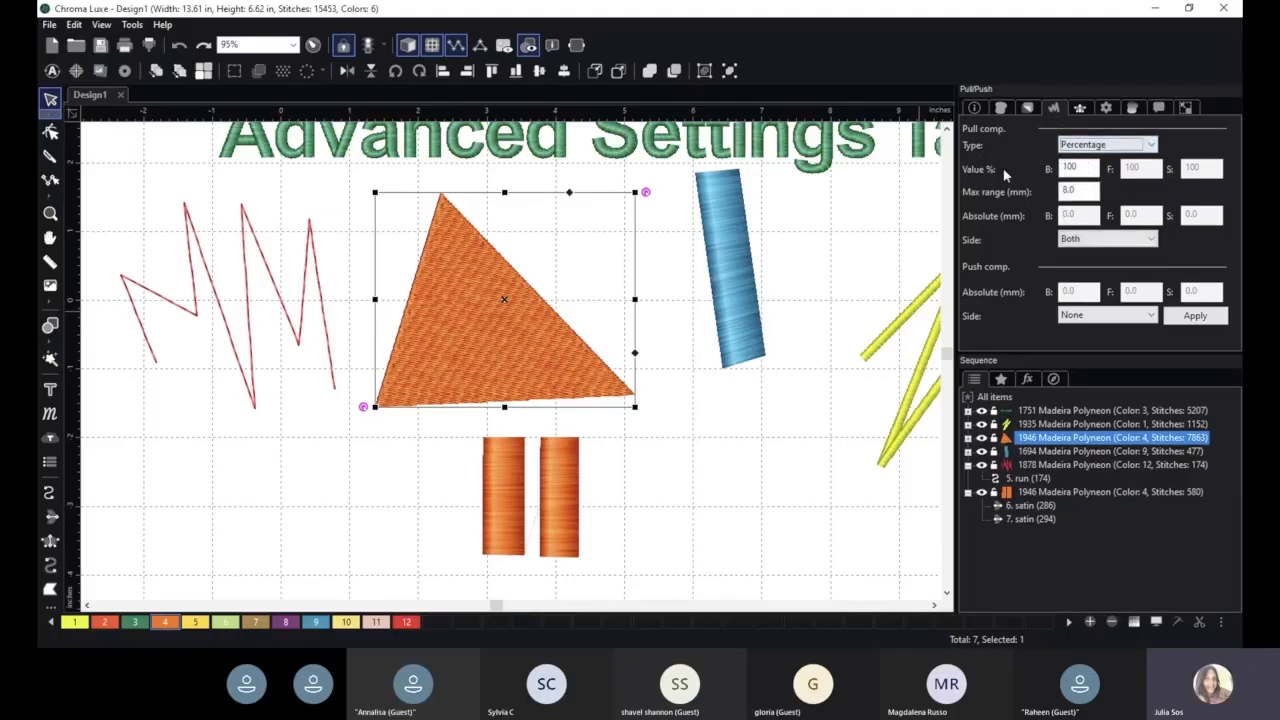
pyautogui.doubleClick(1071, 168)
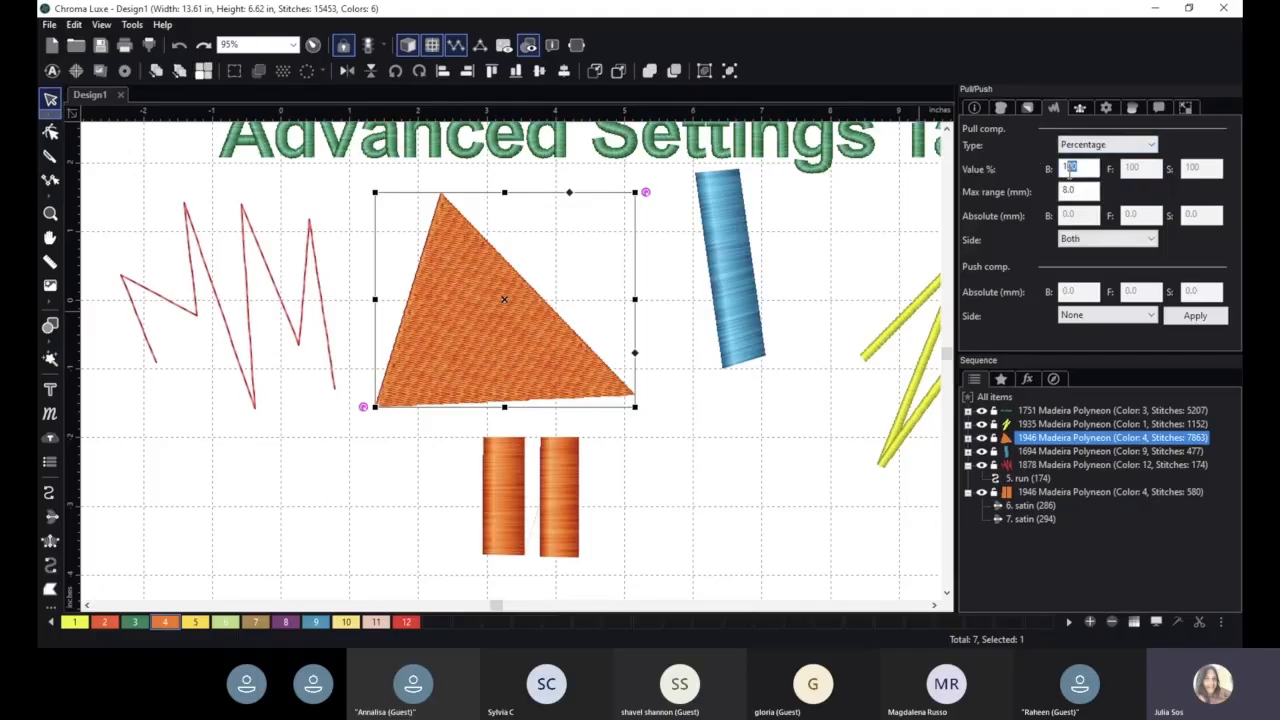
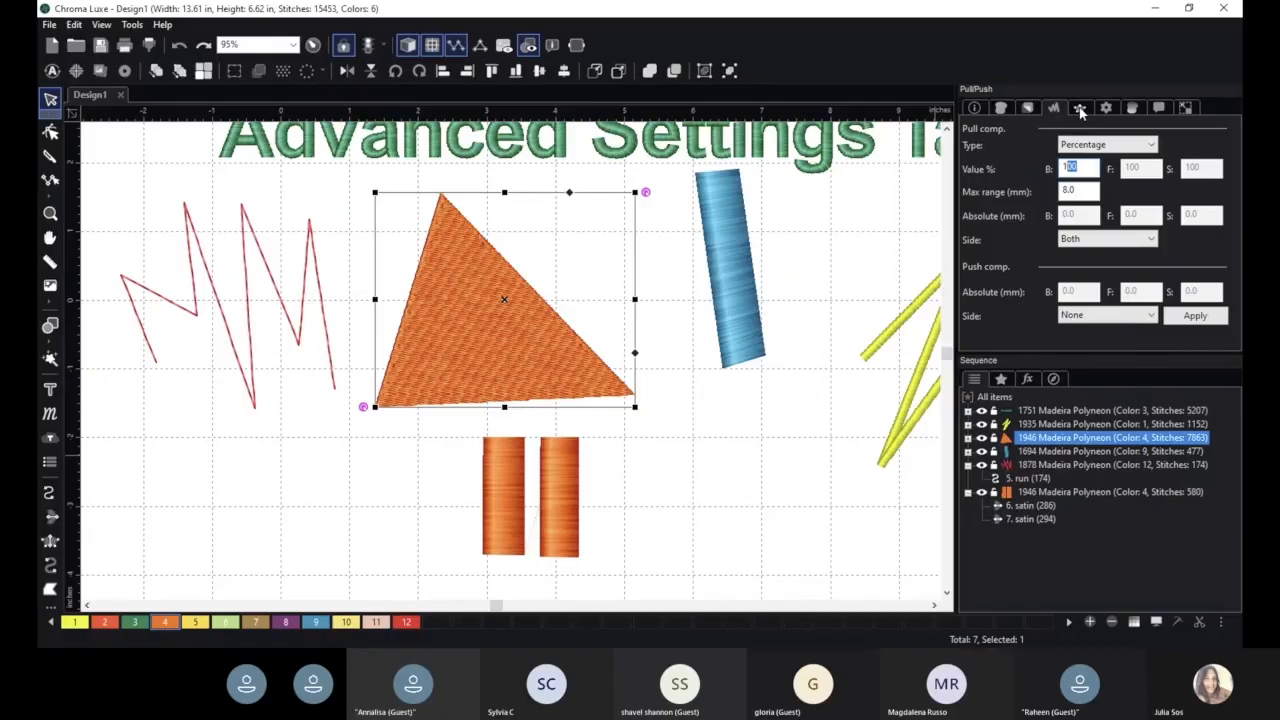
# - Set the orange triangle's jagged type to Both with a jagged value of 5 mm, and apply it
pyautogui.click(1080, 109)
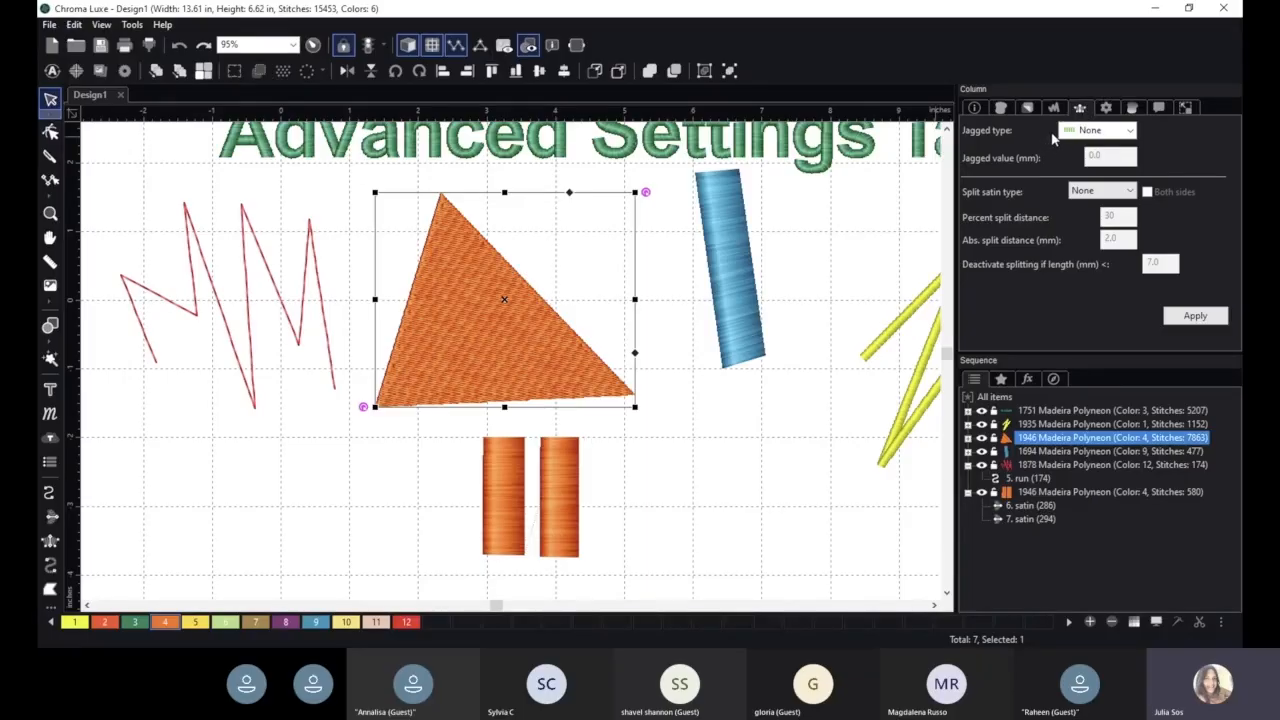
pyautogui.click(1096, 134)
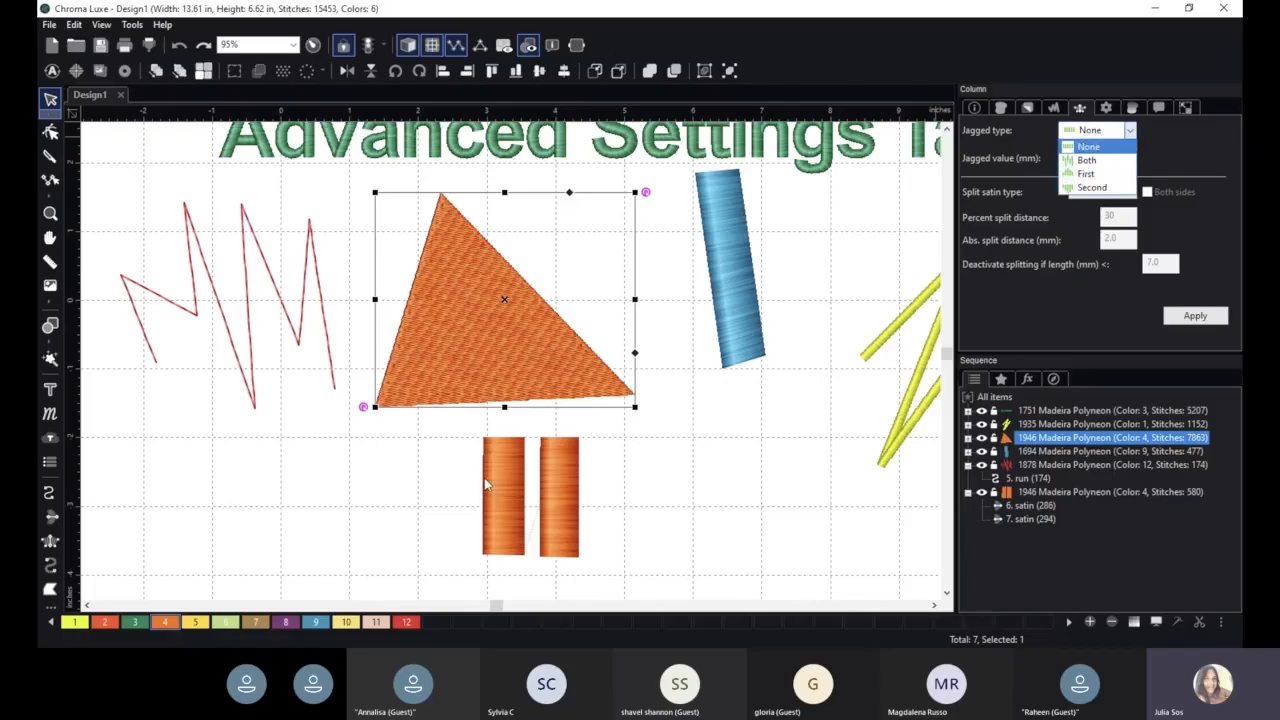
pyautogui.click(1094, 164)
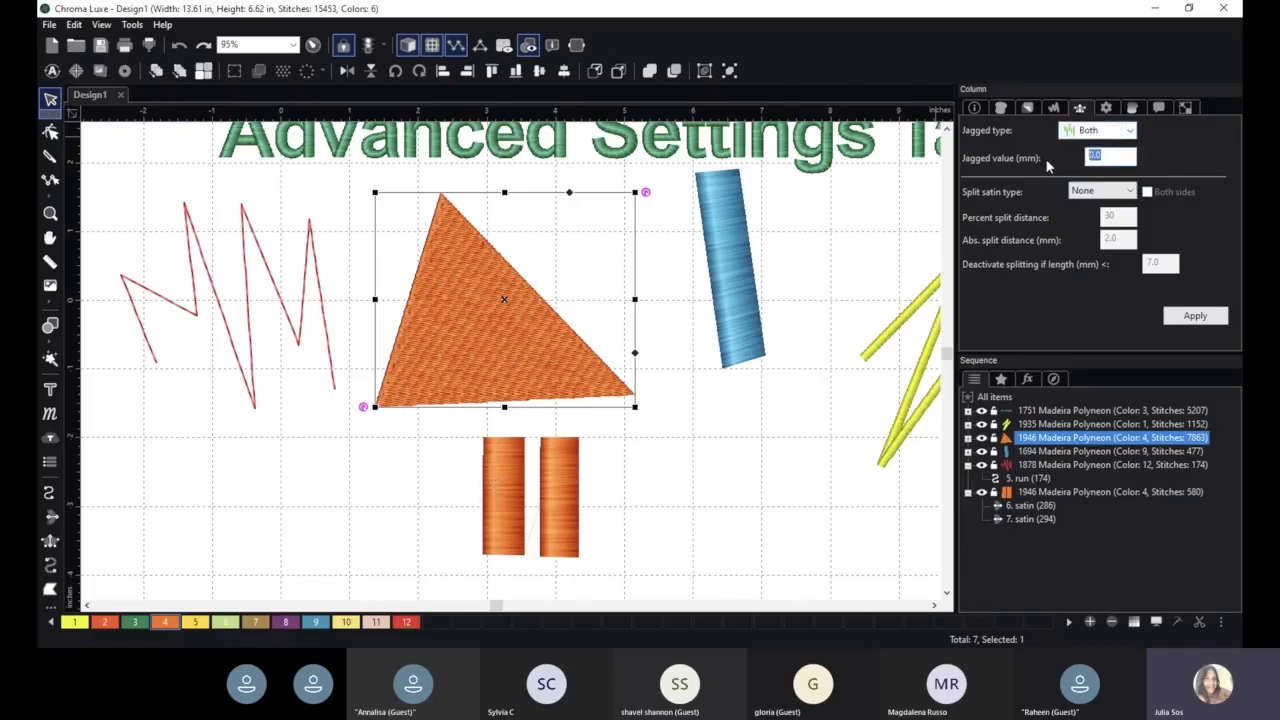
pyautogui.write('5')
pyautogui.click(1203, 314)
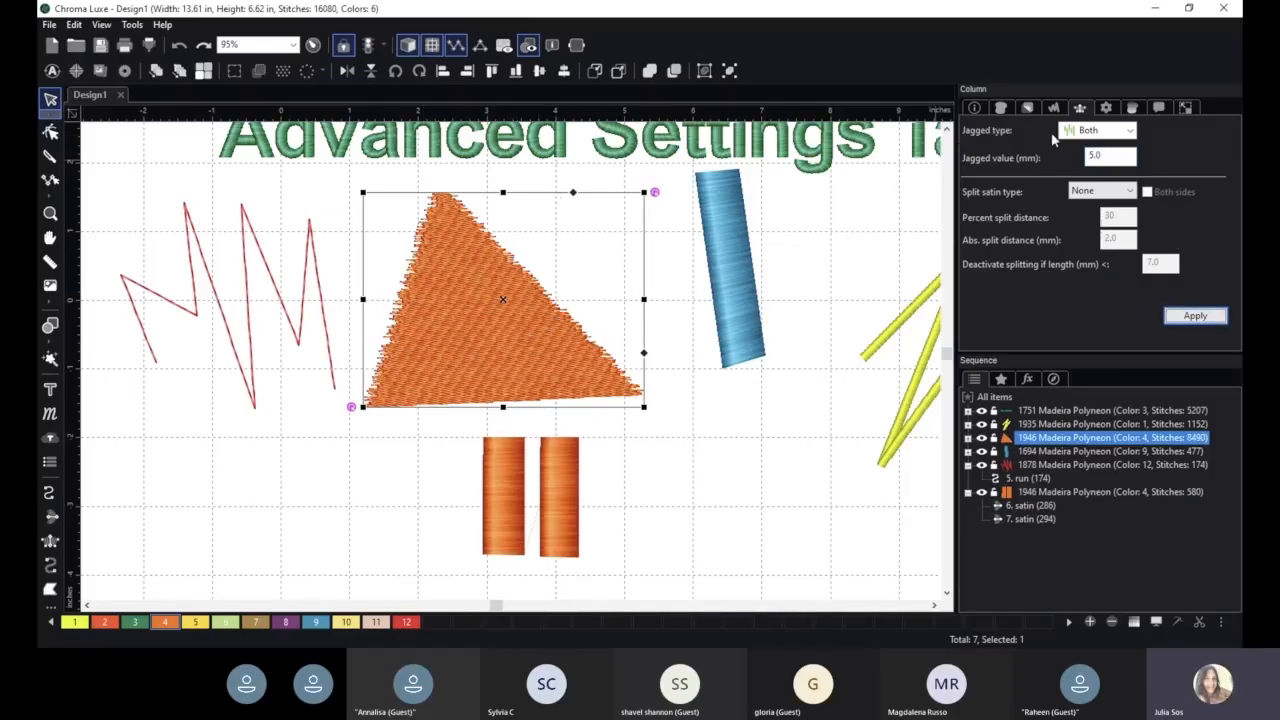
# - Look over the jagged type options and examine the orange triangle's jagged edges up close
pyautogui.click(1110, 131)
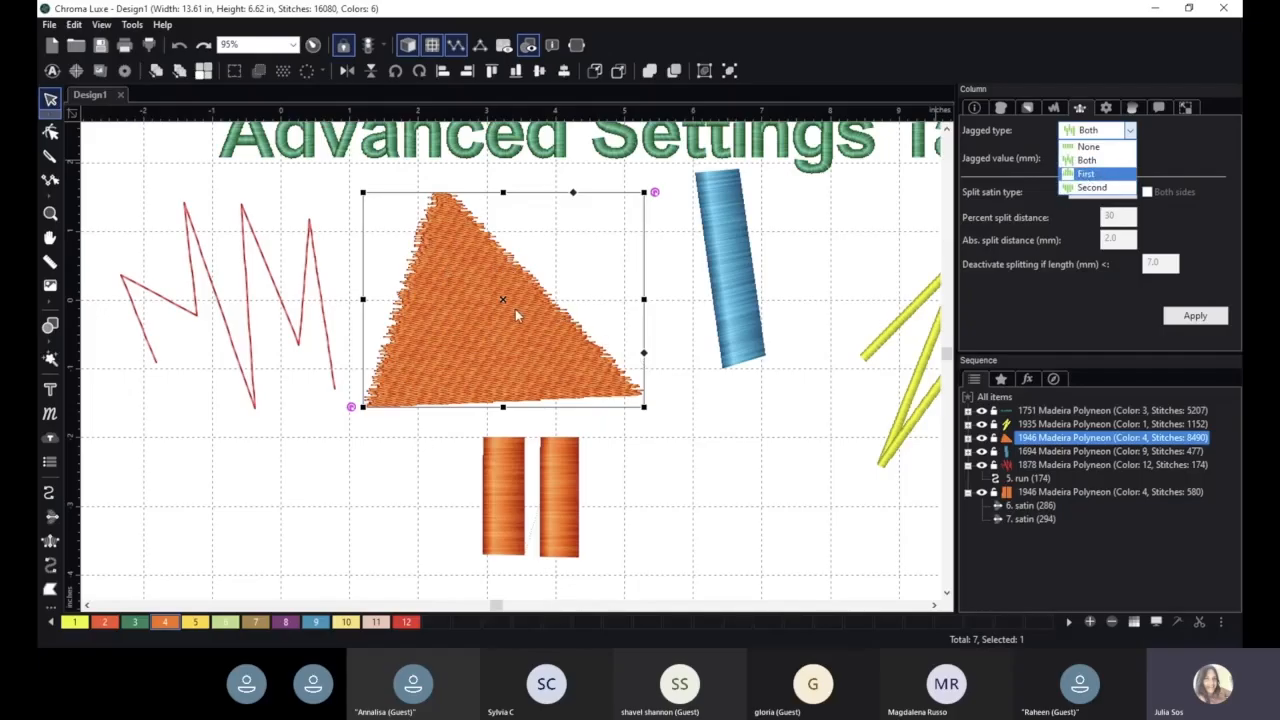
pyautogui.click(1004, 165)
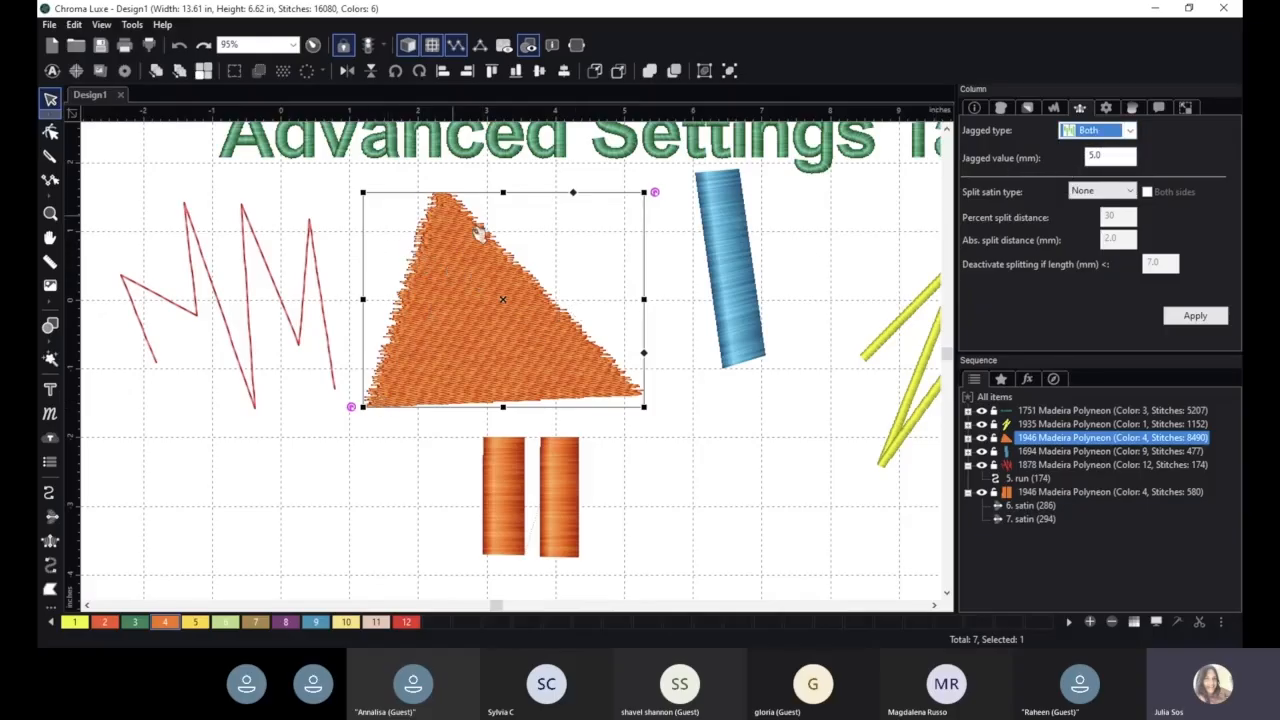
pyautogui.scroll(5, 583, 363)
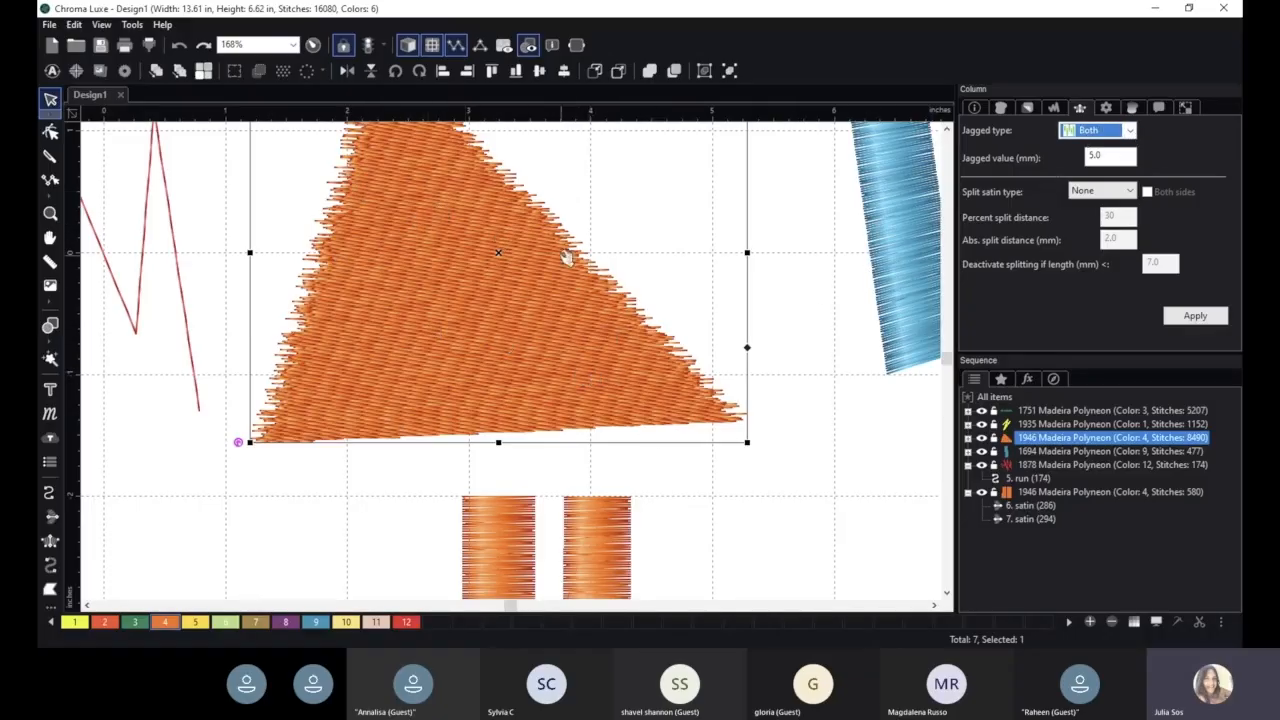
pyautogui.scroll(-2, 617, 328)
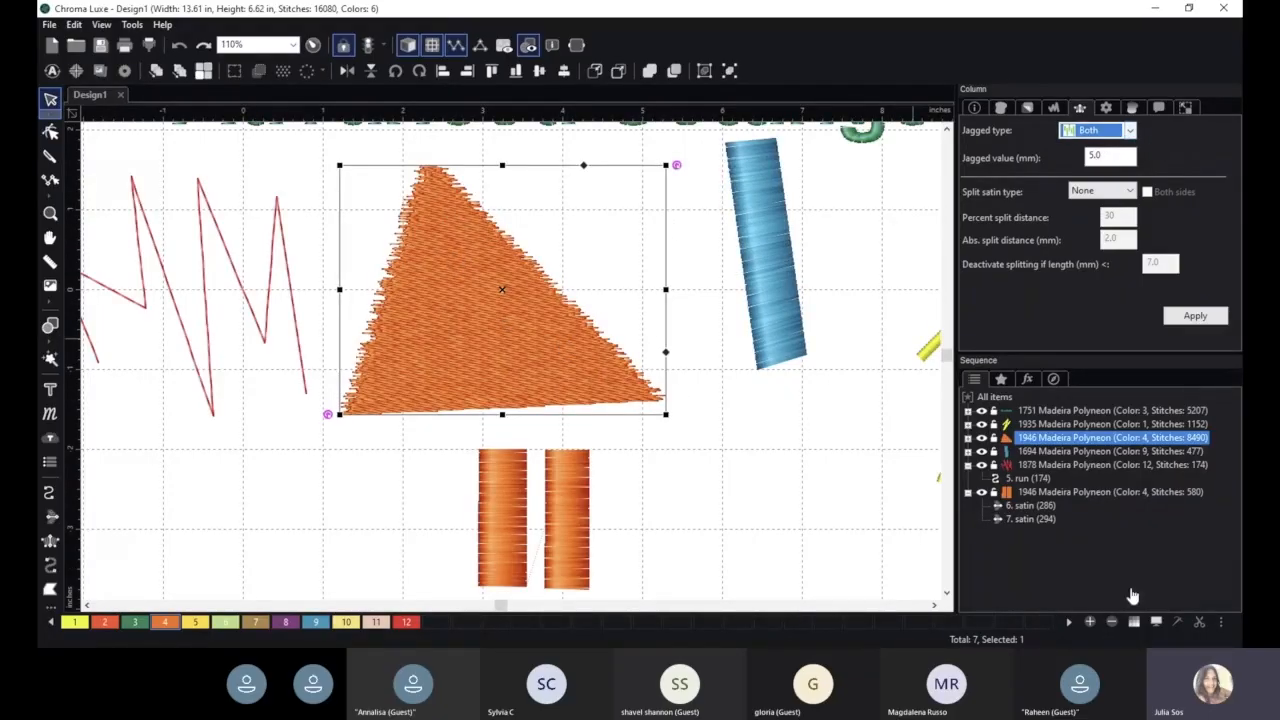
pyautogui.click(1169, 578)
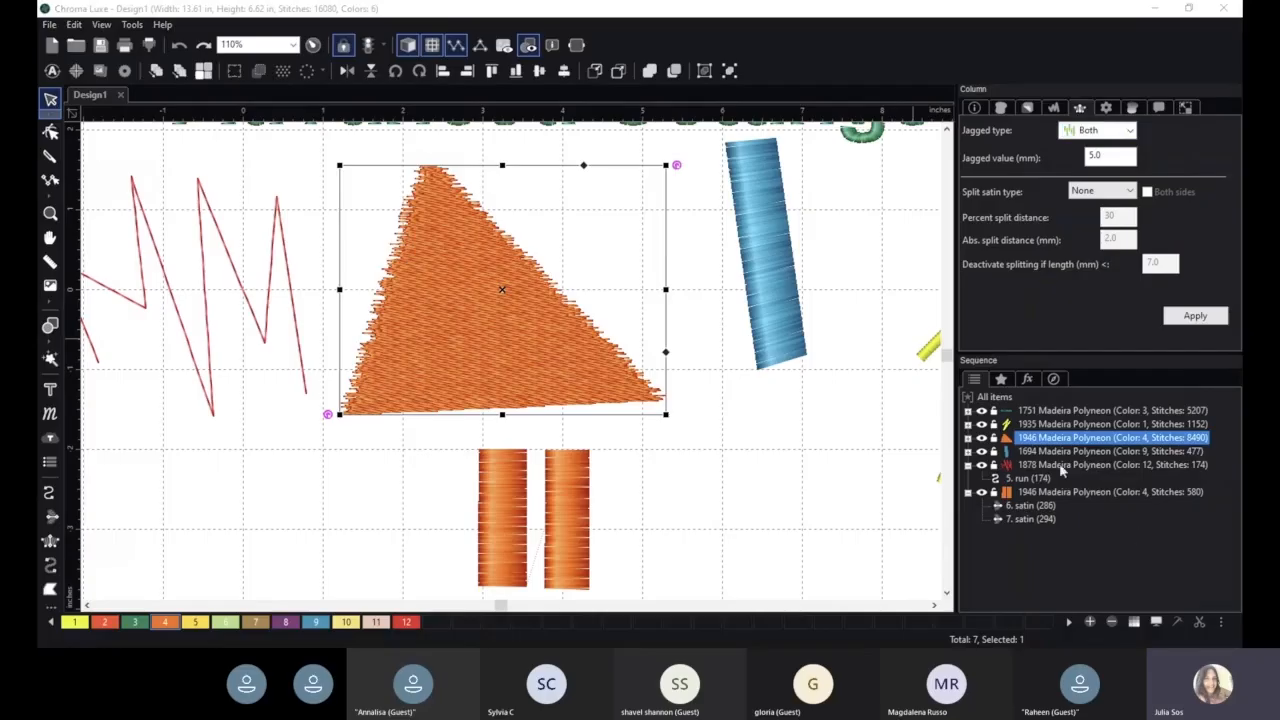
pyautogui.click(1068, 66)
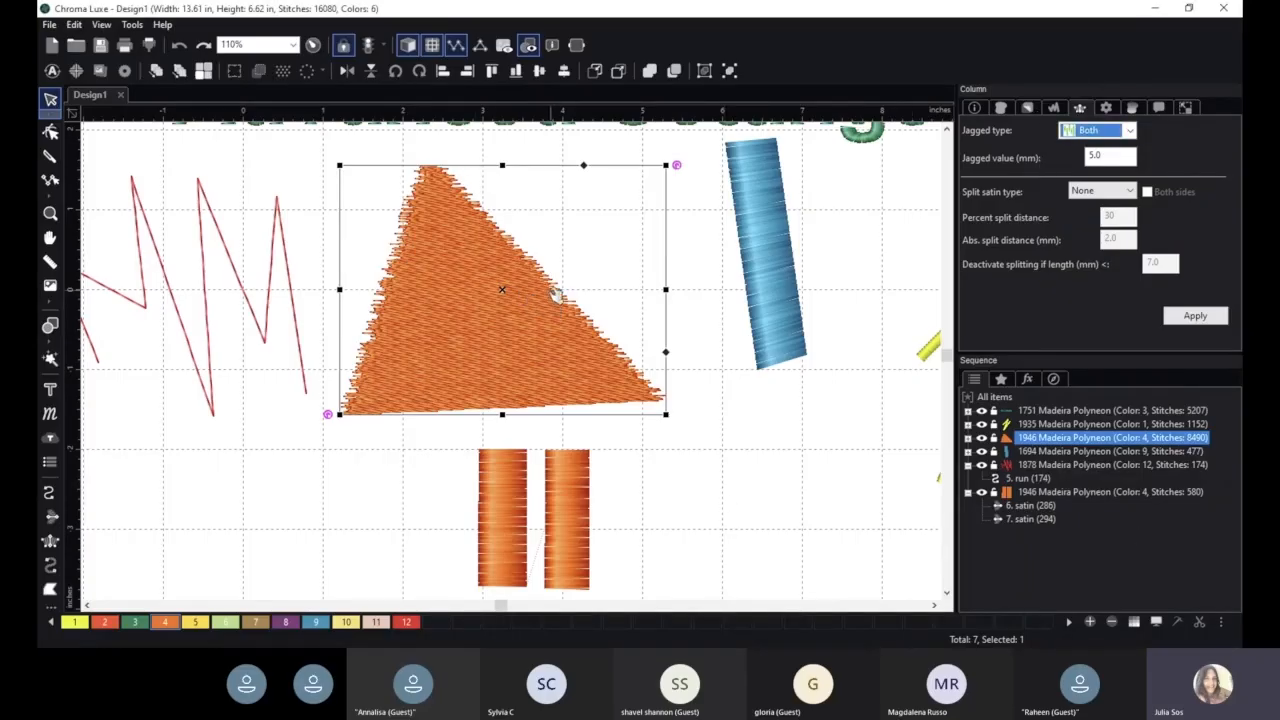
# - Set the right orange satin column's jagged type to First with a jagged value of 5 mm, and apply it
pyautogui.click(567, 484)
pyautogui.click(1097, 130)
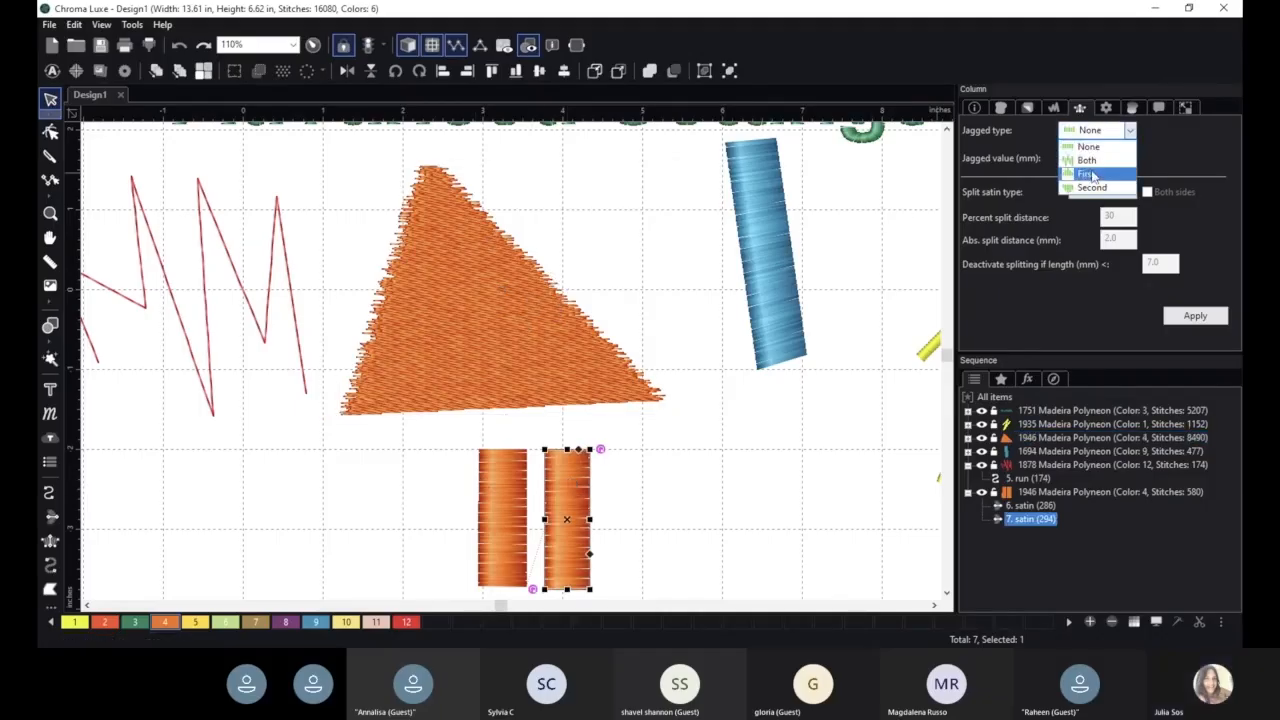
pyautogui.click(1092, 175)
pyautogui.click(1110, 157)
pyautogui.write('5')
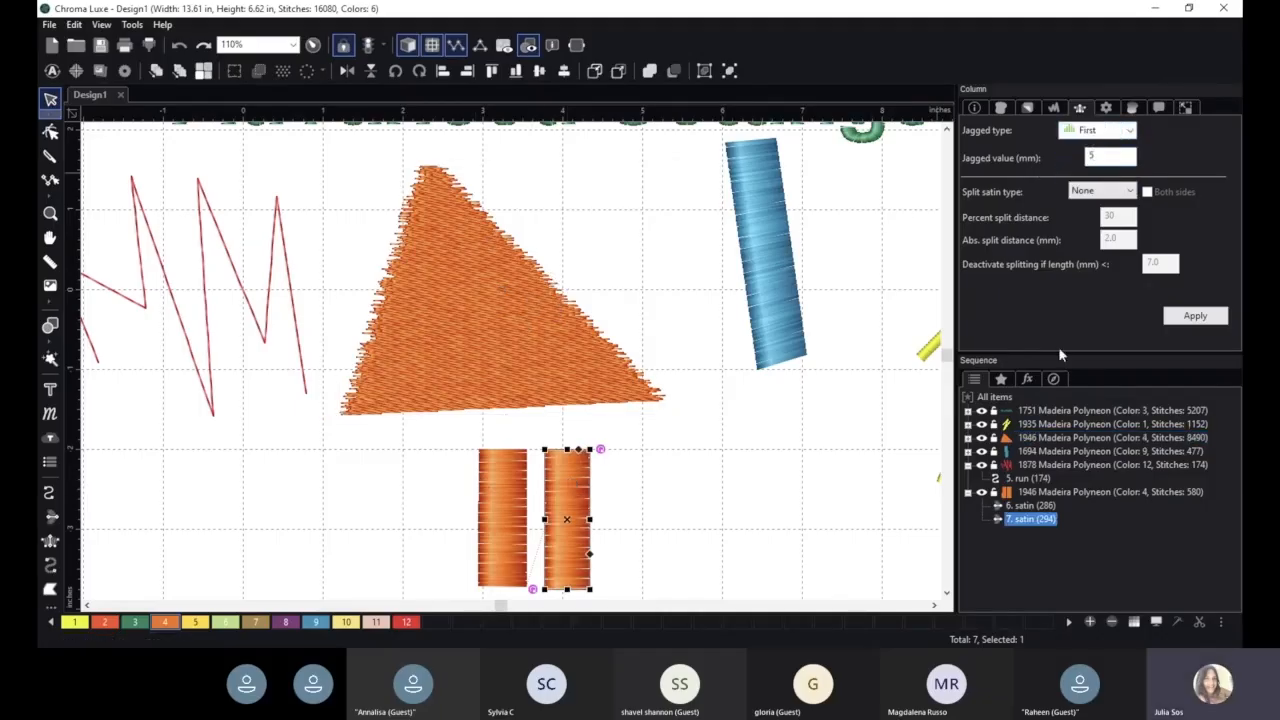
pyautogui.click(1201, 324)
# - Rotate the jagged satin column to lie horizontally beneath the blue column with its jagged edge upward, and deselect it
pyautogui.moveTo(586, 509); pyautogui.dragTo(699, 451)
pyautogui.moveTo(733, 392); pyautogui.dragTo(787, 522)
pyautogui.moveTo(710, 473); pyautogui.dragTo(741, 507)
pyautogui.click(836, 527)
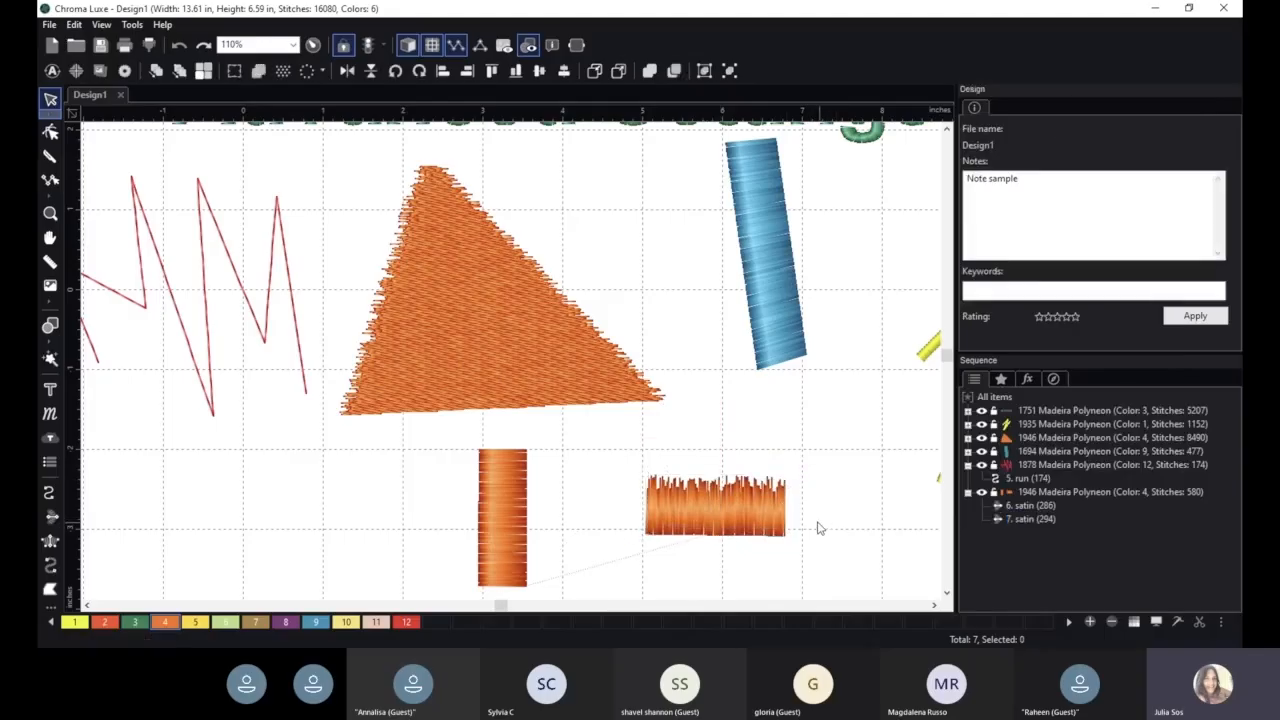
# - Select the orange triangle and review its column settings
pyautogui.click(538, 358)
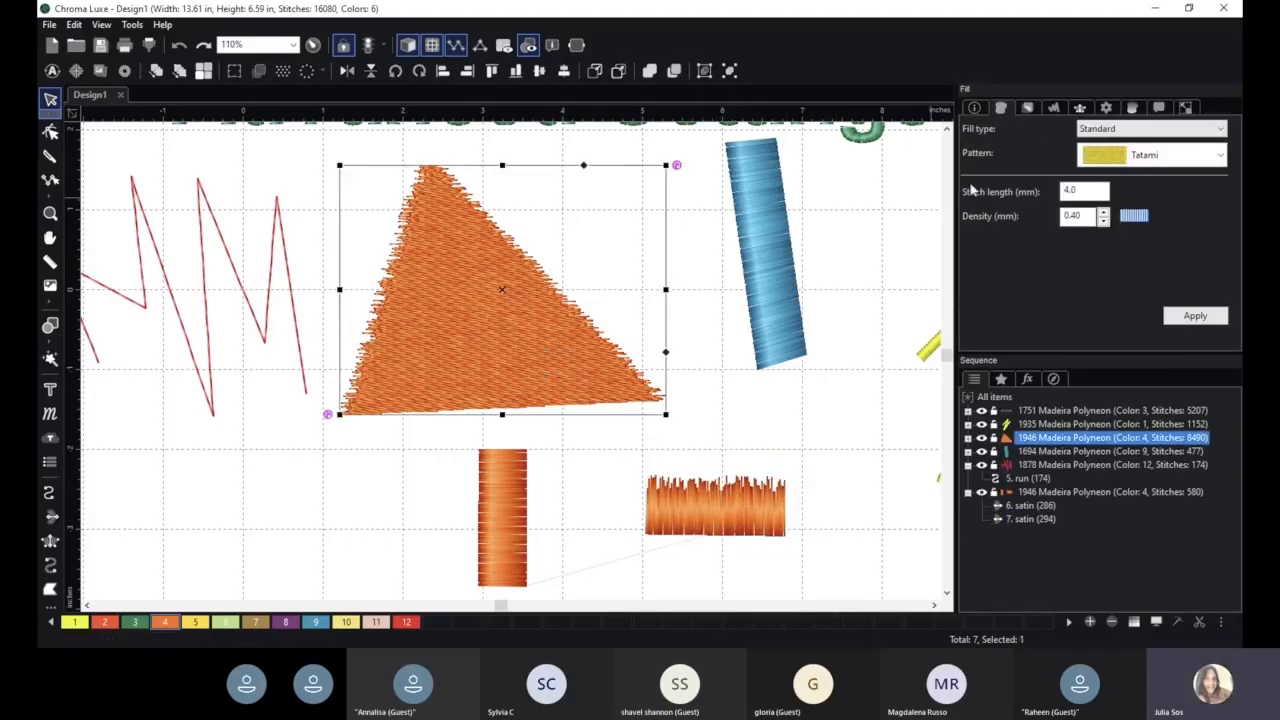
pyautogui.click(1080, 108)
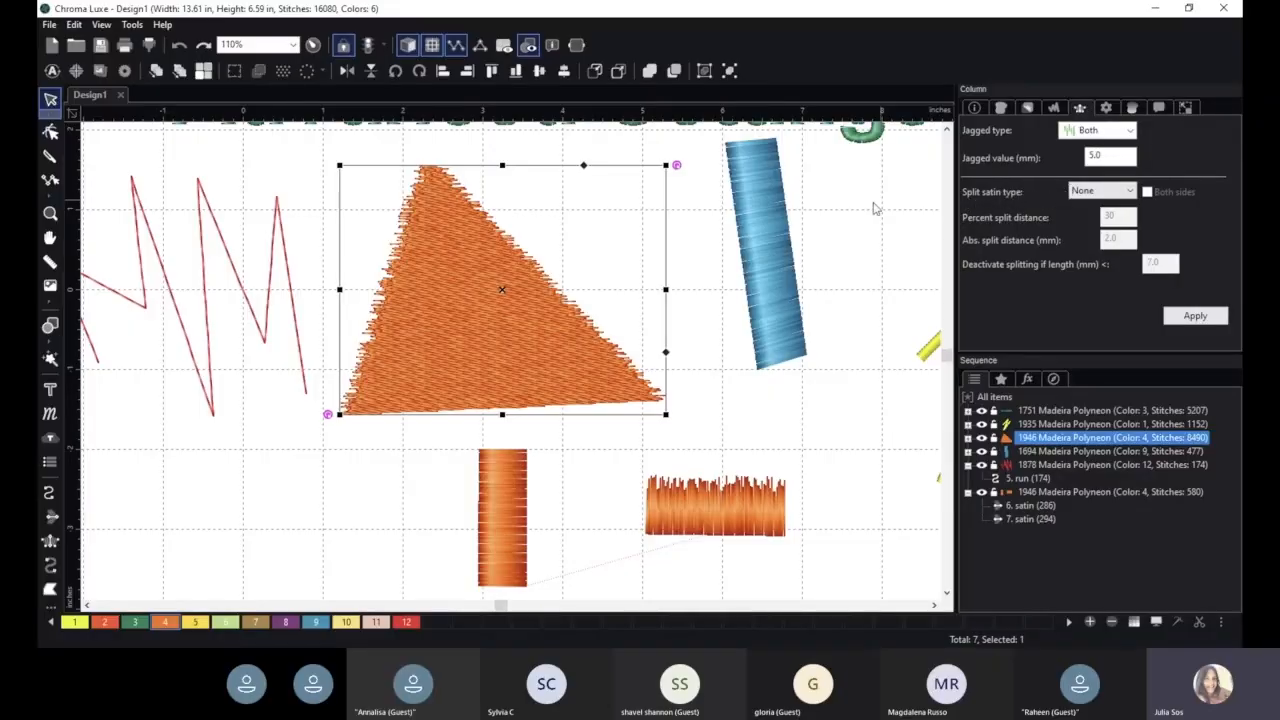
pyautogui.scroll(-2, 768, 222)
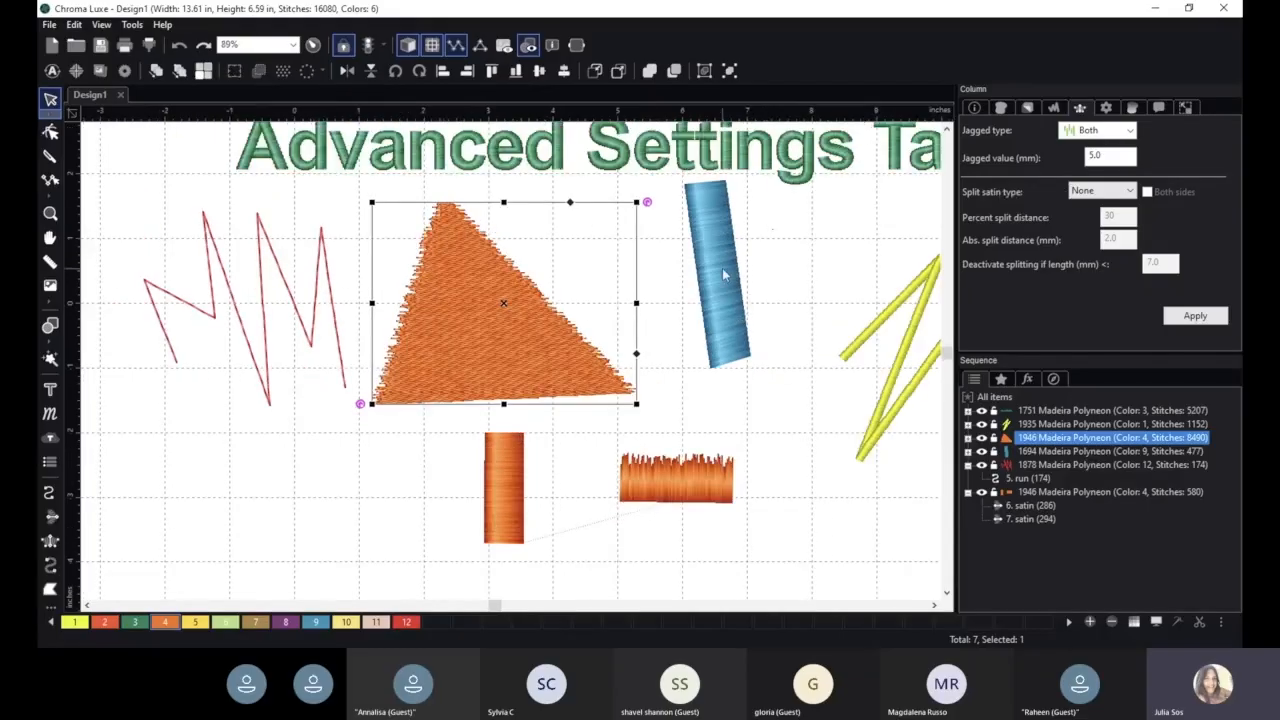
# - Select the blue satin column, enlarge and reposition it, and widen it to the right
pyautogui.click(718, 260)
pyautogui.moveTo(743, 223); pyautogui.dragTo(813, 220)
pyautogui.moveTo(718, 254); pyautogui.dragTo(731, 271)
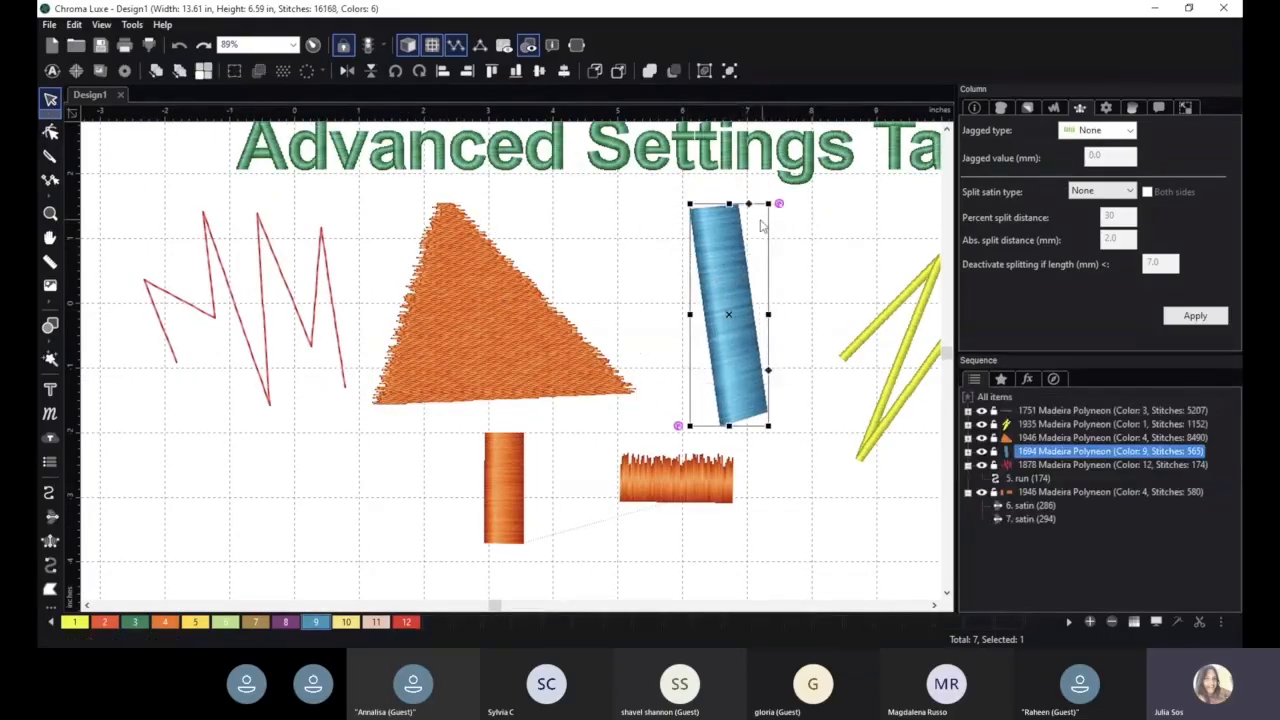
pyautogui.moveTo(768, 315); pyautogui.dragTo(810, 314)
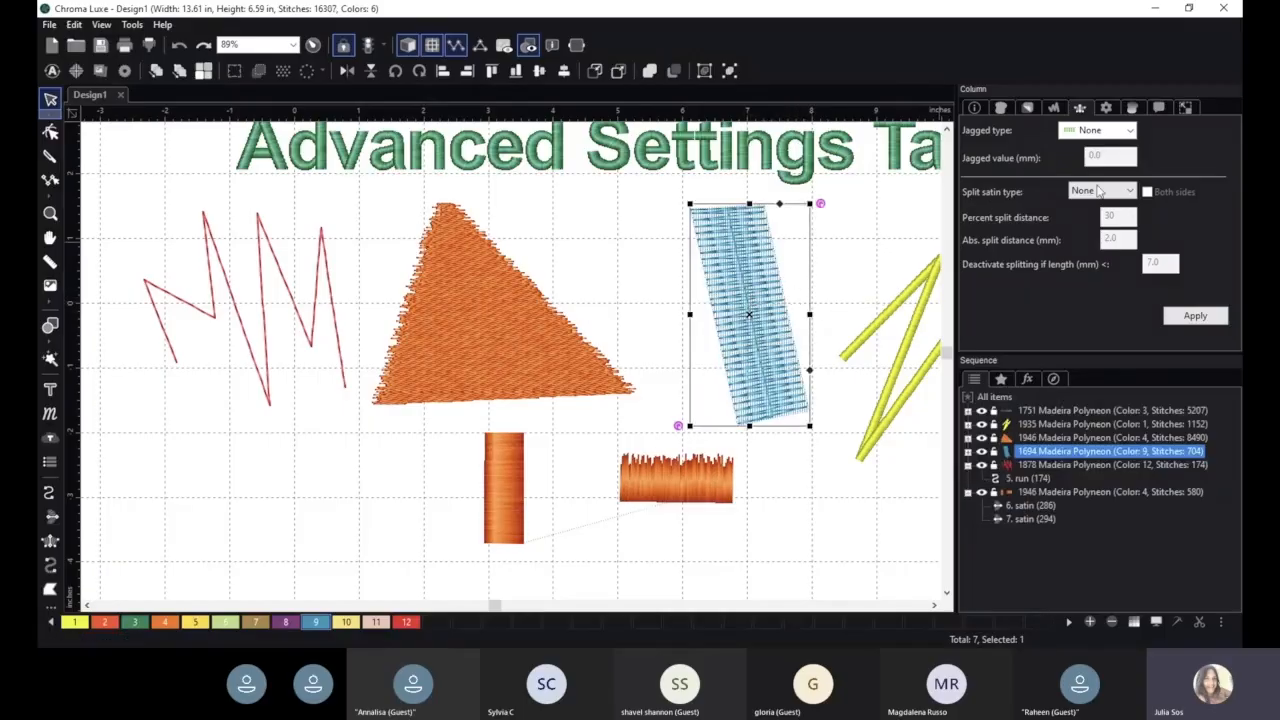
# - Apply a Percent satin split to the blue column, turn on splitting for both sides, and shift the column slightly left
pyautogui.click(1099, 191)
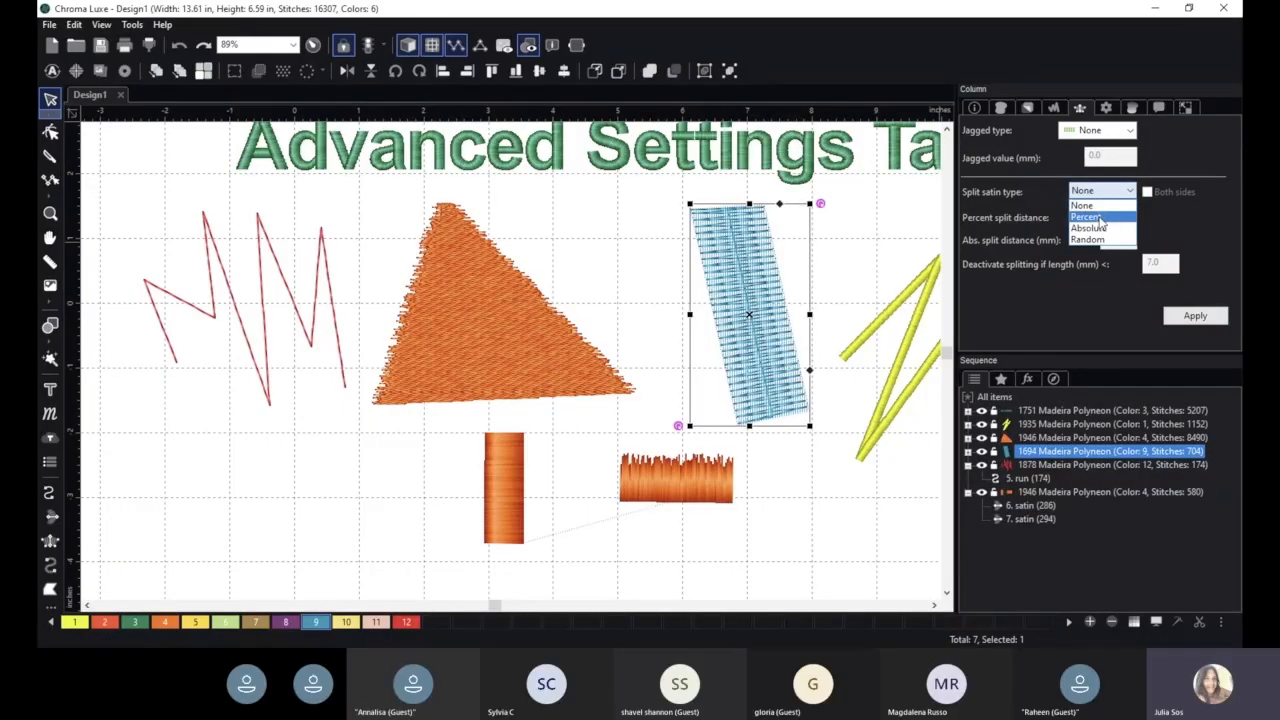
pyautogui.click(1087, 217)
pyautogui.click(1196, 315)
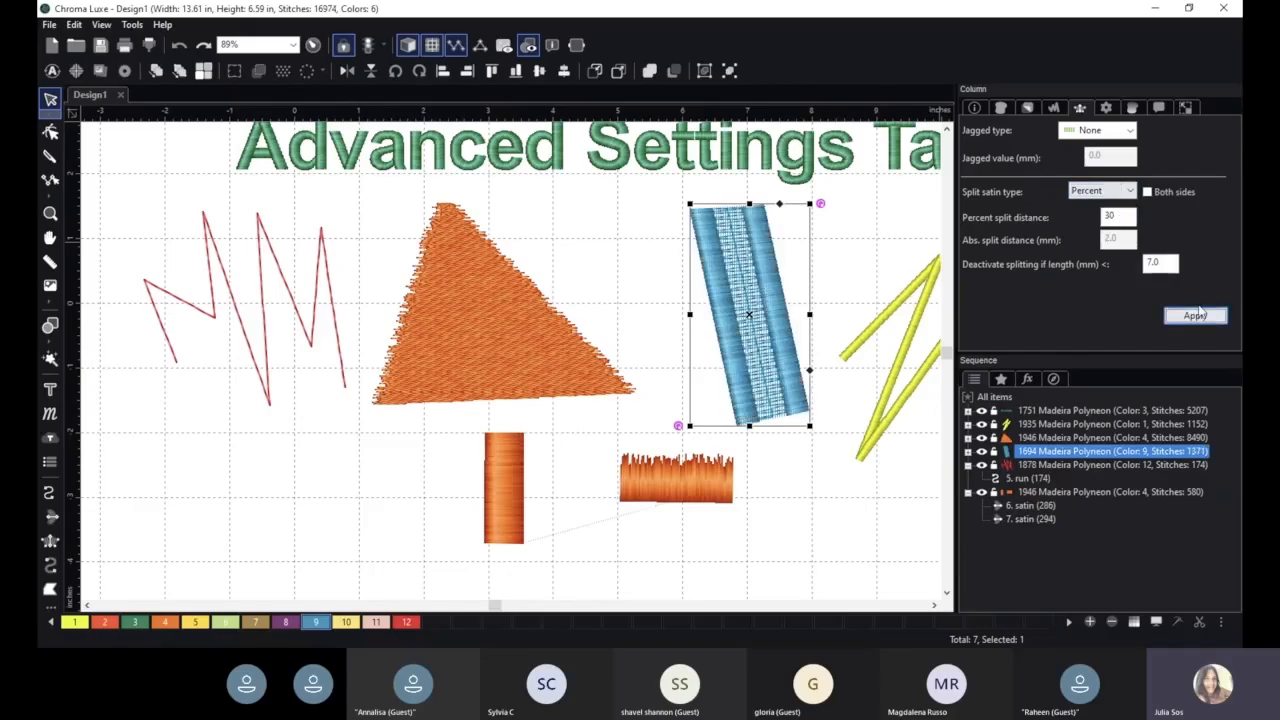
pyautogui.click(1147, 191)
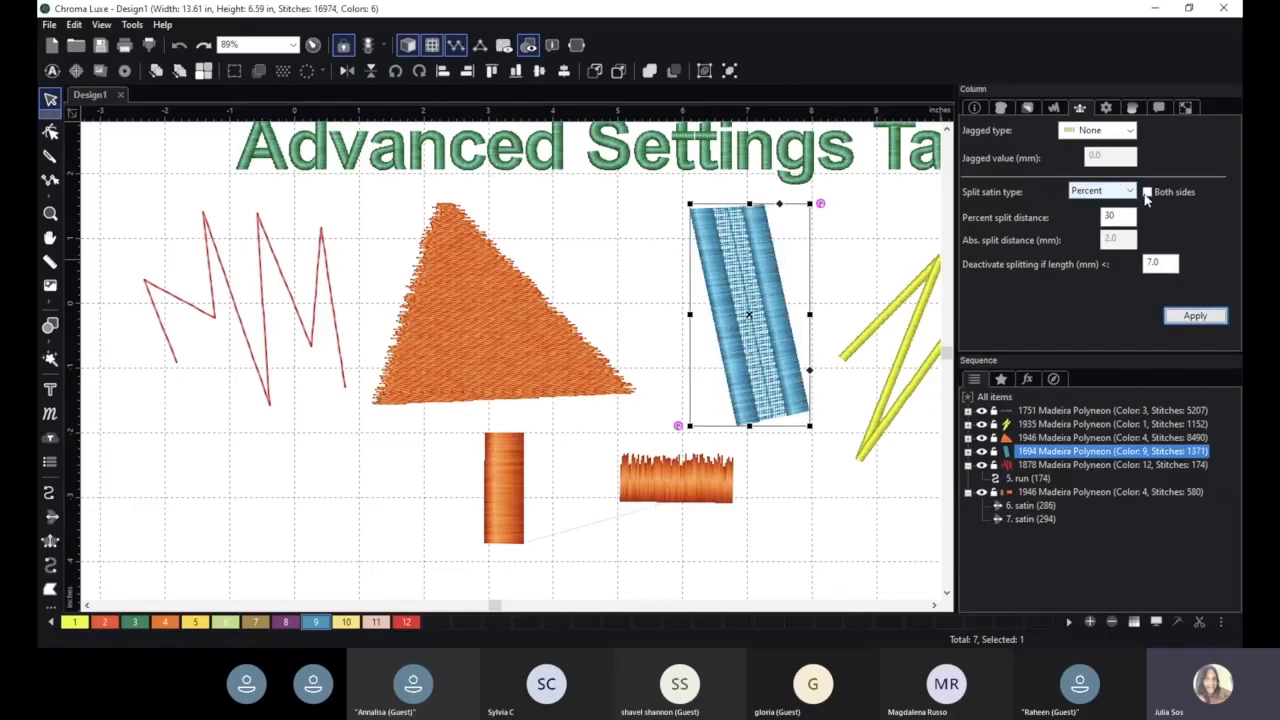
pyautogui.click(1195, 315)
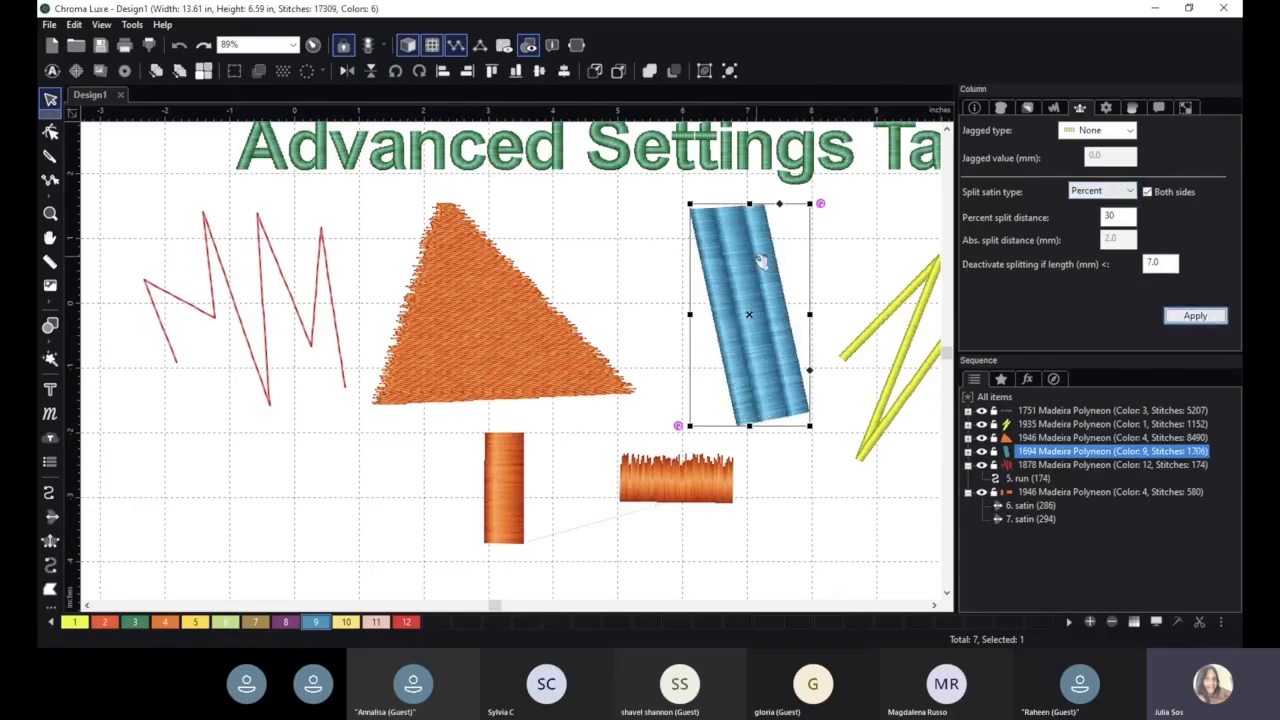
pyautogui.moveTo(760, 262); pyautogui.dragTo(742, 260)
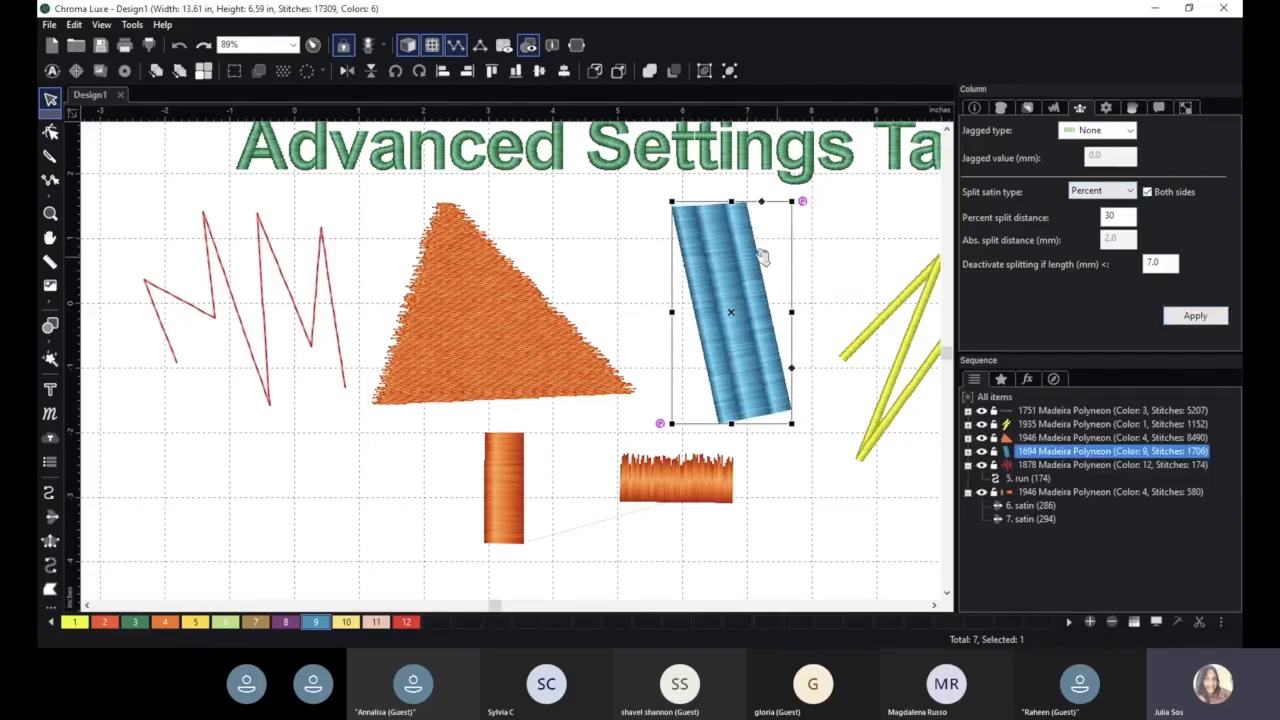
# - Set the blue column's split satin type to None and apply it
pyautogui.click(1108, 193)
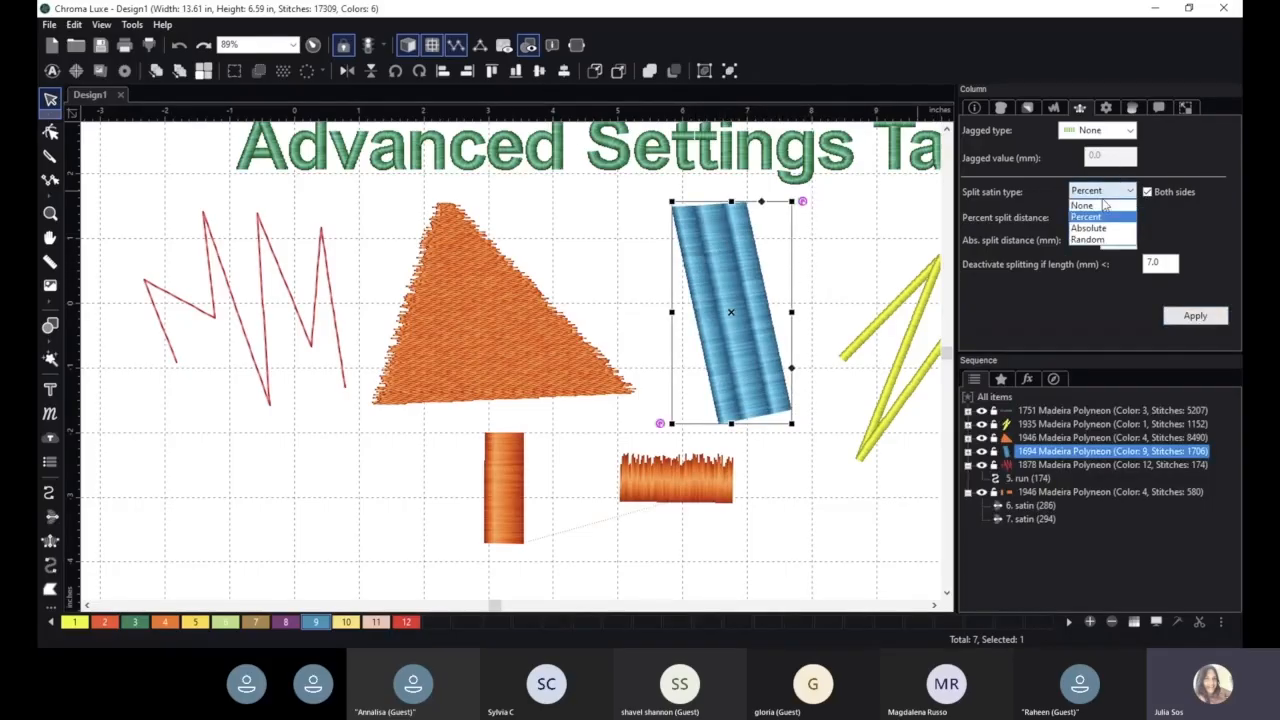
pyautogui.click(1095, 203)
pyautogui.click(1195, 315)
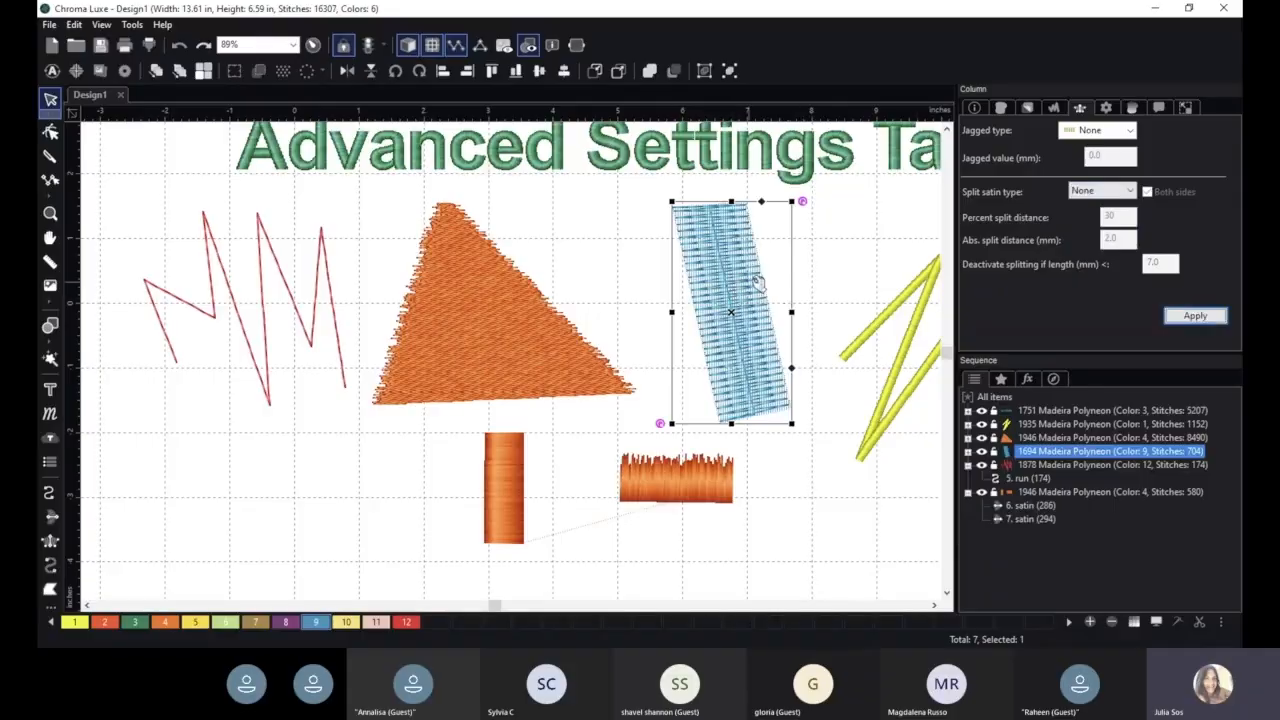
# - Set the blue column's split satin type to Percent with a percent split distance of 50, and apply it
pyautogui.scroll(1, 735, 238)
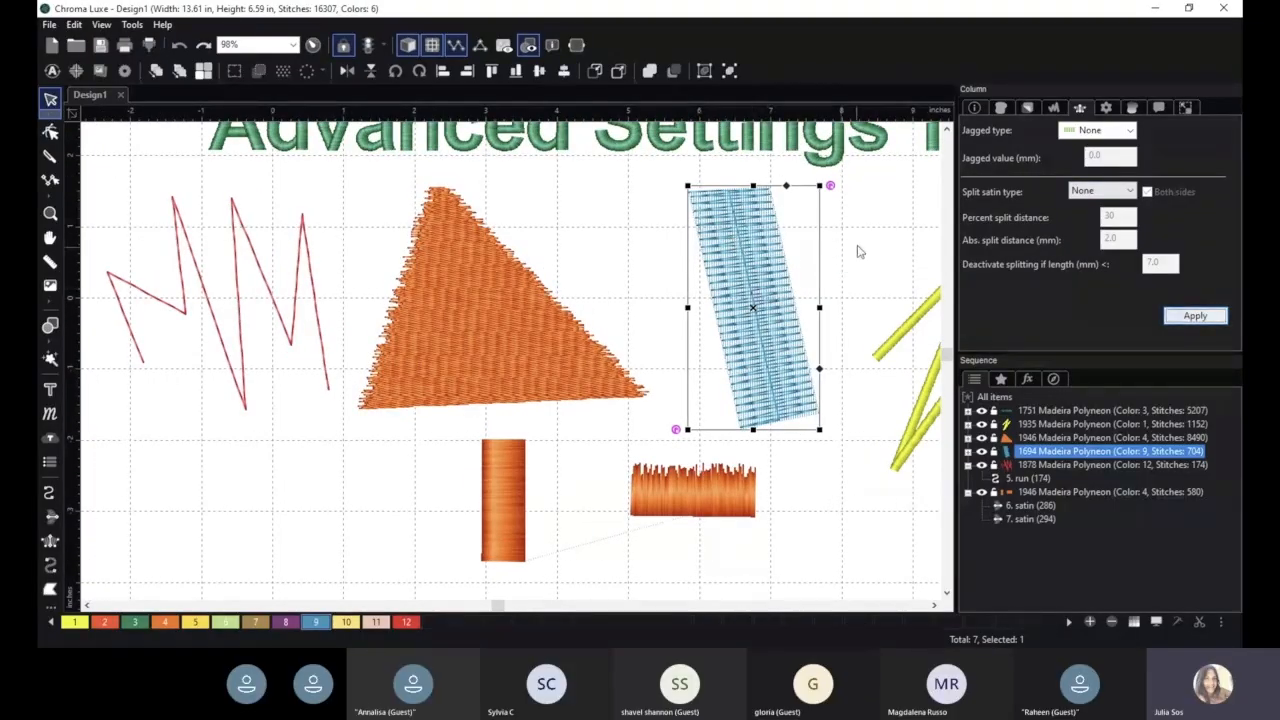
pyautogui.press('space')
pyautogui.moveTo(900, 243); pyautogui.dragTo(651, 286)
pyautogui.scroll(4, 743, 286)
pyautogui.click(503, 278)
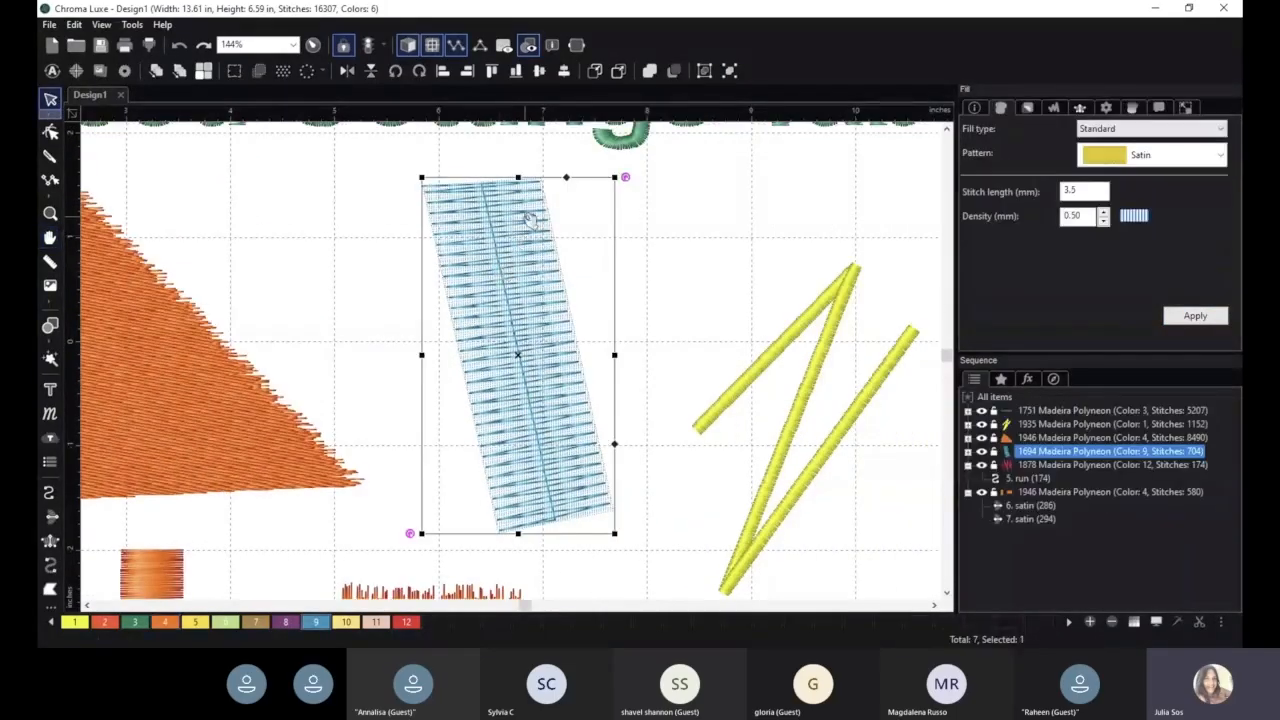
pyautogui.click(1079, 110)
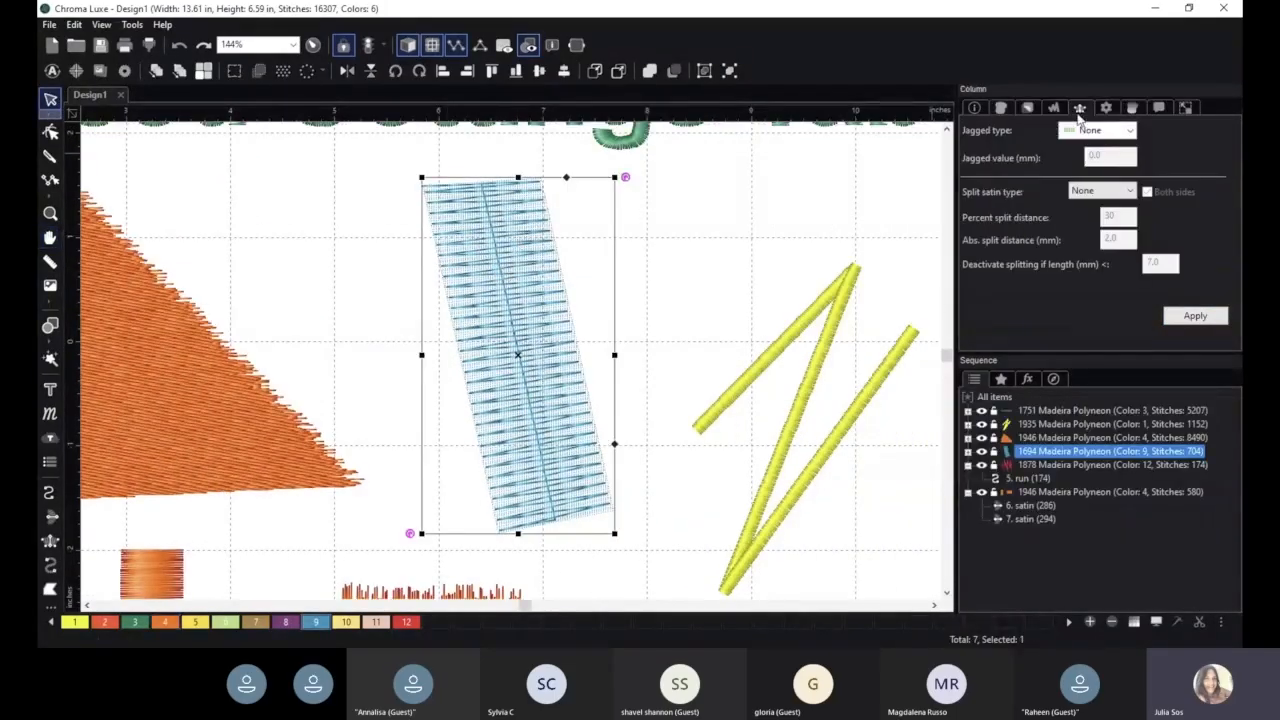
pyautogui.click(1103, 195)
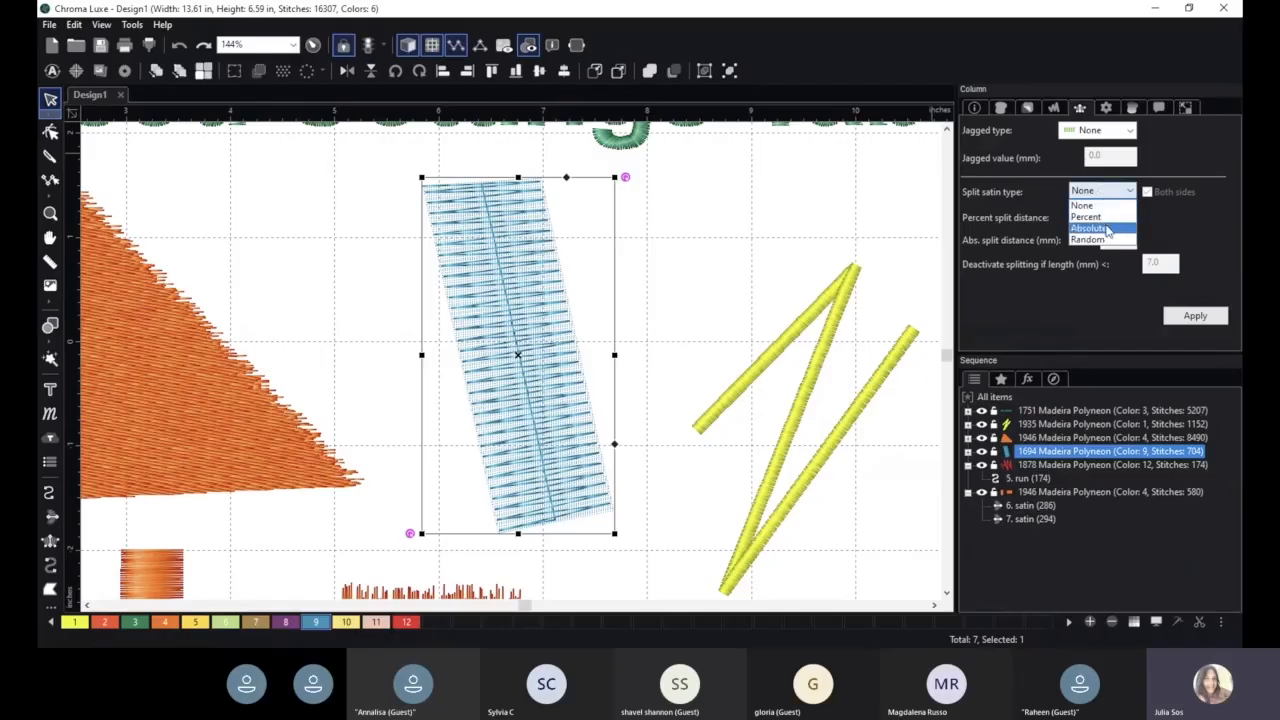
pyautogui.click(1106, 219)
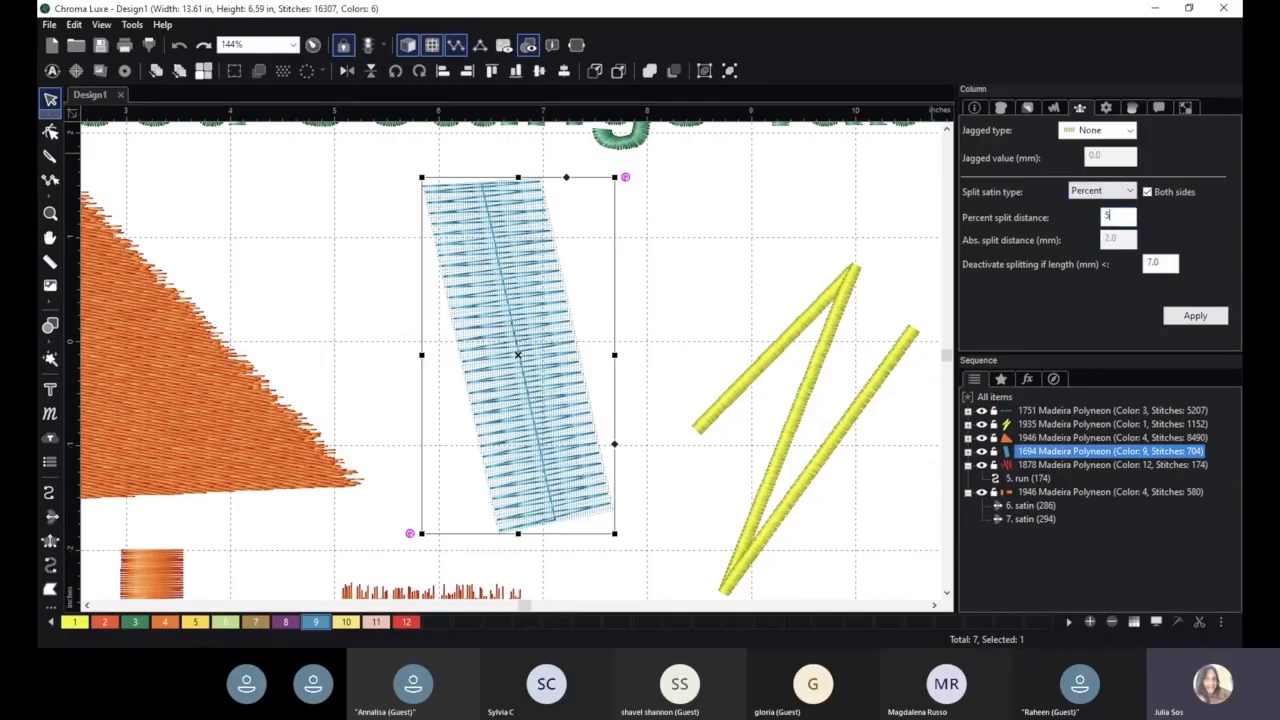
pyautogui.click(1195, 316)
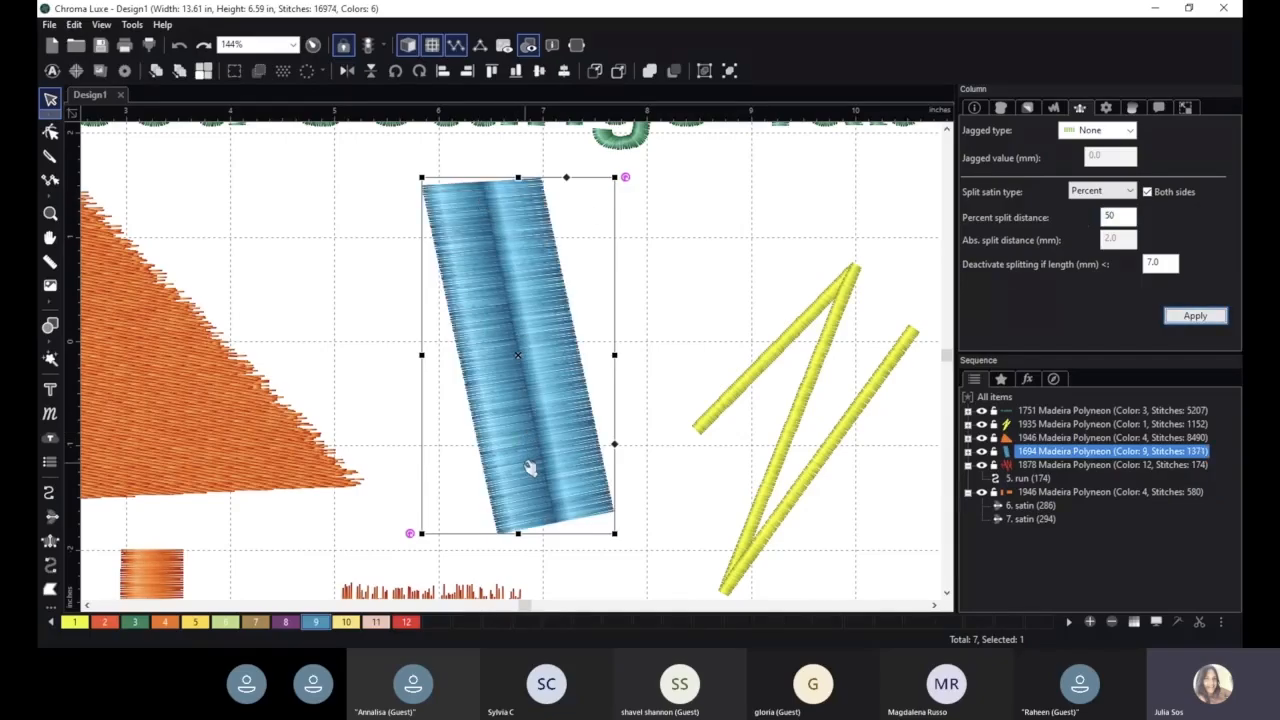
# - Apply a percent split distance of 30 to the blue column, and try the Random split satin type on it
pyautogui.moveTo(1133, 220); pyautogui.dragTo(1099, 219)
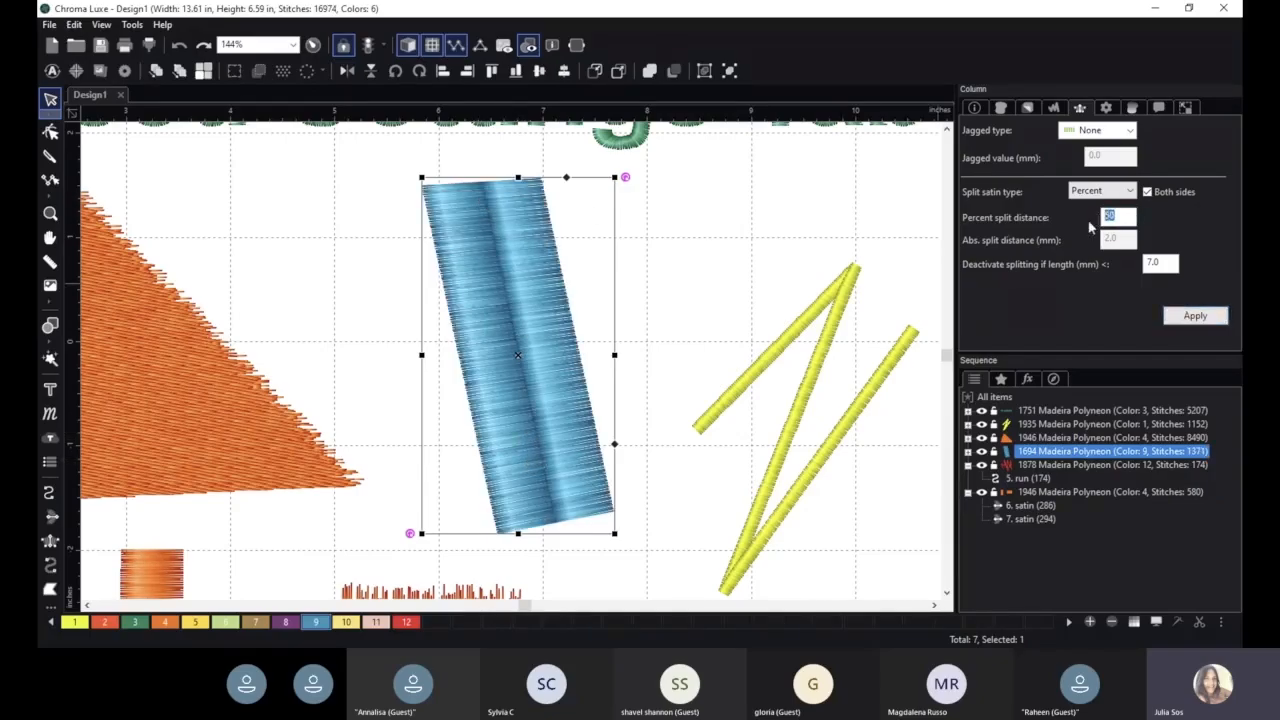
pyautogui.click(1196, 318)
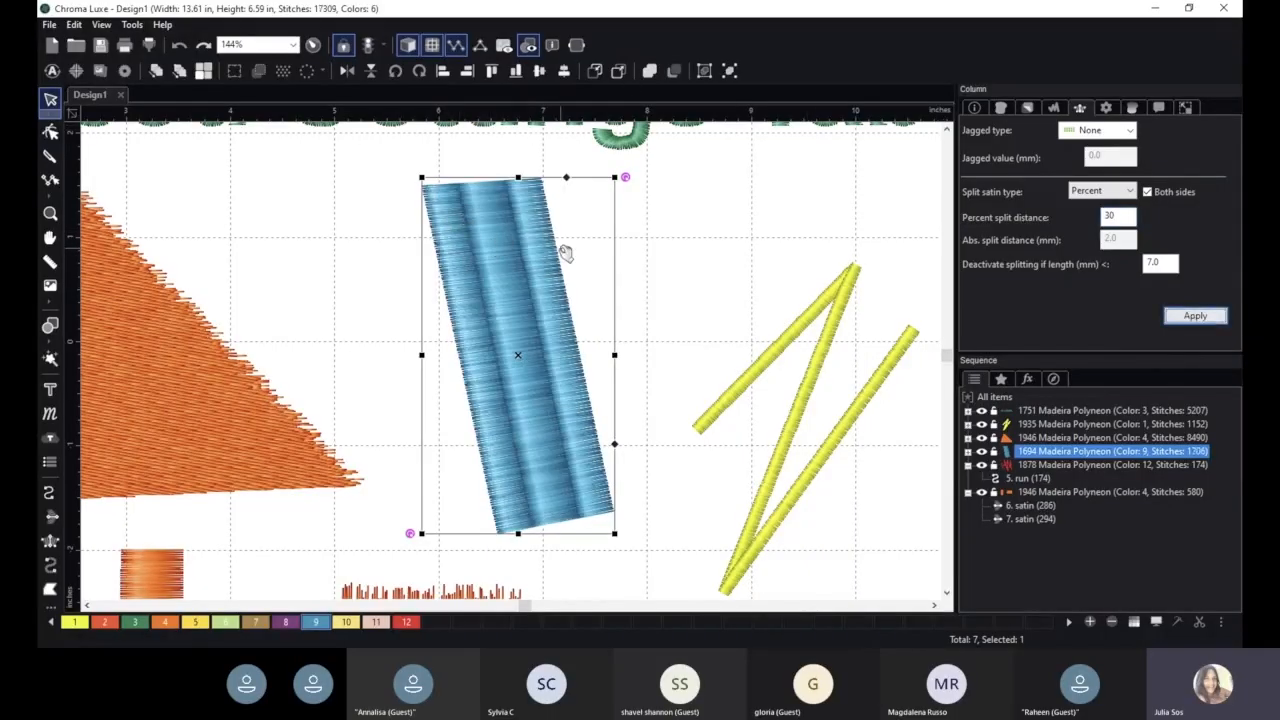
pyautogui.click(1115, 191)
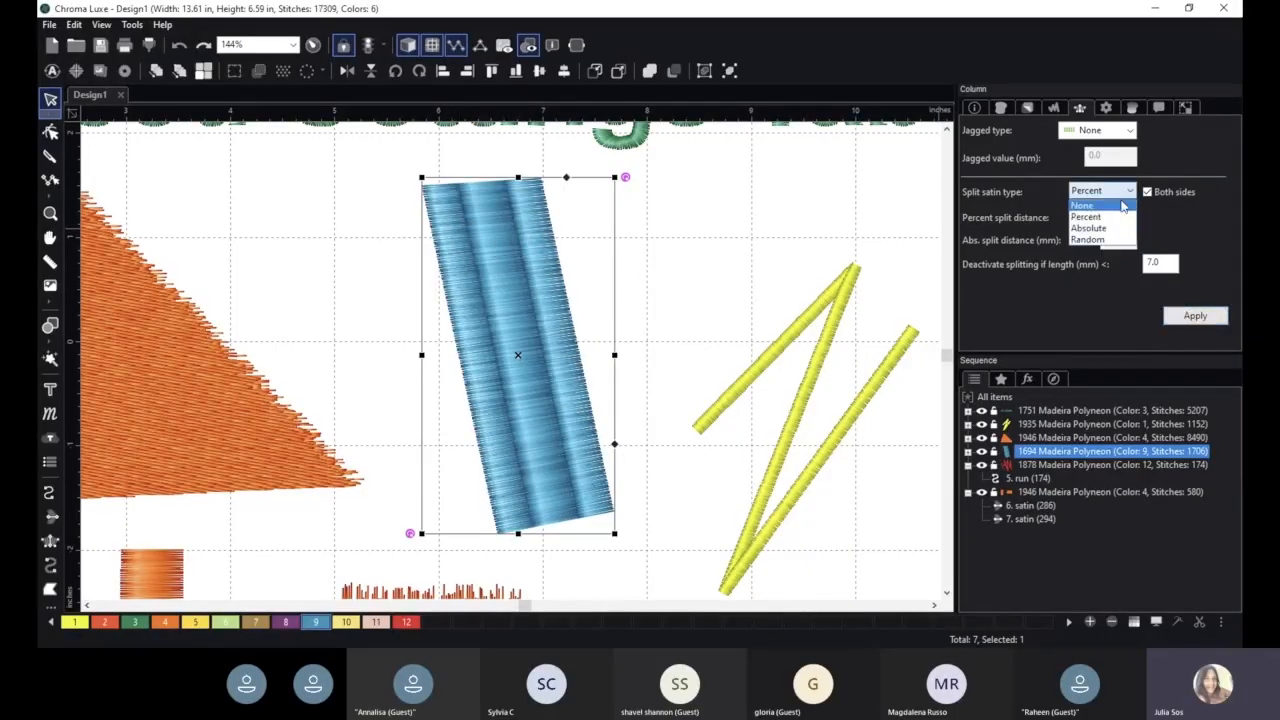
pyautogui.click(1127, 240)
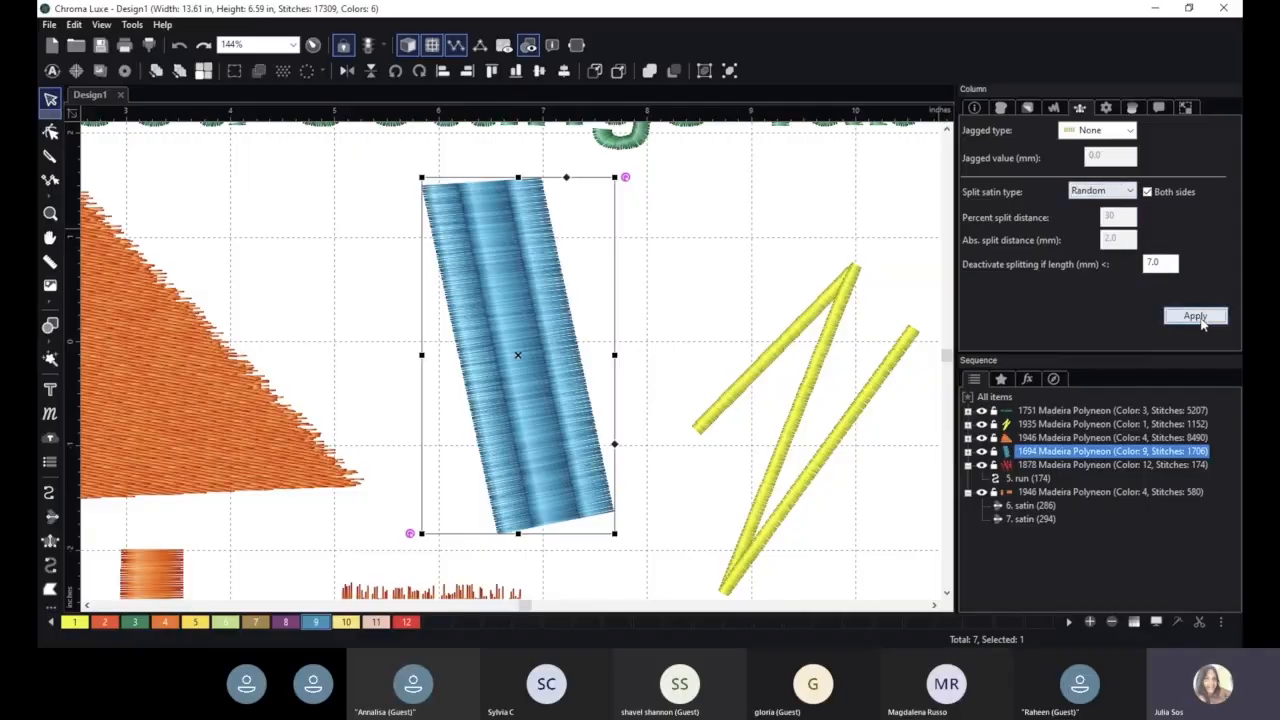
pyautogui.click(1195, 315)
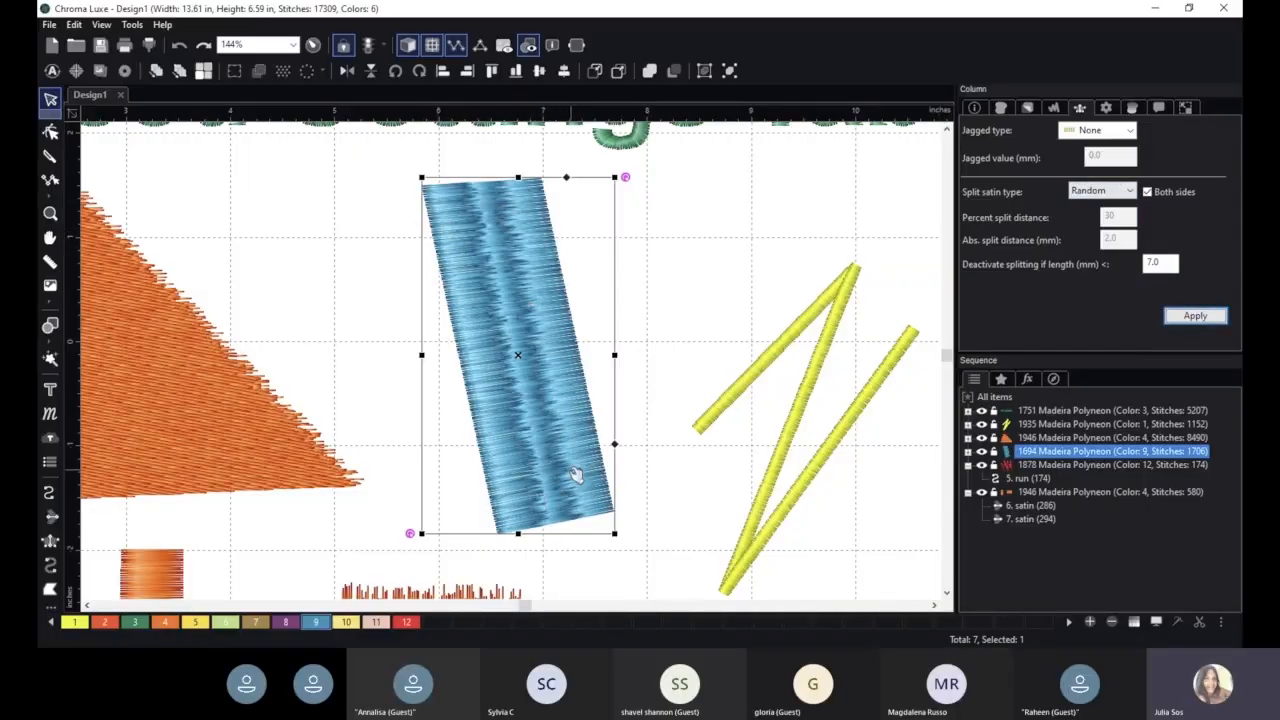
pyautogui.scroll(-3, 577, 472)
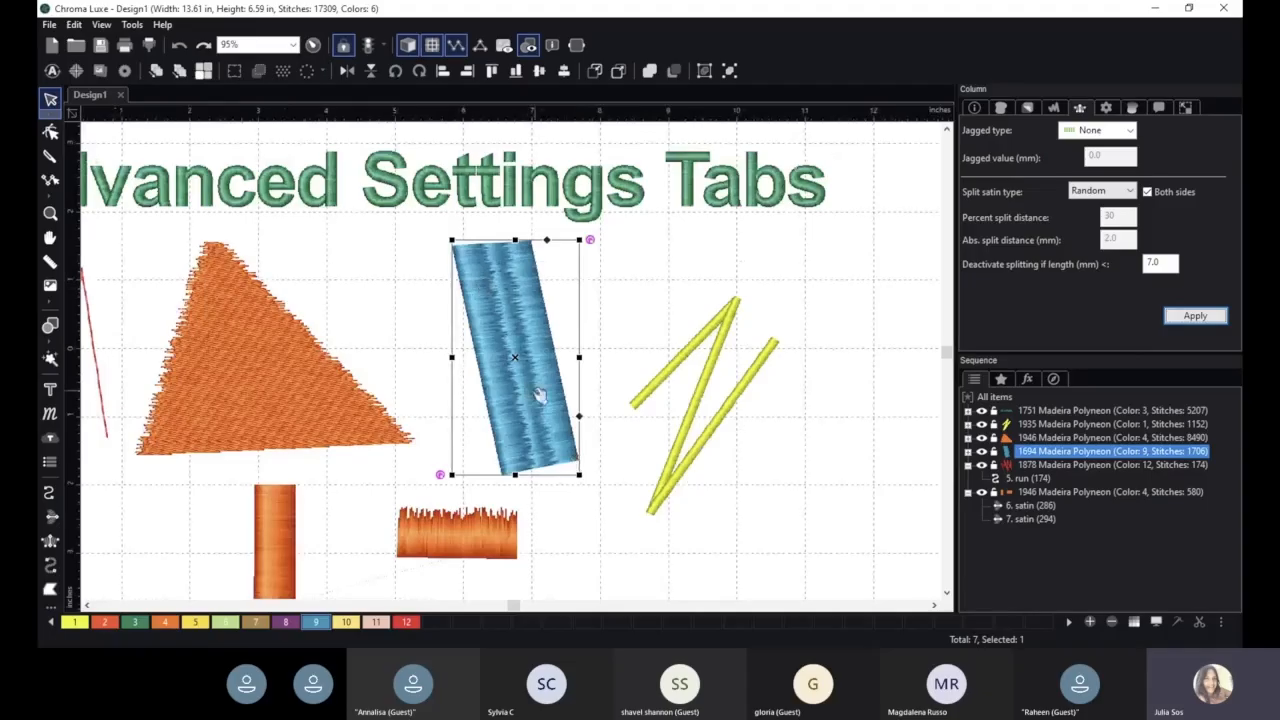
# - Set the blue column's split satin type to Absolute with an absolute split distance of 8.0 mm, and apply it
pyautogui.click(1110, 191)
pyautogui.click(1110, 229)
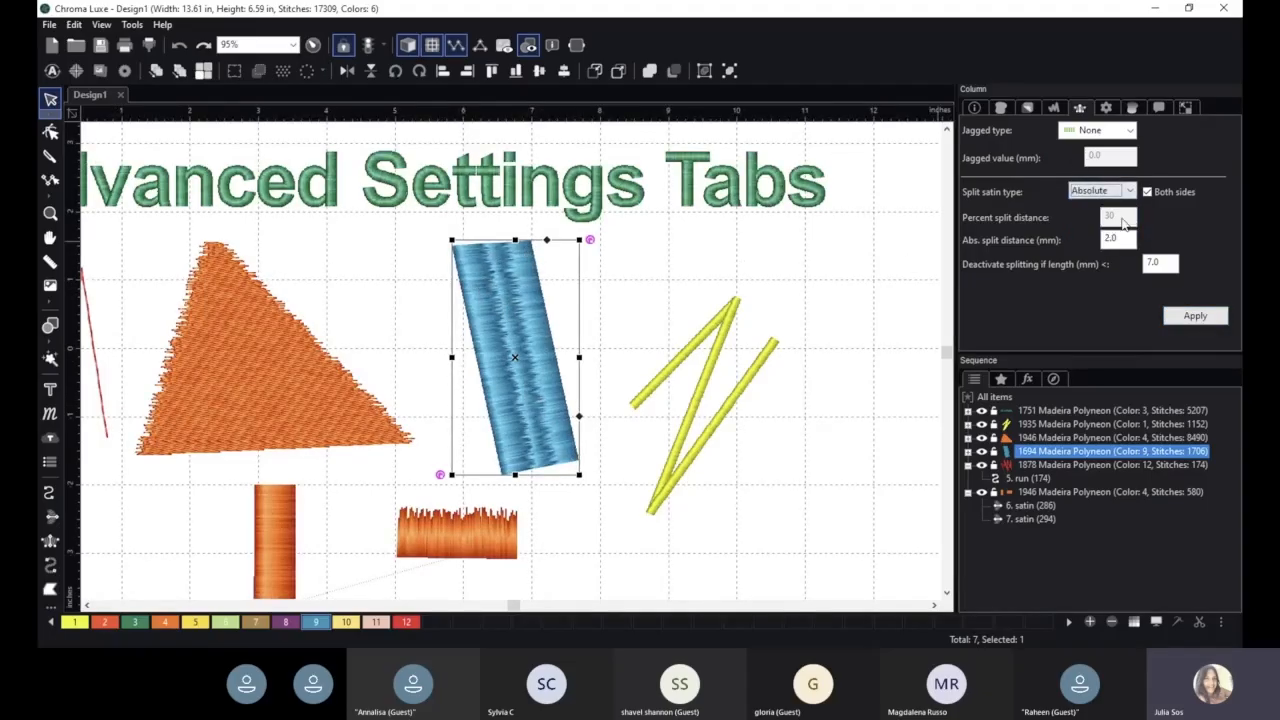
pyautogui.click(1195, 316)
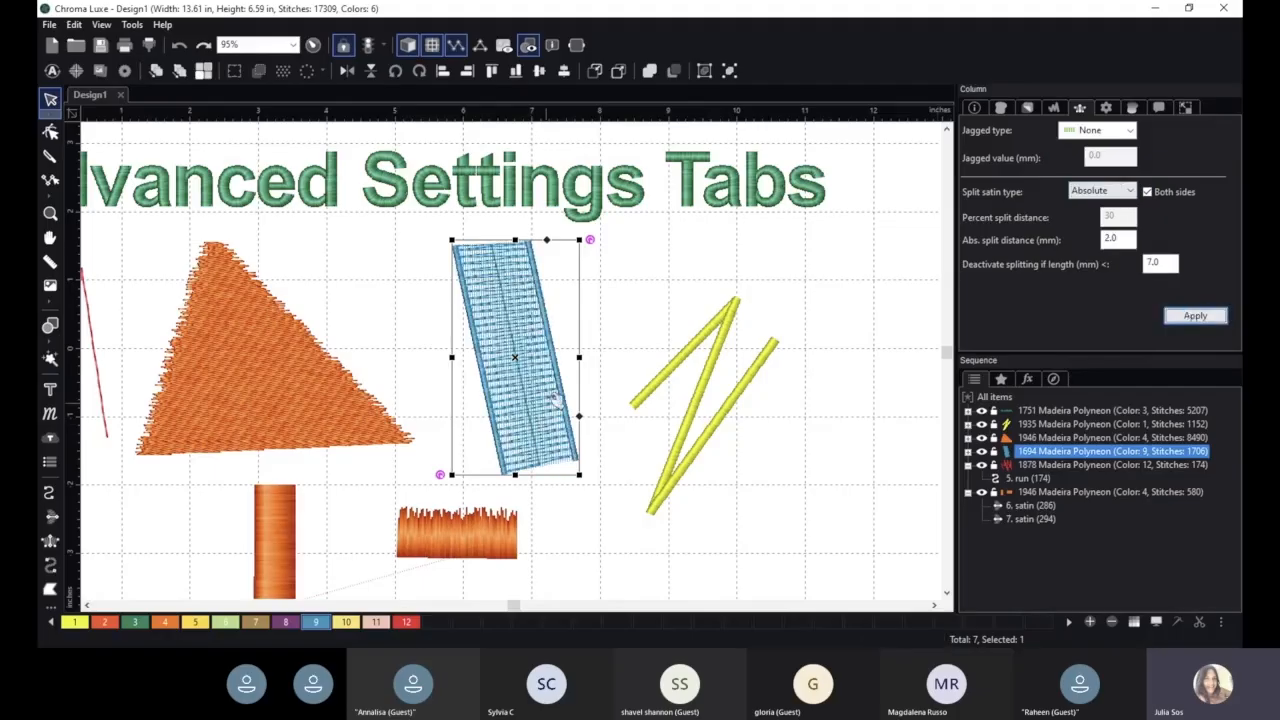
pyautogui.moveTo(1126, 240); pyautogui.dragTo(1066, 248)
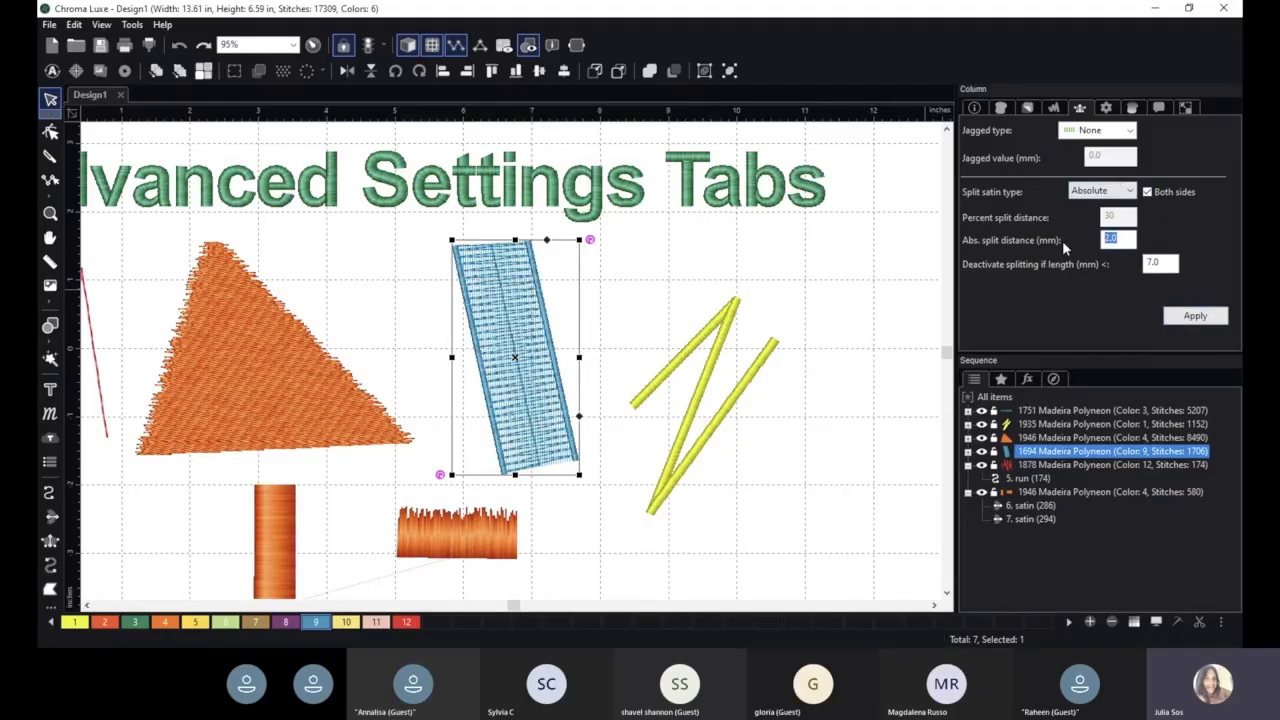
pyautogui.write('8')
pyautogui.click(1194, 322)
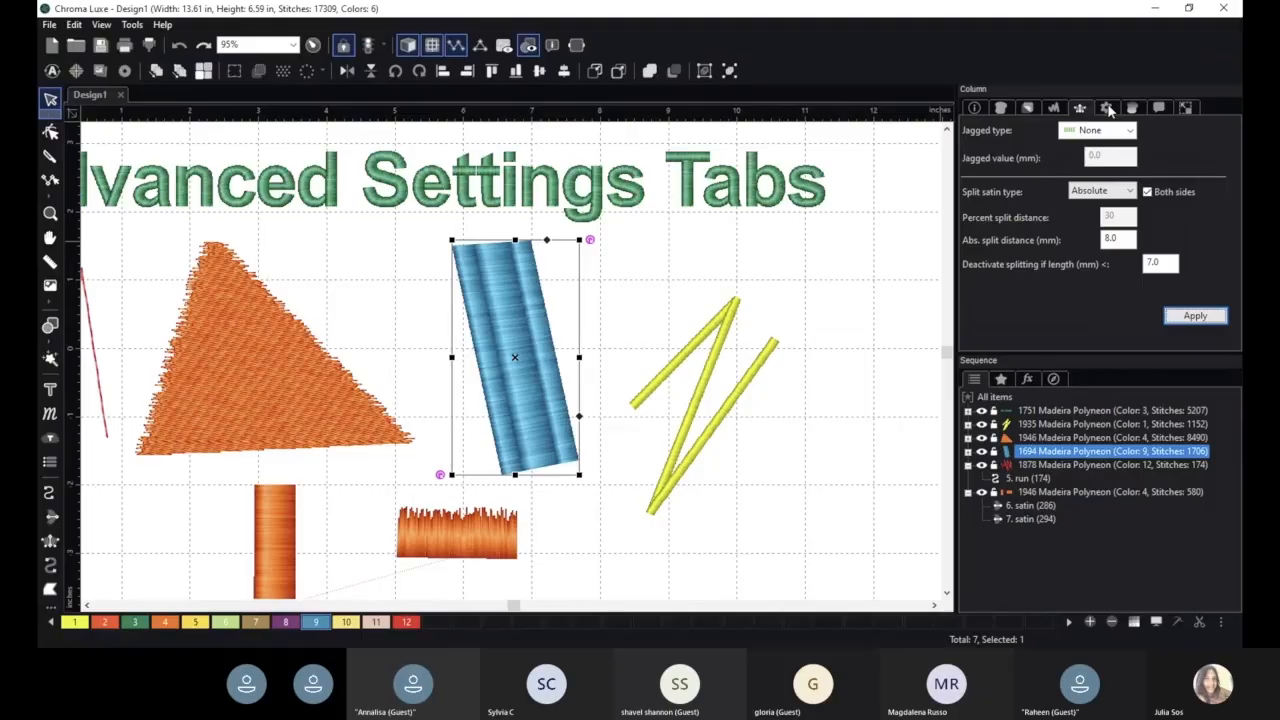
# - Review the blue column's General settings, including connection, gradient and overlap lines
pyautogui.click(1106, 108)
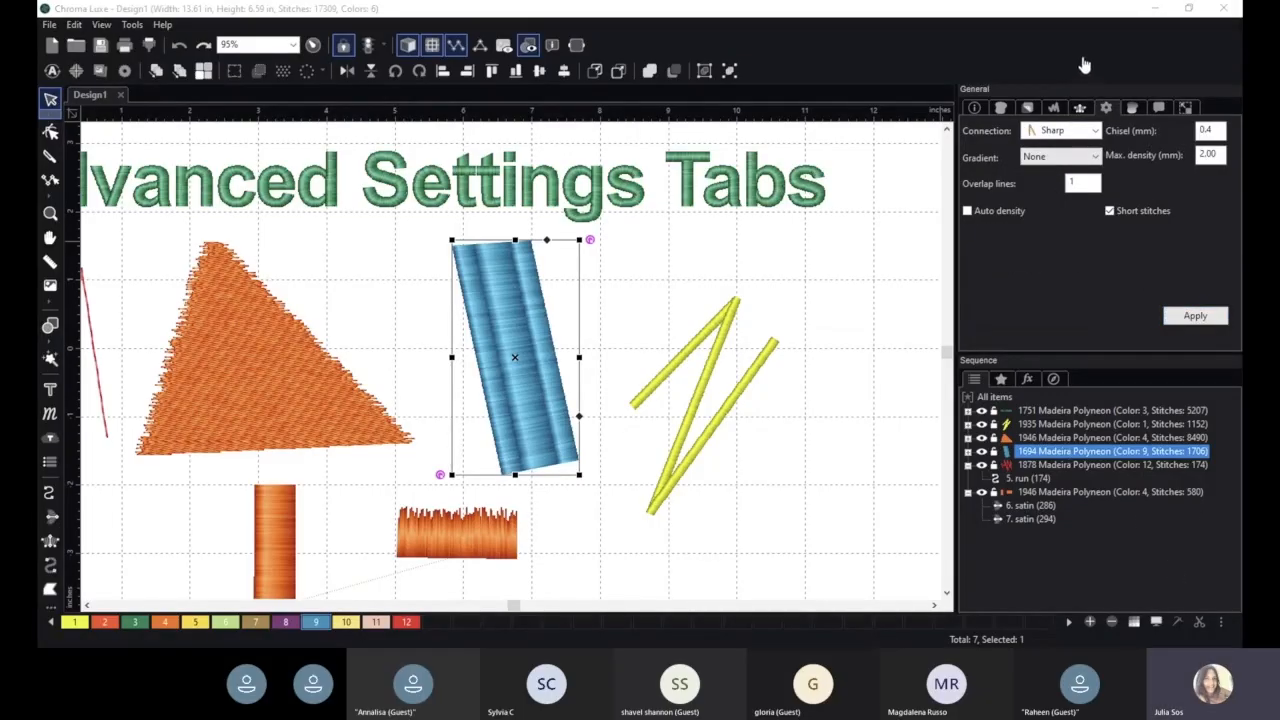
pyautogui.click(679, 270)
pyautogui.click(524, 303)
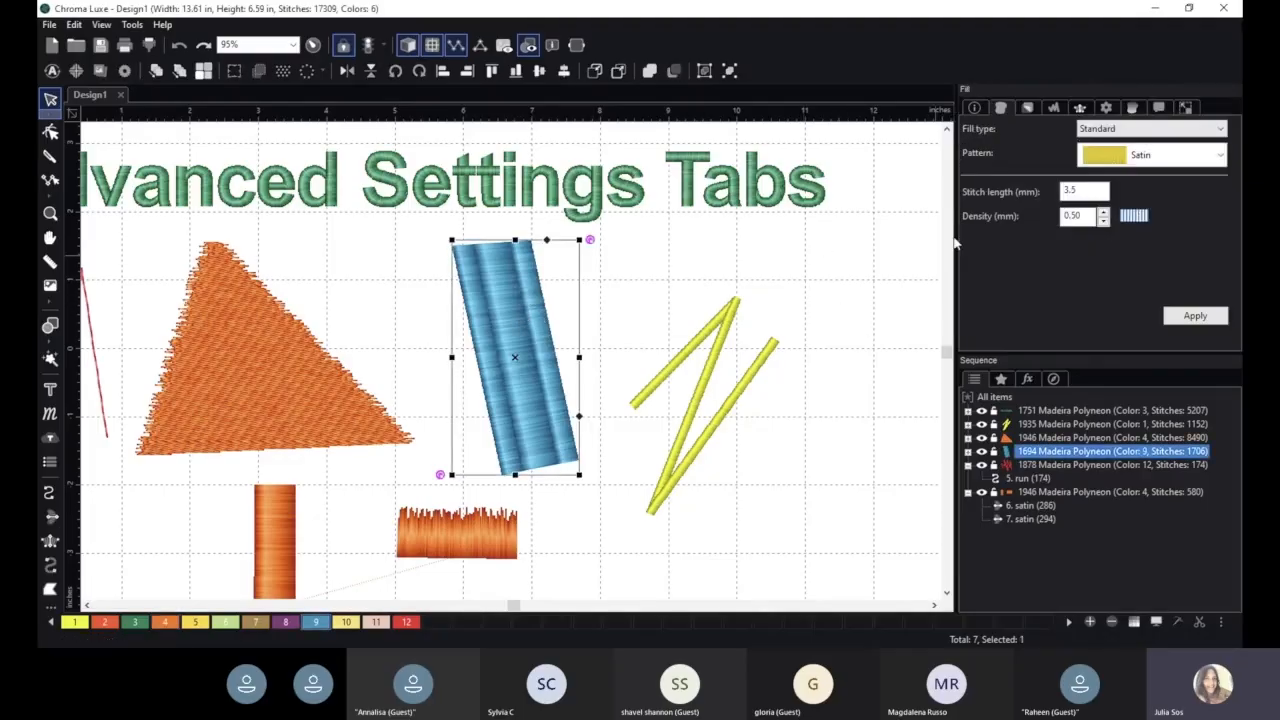
pyautogui.click(1080, 107)
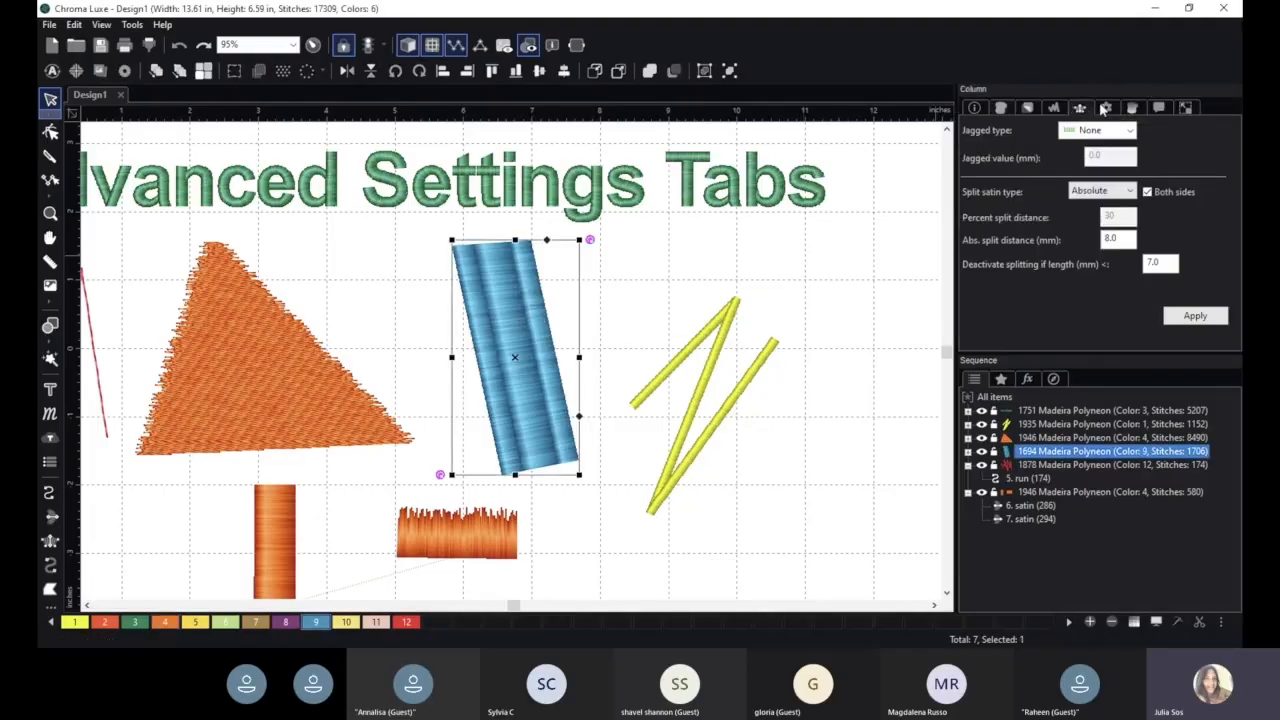
pyautogui.click(1104, 108)
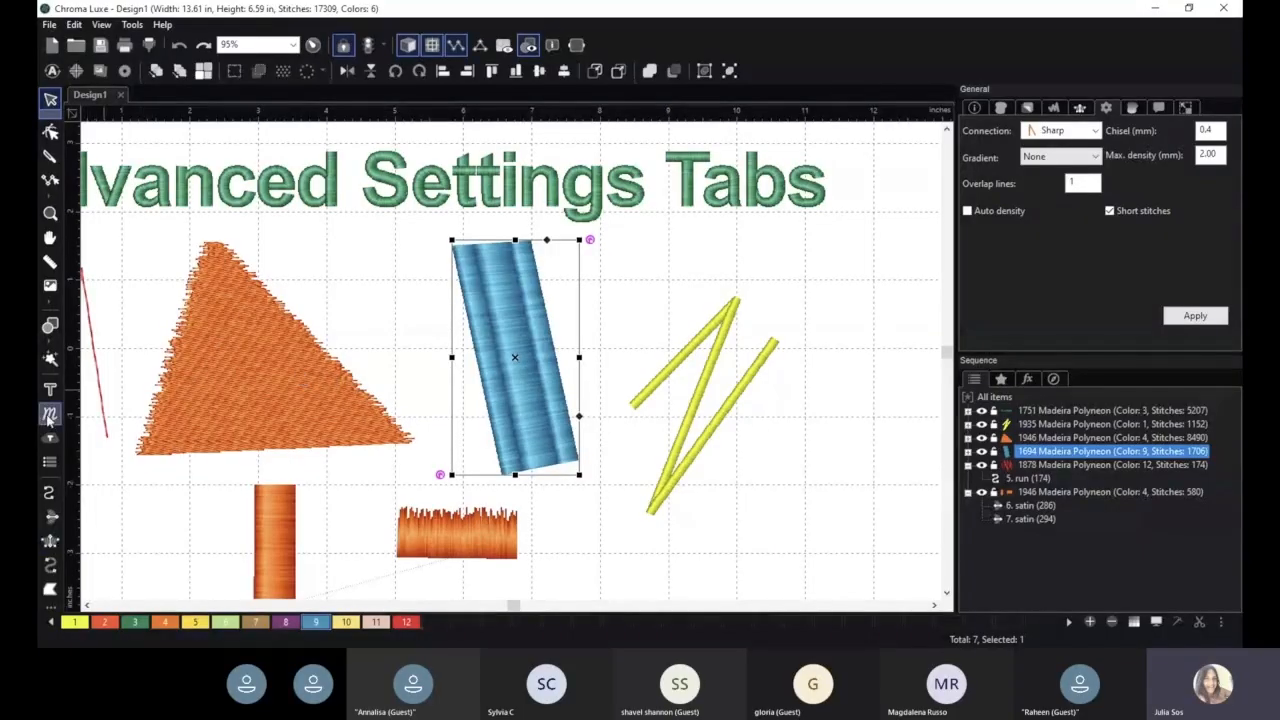
# - Draw an orange triangular complex fill about 1.7 inches wide between the blue column and the yellow zigzag
pyautogui.click(50, 590)
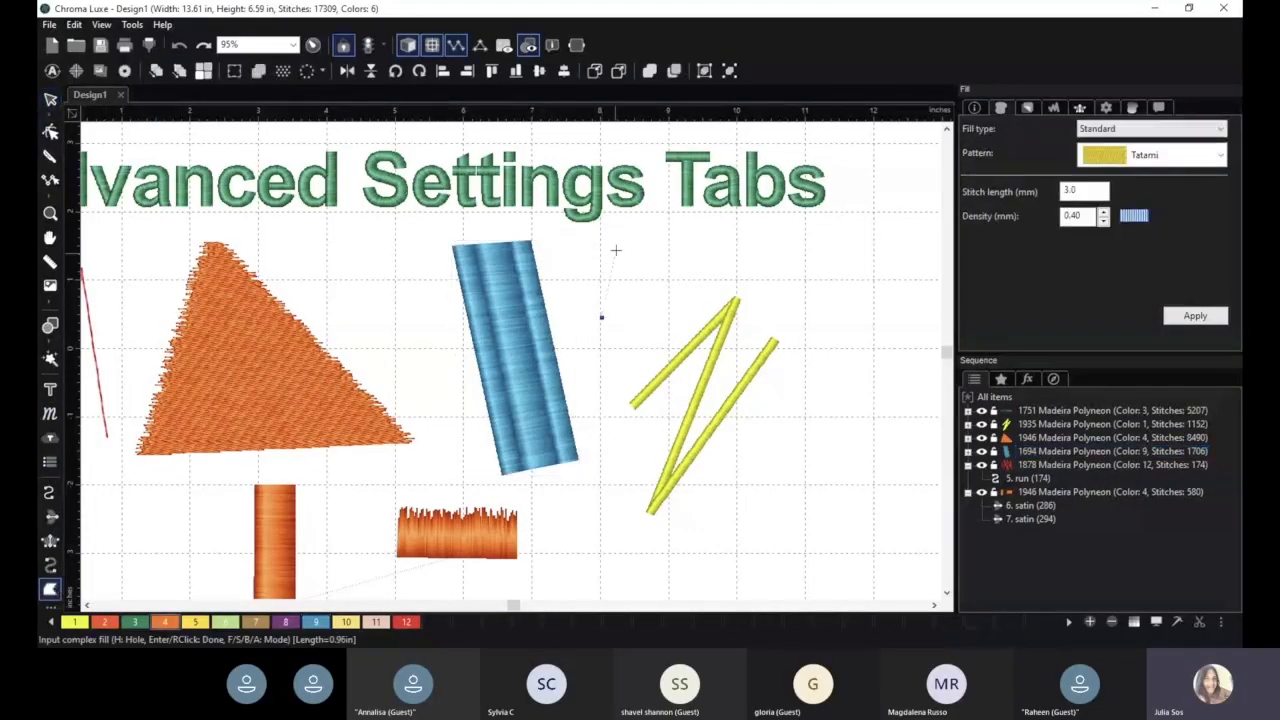
pyautogui.click(641, 226)
pyautogui.click(601, 317)
pyautogui.click(718, 283)
pyautogui.rightClick(718, 283)
# - Select the new triangular complex fill, change its connection type to Square, and apply it
pyautogui.moveTo(747, 238); pyautogui.dragTo(700, 306)
pyautogui.scroll(3, 700, 306)
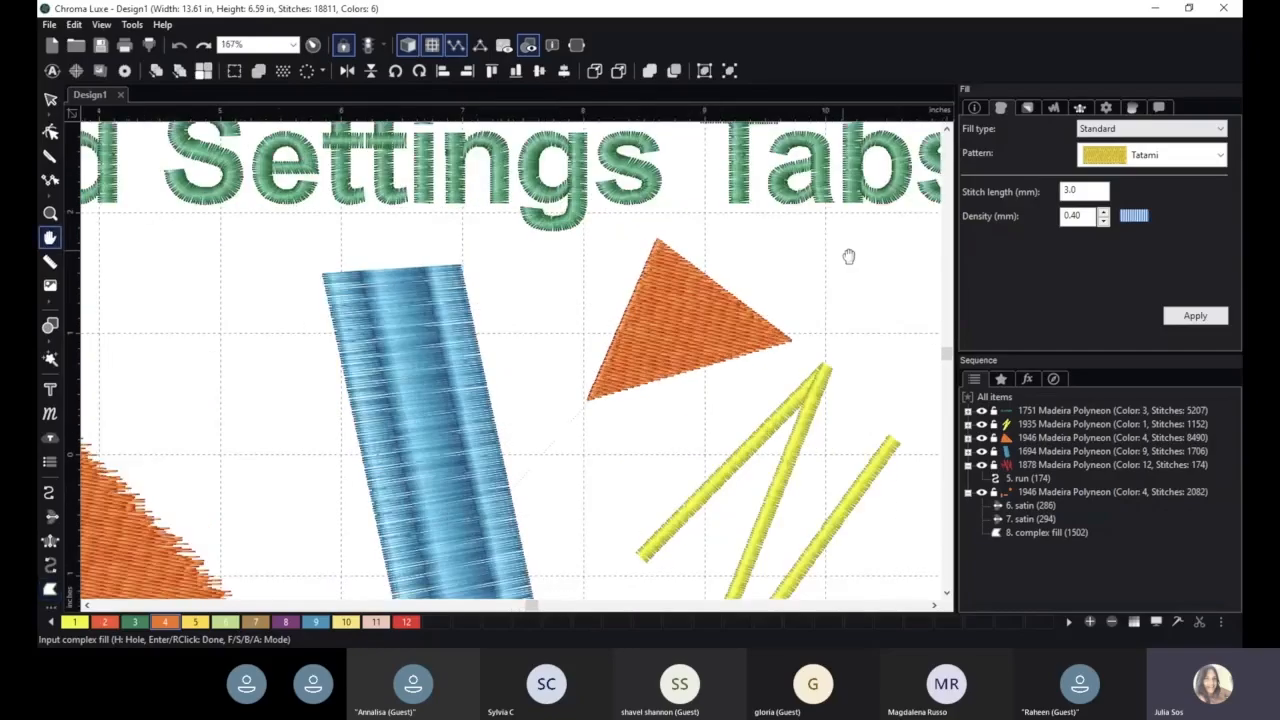
pyautogui.scroll(4, 848, 257)
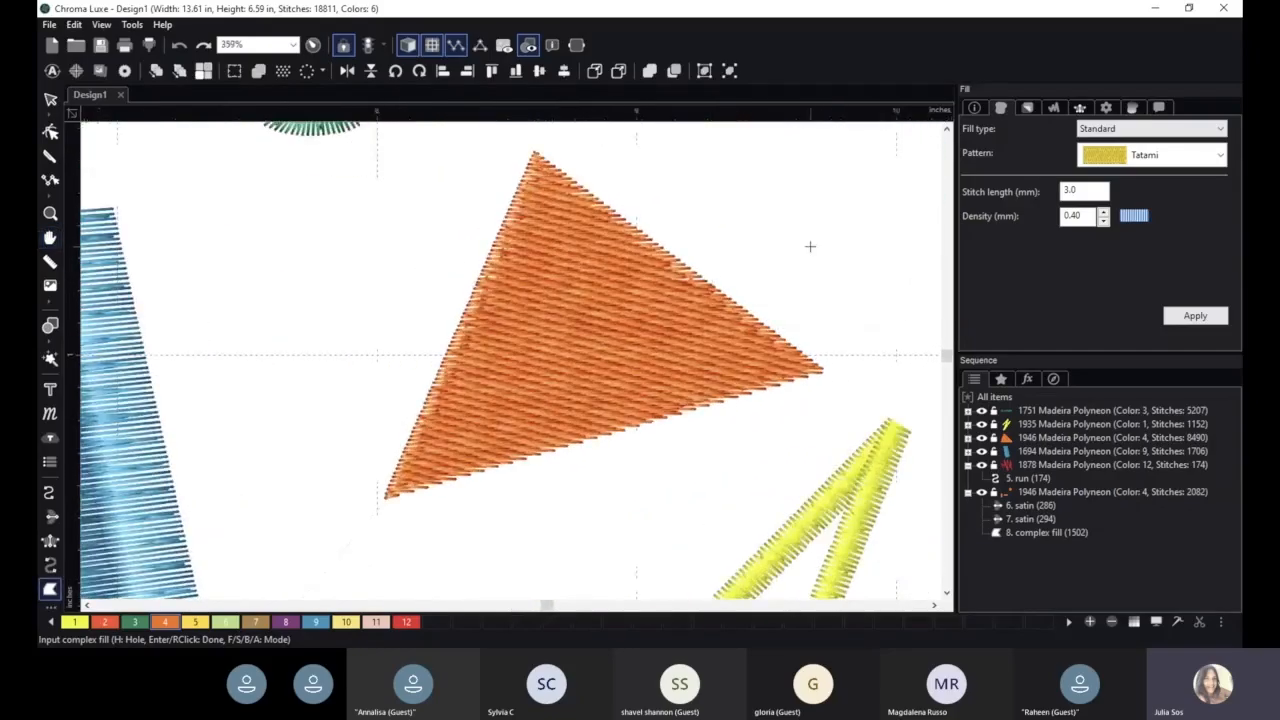
pyautogui.scroll(2, 809, 246)
pyautogui.moveTo(835, 201); pyautogui.dragTo(687, 298)
pyautogui.scroll(2, 688, 268)
pyautogui.scroll(4, 687, 298)
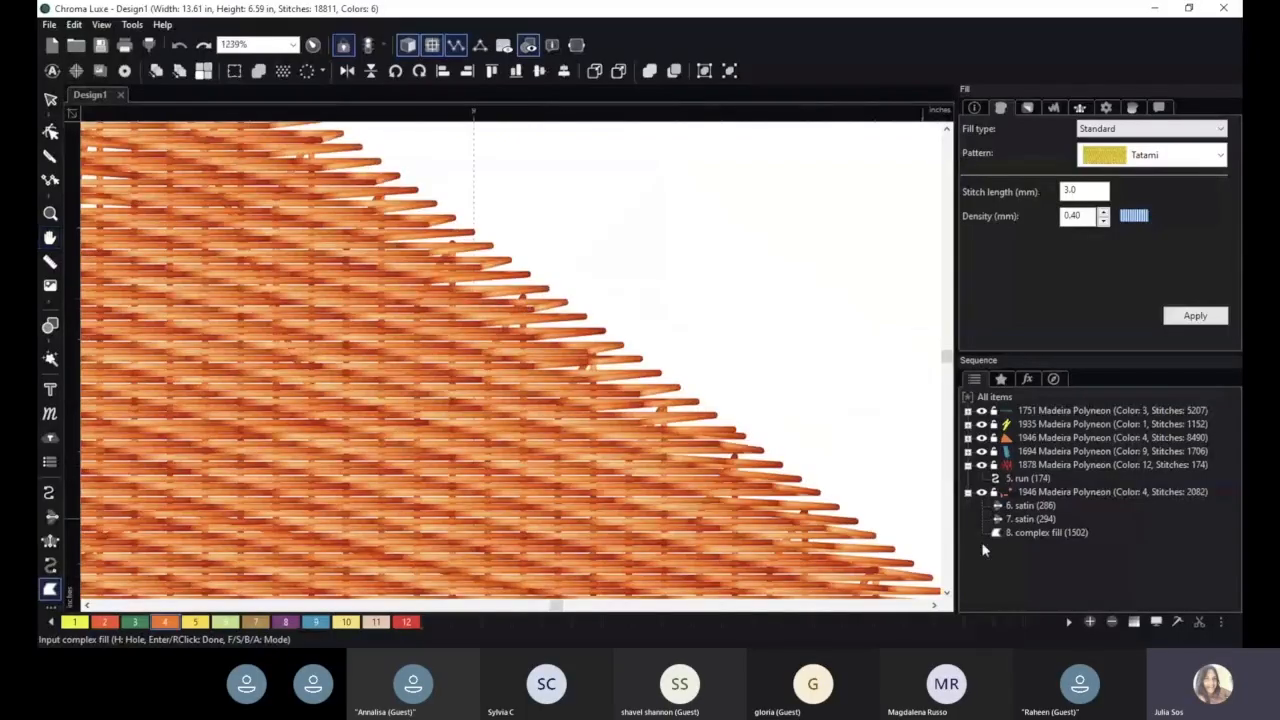
pyautogui.click(1006, 533)
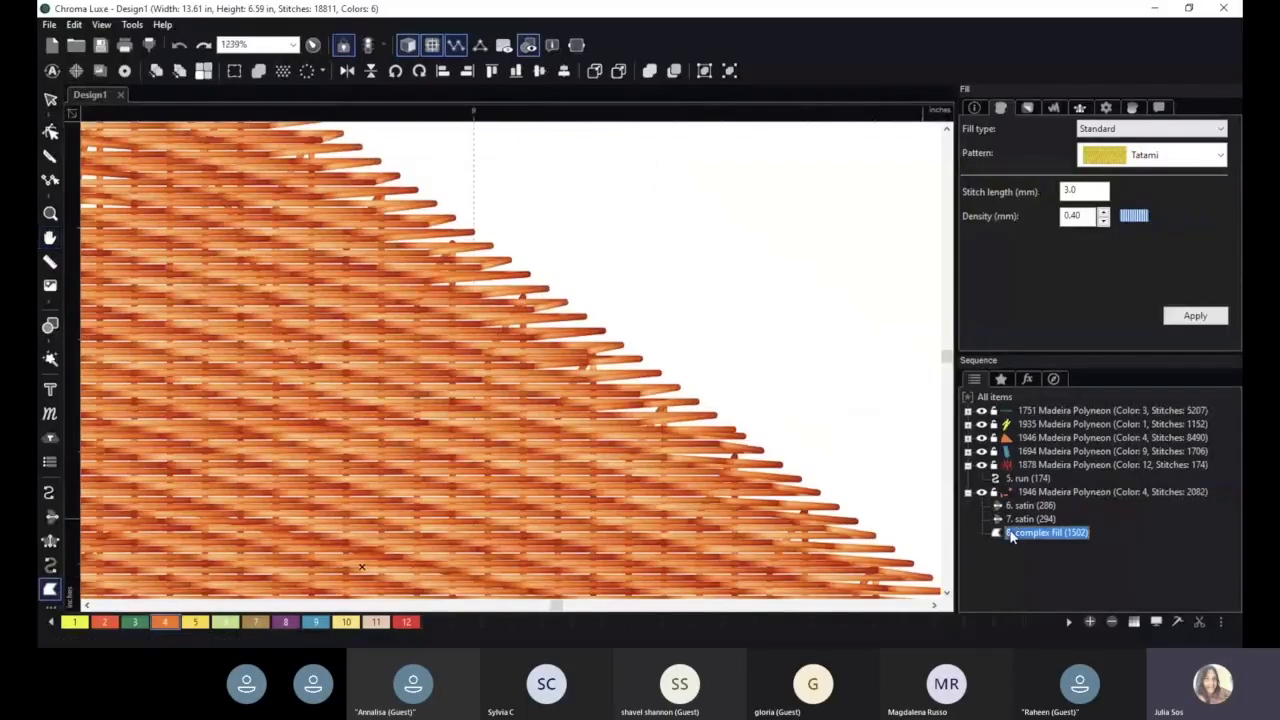
pyautogui.click(1105, 110)
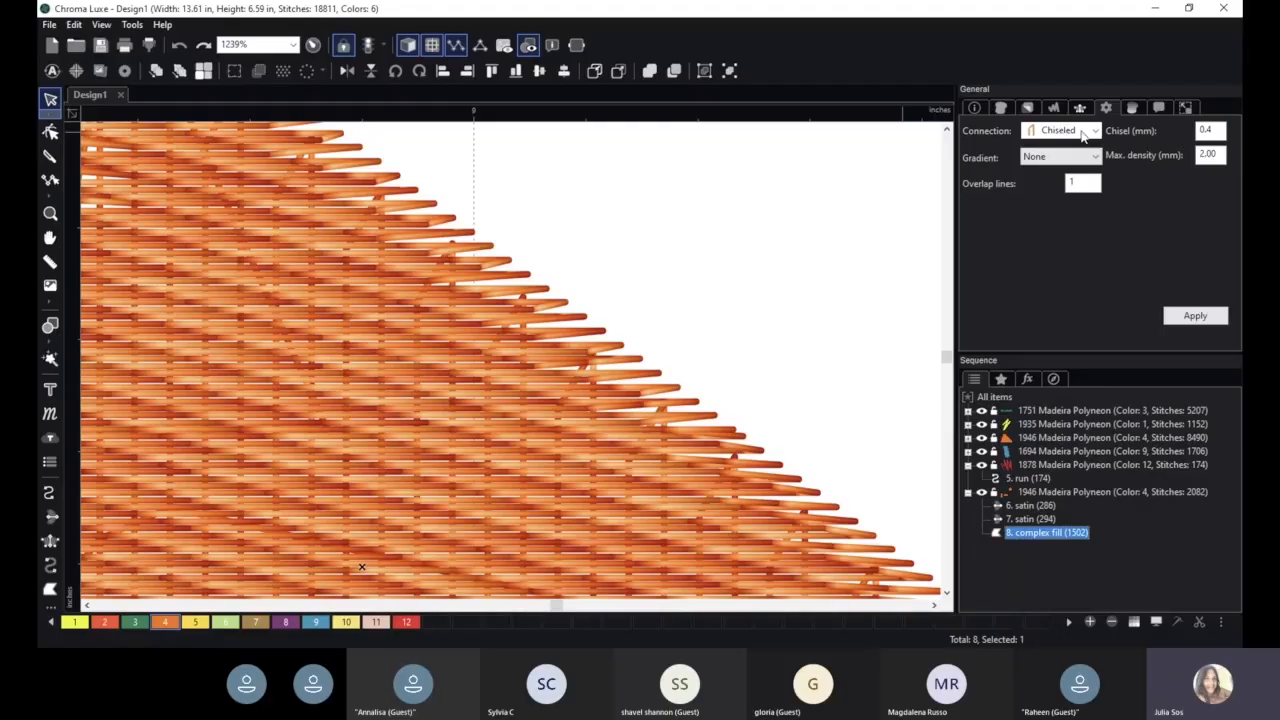
pyautogui.click(1083, 131)
pyautogui.click(1060, 150)
pyautogui.click(1192, 316)
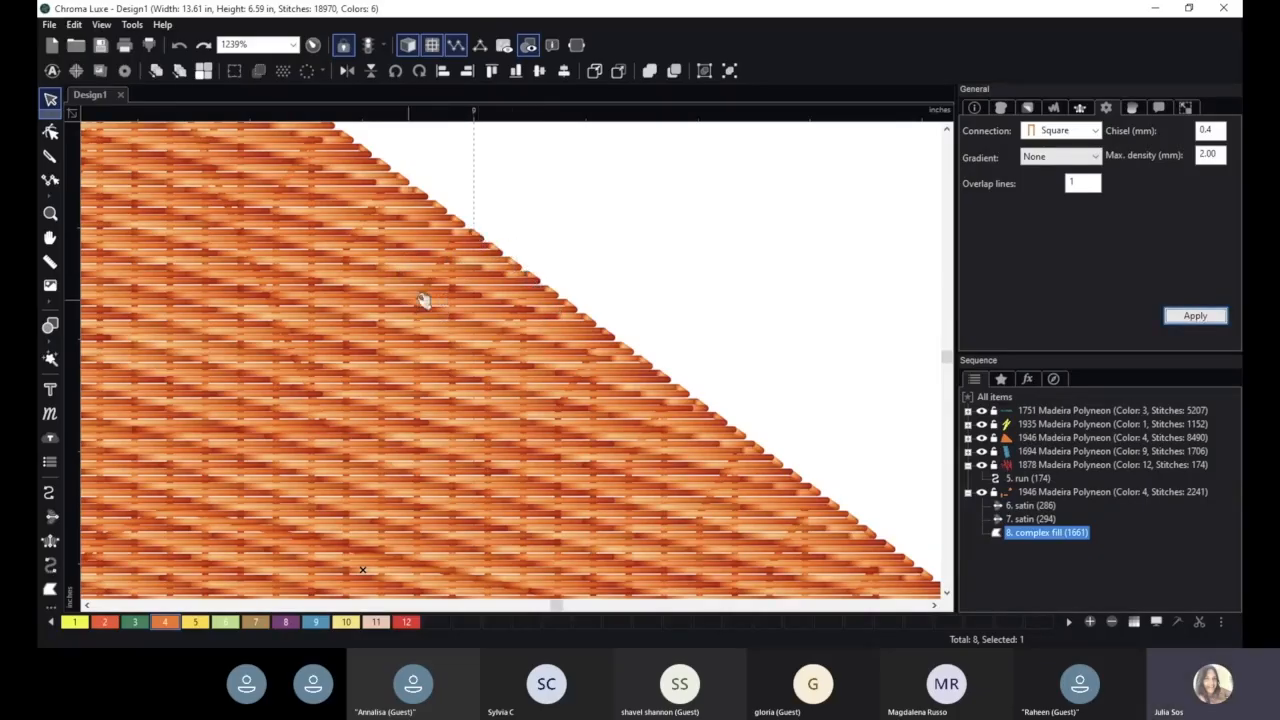
# - Examine the Square connection stitches along the triangle's slanted edge
pyautogui.scroll(-2, 660, 406)
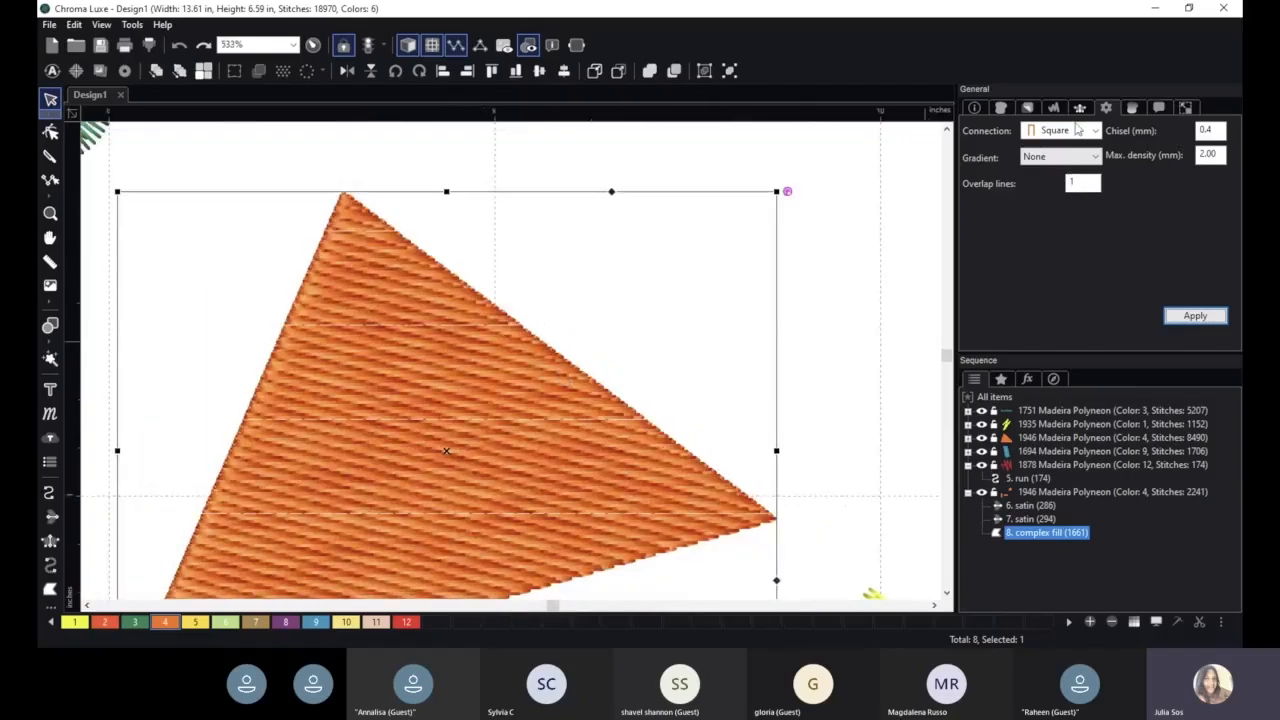
pyautogui.click(1076, 140)
pyautogui.click(1074, 144)
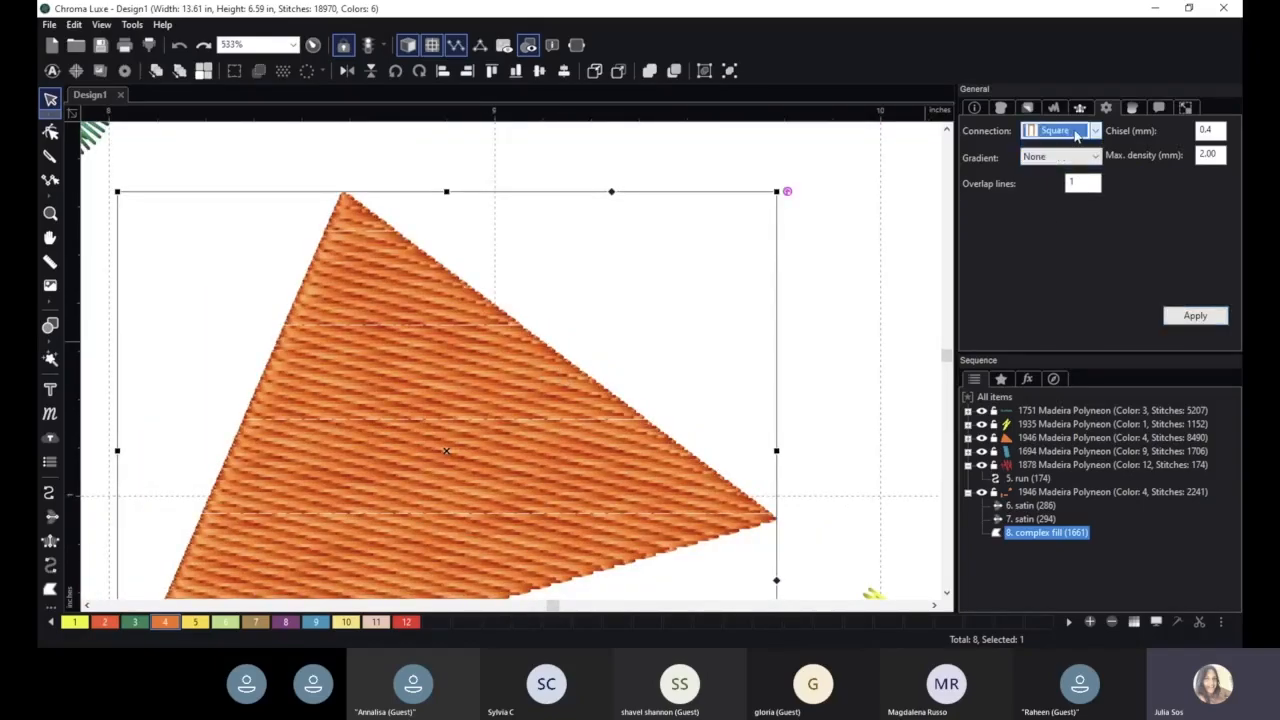
pyautogui.scroll(2, 586, 371)
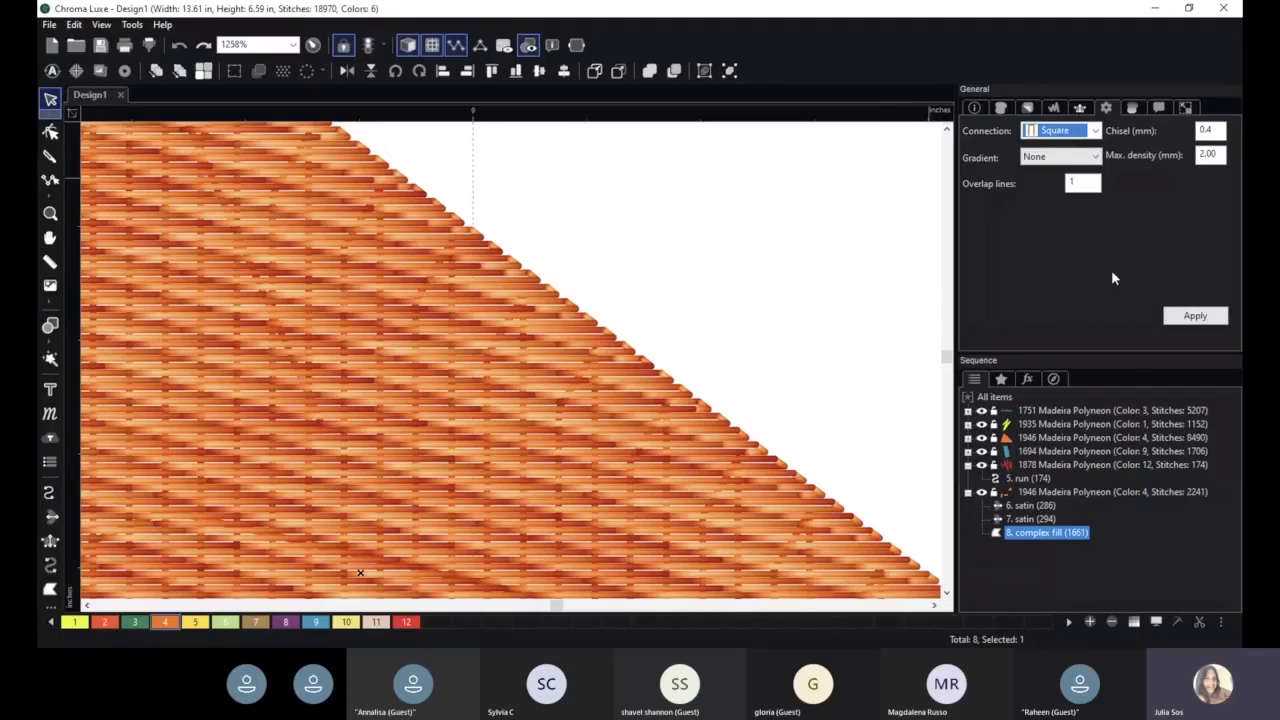
pyautogui.scroll(-4, 660, 325)
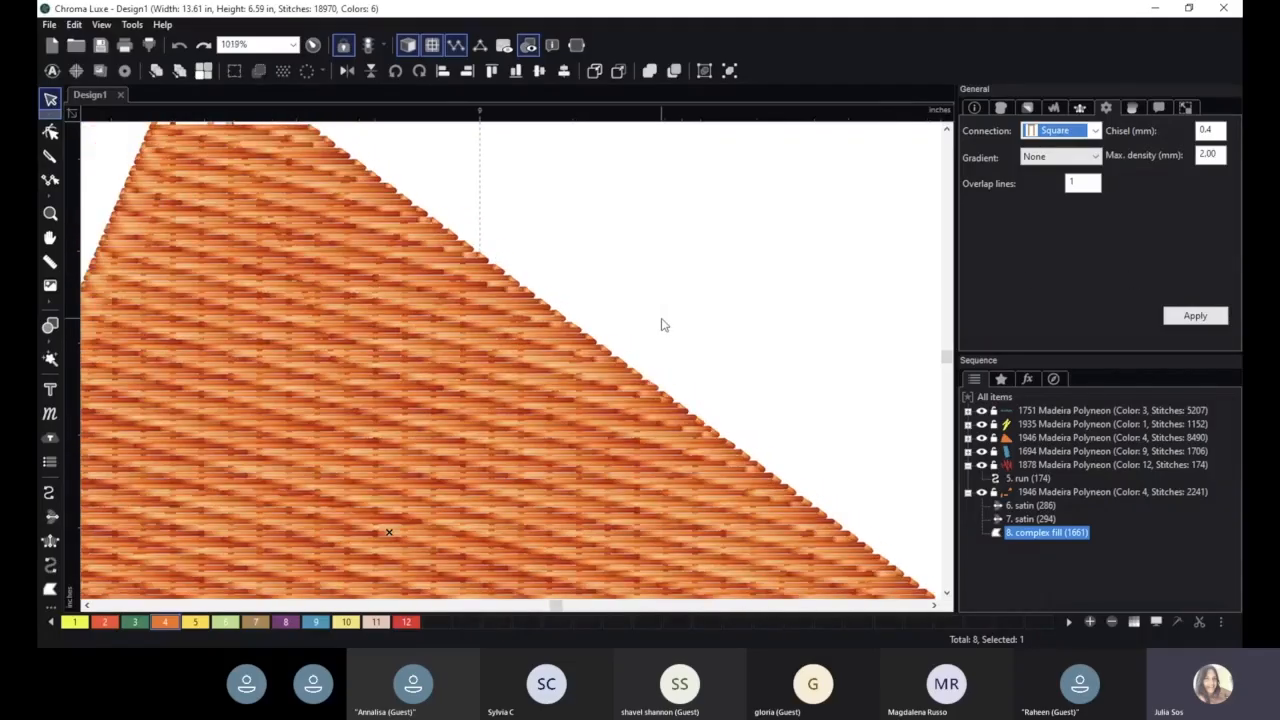
# - Apply a Linear increasing gradient to the triangular complex fill
pyautogui.click(1061, 158)
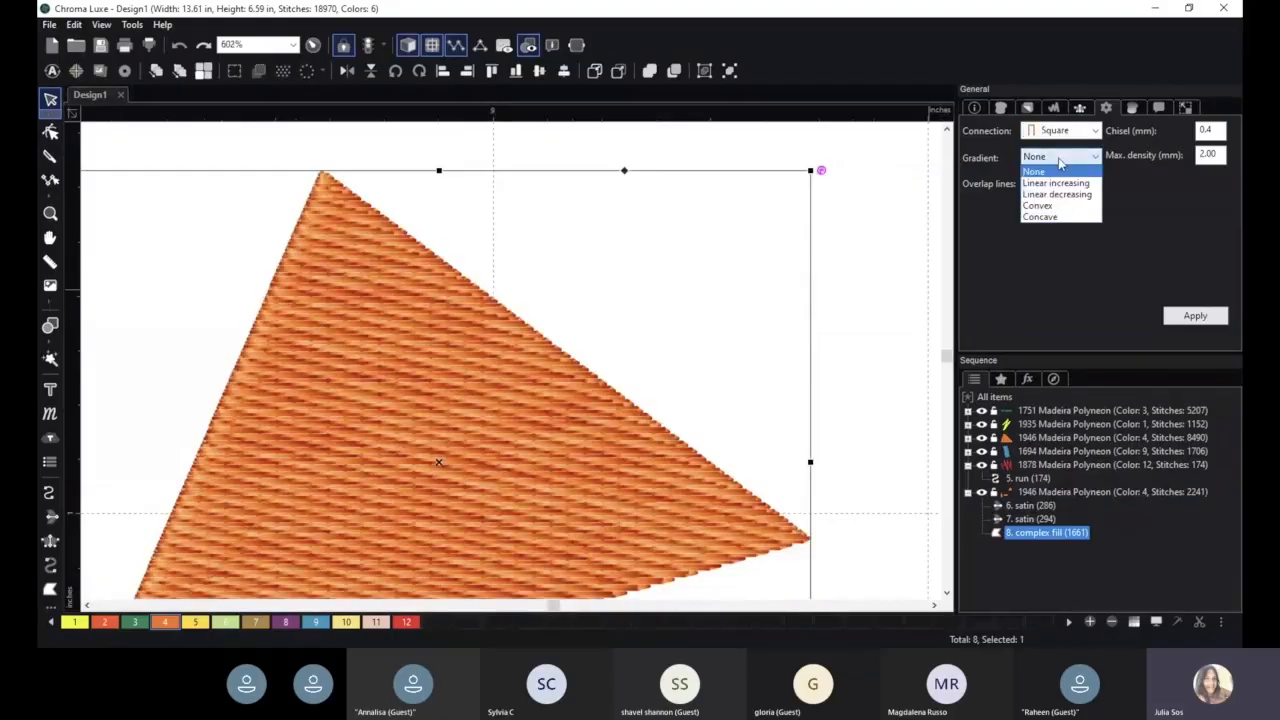
pyautogui.click(1058, 178)
pyautogui.click(1195, 316)
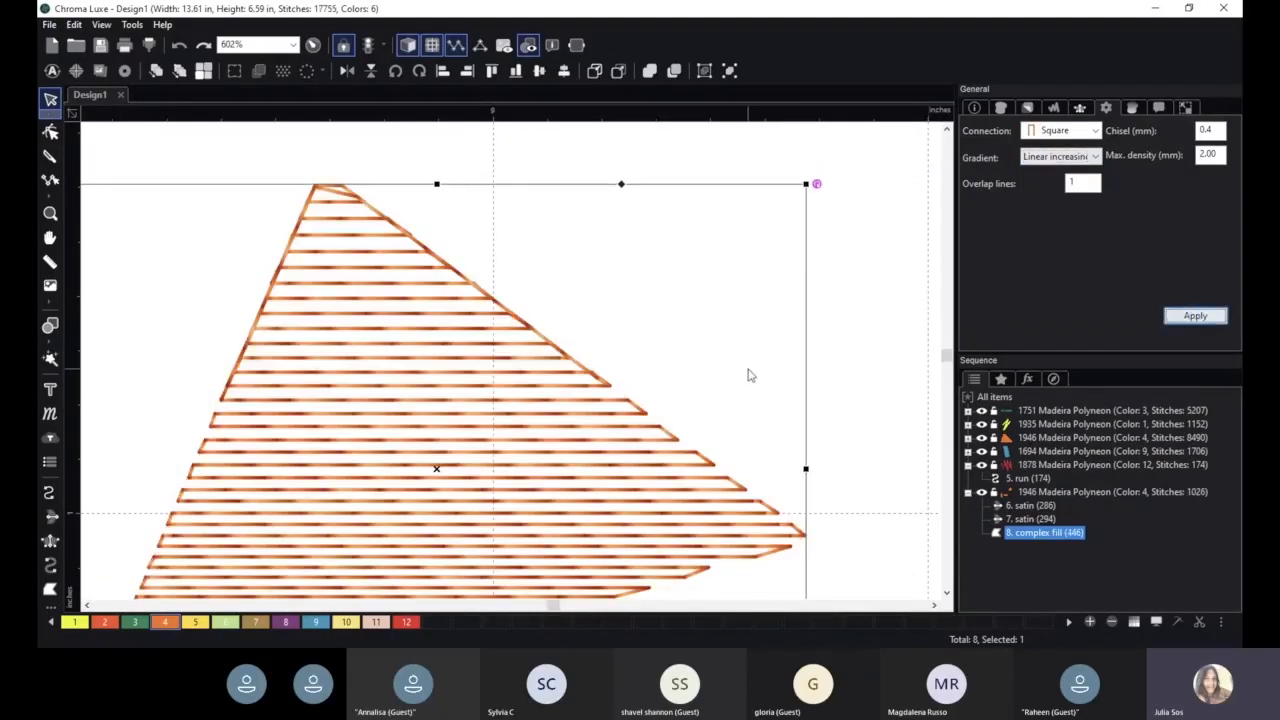
pyautogui.scroll(-3, 745, 372)
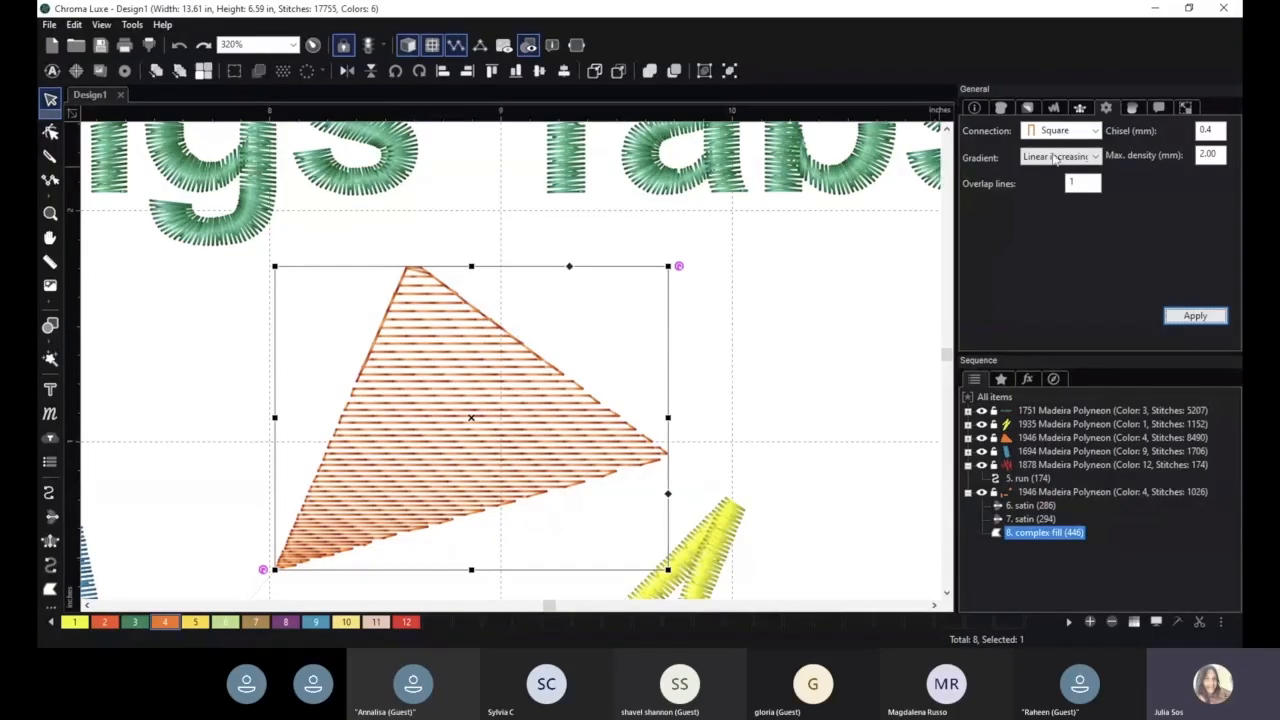
# - Switch the triangular fill's gradient to Linear decreasing and apply it
pyautogui.click(1058, 157)
pyautogui.click(1058, 182)
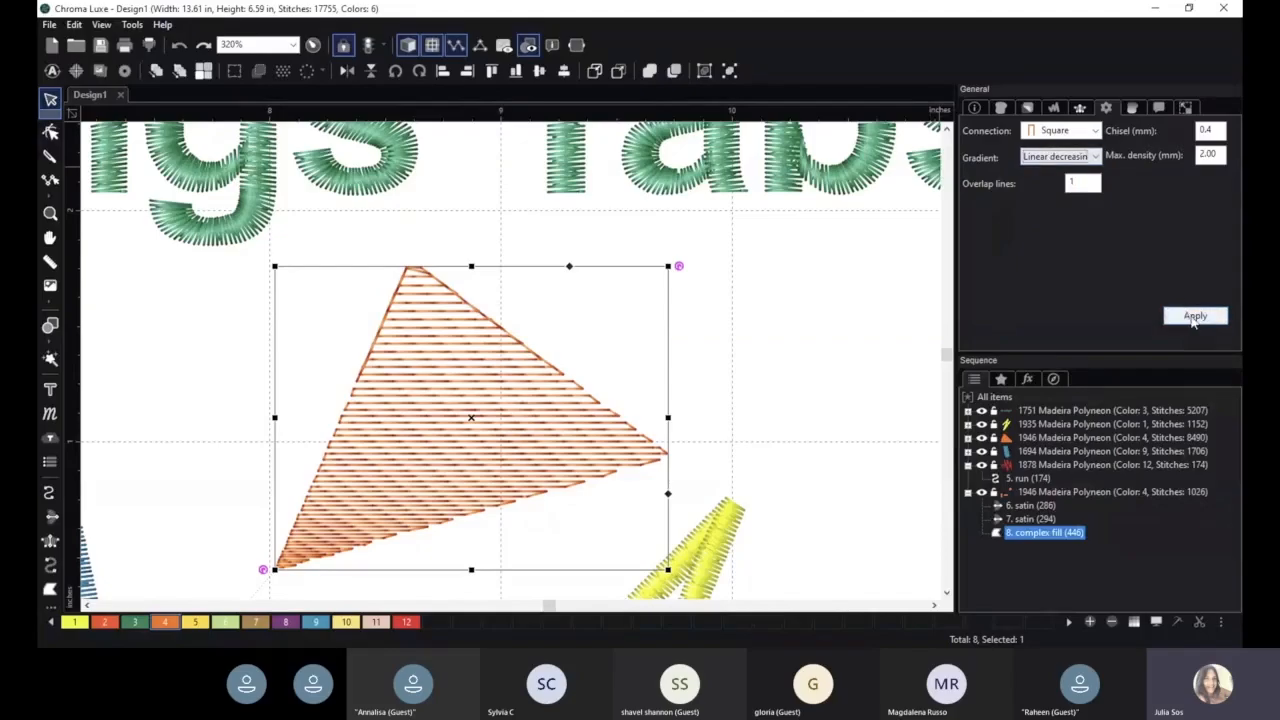
pyautogui.click(1193, 317)
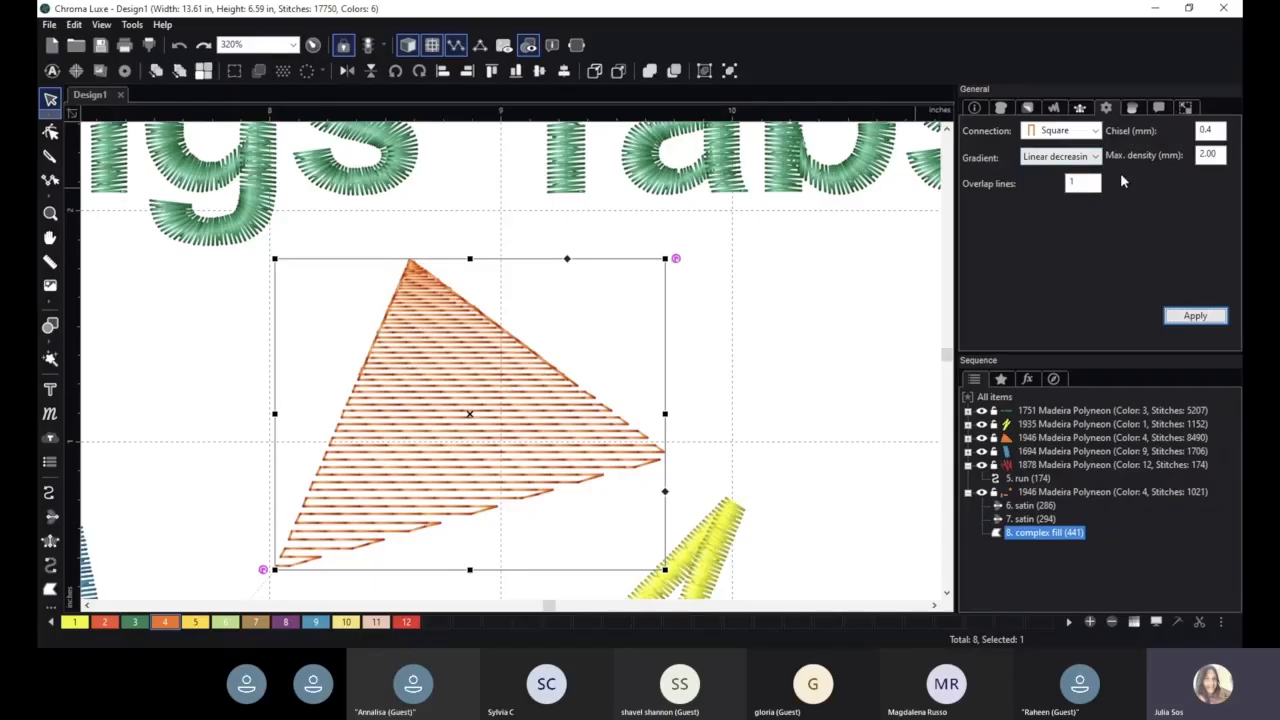
# - Set the triangular fill's gradient back to None and apply it
pyautogui.click(1093, 158)
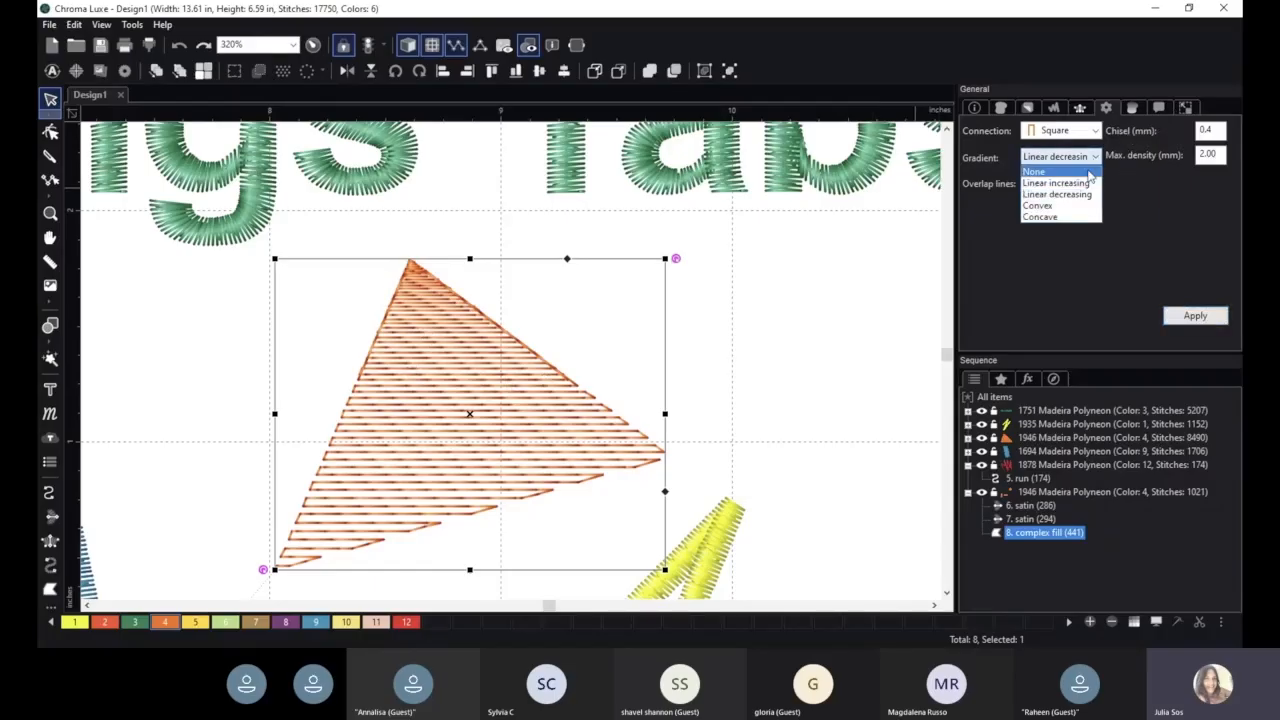
pyautogui.click(1090, 172)
pyautogui.click(1190, 315)
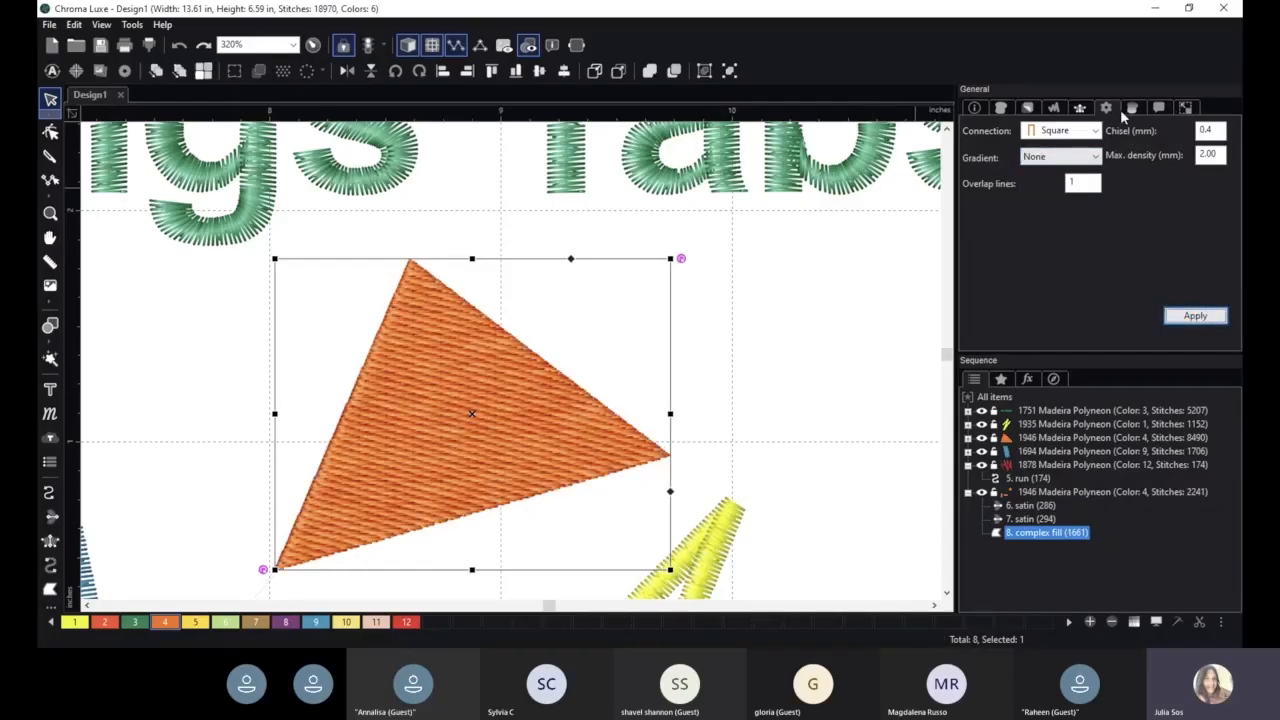
# - Enable the second color layer in the triangular fill's blend settings, using color 1, and apply it
pyautogui.click(1131, 108)
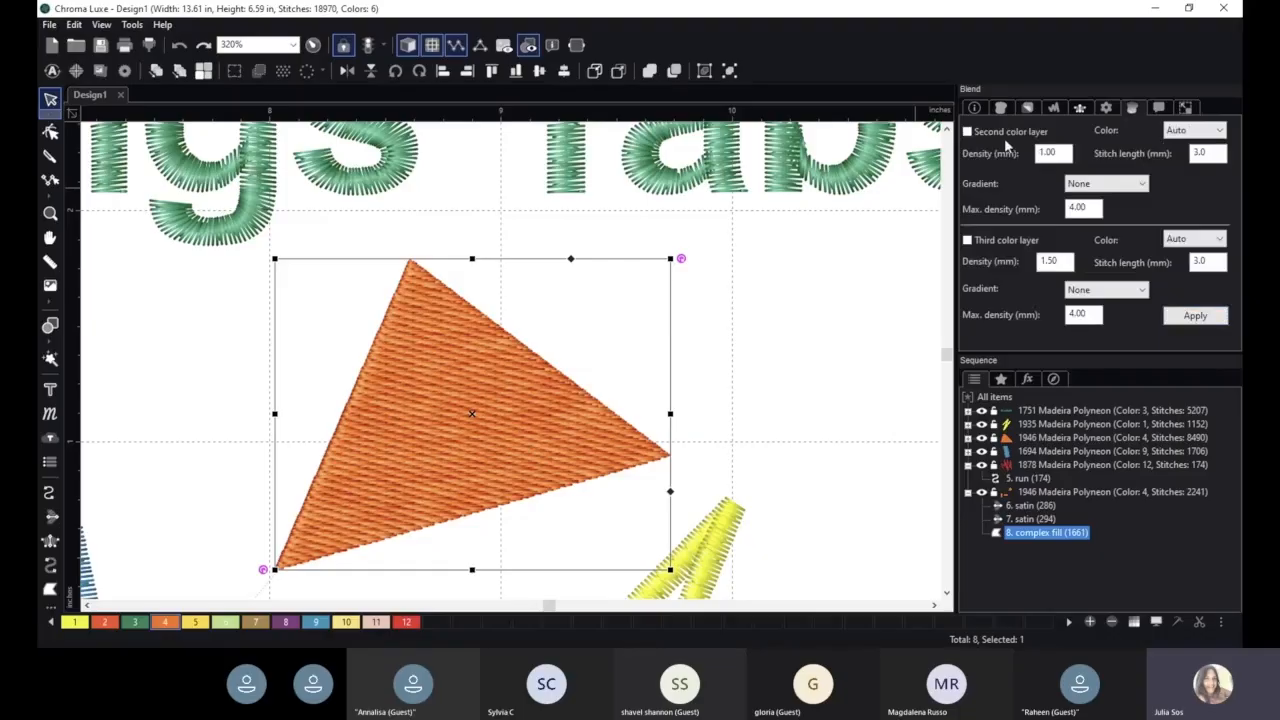
pyautogui.click(1107, 108)
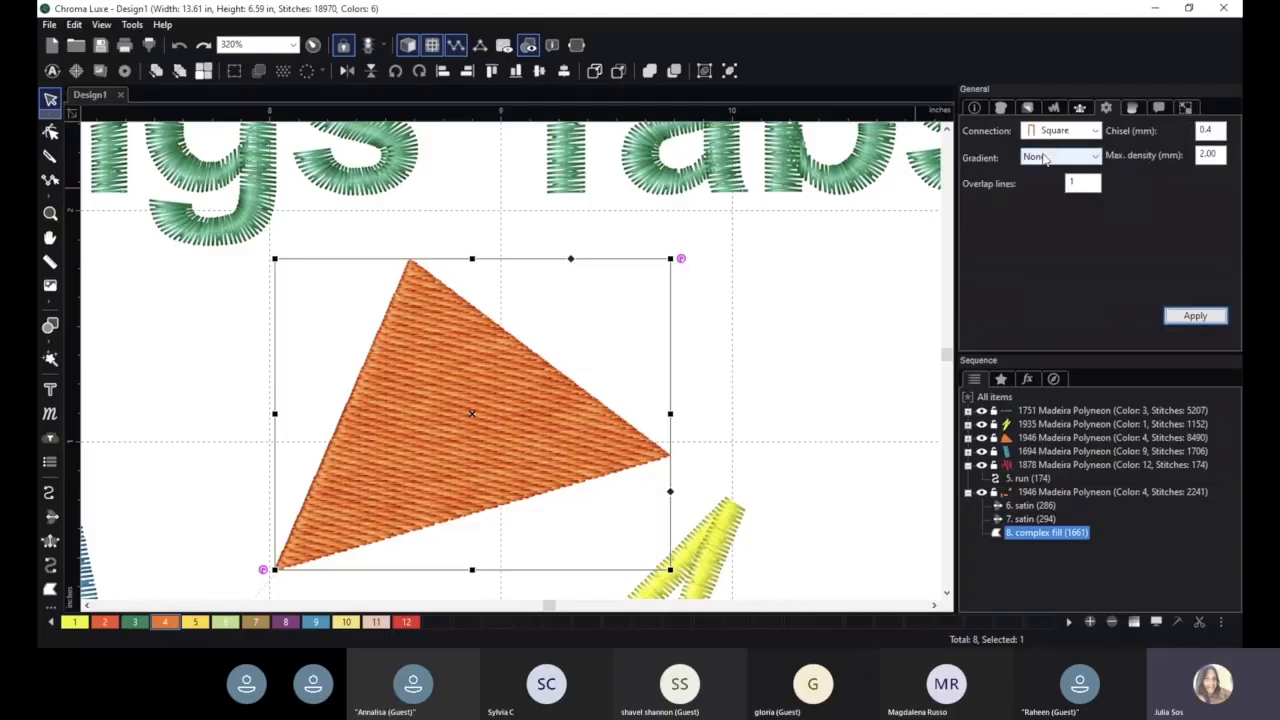
pyautogui.click(1133, 108)
pyautogui.click(990, 133)
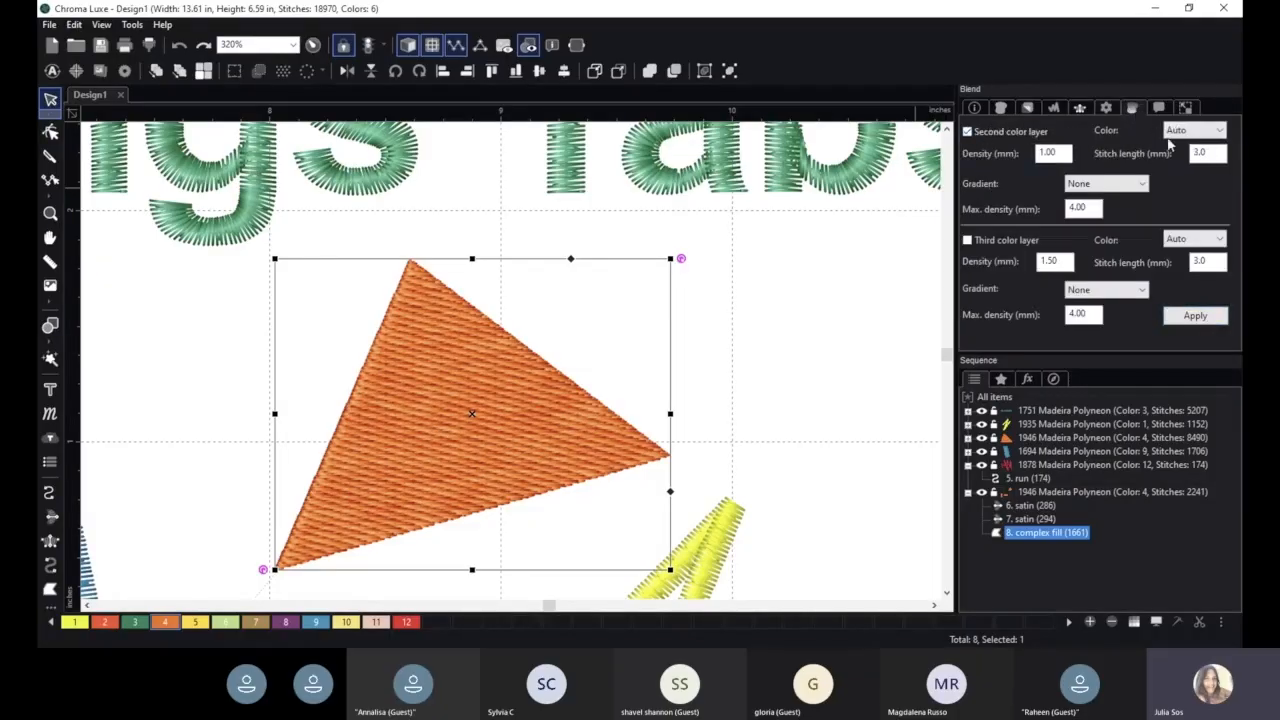
pyautogui.click(1195, 130)
pyautogui.click(1188, 168)
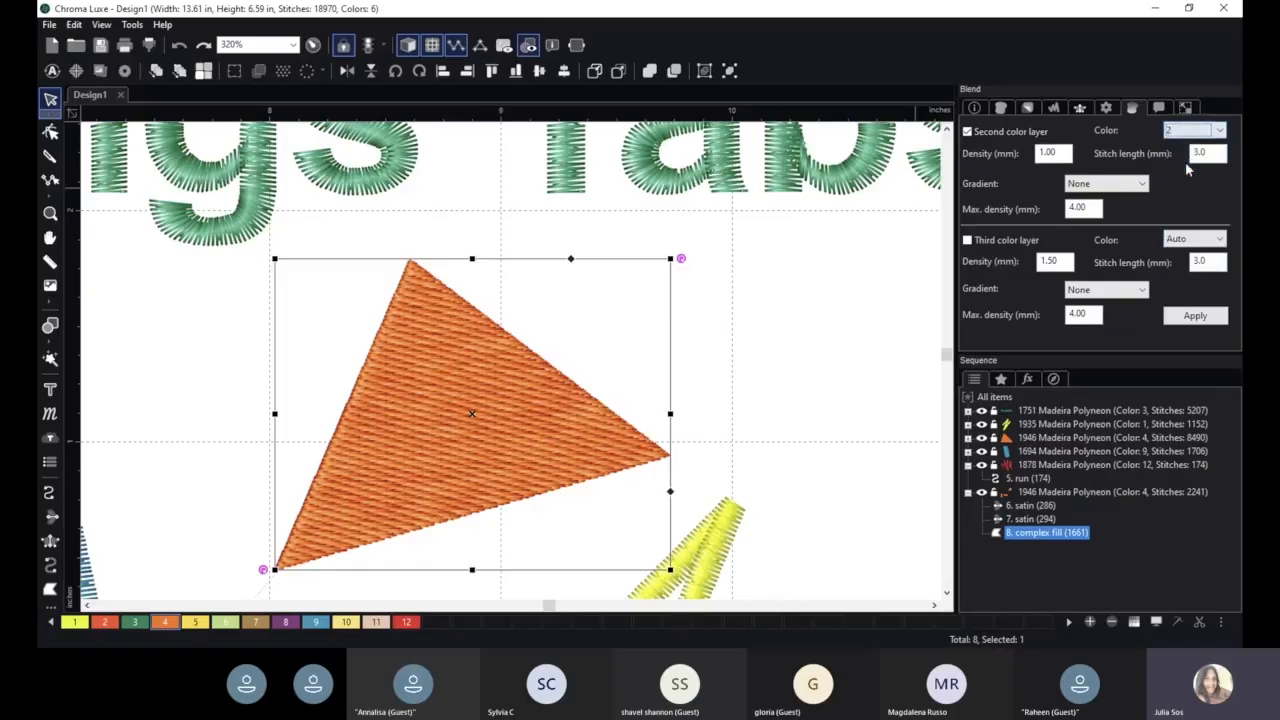
pyautogui.click(1190, 132)
pyautogui.click(1188, 155)
pyautogui.click(1195, 315)
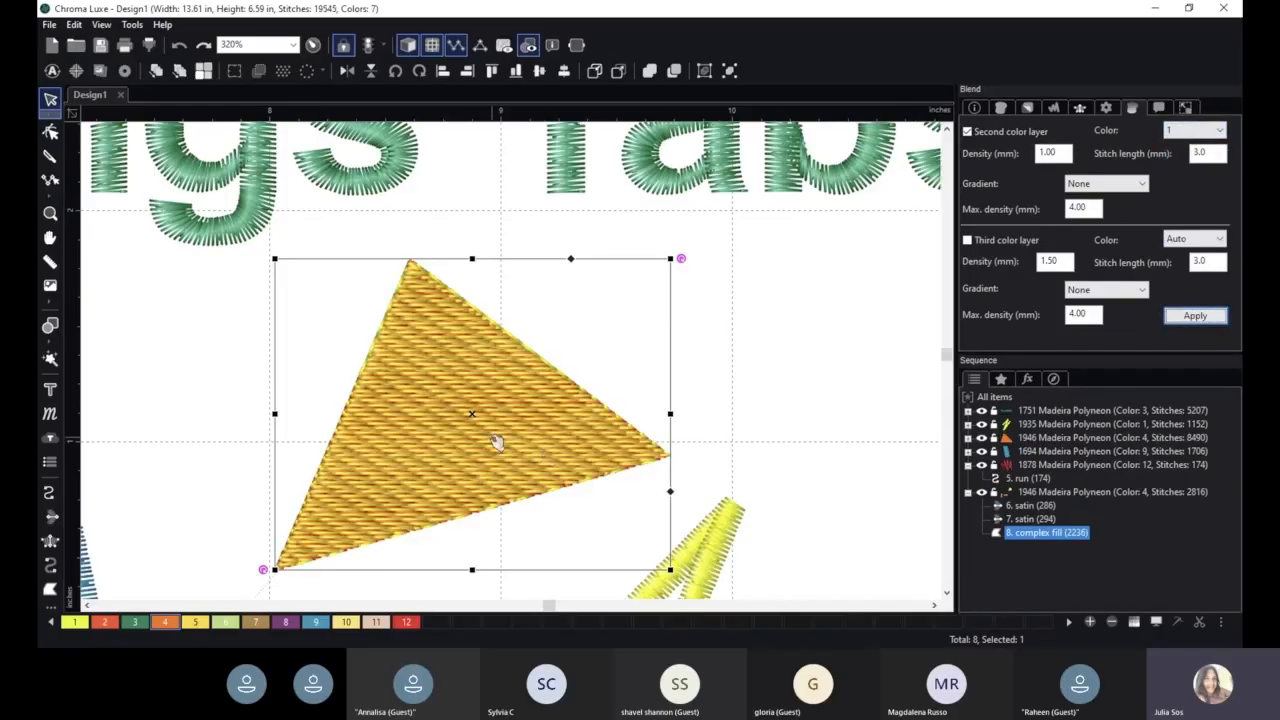
pyautogui.scroll(1, 508, 345)
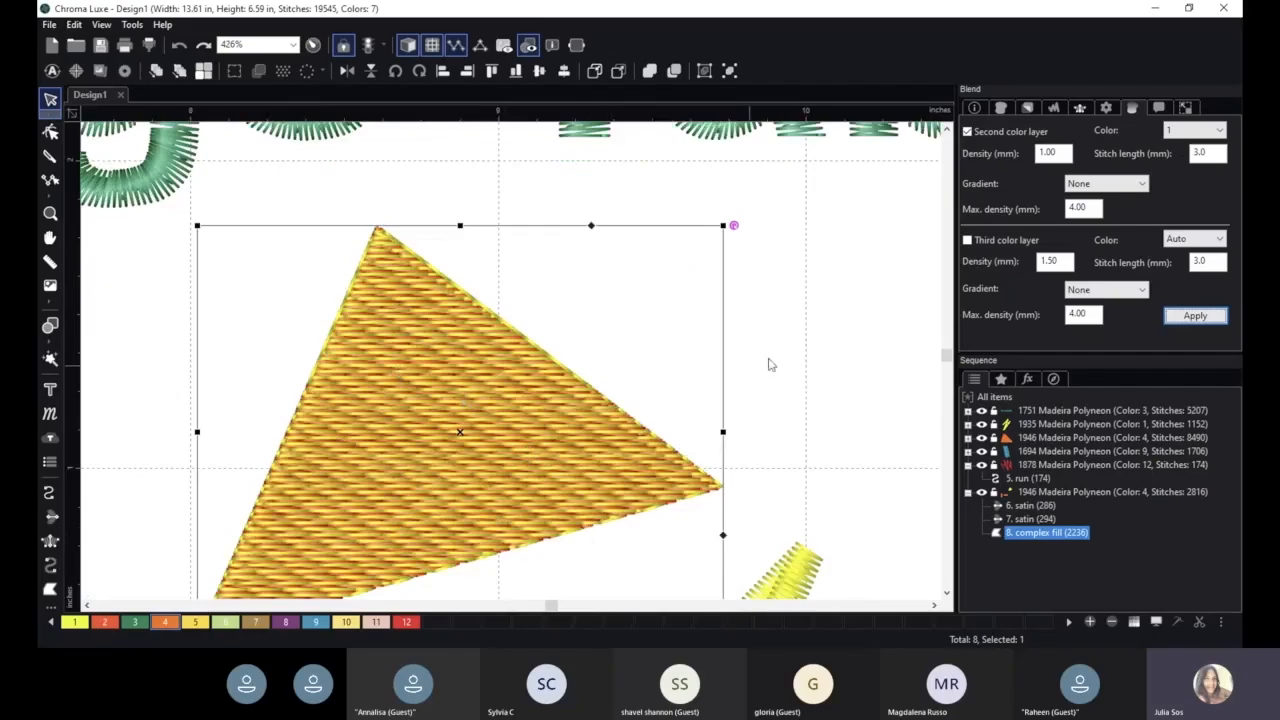
# - Apply a Linear increasing gradient to the second color layer of the triangular fill's blend
pyautogui.click(1100, 186)
pyautogui.click(1100, 210)
pyautogui.click(1195, 315)
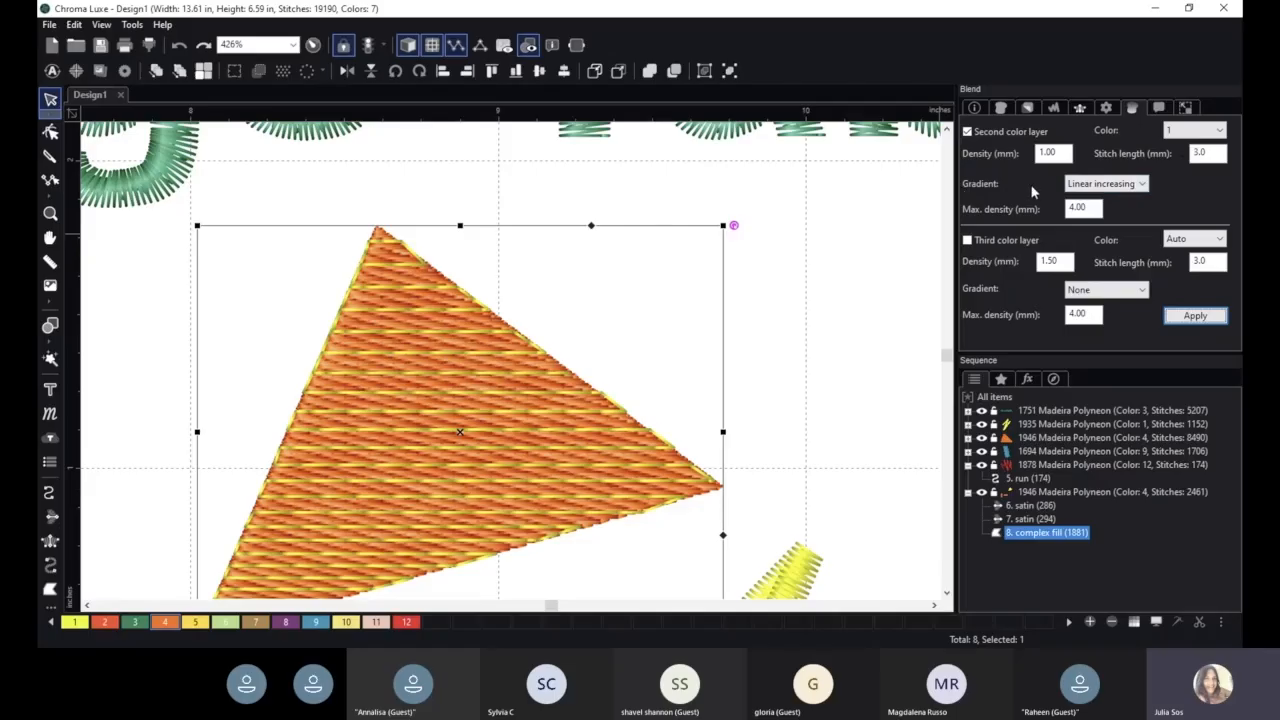
pyautogui.scroll(-1, 780, 316)
pyautogui.scroll(-1, 275, 560)
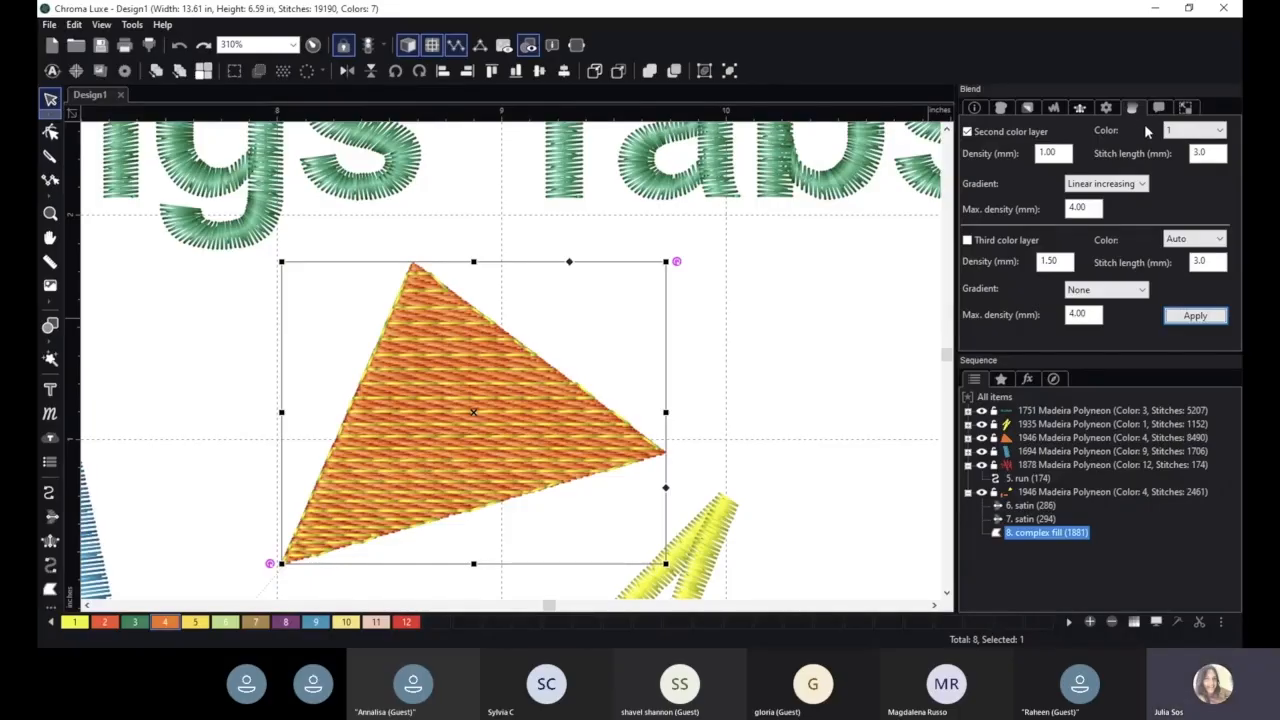
# - Enable the third color layer in the triangular fill's blend, using color 3, and apply it
pyautogui.click(967, 240)
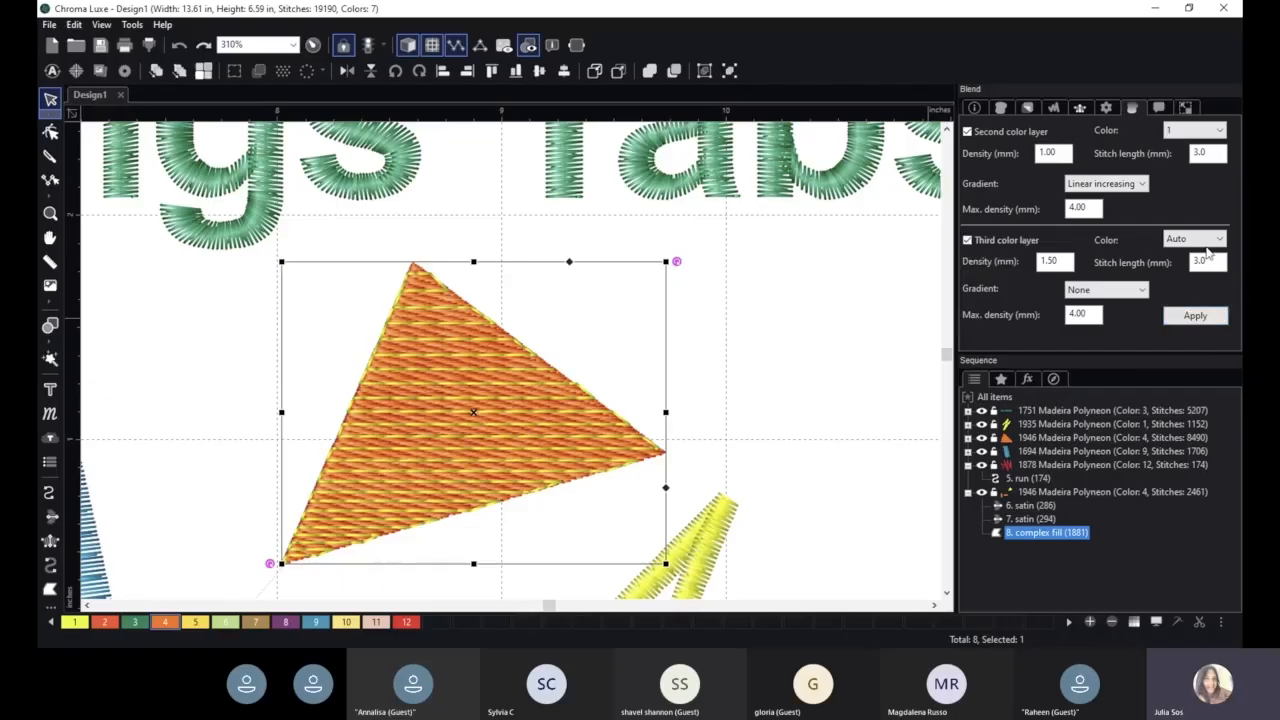
pyautogui.click(1193, 239)
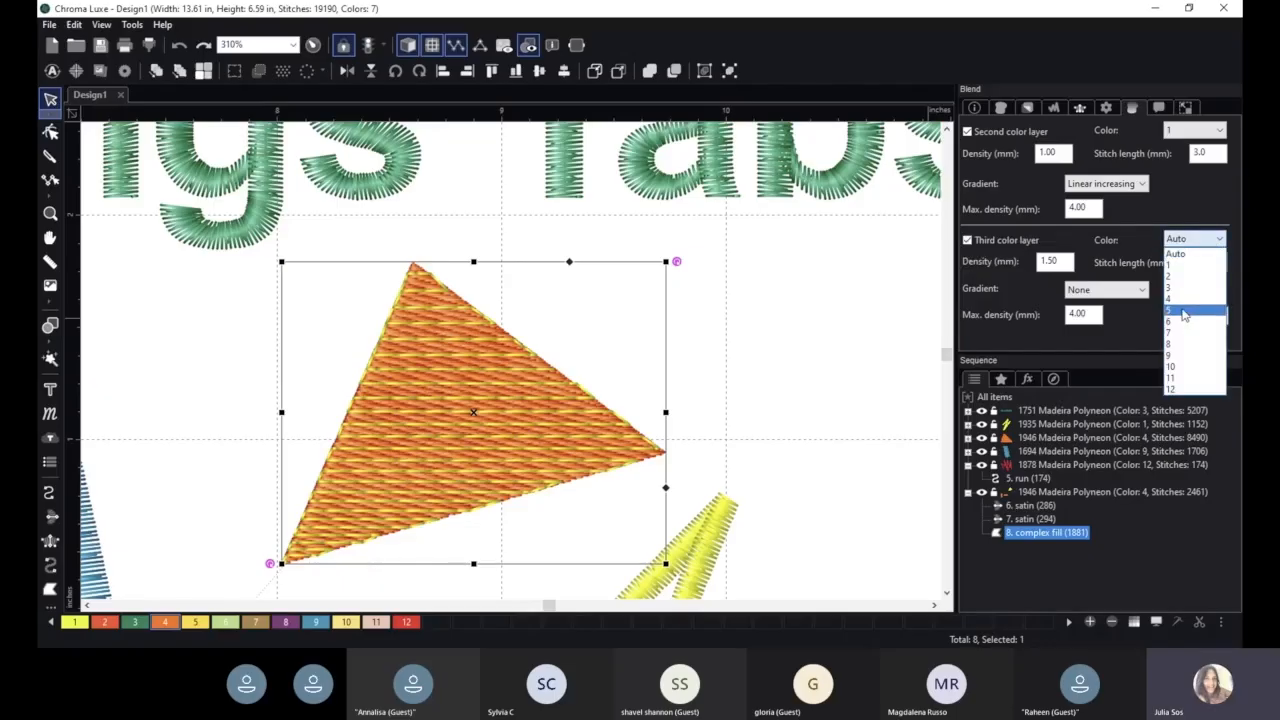
pyautogui.click(1180, 287)
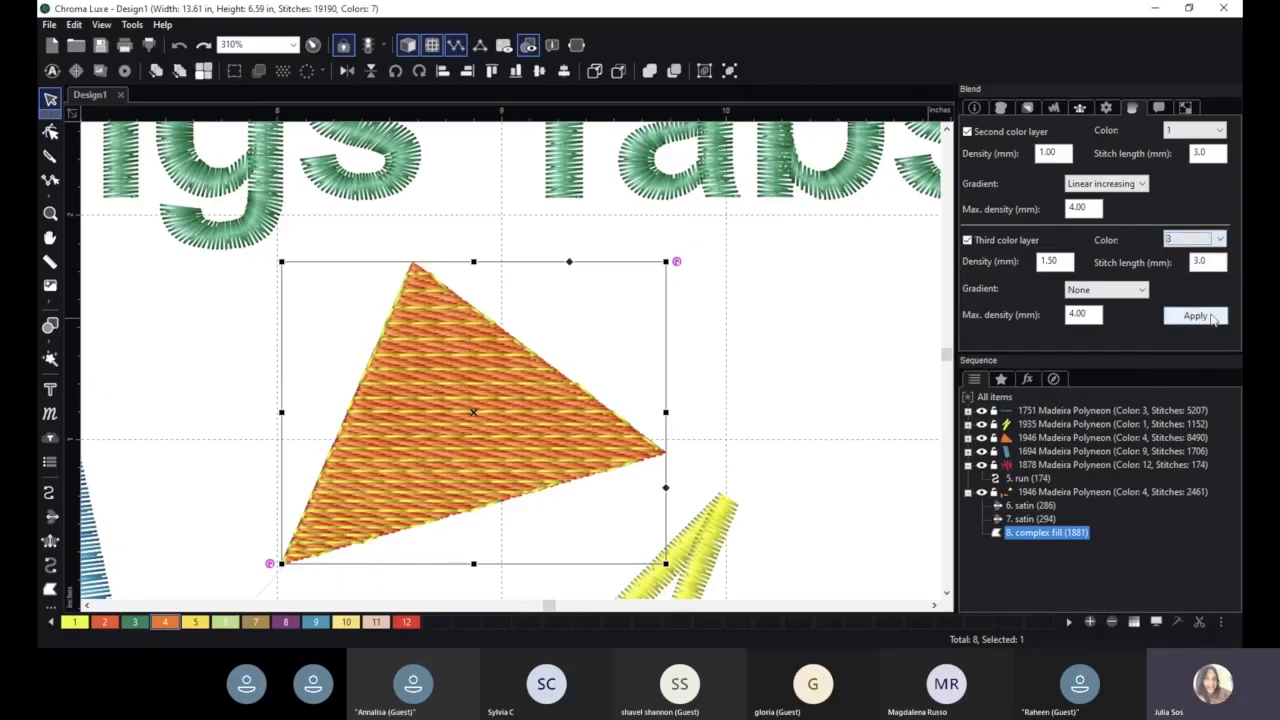
pyautogui.click(1210, 316)
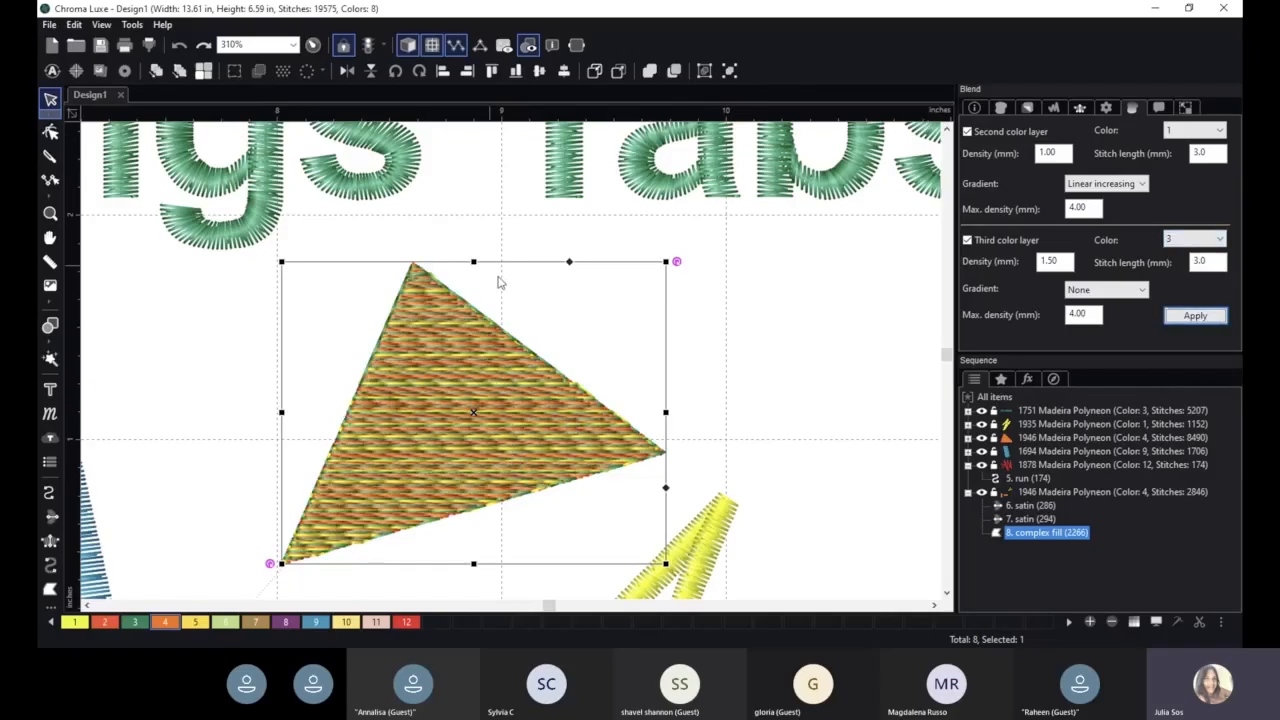
# - Apply a Linear decreasing gradient to the triangular fill's third color layer
pyautogui.click(1126, 291)
pyautogui.click(1100, 327)
pyautogui.click(1195, 315)
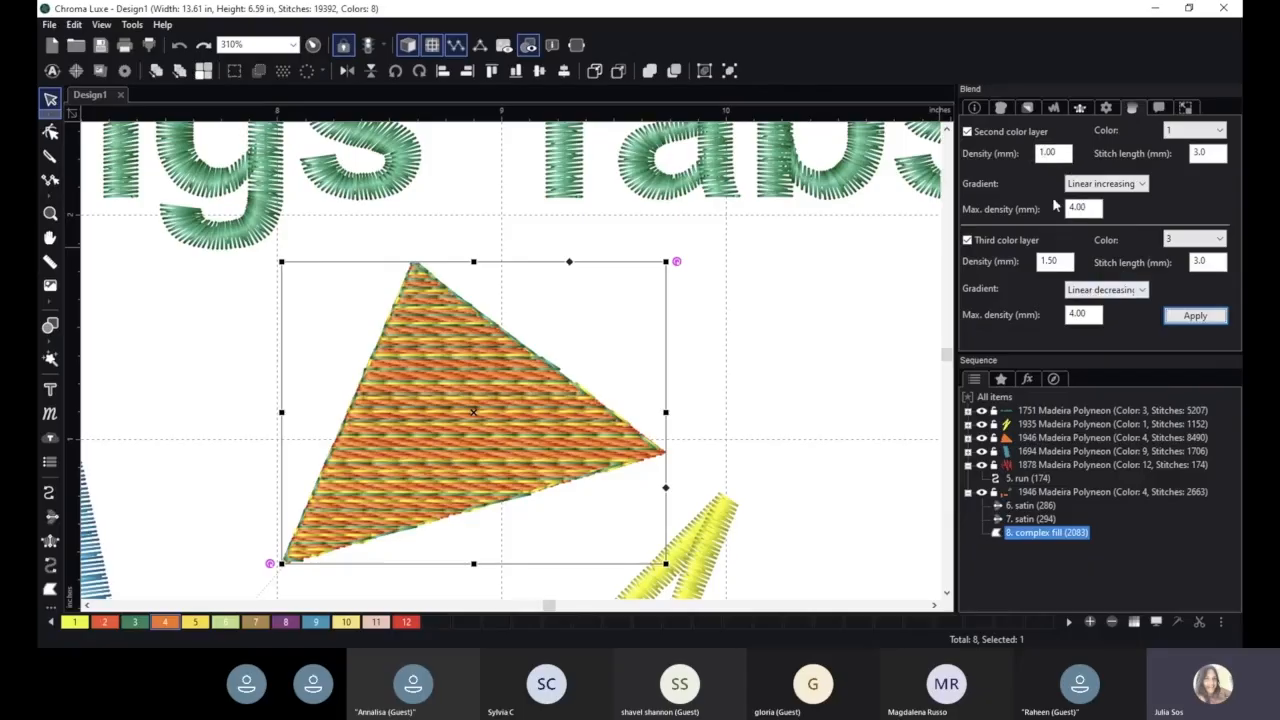
# - Set the triangle's second color layer density to 0.5 mm and its maximum density to 5 mm, and apply both
pyautogui.click(1060, 153)
pyautogui.moveTo(1060, 153); pyautogui.dragTo(1014, 158)
pyautogui.write('.')
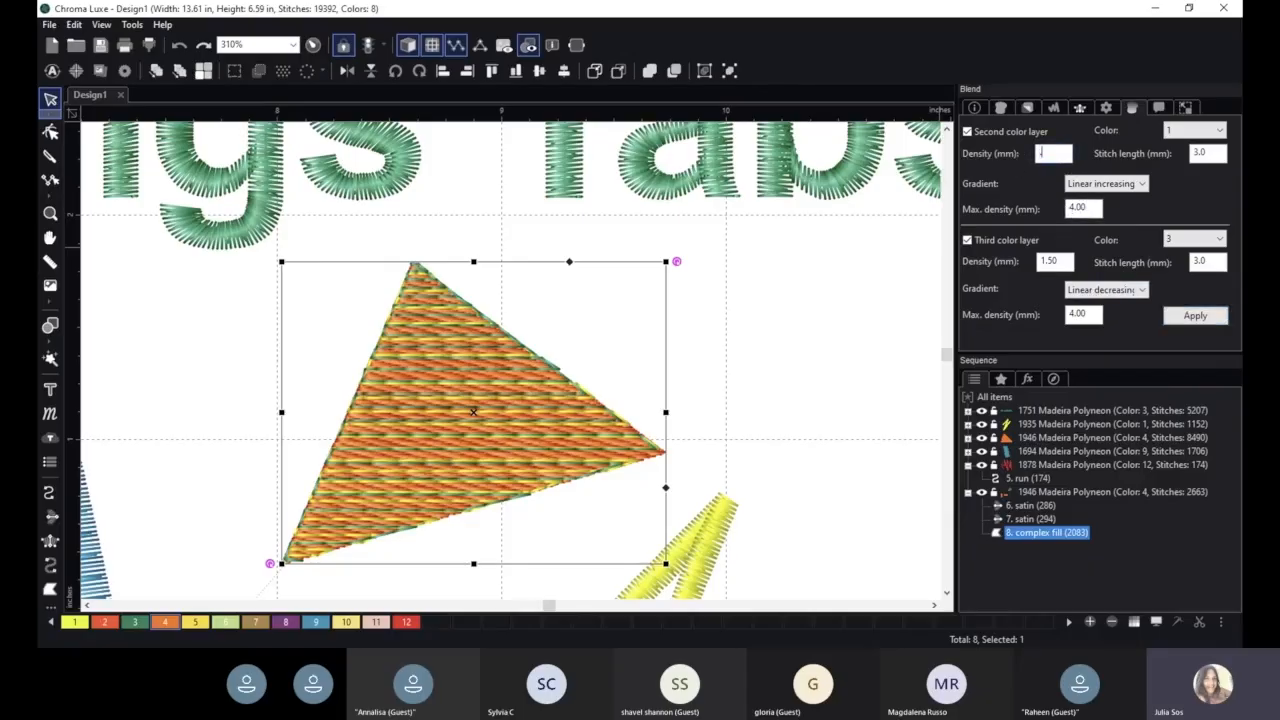
pyautogui.write('5')
pyautogui.moveTo(1080, 208); pyautogui.dragTo(1048, 210)
pyautogui.write('5')
pyautogui.click(1188, 318)
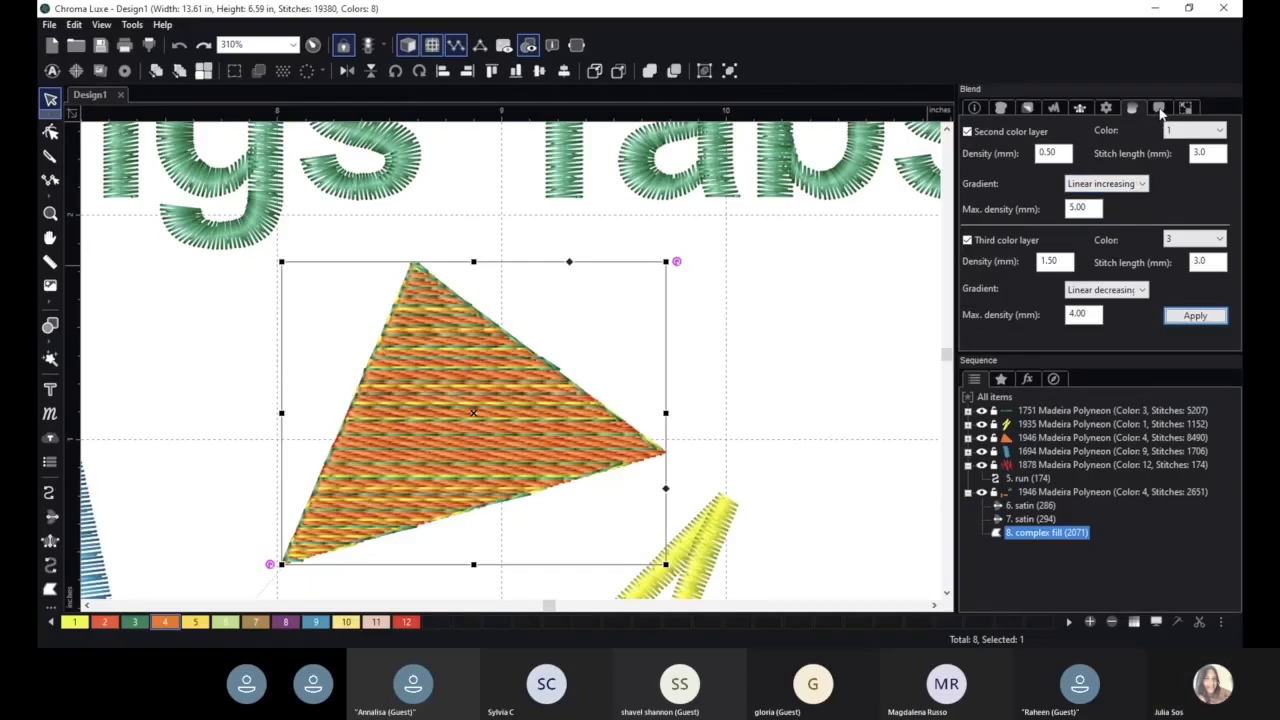
# - Draw a four-point classic satin column about 0.45 in wide and 1.30 in high to the right of the triangle
pyautogui.scroll(-5, 522, 408)
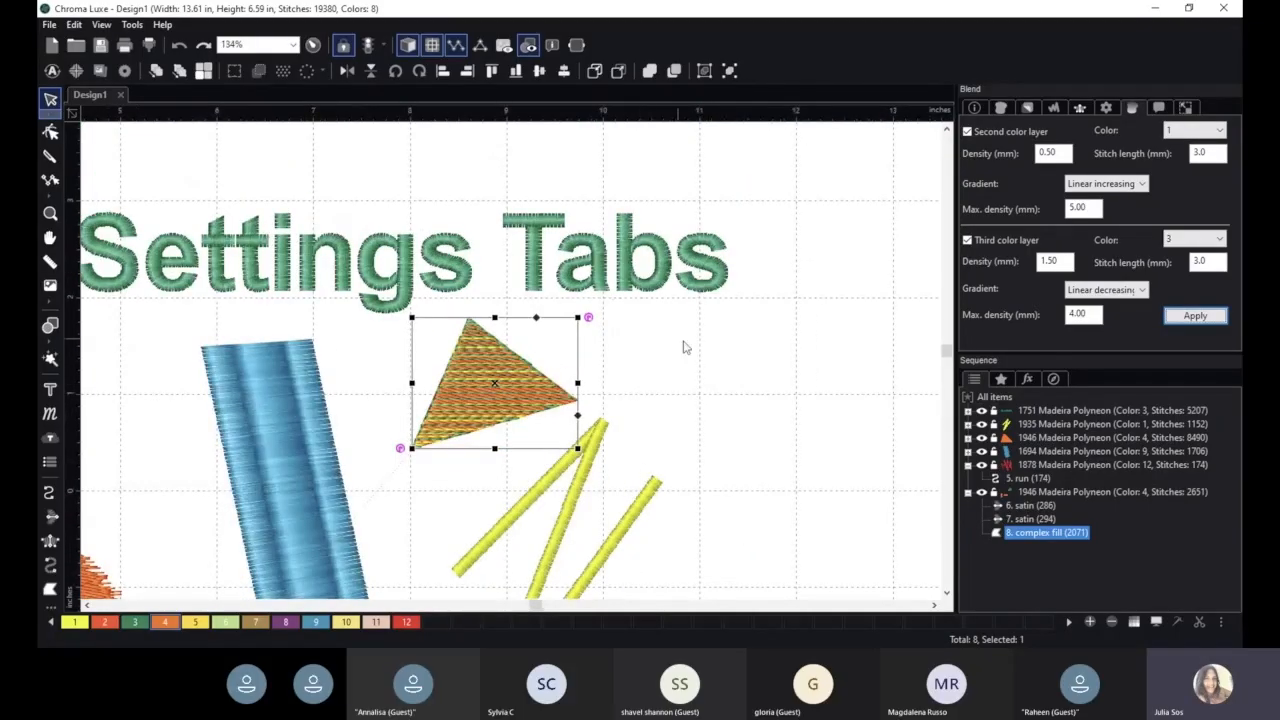
pyautogui.click(50, 540)
pyautogui.click(666, 318)
pyautogui.click(703, 318)
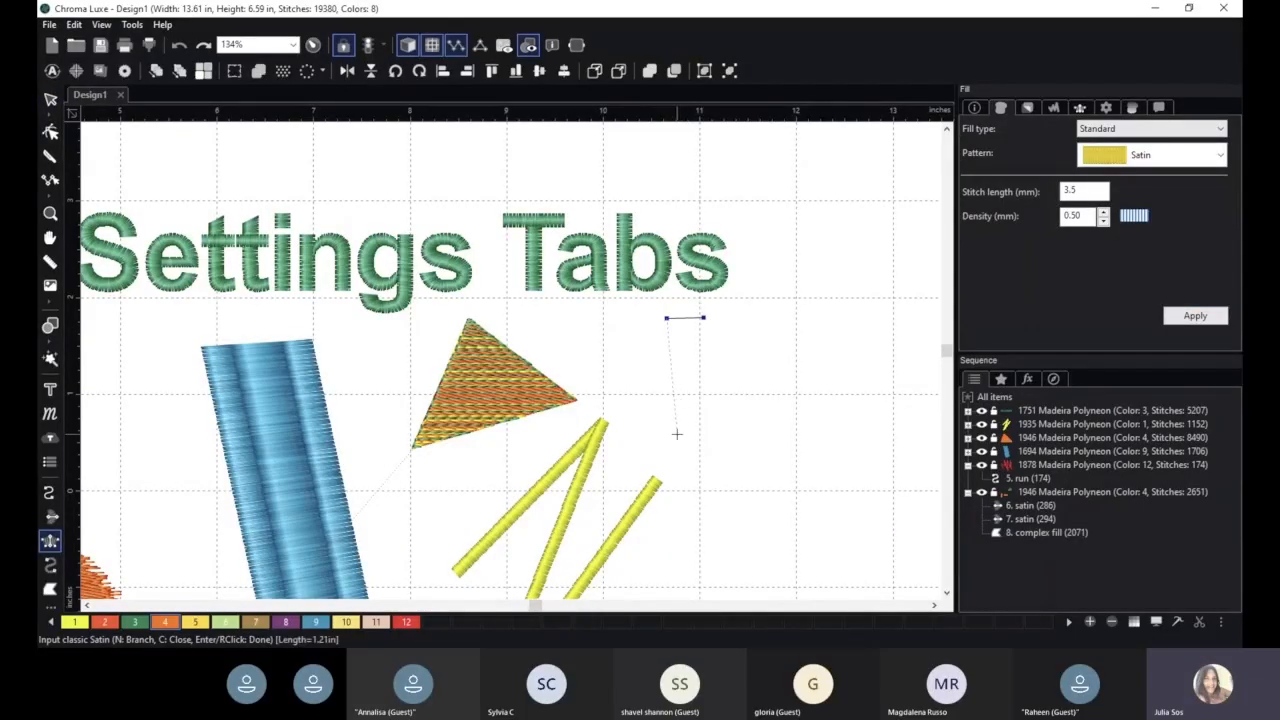
pyautogui.click(677, 443)
pyautogui.click(709, 436)
pyautogui.rightClick(709, 436)
pyautogui.click(50, 98)
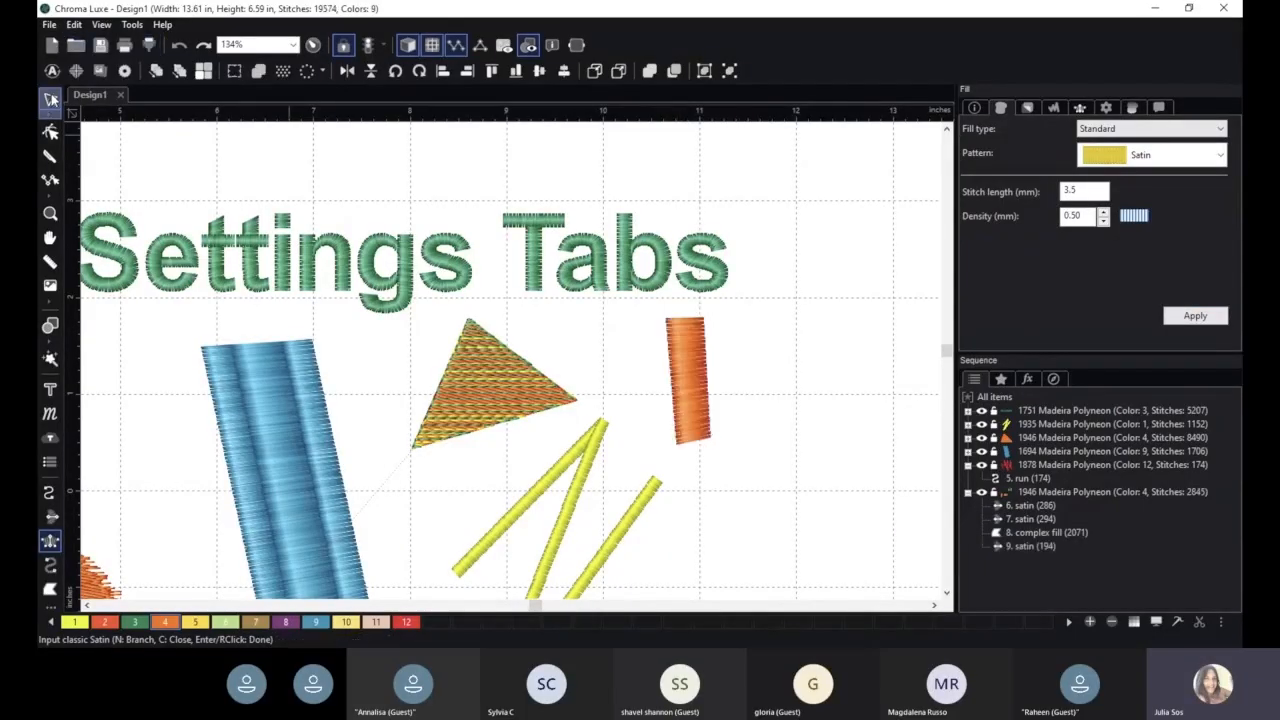
# - Enable a second color layer with color 7 in the new satin column's blend settings and apply it
pyautogui.click(1130, 108)
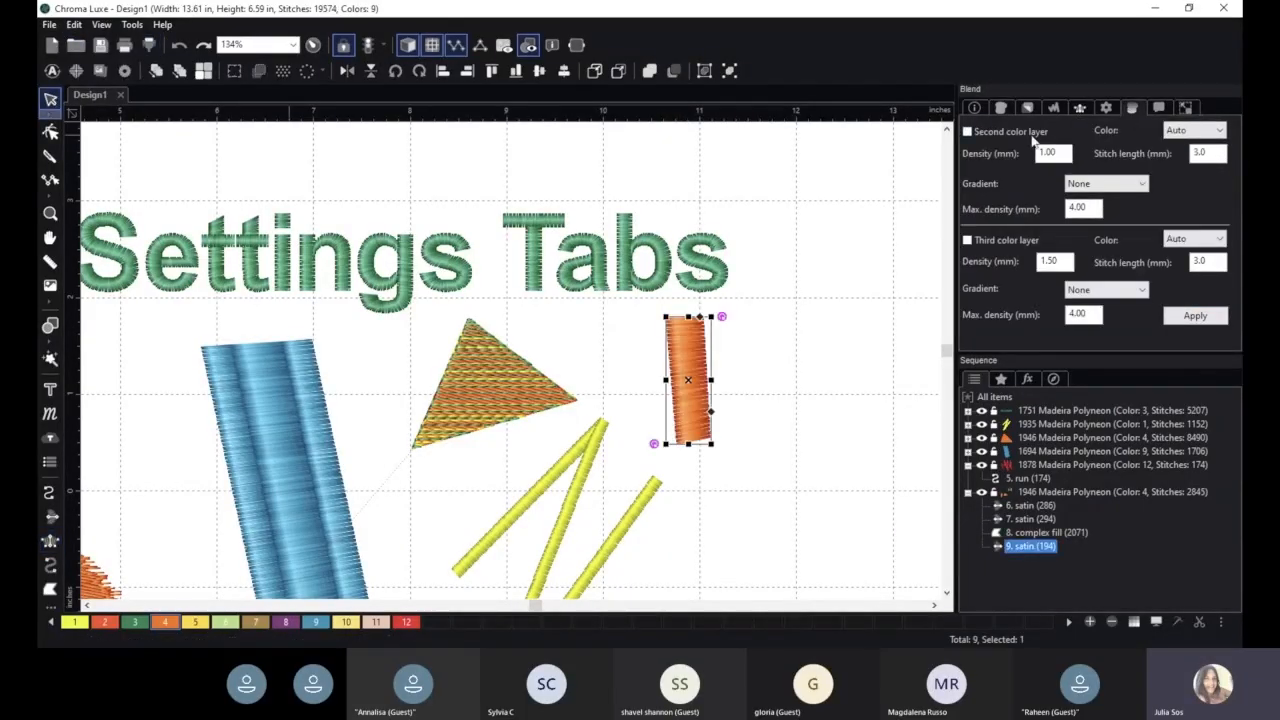
pyautogui.click(1195, 130)
pyautogui.click(1200, 232)
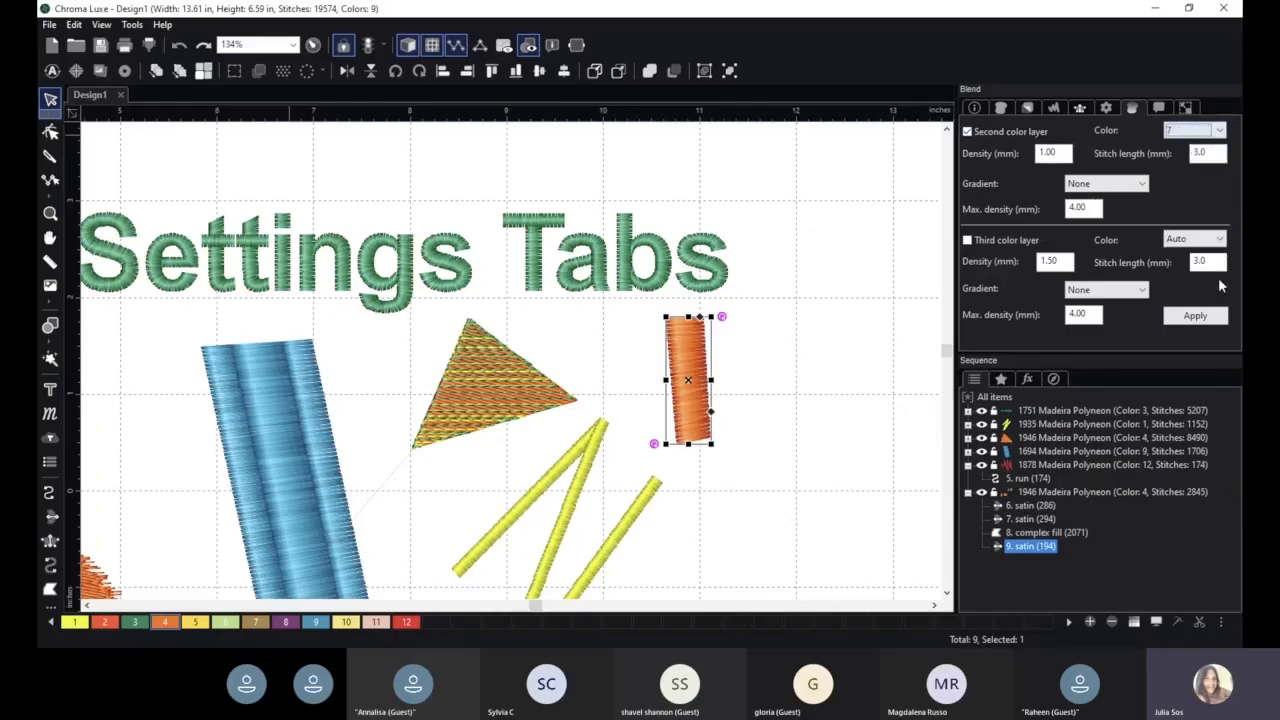
pyautogui.click(1196, 316)
pyautogui.scroll(2, 820, 349)
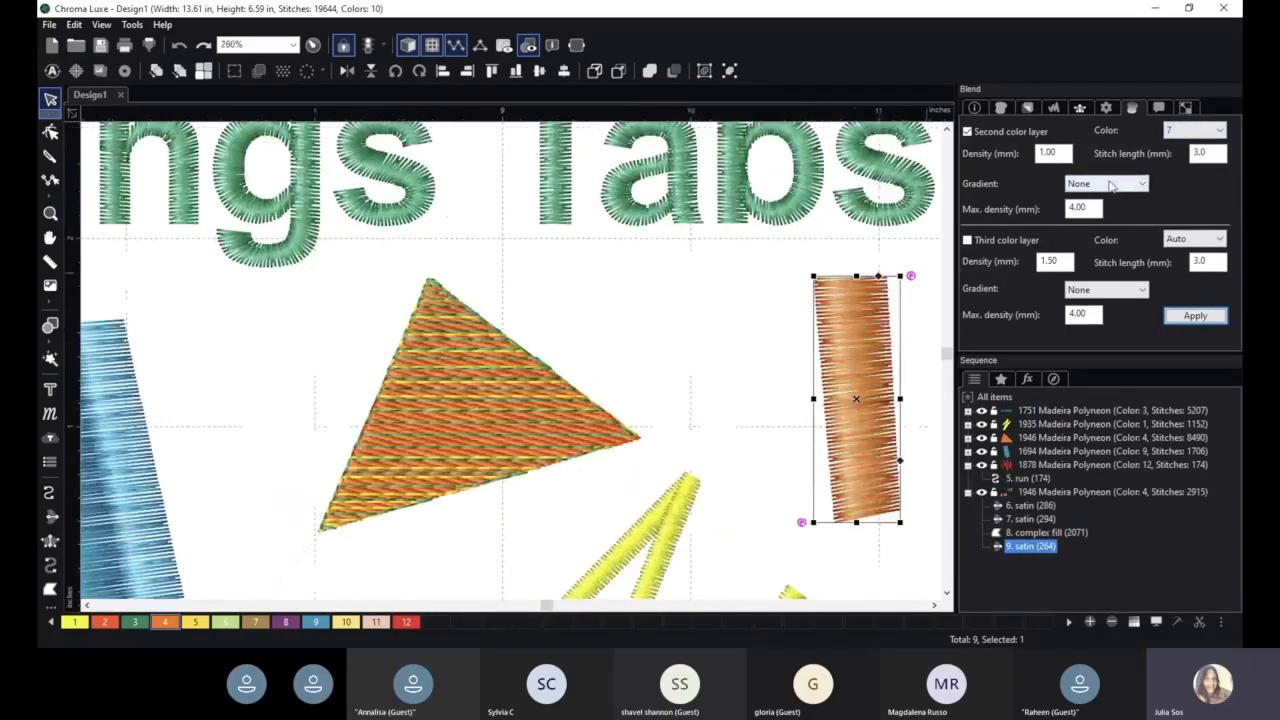
# - Apply a Linear increasing gradient to the satin column's second color layer
pyautogui.click(1111, 186)
pyautogui.click(1100, 207)
pyautogui.click(1192, 316)
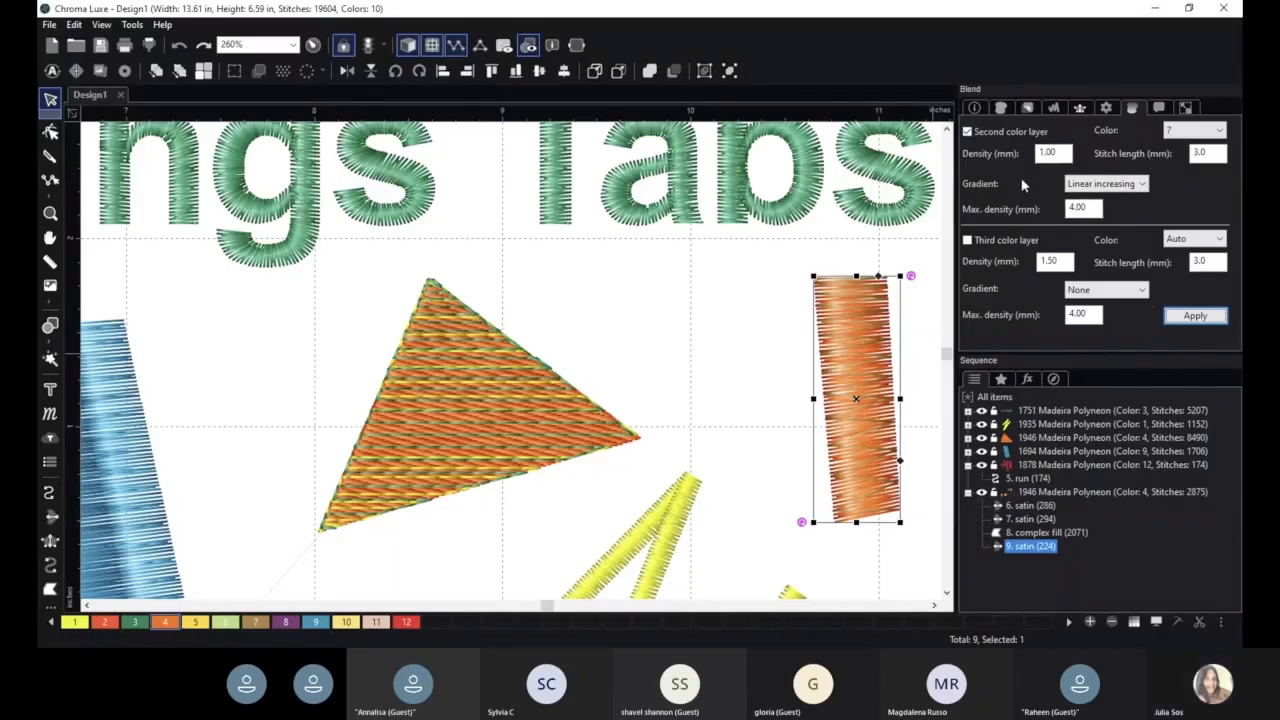
# - Check the triangular fill's blend settings, and view the new satin column's Commands and Transform settings
pyautogui.click(571, 443)
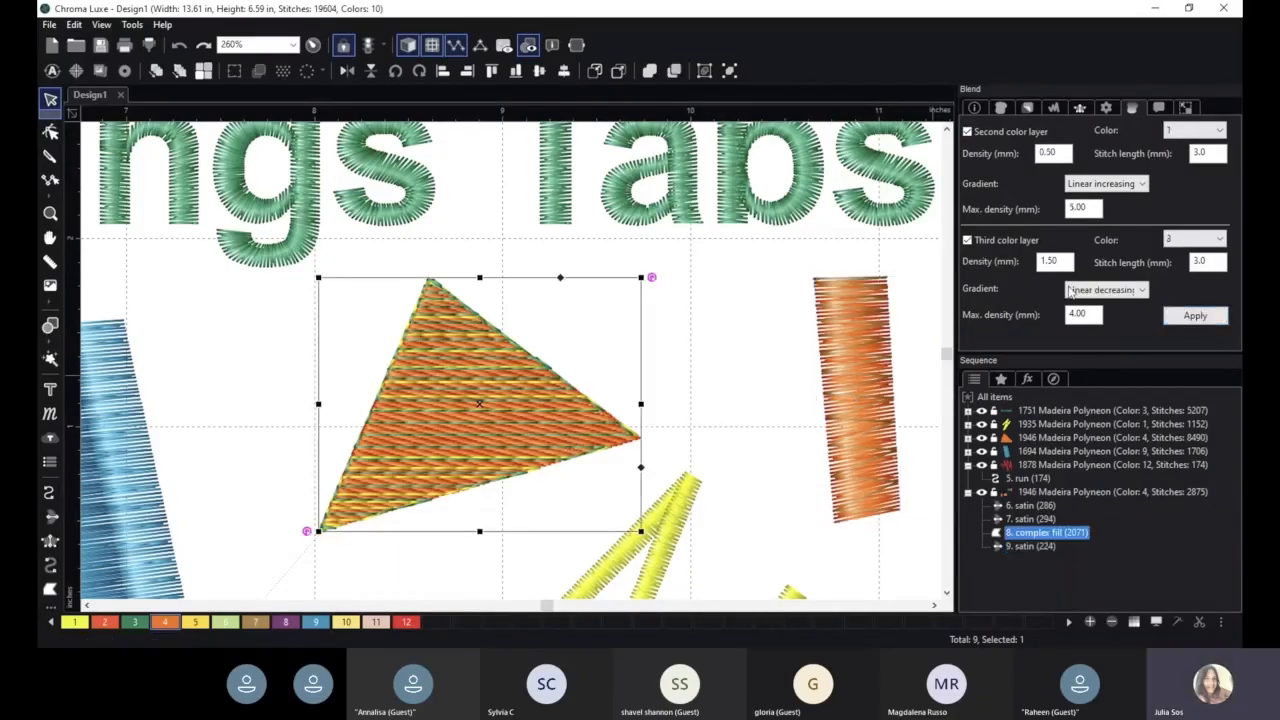
pyautogui.click(854, 345)
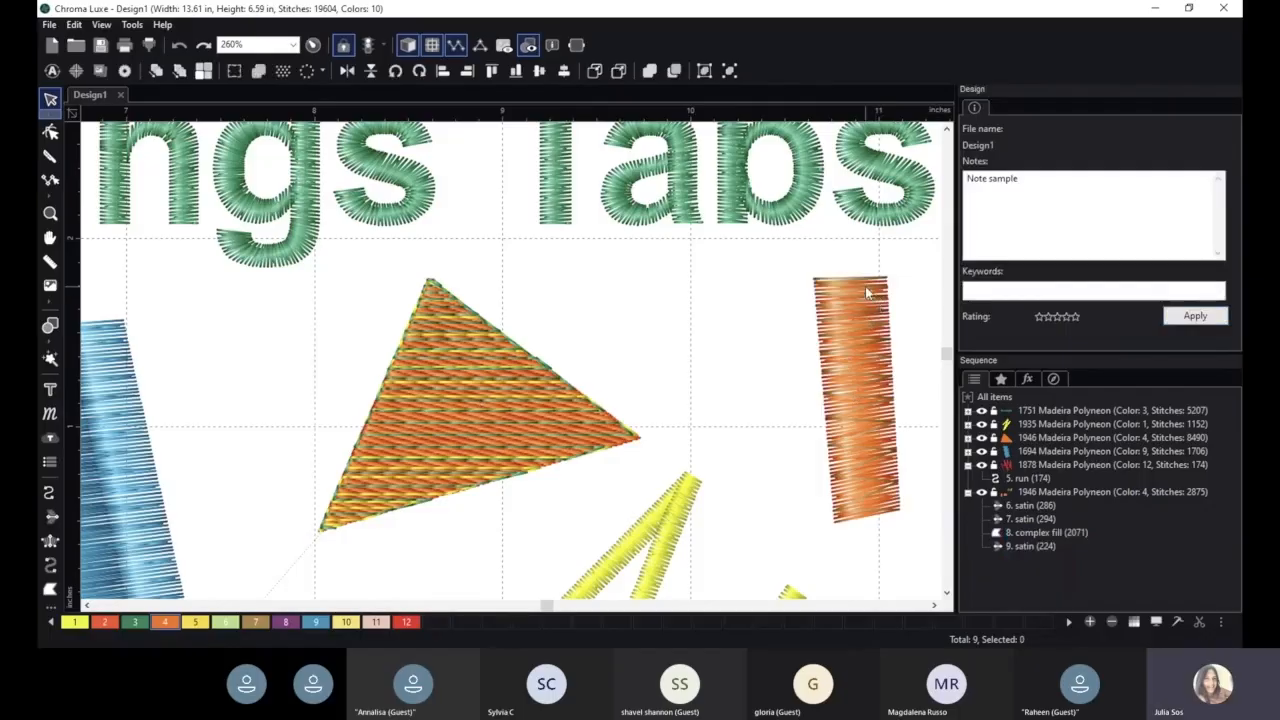
pyautogui.click(866, 293)
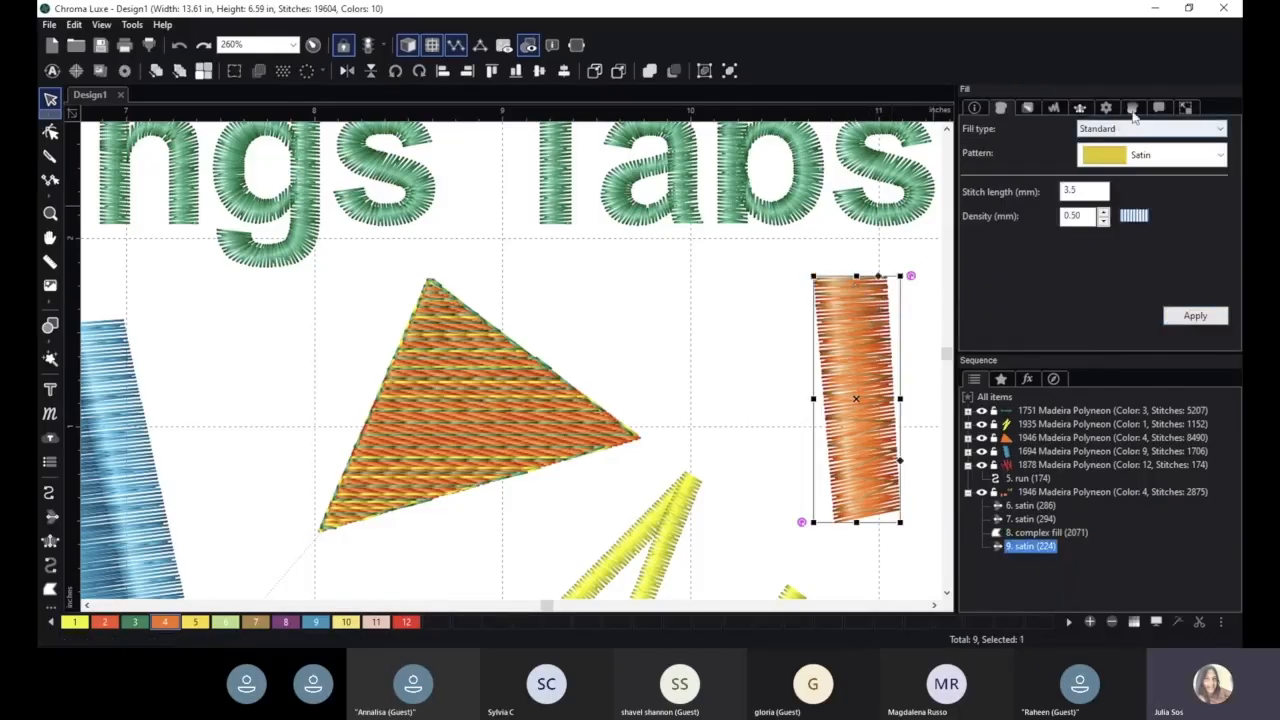
pyautogui.click(1159, 108)
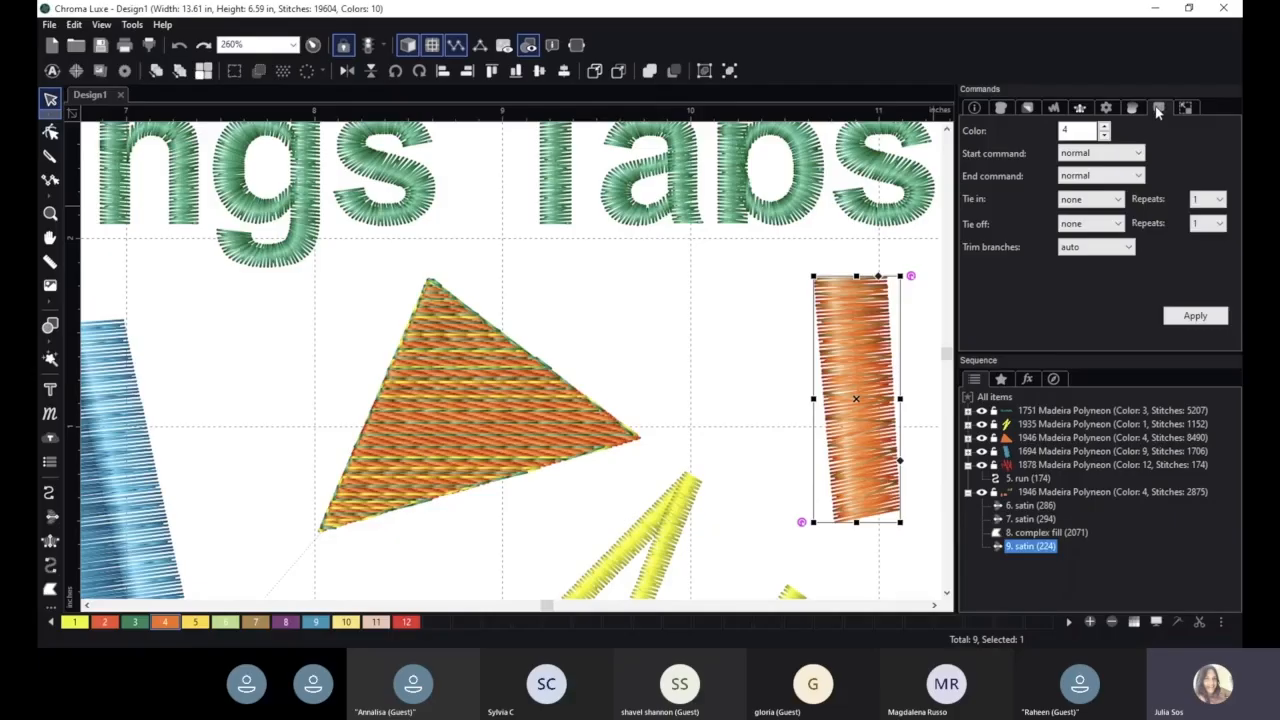
pyautogui.click(1186, 108)
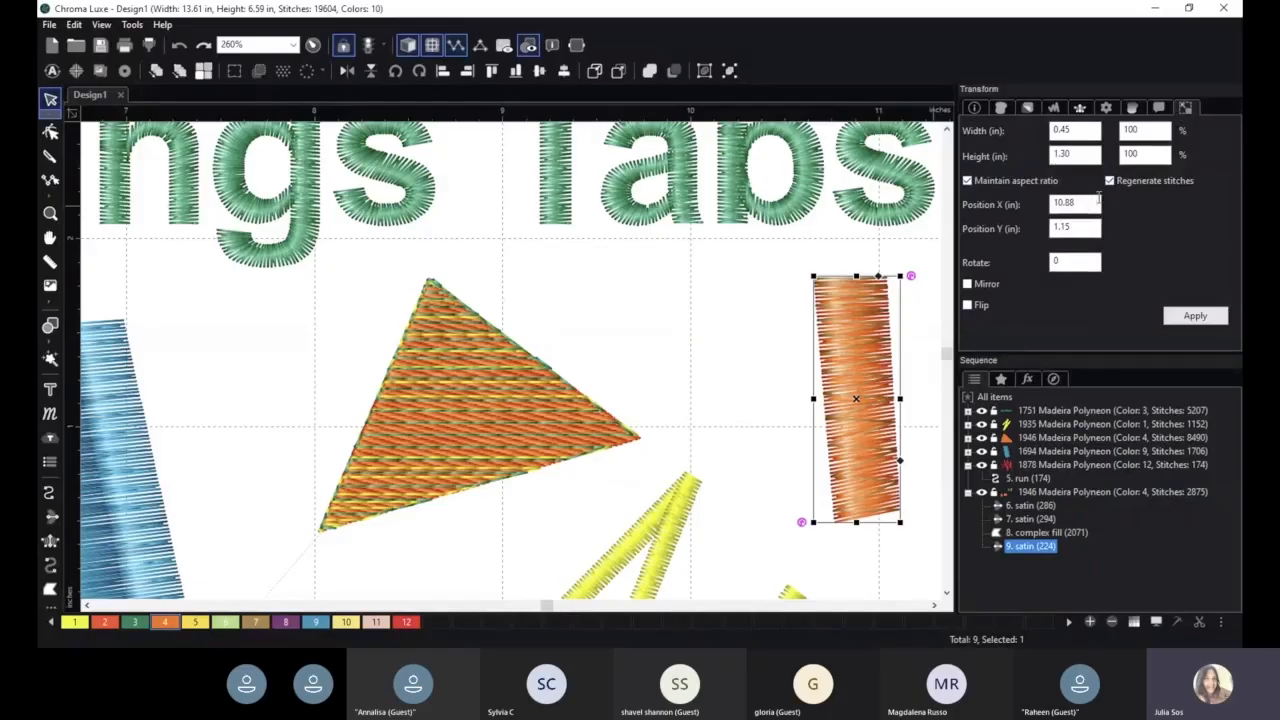
pyautogui.scroll(-2, 697, 331)
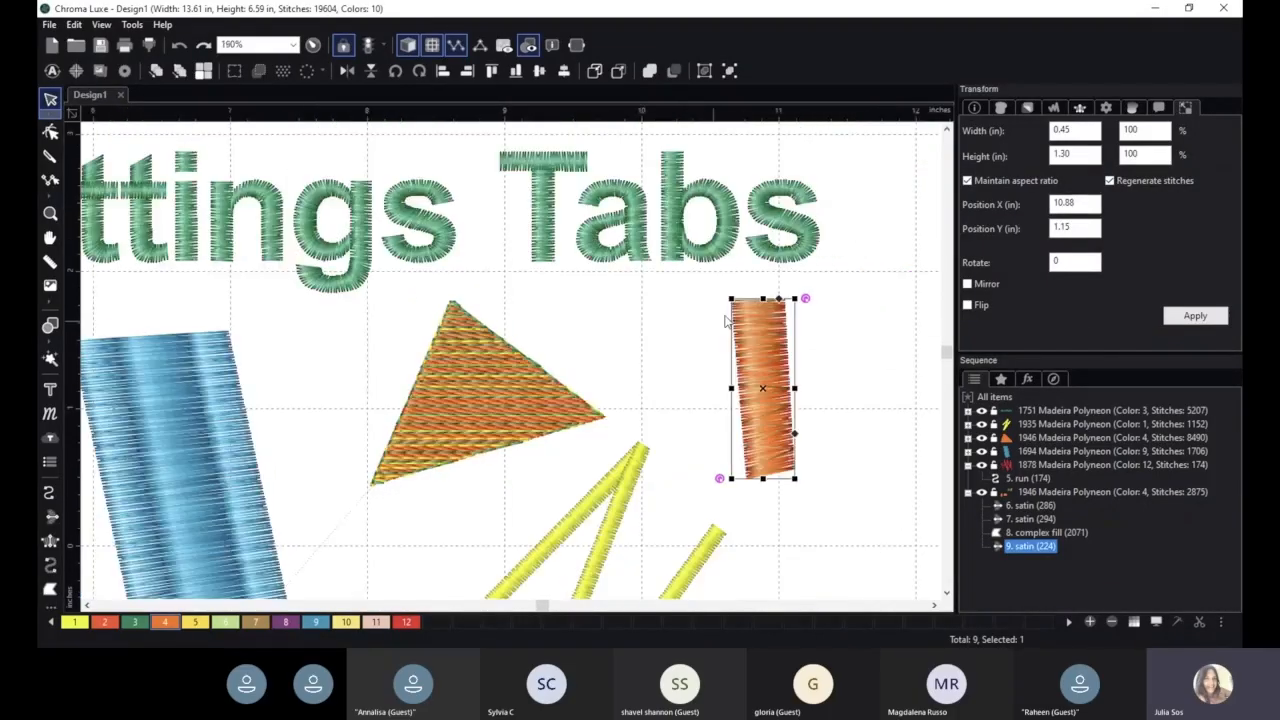
# - Change the new satin column's thread color to 6, apply it, and view its available end commands
pyautogui.click(1157, 110)
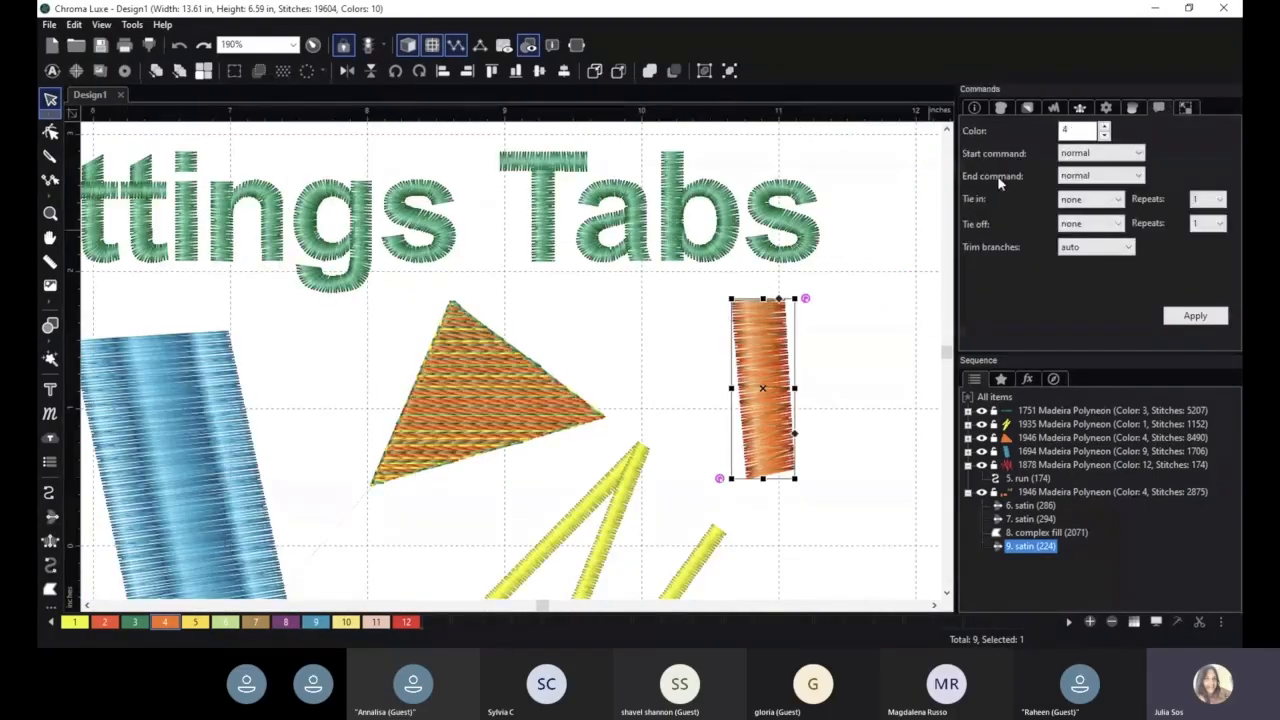
pyautogui.click(1104, 127)
pyautogui.click(1104, 127)
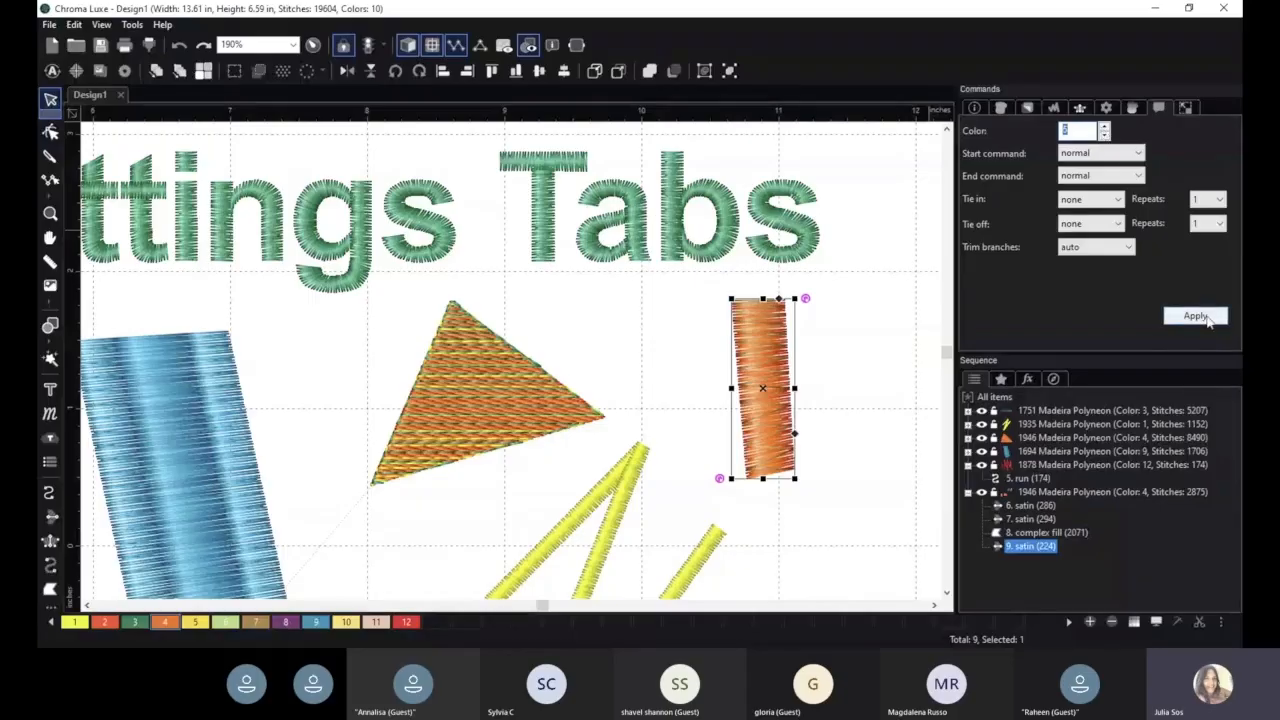
pyautogui.click(1206, 317)
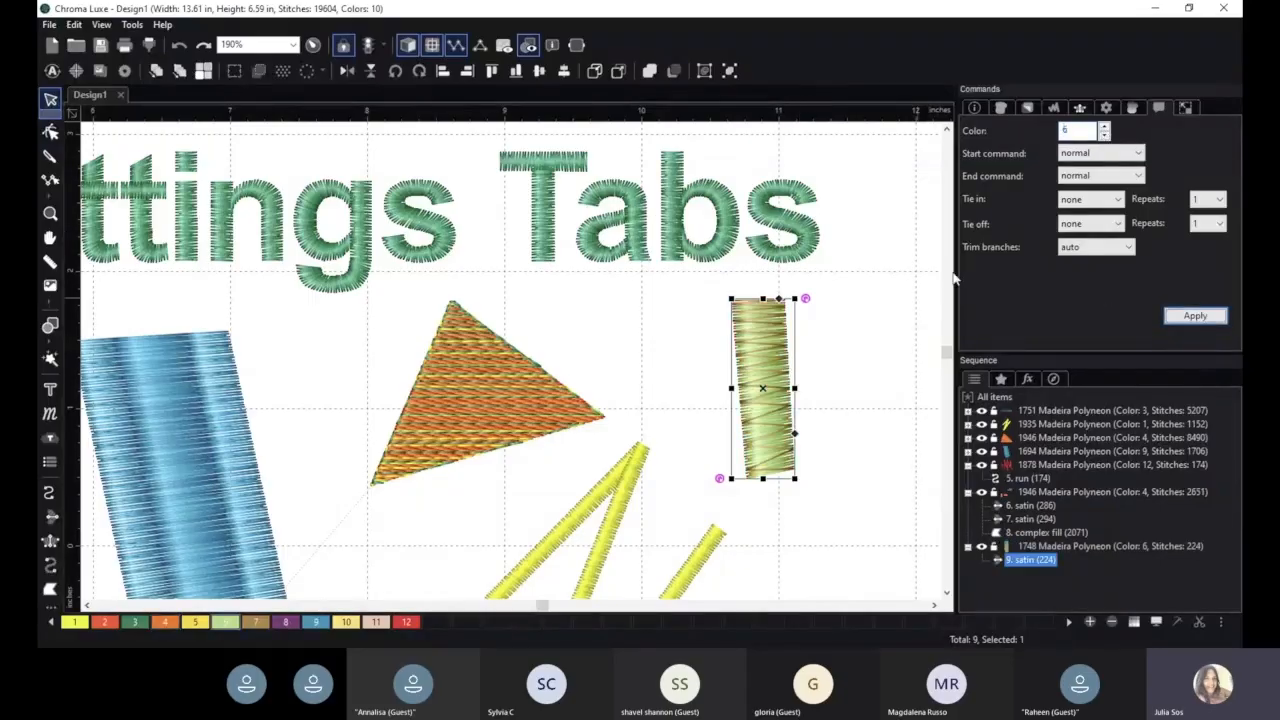
pyautogui.click(1097, 178)
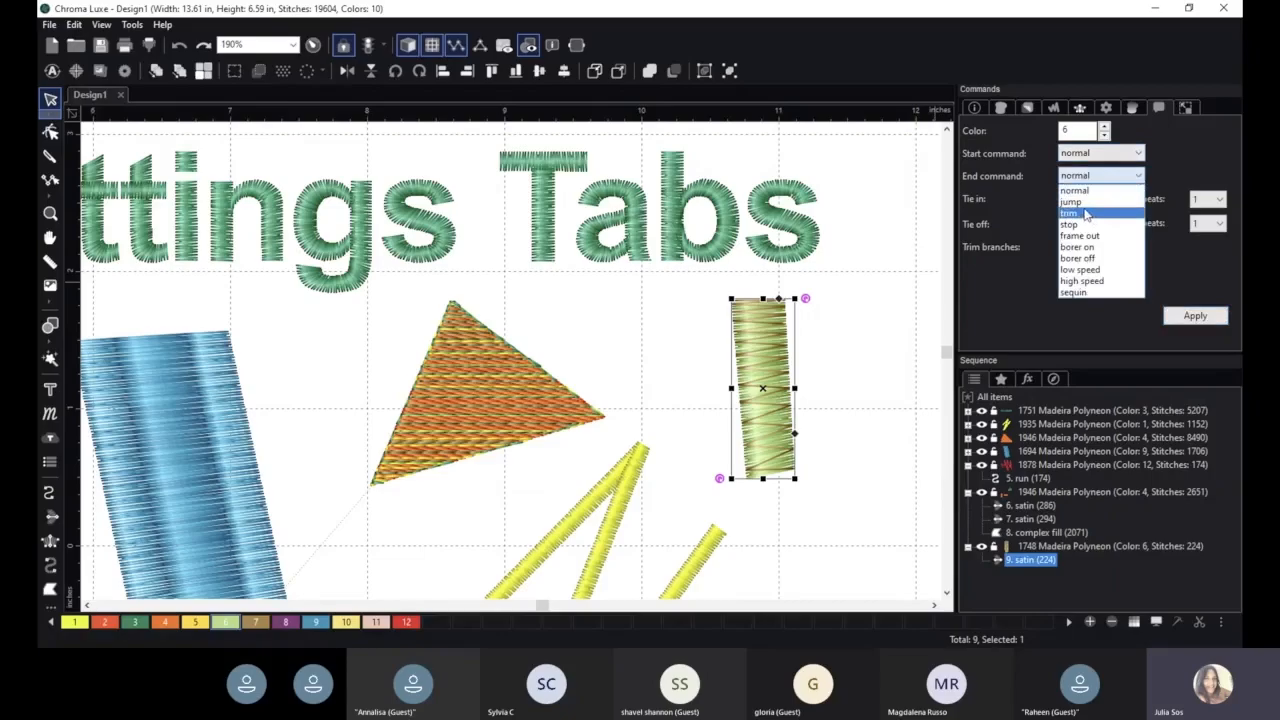
pyautogui.click(1196, 277)
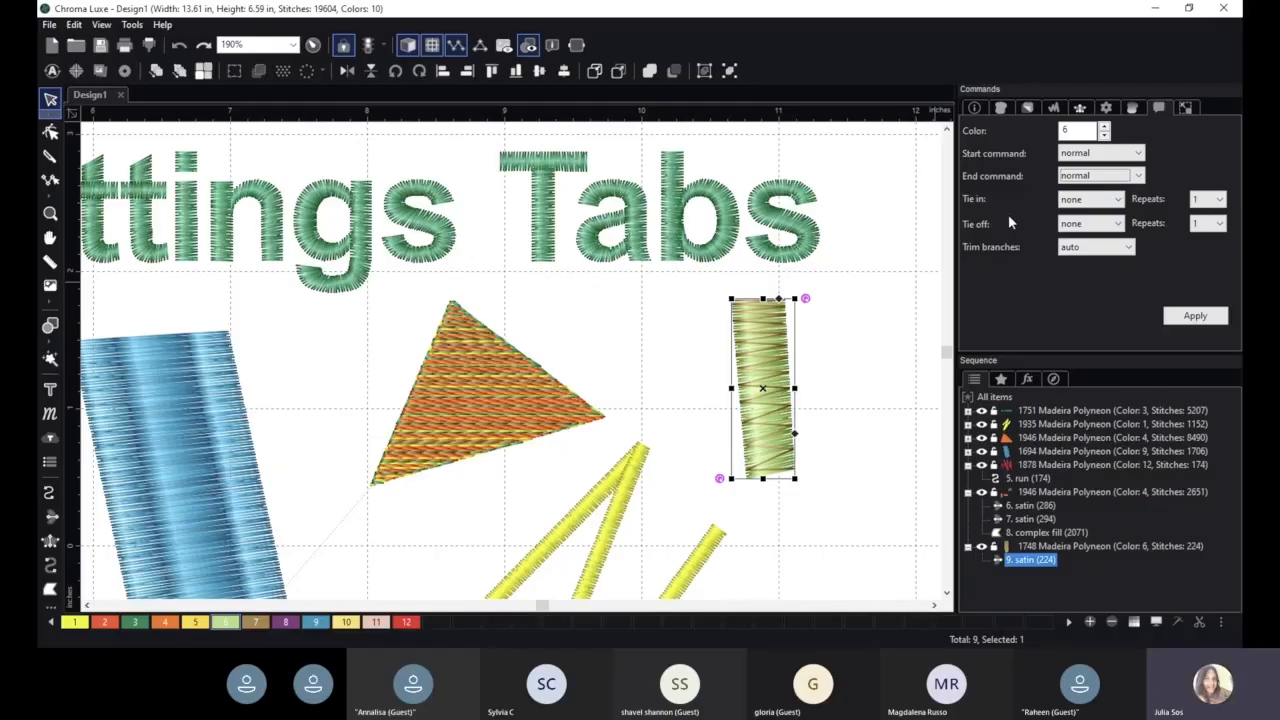
# - Move the yellow zigzag satin lines to the empty area right of the "Settings Tabs" lettering
pyautogui.scroll(-5, 563, 498)
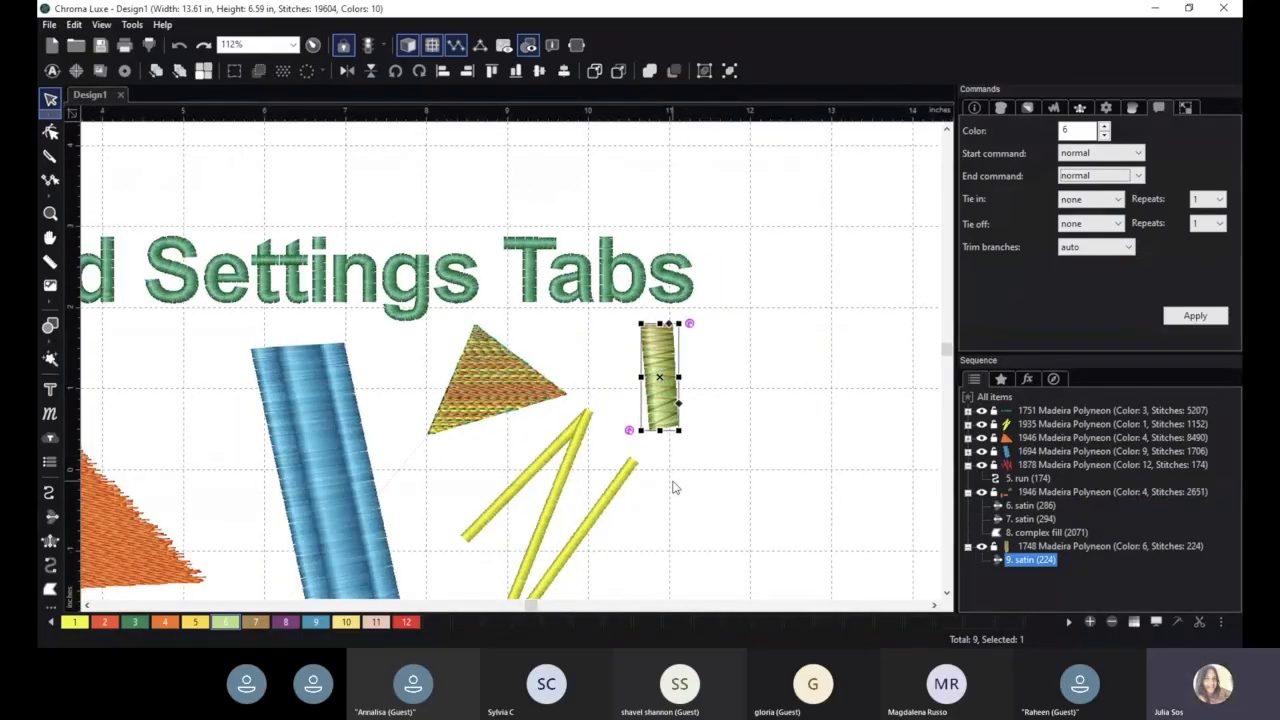
pyautogui.moveTo(574, 443); pyautogui.dragTo(839, 218)
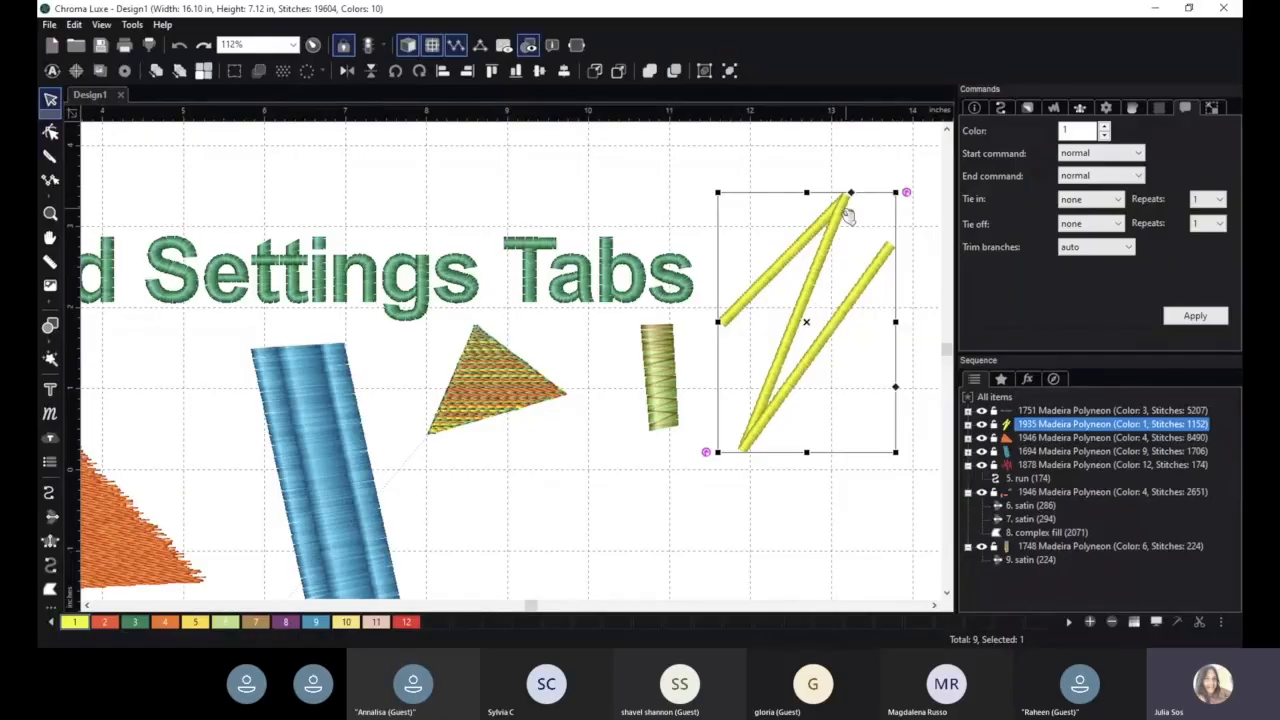
# - Draw a steil line in the empty area right of the yellow zigzag, with three sharp corners followed by a long curved tail
pyautogui.click(1002, 110)
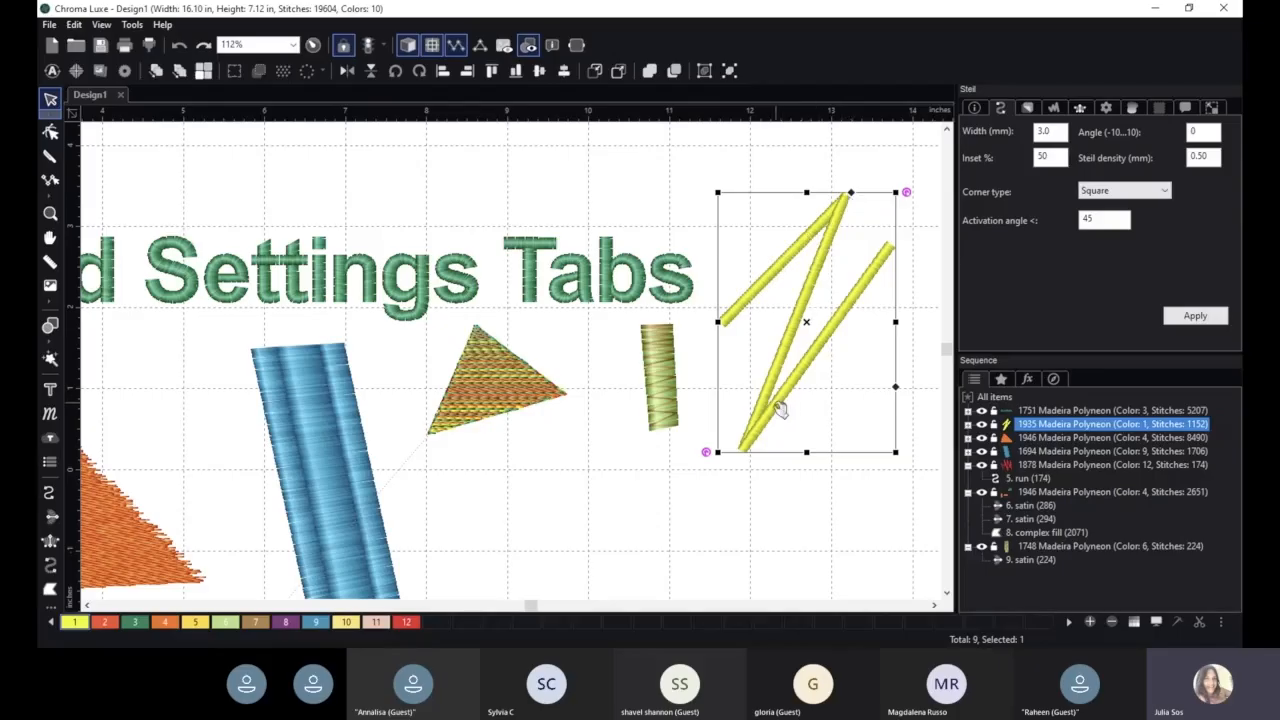
pyautogui.press('space')
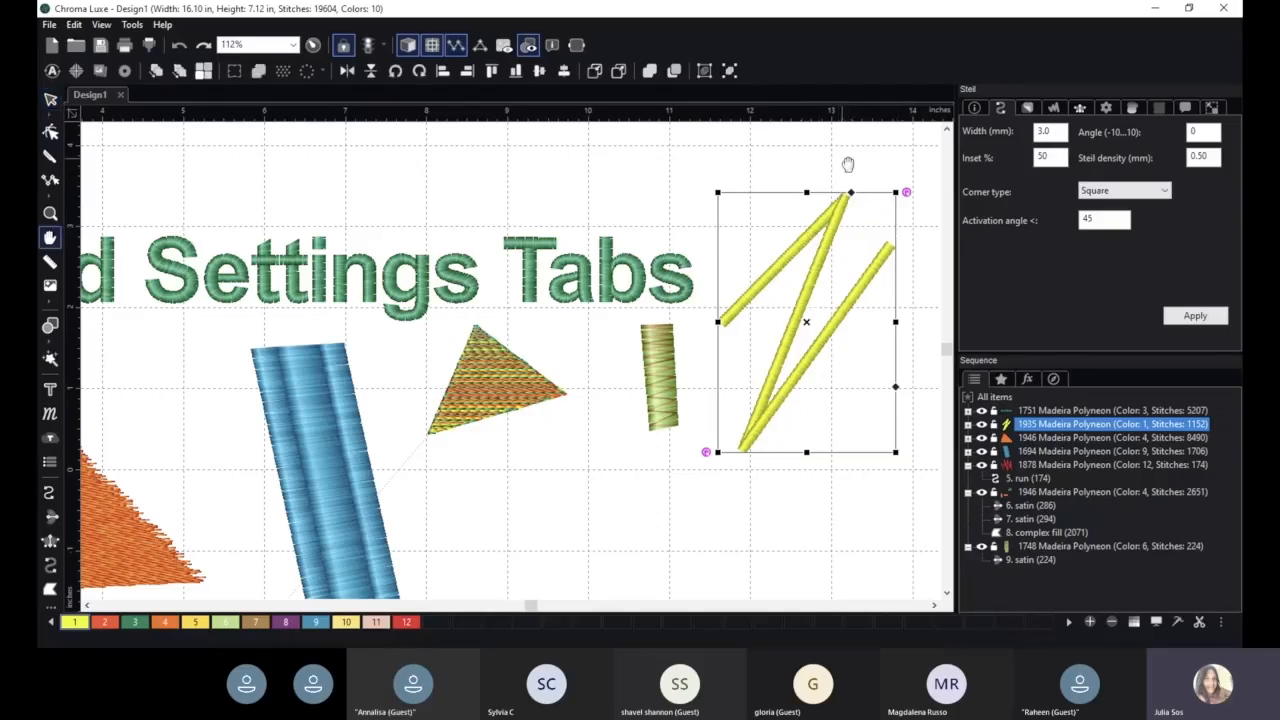
pyautogui.moveTo(848, 164); pyautogui.dragTo(472, 166)
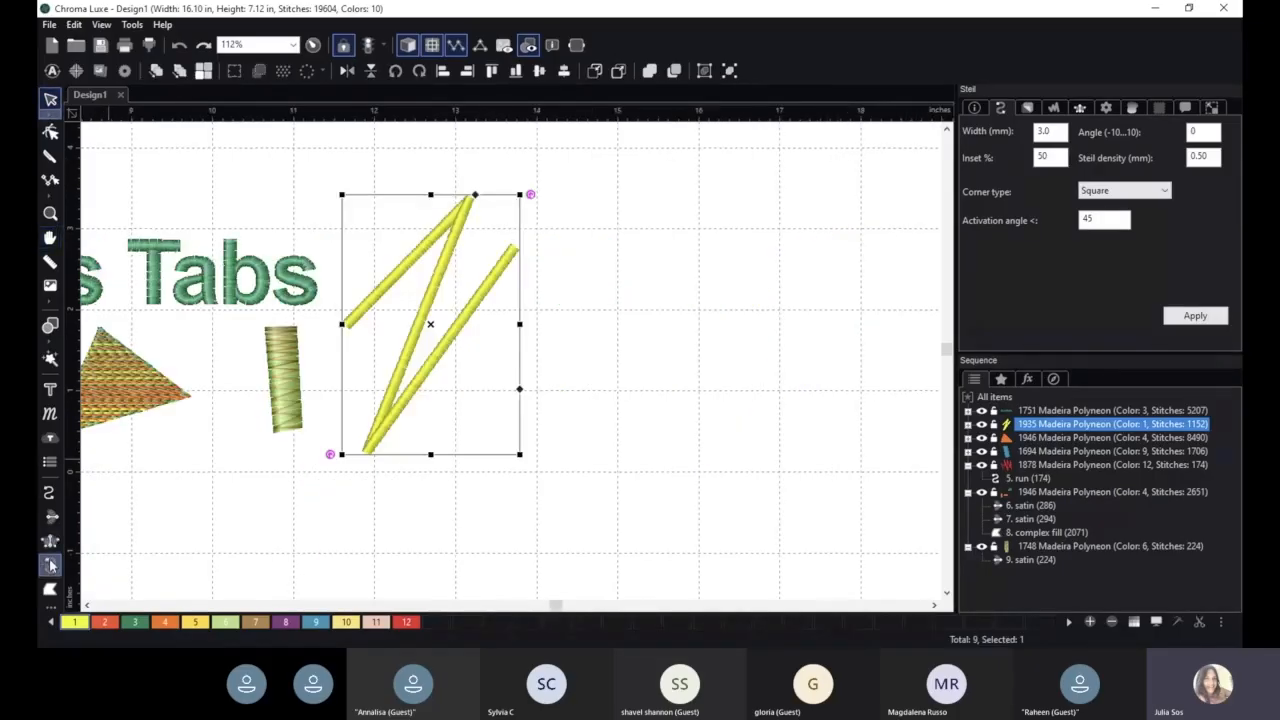
pyautogui.click(51, 565)
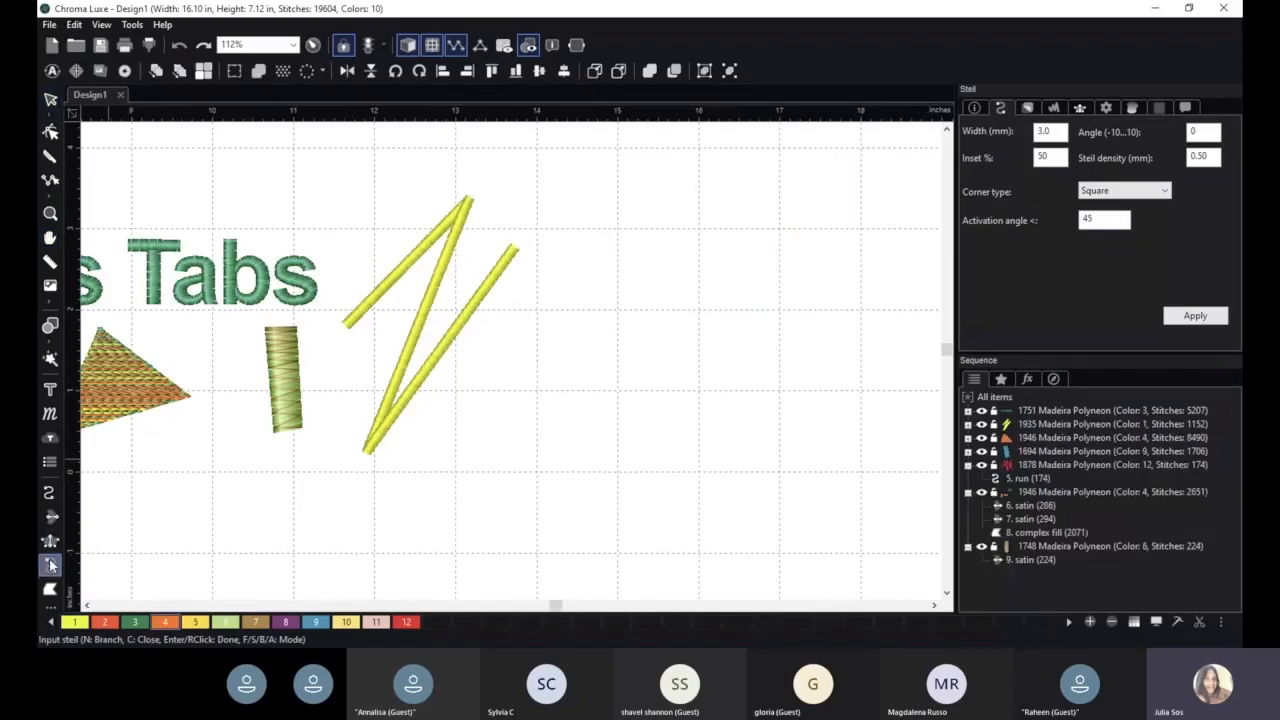
pyautogui.click(639, 236)
pyautogui.click(720, 230)
pyautogui.click(568, 397)
pyautogui.click(793, 328)
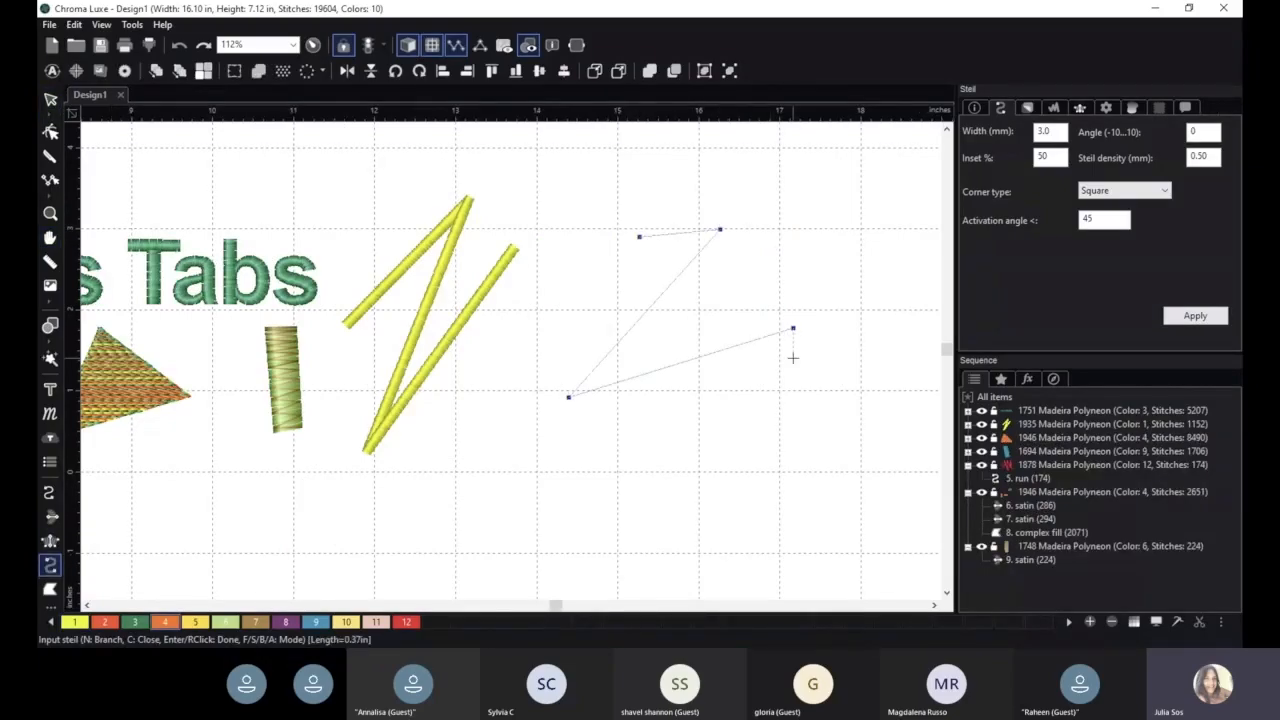
pyautogui.click(817, 328)
pyautogui.click(864, 411)
pyautogui.click(817, 508)
pyautogui.click(754, 527)
pyautogui.click(688, 504)
pyautogui.click(579, 491)
pyautogui.click(555, 518)
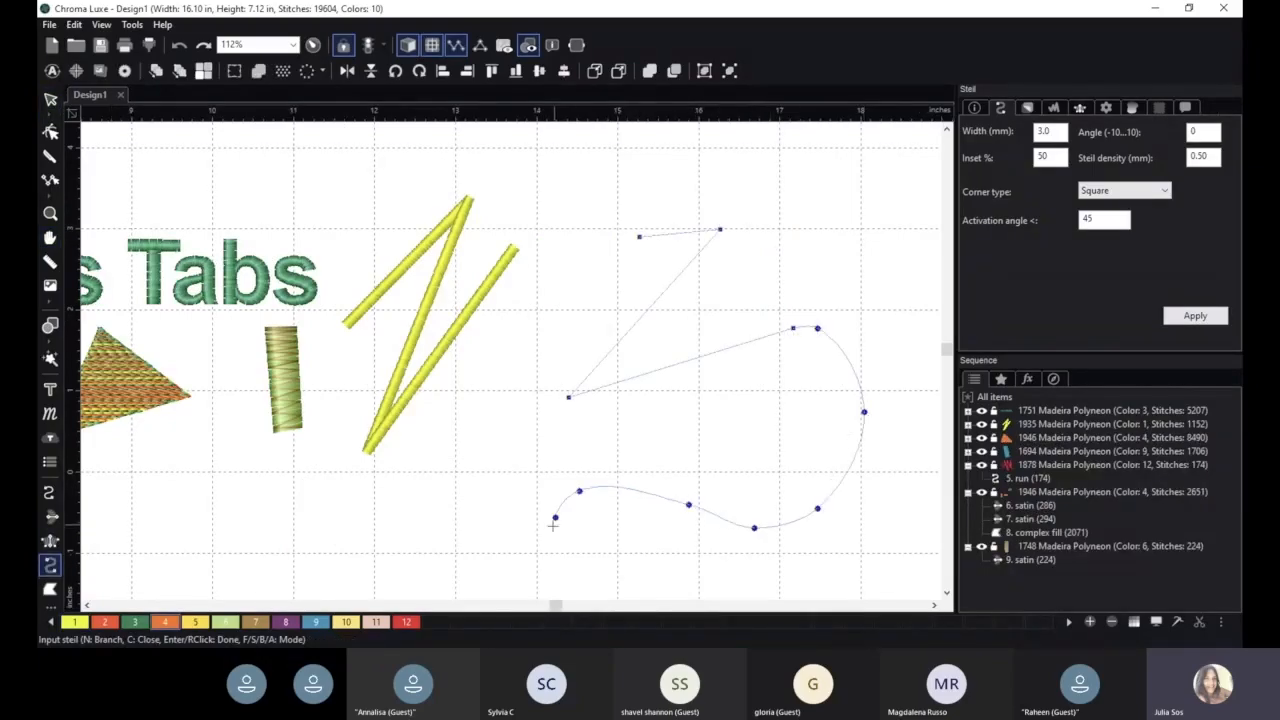
pyautogui.click(489, 535)
pyautogui.click(471, 497)
pyautogui.click(490, 450)
pyautogui.rightClick(493, 442)
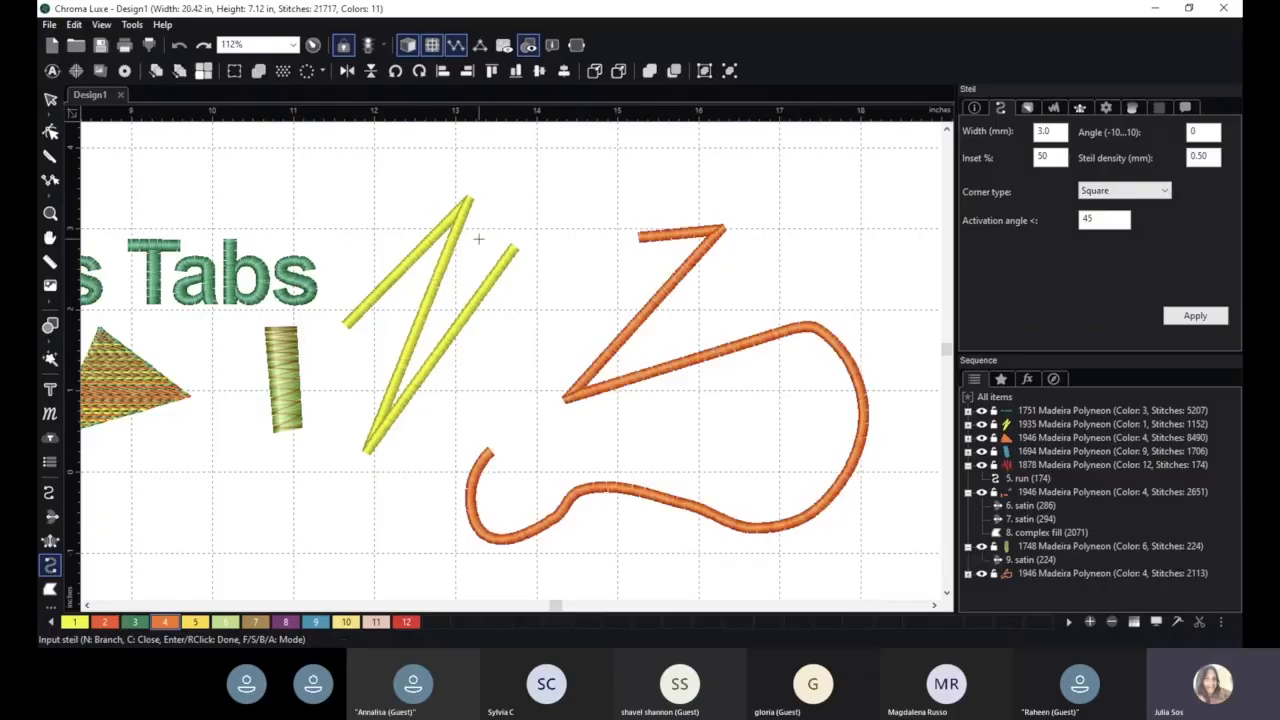
# - Draw a second steil line through four straight-segment points between the yellow zigzag and the first orange line
pyautogui.scroll(2, 653, 282)
pyautogui.click(543, 264)
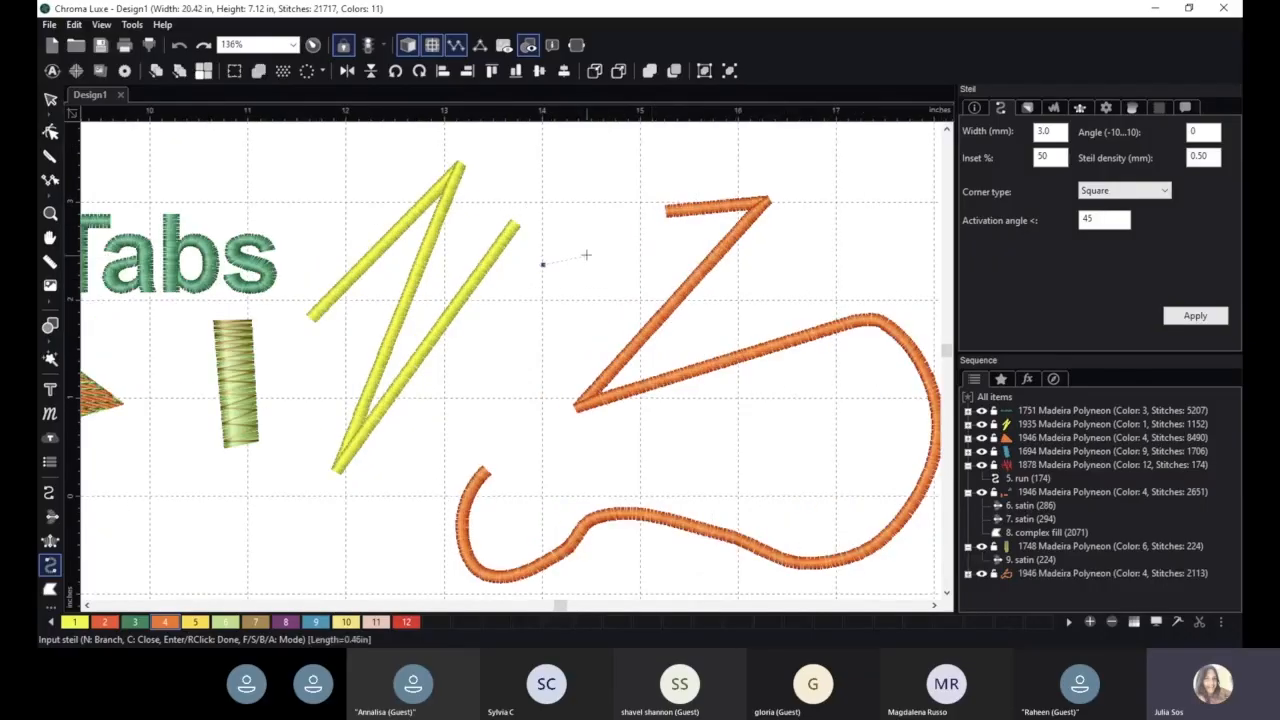
pyautogui.click(598, 255)
pyautogui.click(615, 465)
pyautogui.click(457, 430)
pyautogui.rightClick(457, 430)
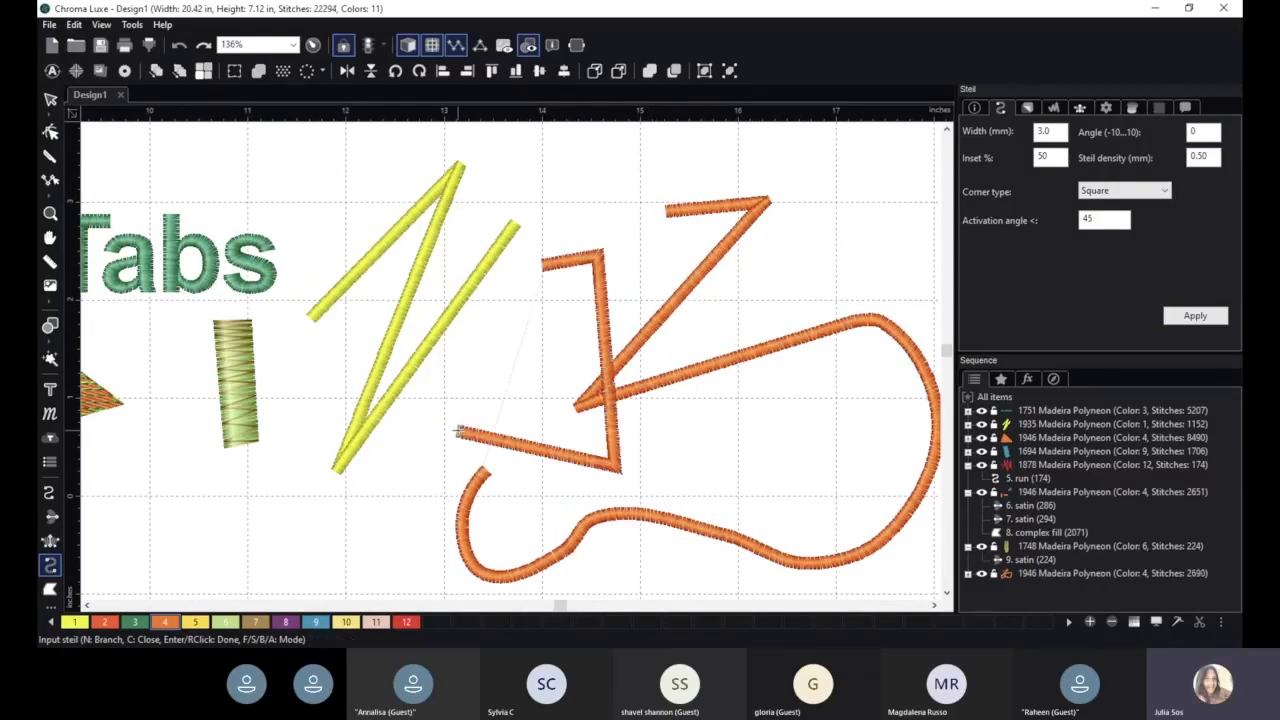
# - Set the yellow zigzag's steil width to 8 mm and its angle to 10, and apply the changes
pyautogui.click(53, 96)
pyautogui.click(414, 214)
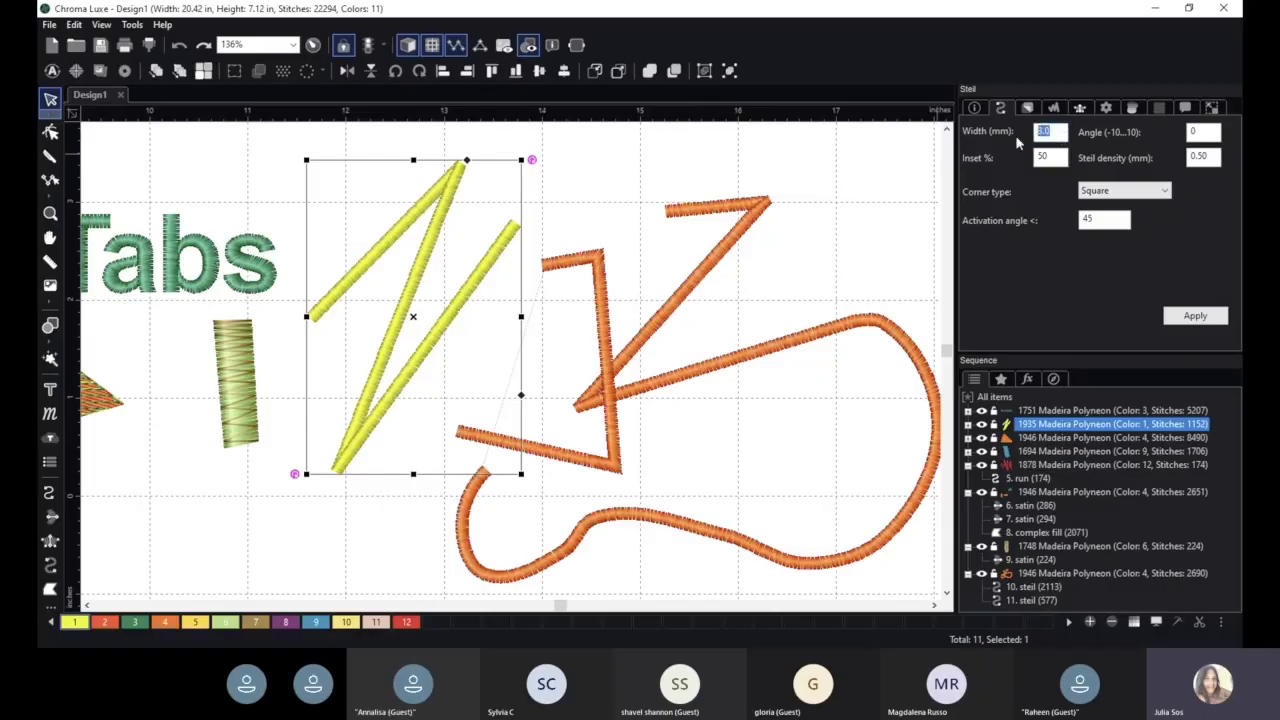
pyautogui.write('8')
pyautogui.press('Return')
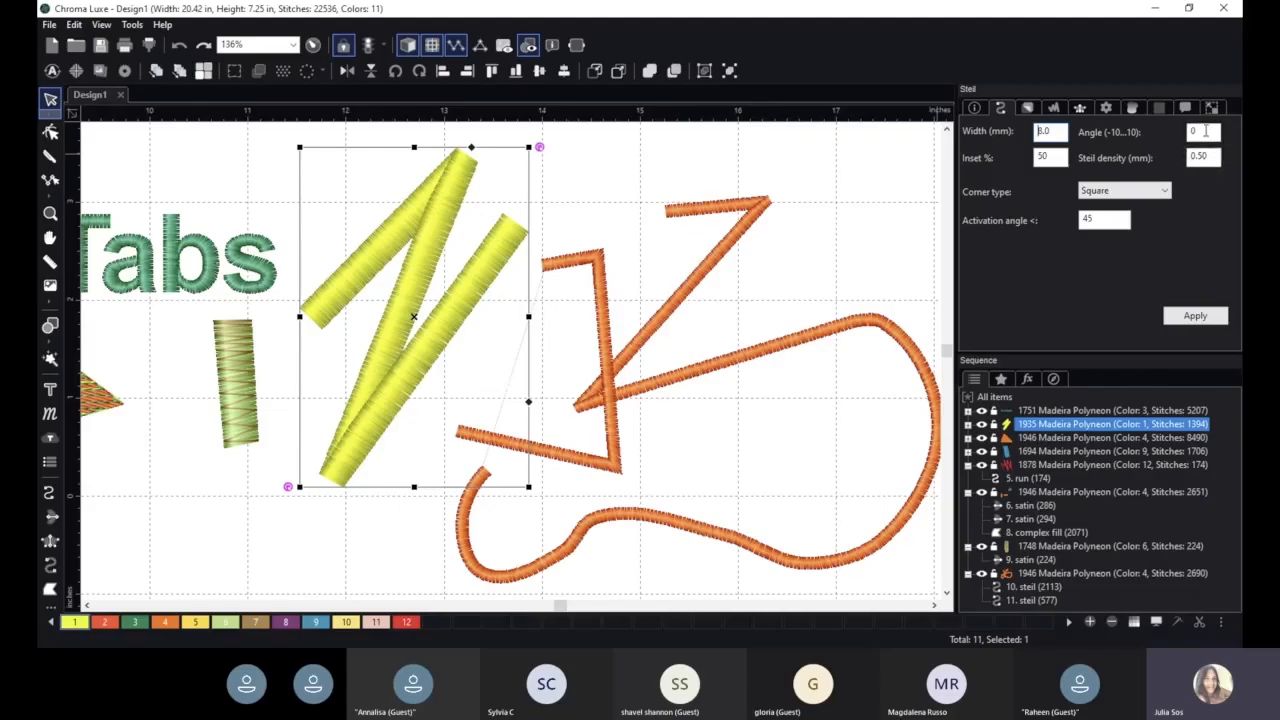
pyautogui.press('Tab')
pyautogui.write('10')
pyautogui.click(1197, 316)
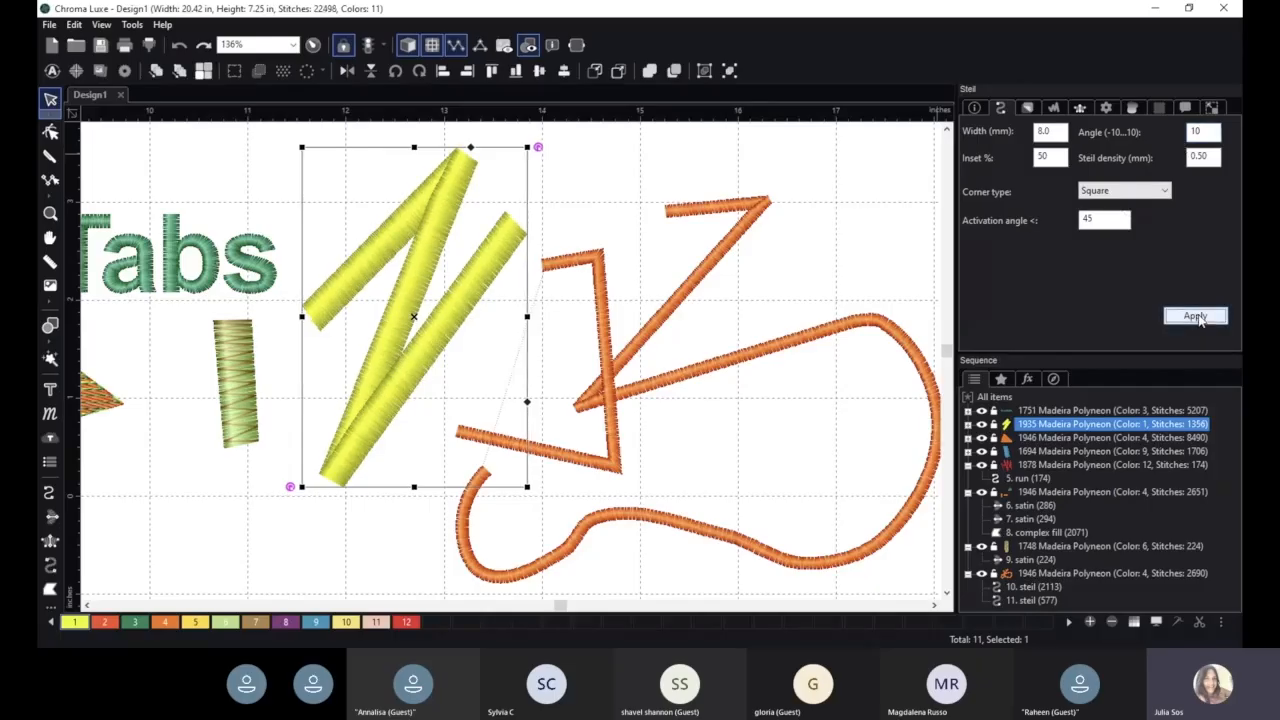
# - Apply the Extended corner type to the yellow zigzag steil
pyautogui.click(1150, 190)
pyautogui.click(1158, 212)
pyautogui.click(1197, 316)
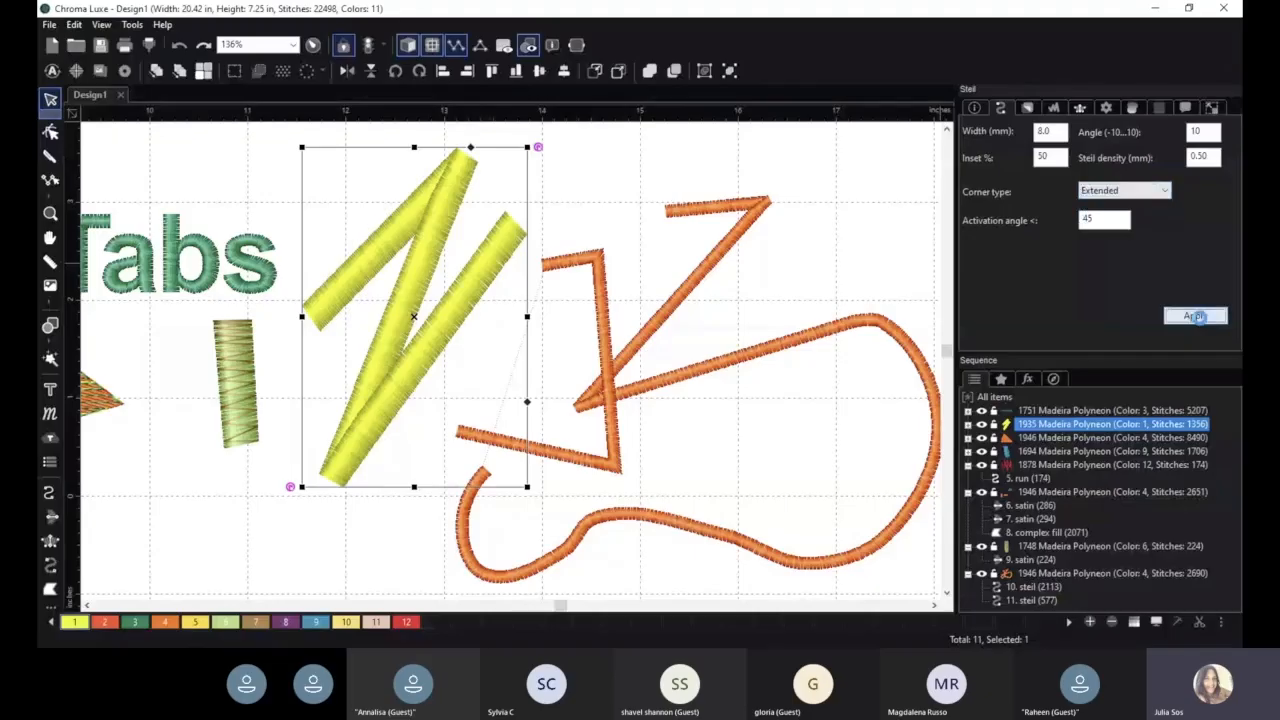
pyautogui.scroll(-2, 520, 229)
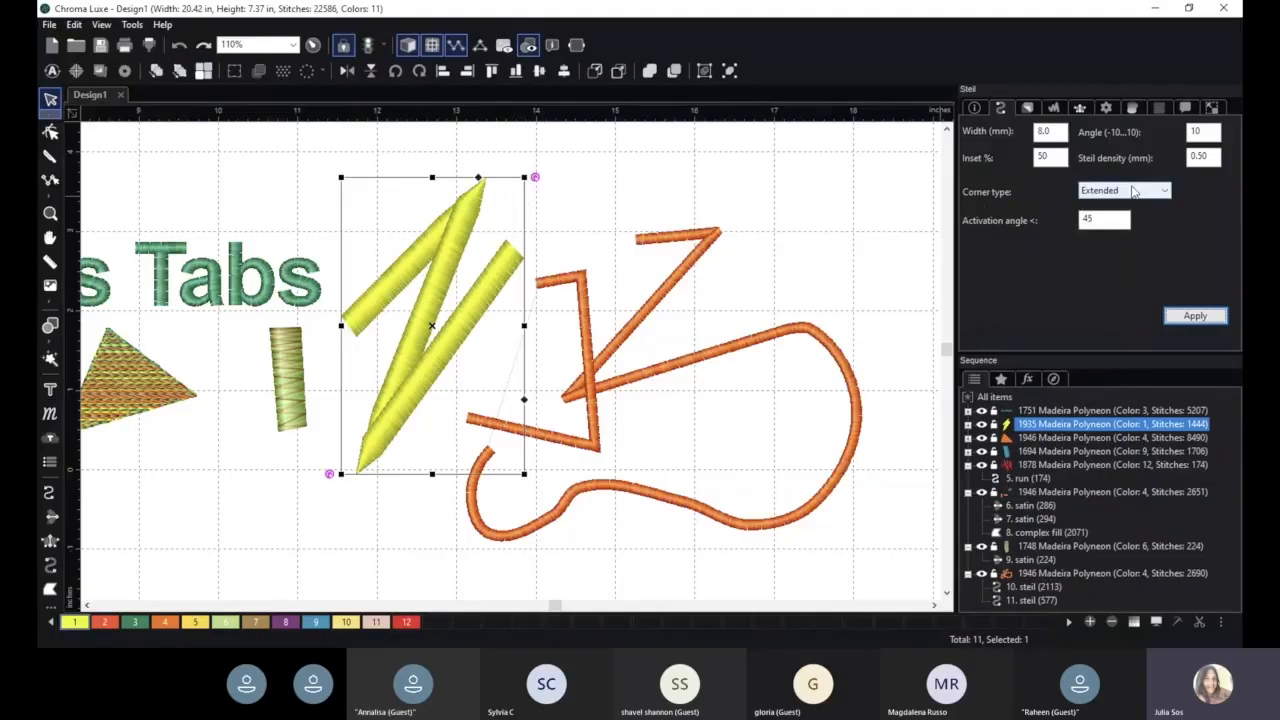
# - Return the yellow zigzag steil's corner type to Square and apply it
pyautogui.click(1135, 191)
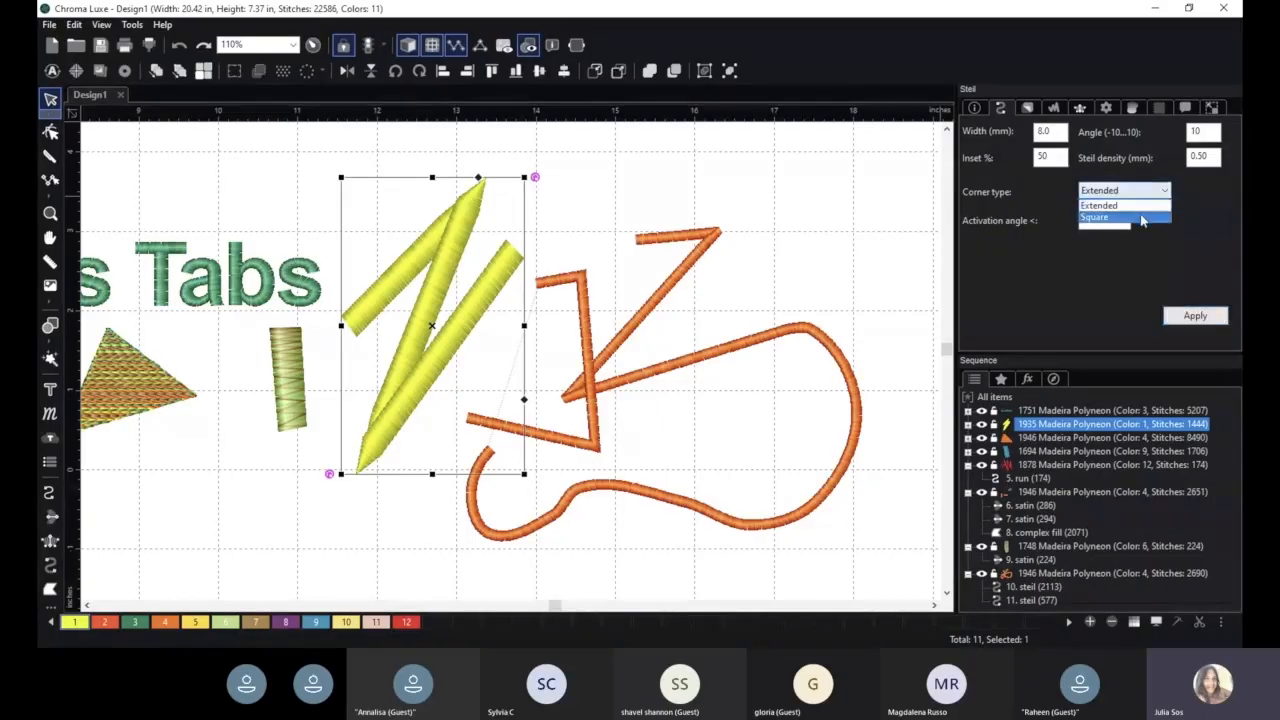
pyautogui.click(1144, 218)
pyautogui.click(1195, 318)
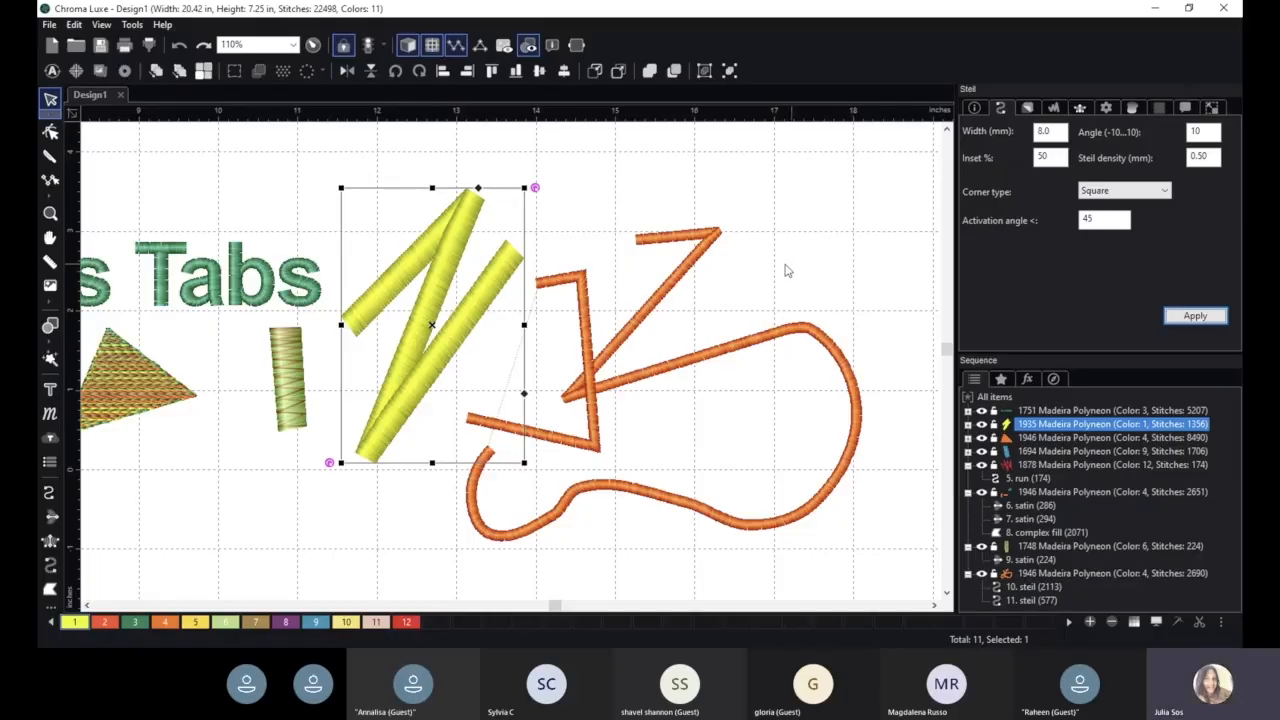
# - Delete both orange steil lines and reselect the yellow zigzag
pyautogui.click(577, 300)
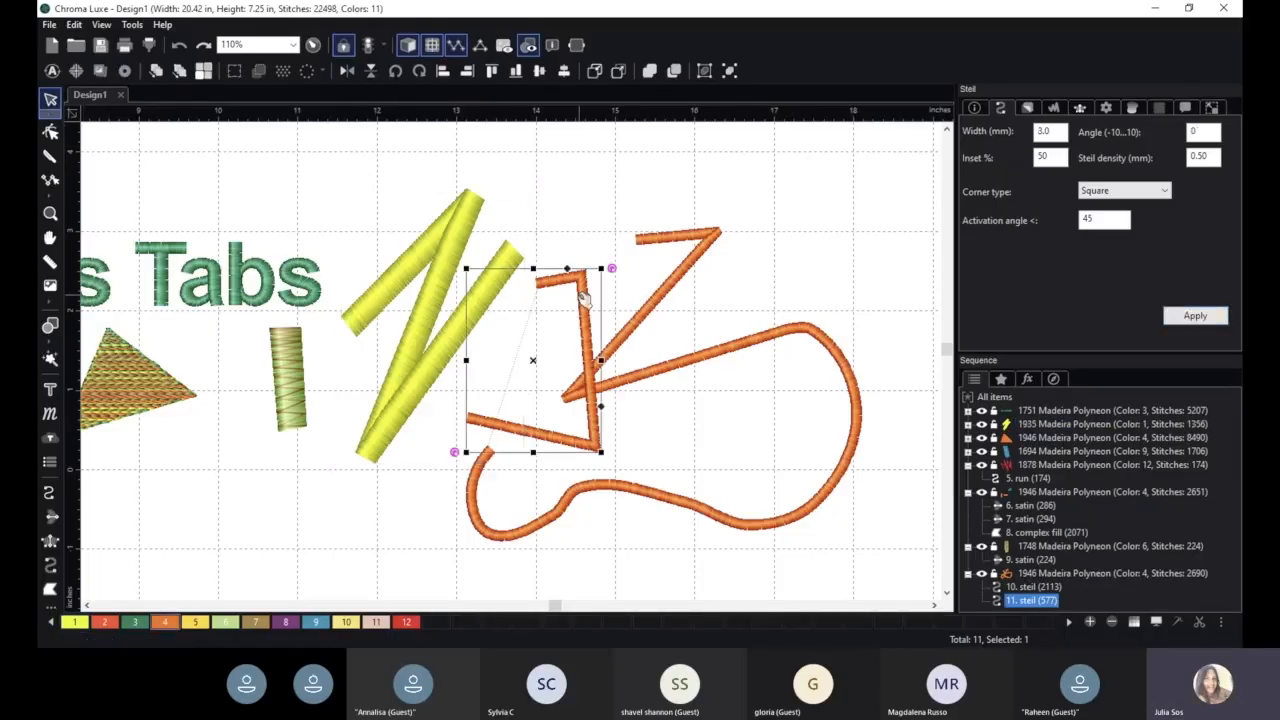
pyautogui.press('Delete')
pyautogui.press('Delete')
pyautogui.click(433, 250)
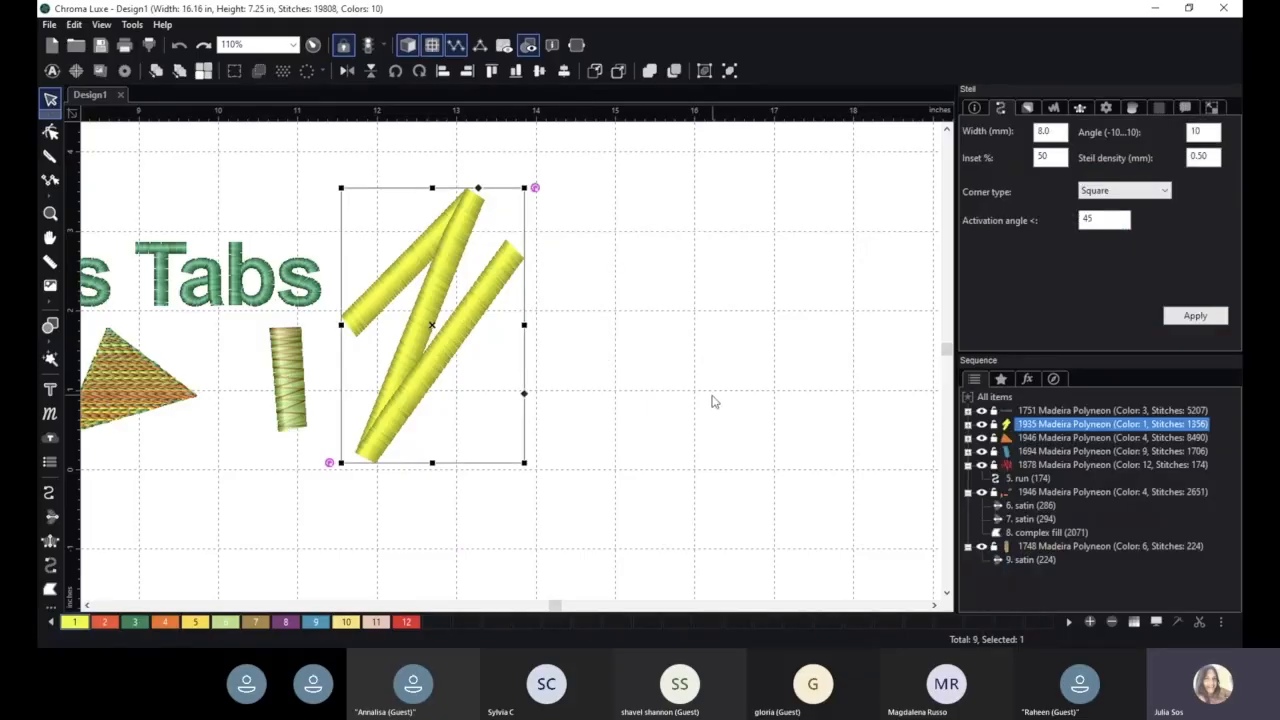
# - Move the "Advanced Settings Tabs" lettering up and to the right, above the yellow zigzag
pyautogui.scroll(-1, 712, 401)
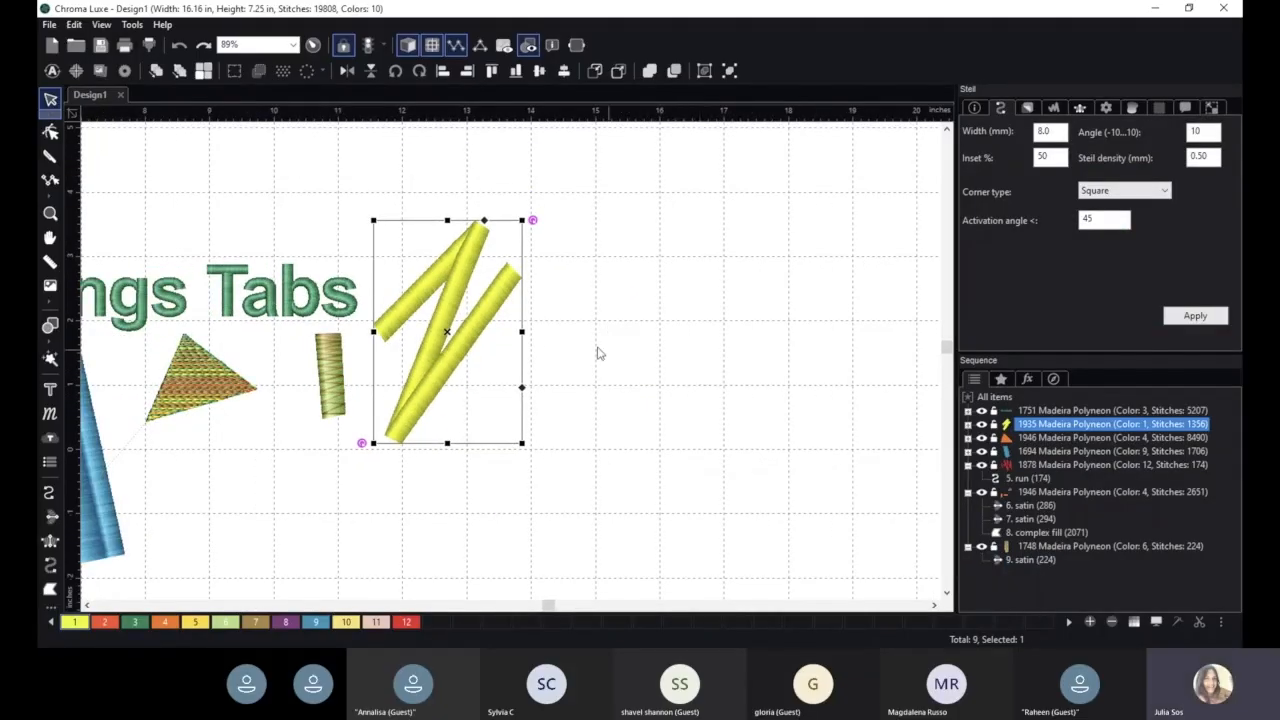
pyautogui.click(232, 271)
pyautogui.moveTo(232, 271); pyautogui.dragTo(772, 177)
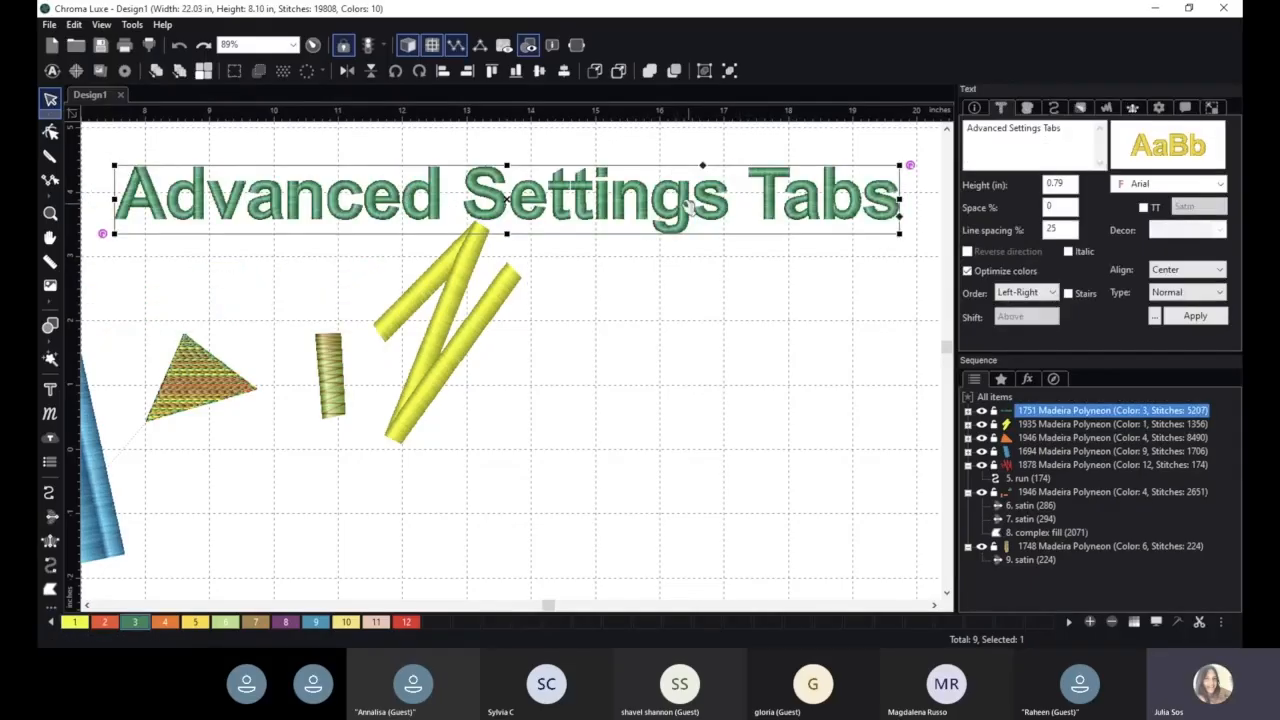
# - Set the lettering's letter spacing to 15%
pyautogui.click(1002, 110)
pyautogui.doubleClick(1058, 207)
pyautogui.write('15')
pyautogui.press('Return')
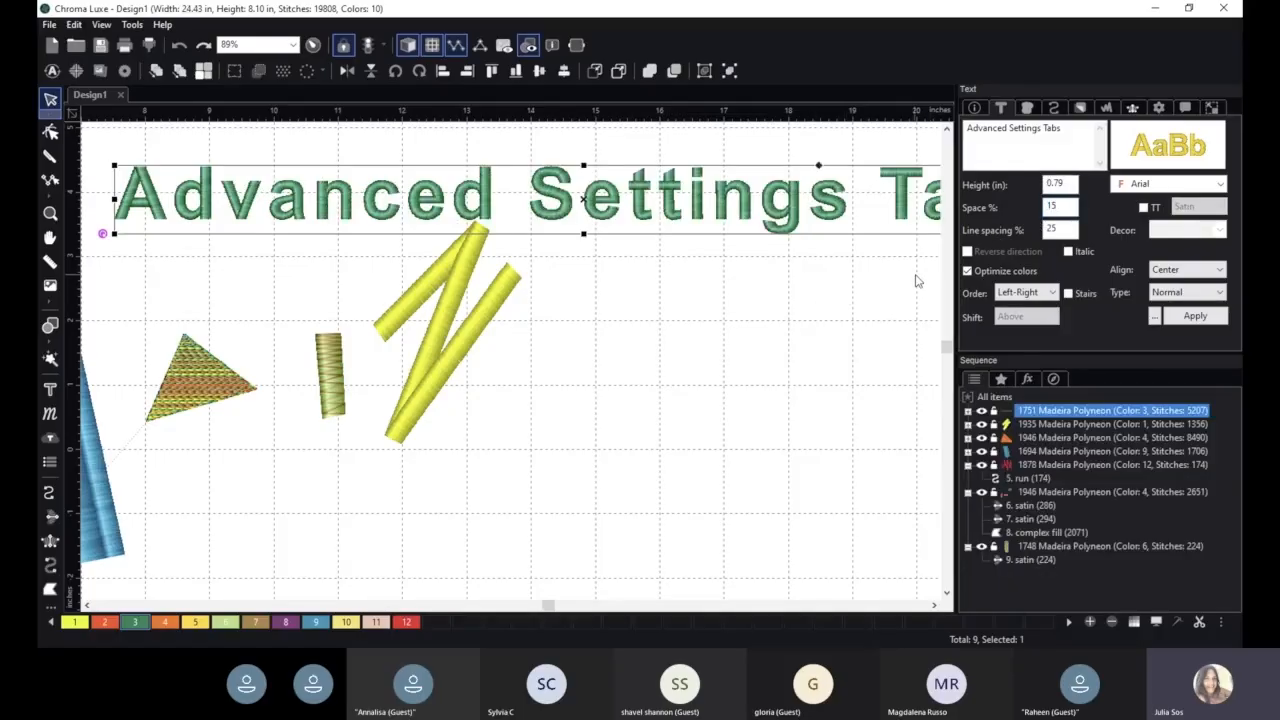
# - Choose Left-Right as the lettering's order and enlarge the settings area above the sequence list
pyautogui.click(1040, 292)
pyautogui.click(1028, 306)
pyautogui.moveTo(1086, 352); pyautogui.dragTo(1086, 399)
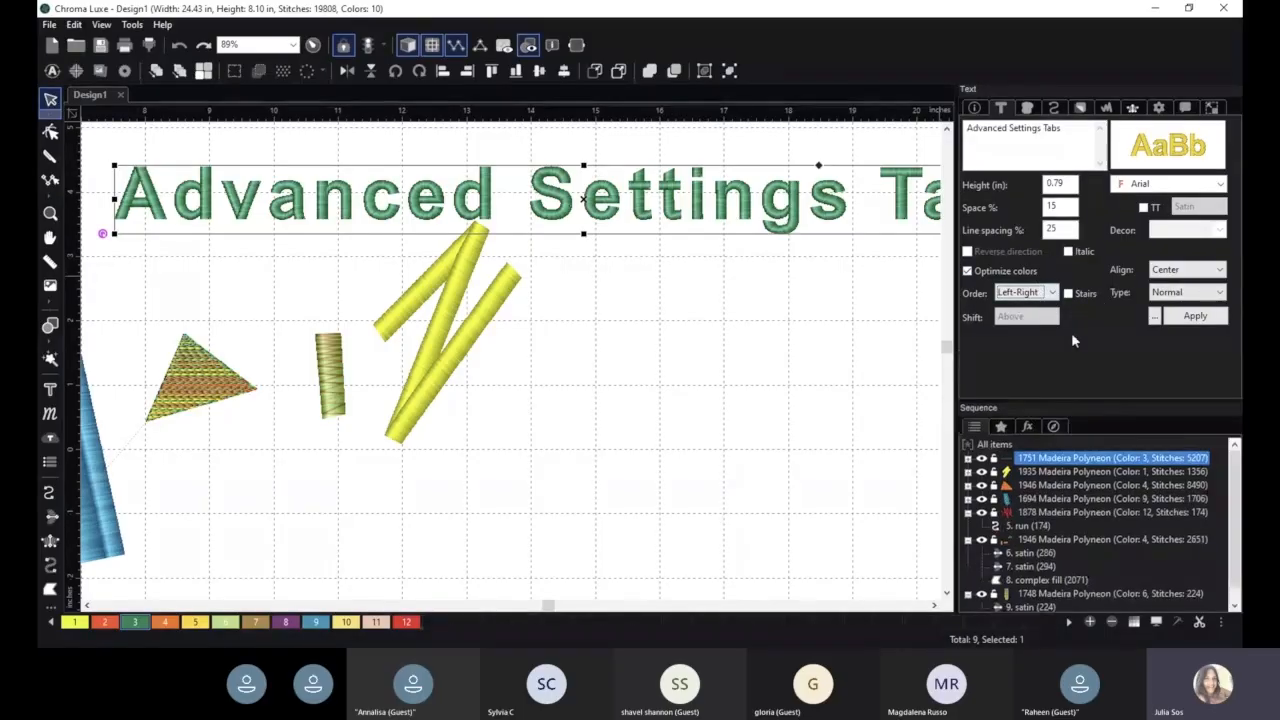
# - Set the lettering's text trim command to chars and apply it
pyautogui.click(1185, 108)
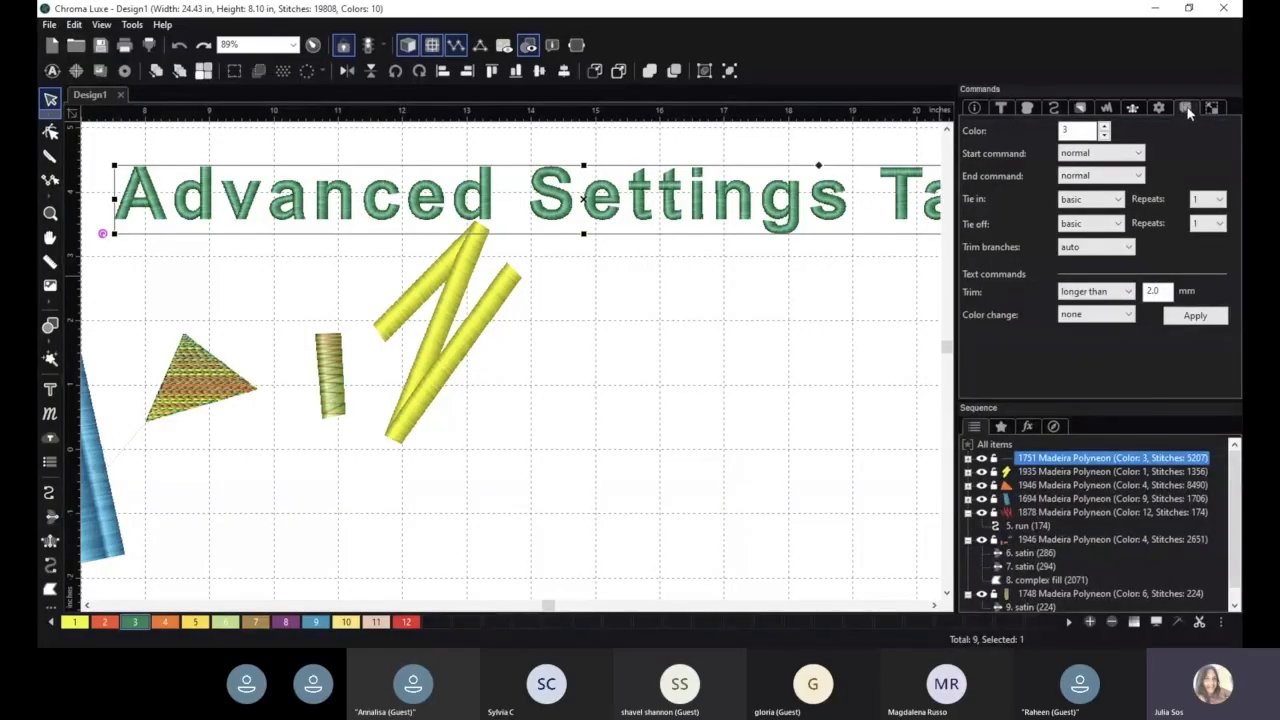
pyautogui.click(1101, 294)
pyautogui.click(1088, 333)
pyautogui.click(1191, 318)
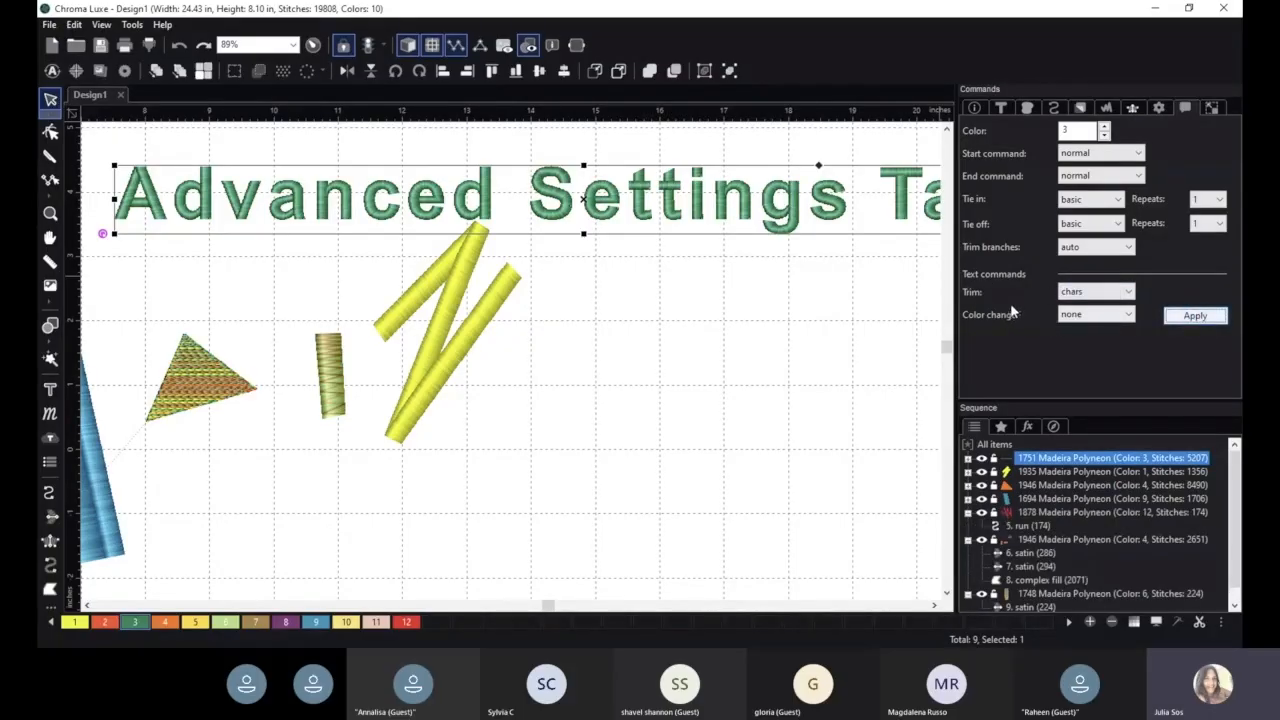
# - Set the lettering's color change command to chars and apply it so each letter gets its own color
pyautogui.click(1095, 314)
pyautogui.click(1088, 338)
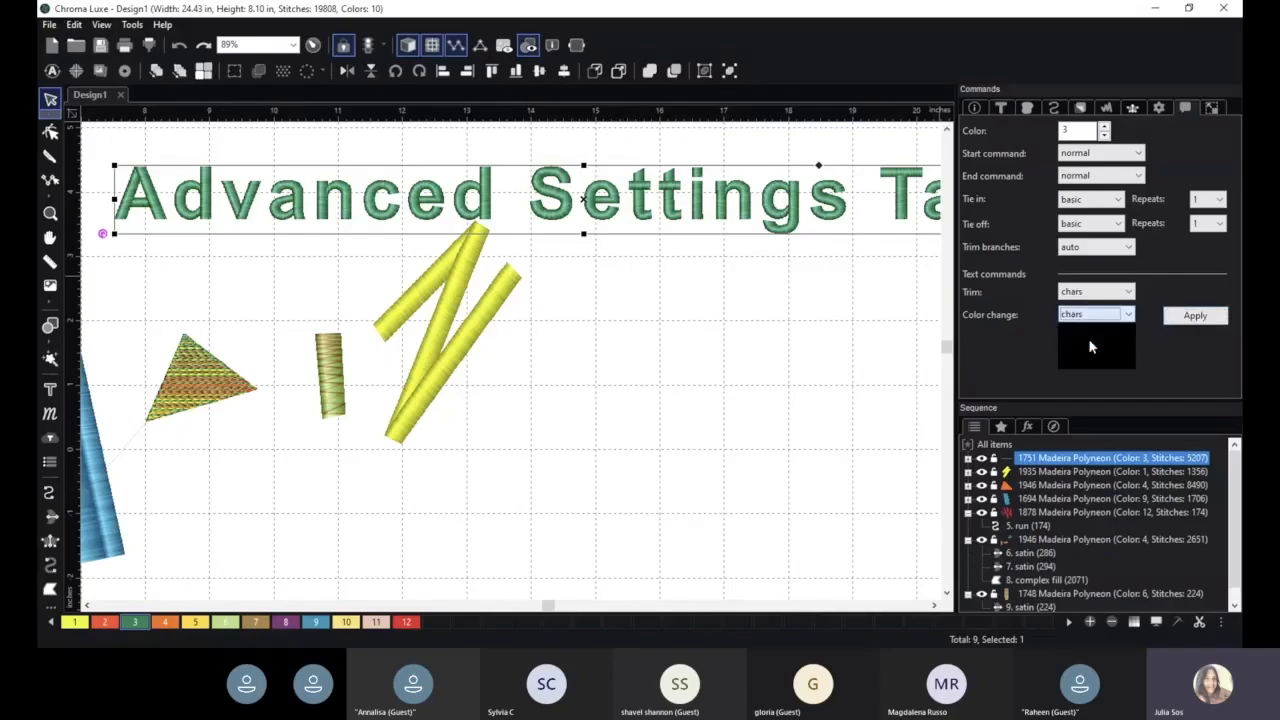
pyautogui.click(1190, 316)
pyautogui.scroll(-1, 820, 305)
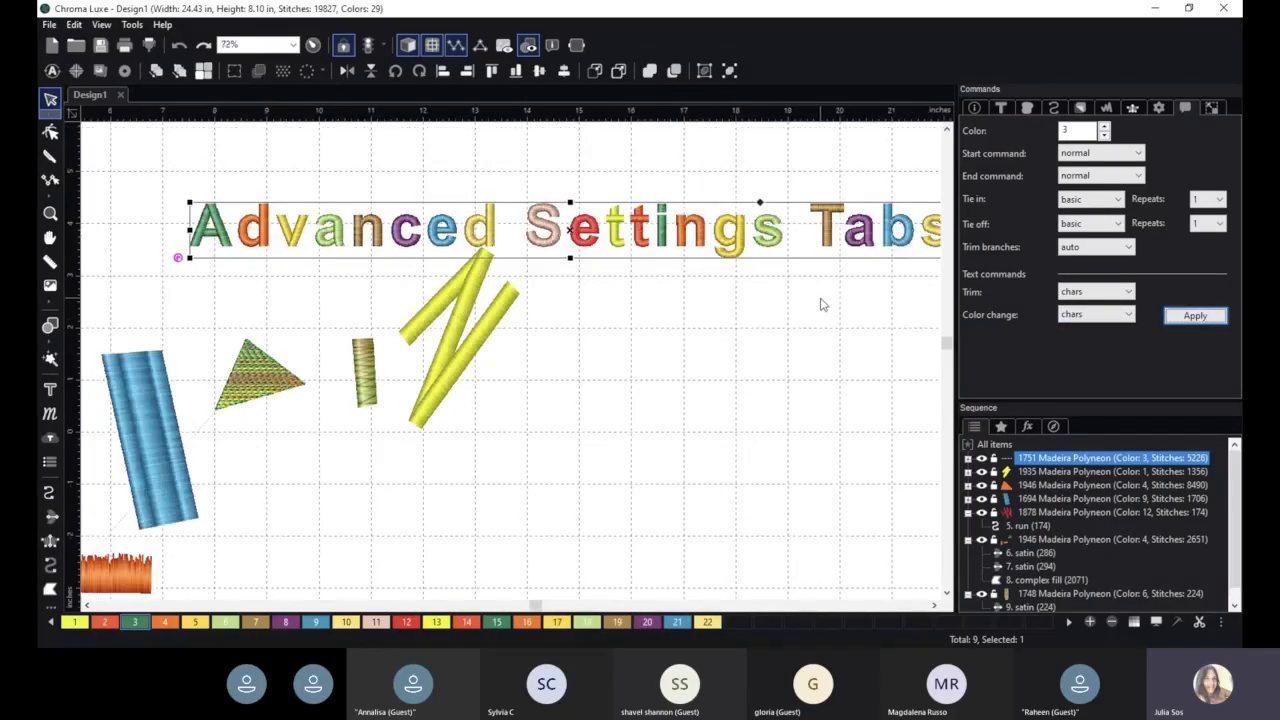
pyautogui.scroll(-1, 820, 305)
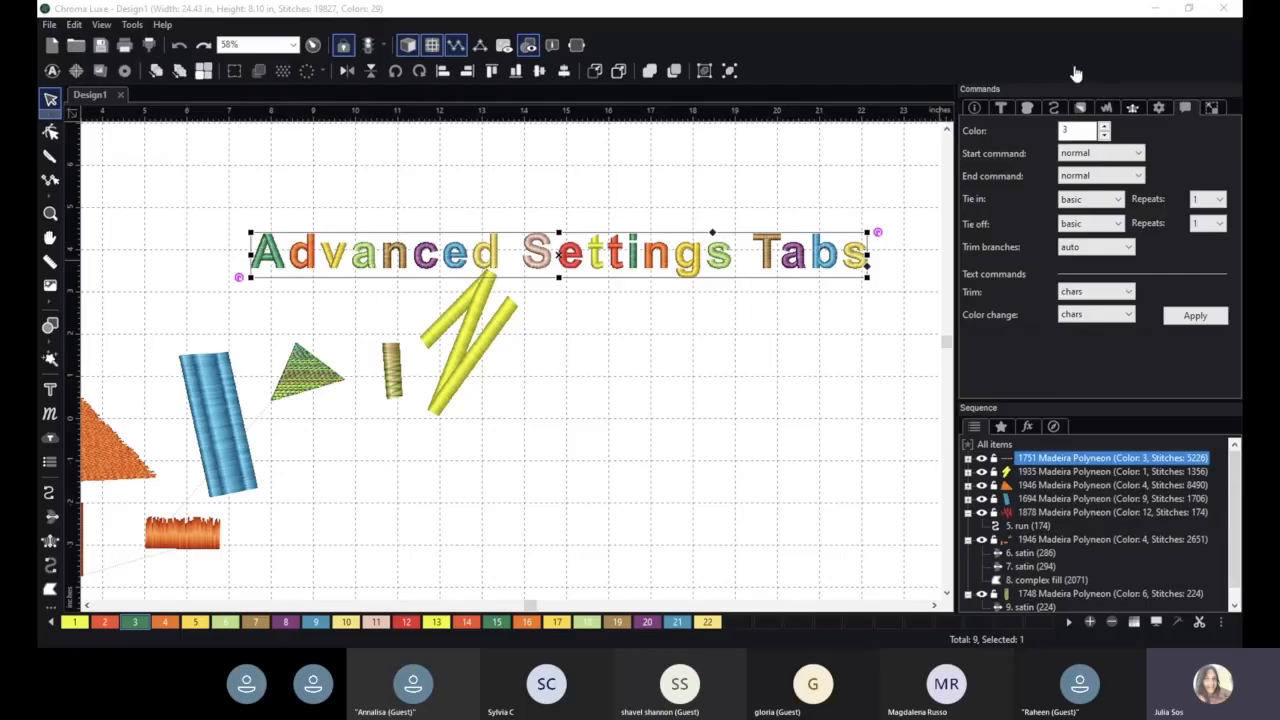
# - Move the multicolored lettering up and left, clear of the yellow zigzag, and review its text settings
pyautogui.moveTo(690, 262); pyautogui.dragTo(652, 224)
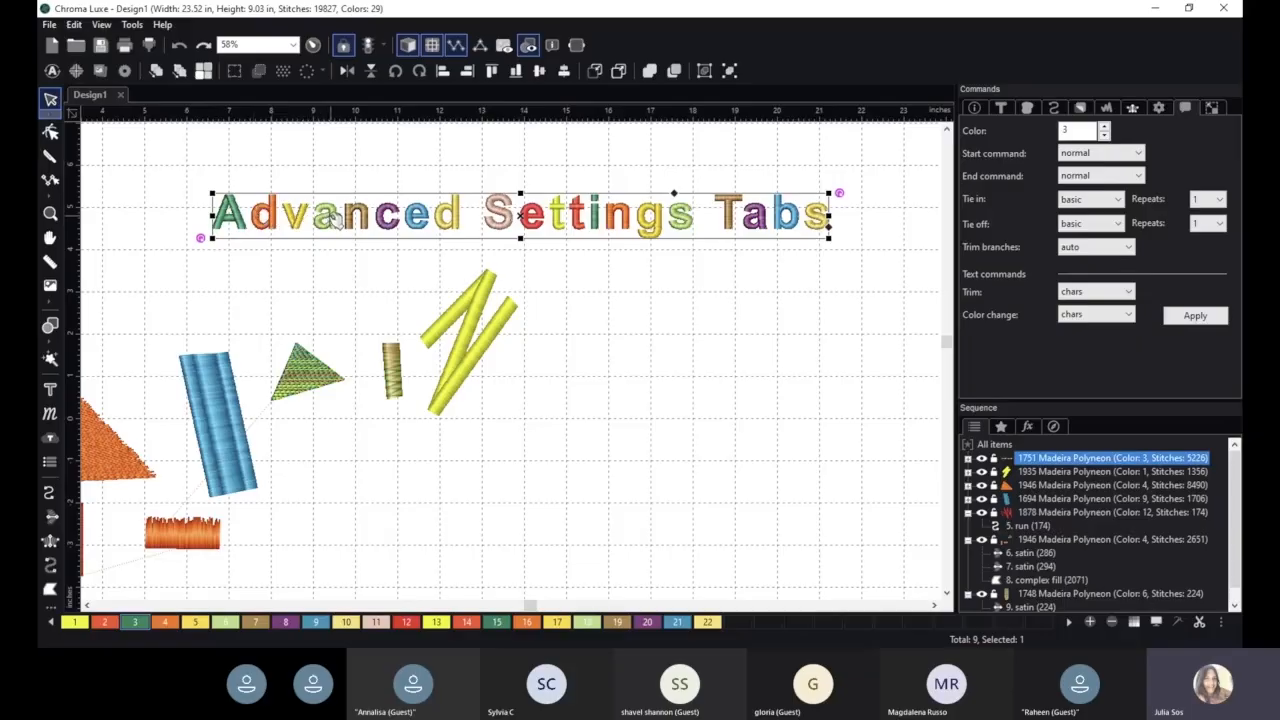
pyautogui.click(336, 271)
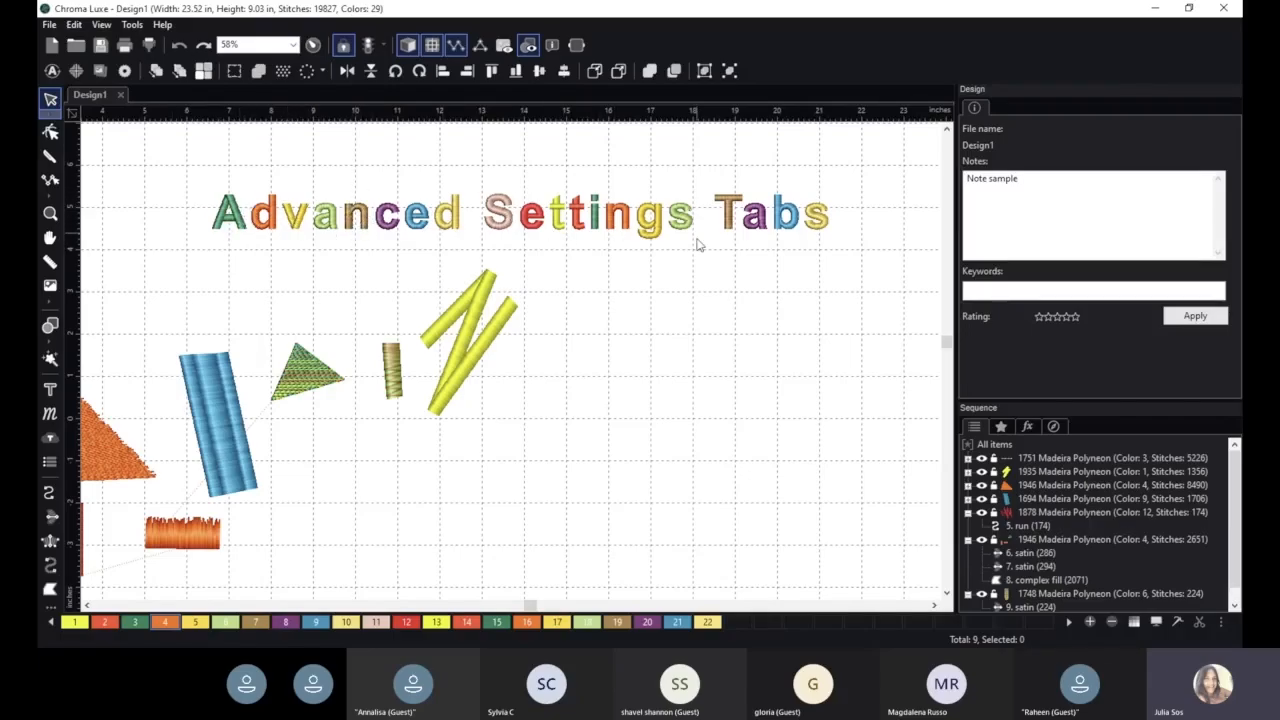
pyautogui.click(518, 222)
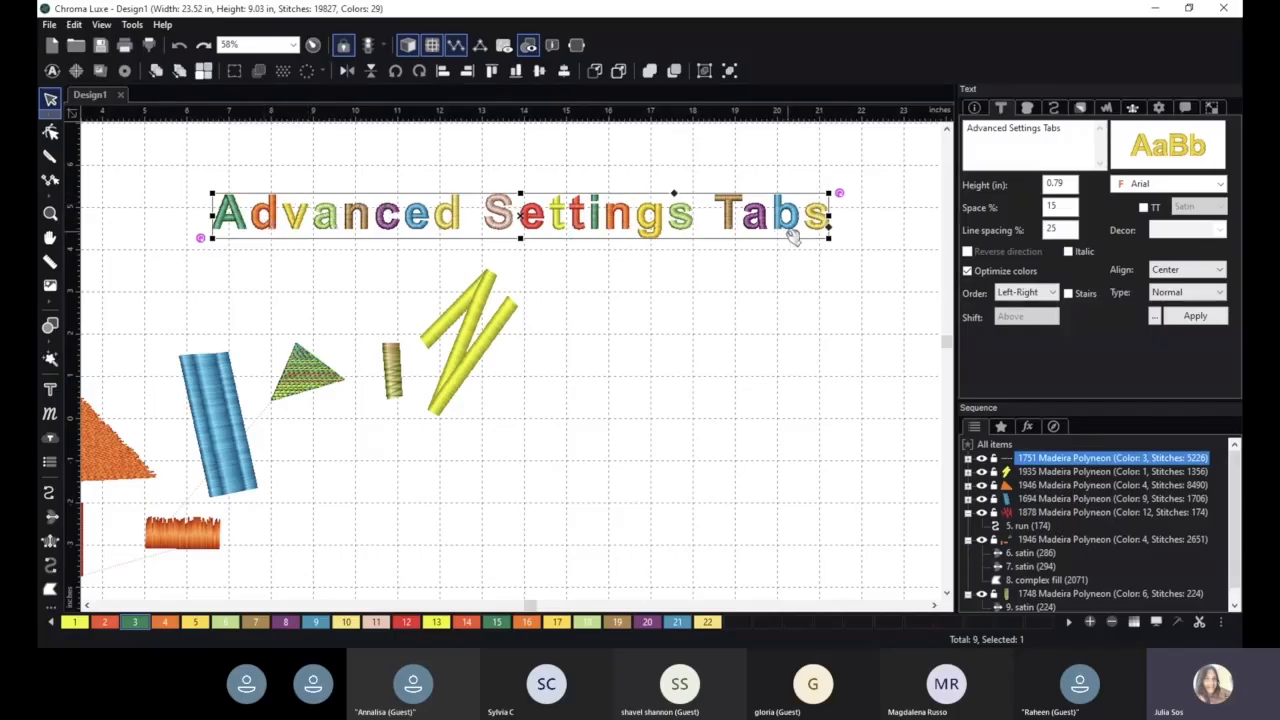
pyautogui.click(609, 441)
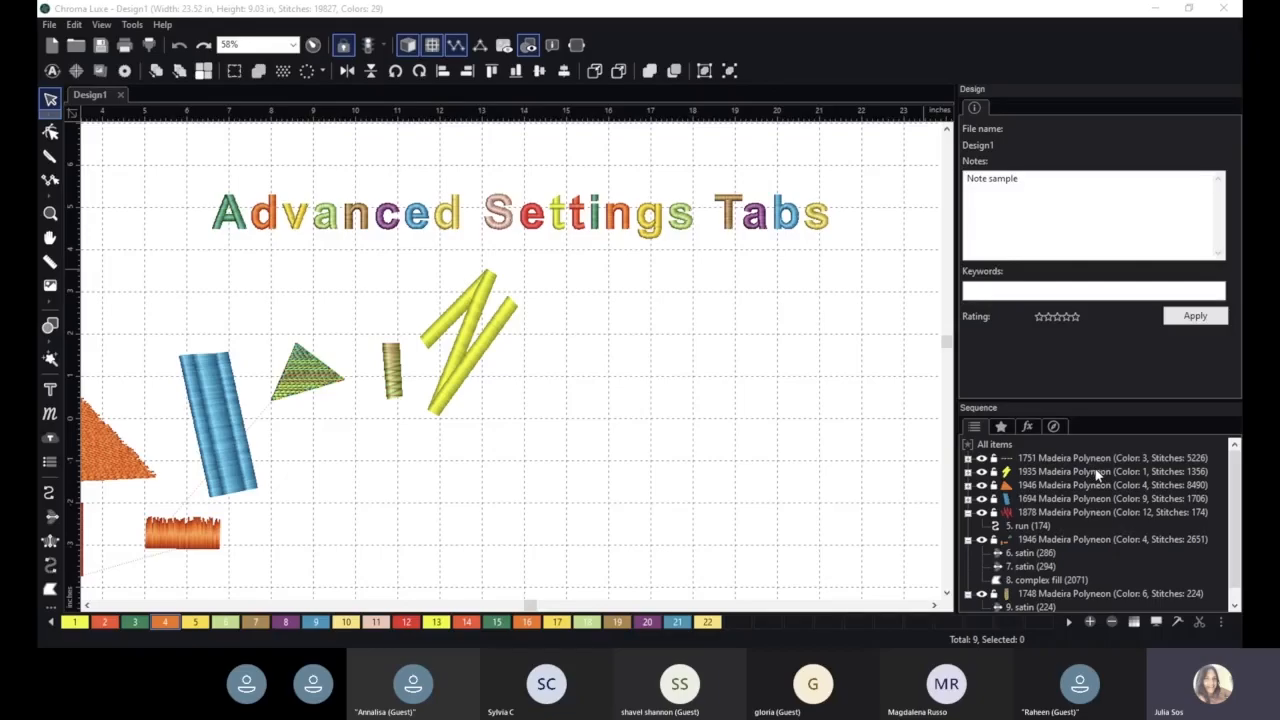
pyautogui.click(1065, 87)
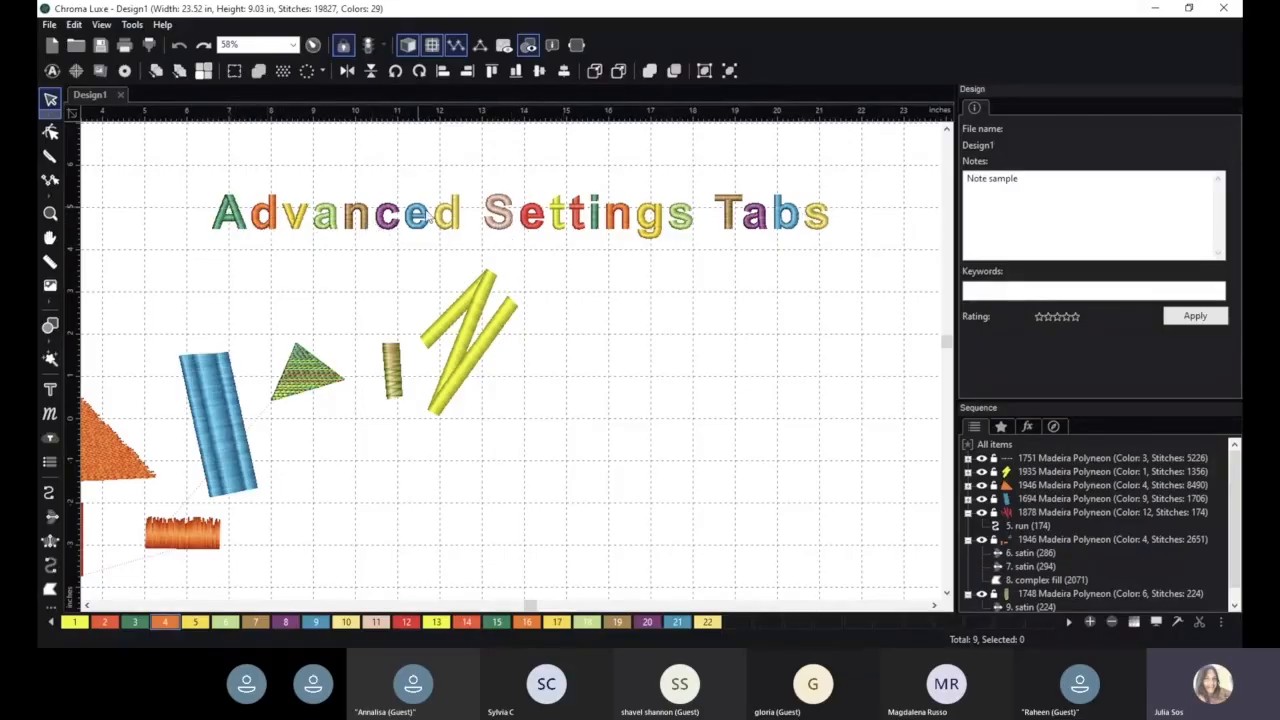
# - Select the yellow zigzag line and review its steil and underlay settings
pyautogui.scroll(-1, 431, 399)
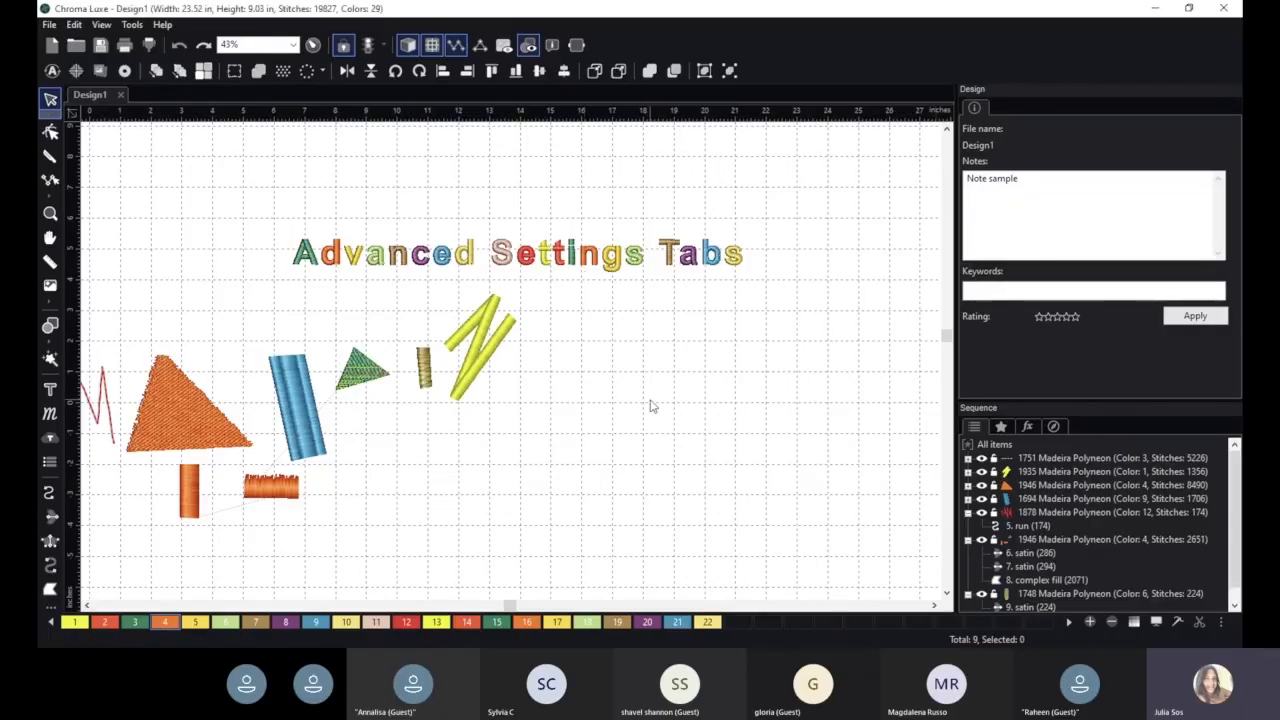
pyautogui.scroll(-1, 645, 400)
pyautogui.scroll(2, 488, 325)
pyautogui.click(488, 322)
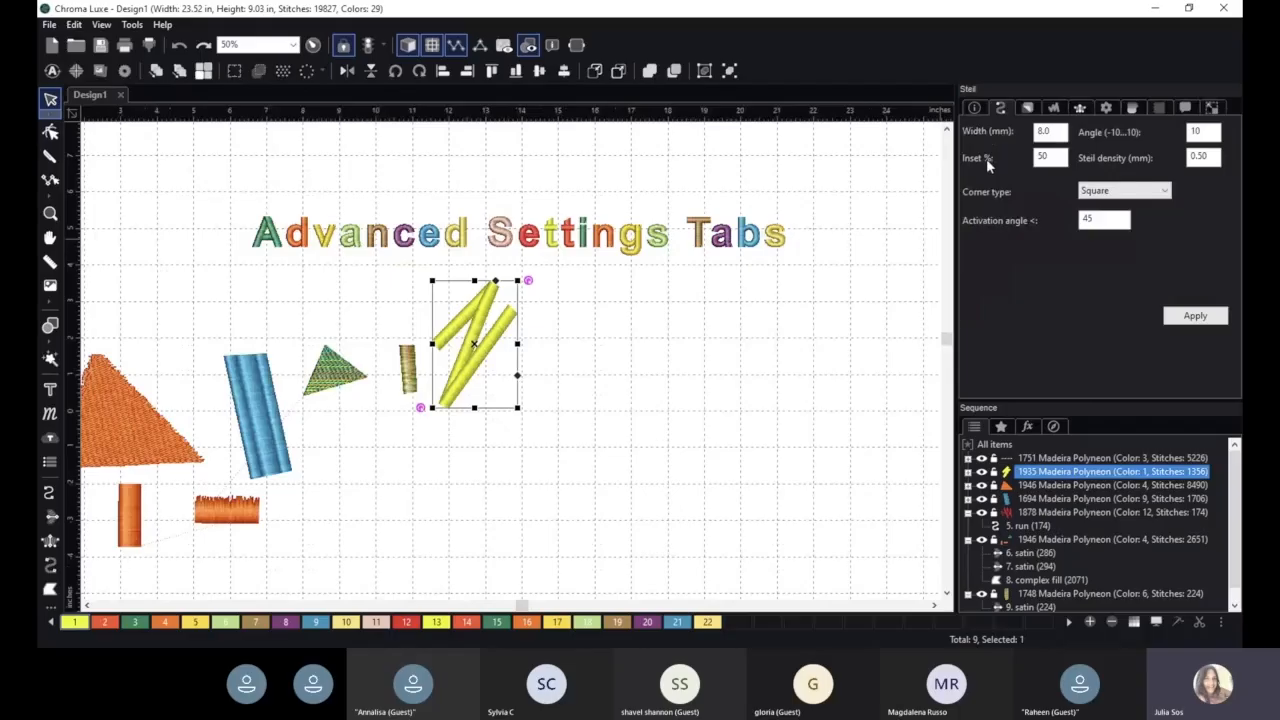
pyautogui.press('space')
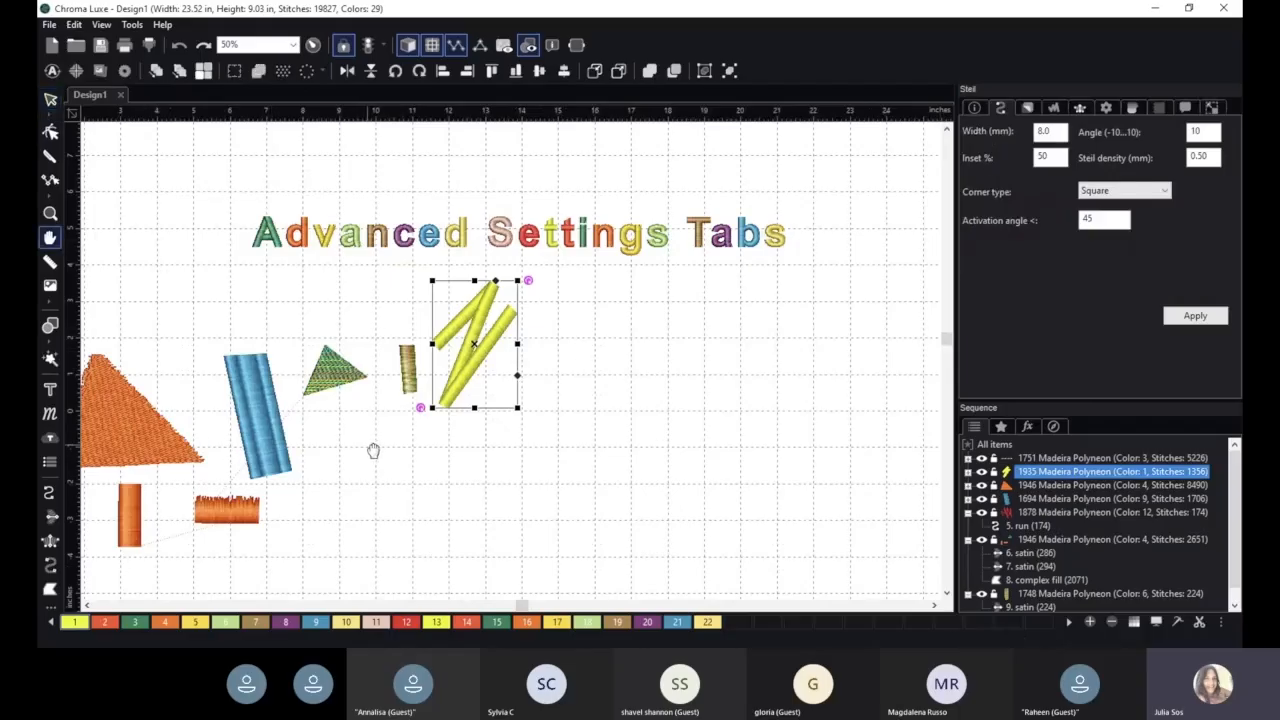
pyautogui.moveTo(373, 450); pyautogui.dragTo(588, 388)
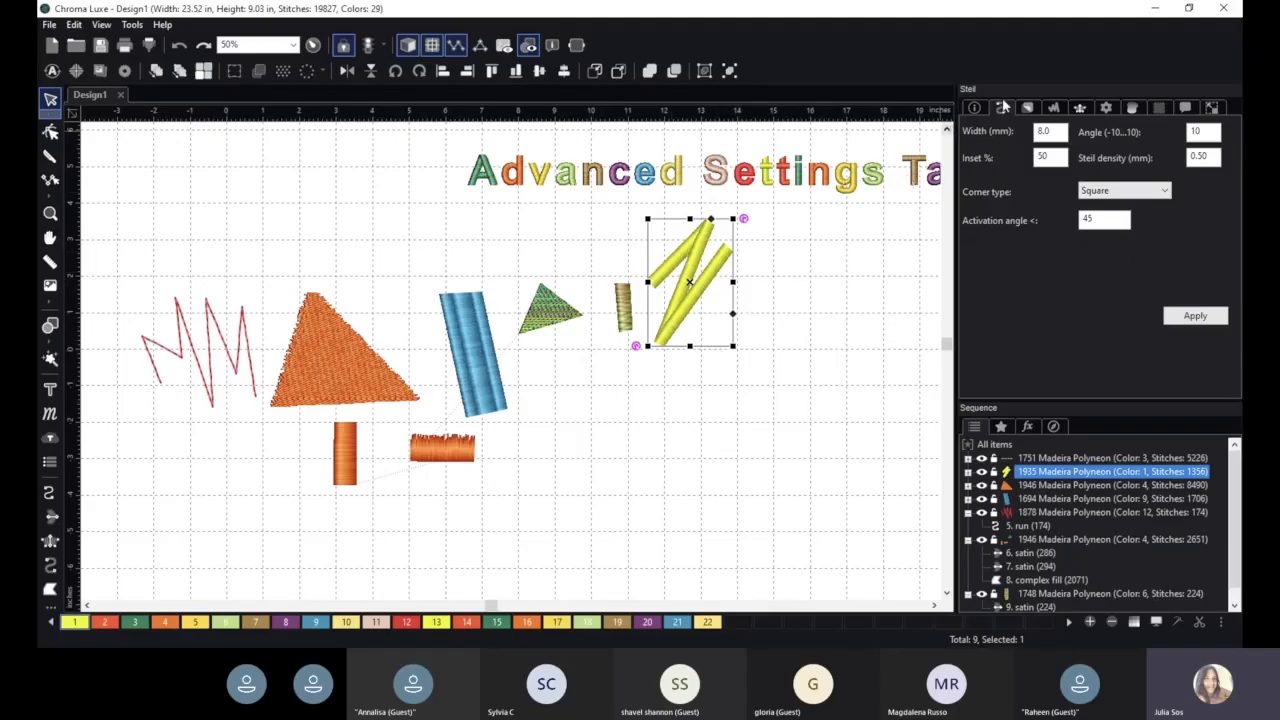
pyautogui.click(1025, 108)
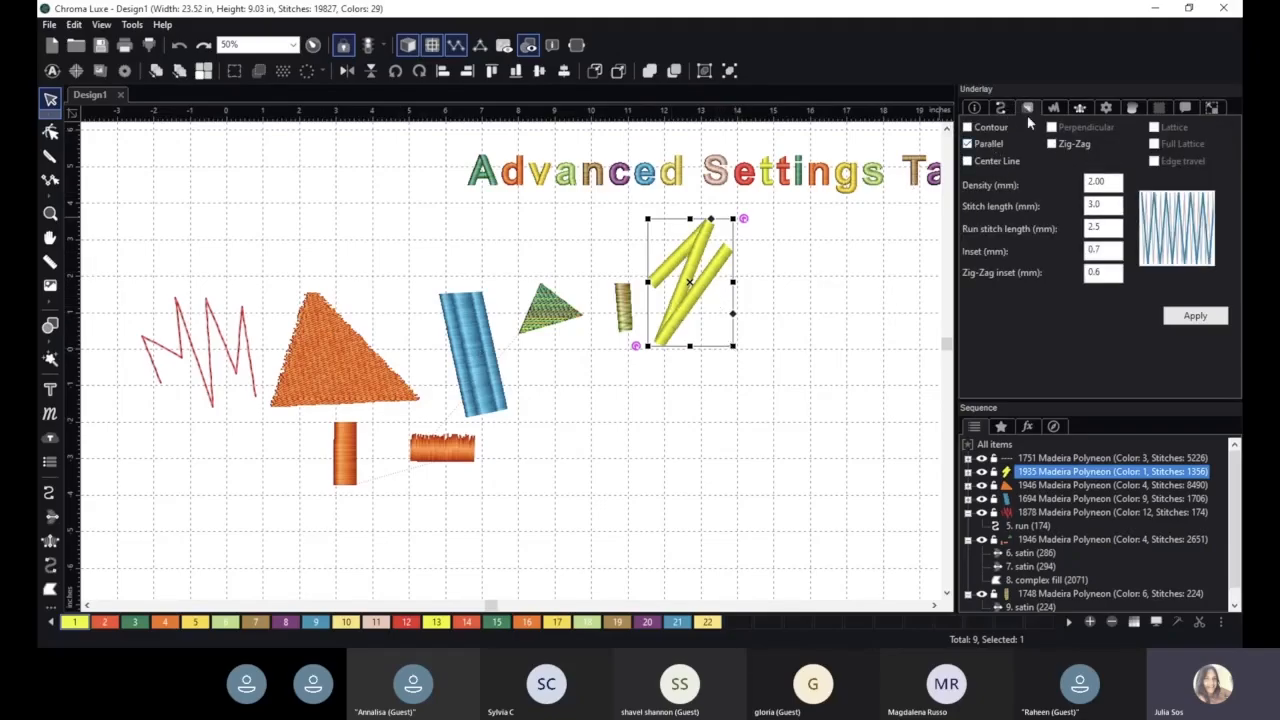
# - Set the yellow zigzag's jagged type to Both with a jagged value of 2 mm and apply it
pyautogui.click(1079, 108)
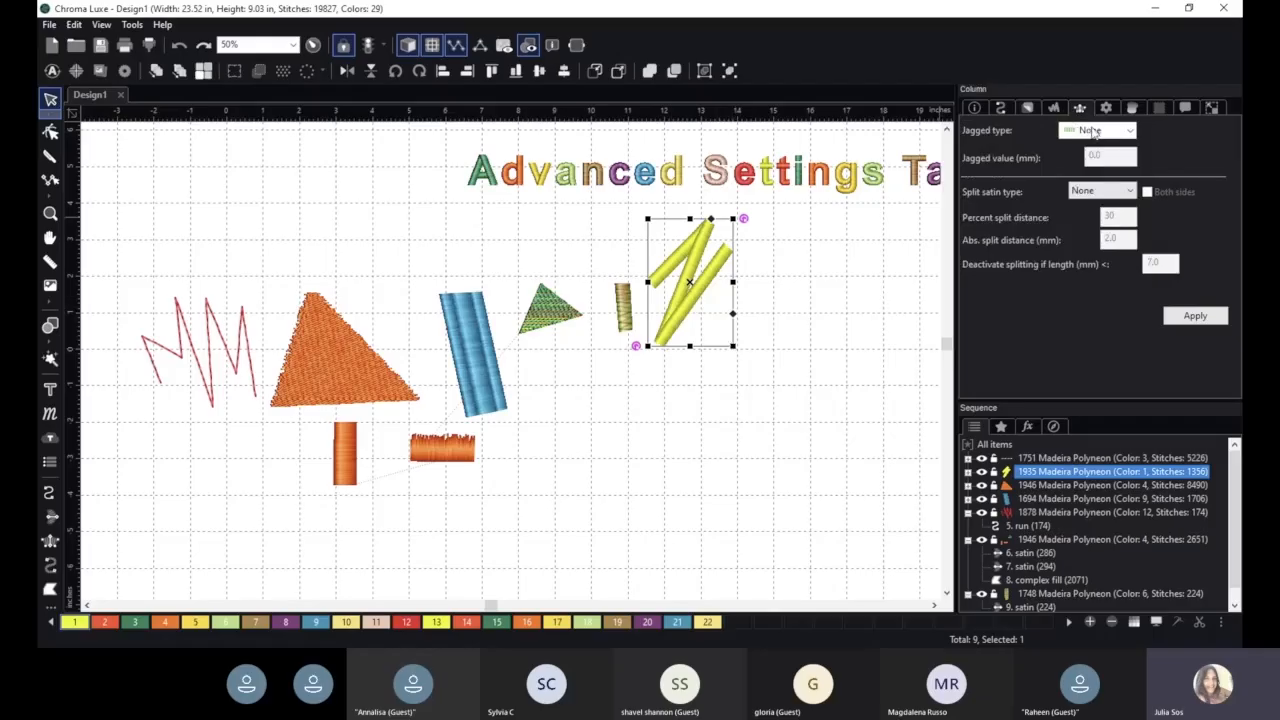
pyautogui.click(1095, 131)
pyautogui.click(1089, 161)
pyautogui.moveTo(1112, 158); pyautogui.dragTo(1075, 161)
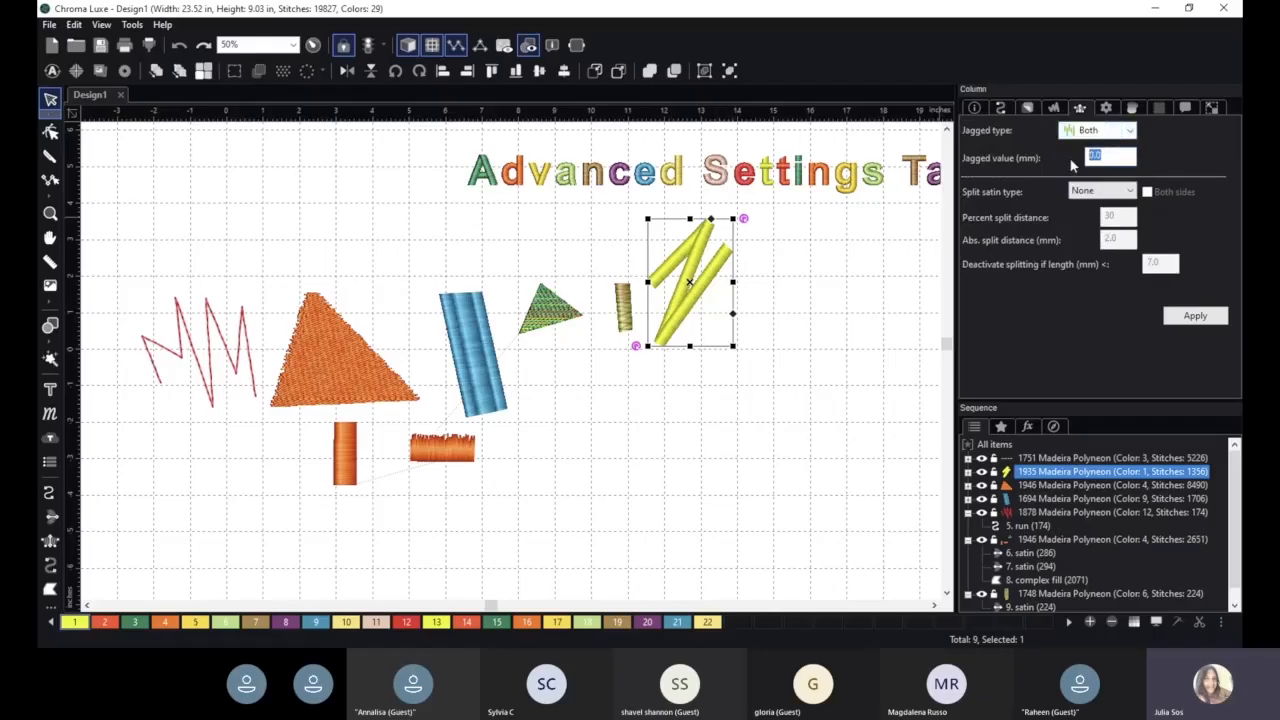
pyautogui.write('2')
pyautogui.click(1195, 315)
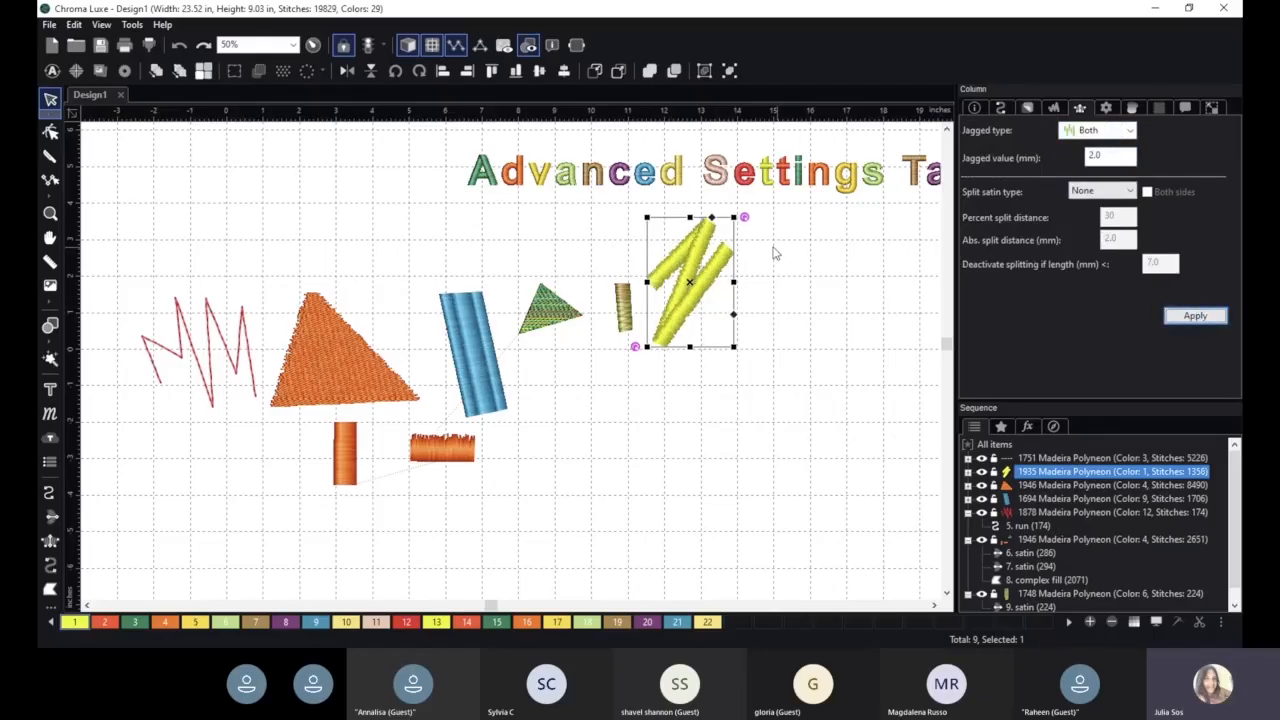
# - Enlarge the yellow zigzag to about 4.28 by 6.33 in and review its general, commands, transform, underlay and steil settings
pyautogui.moveTo(735, 347); pyautogui.dragTo(838, 452)
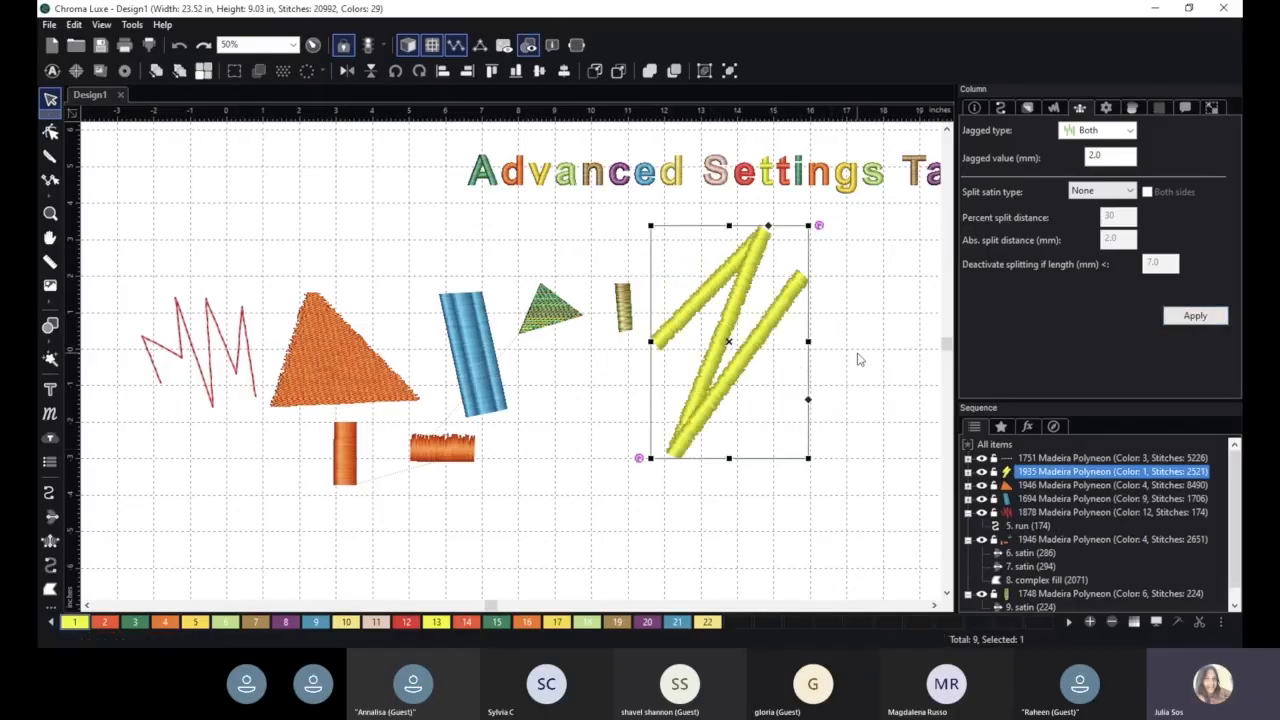
pyautogui.click(1106, 110)
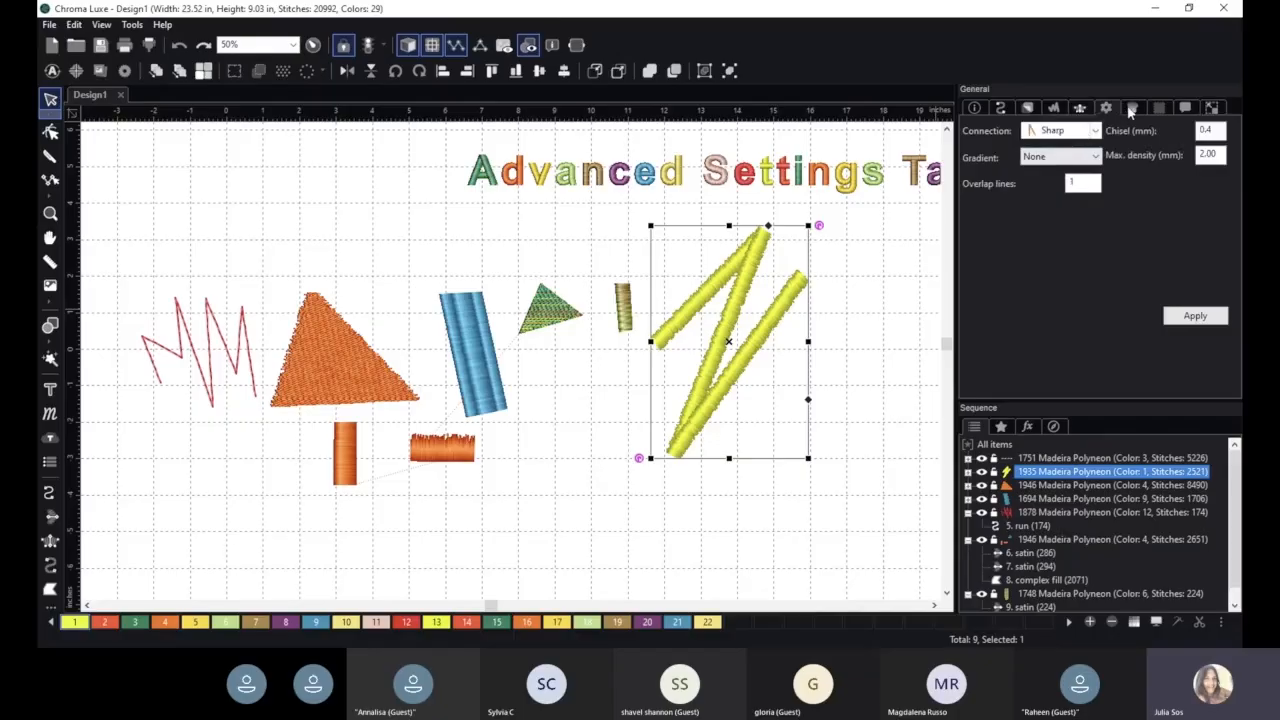
pyautogui.click(1185, 108)
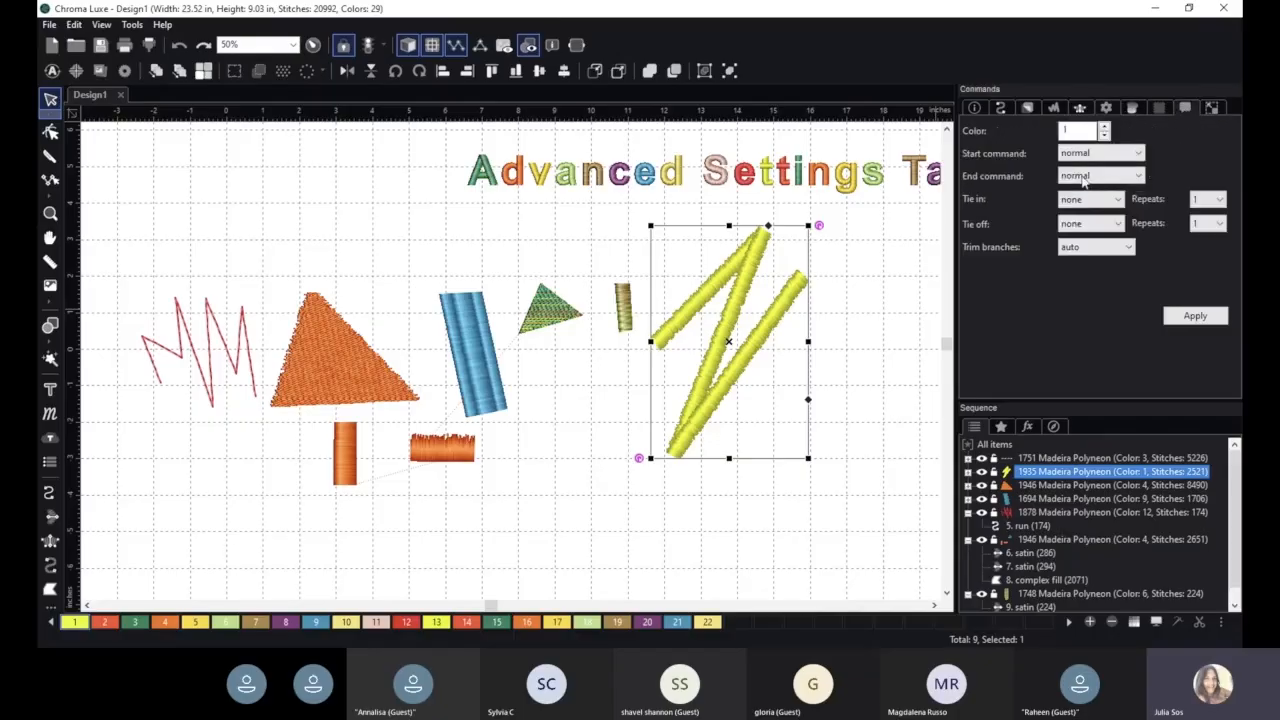
pyautogui.click(1212, 108)
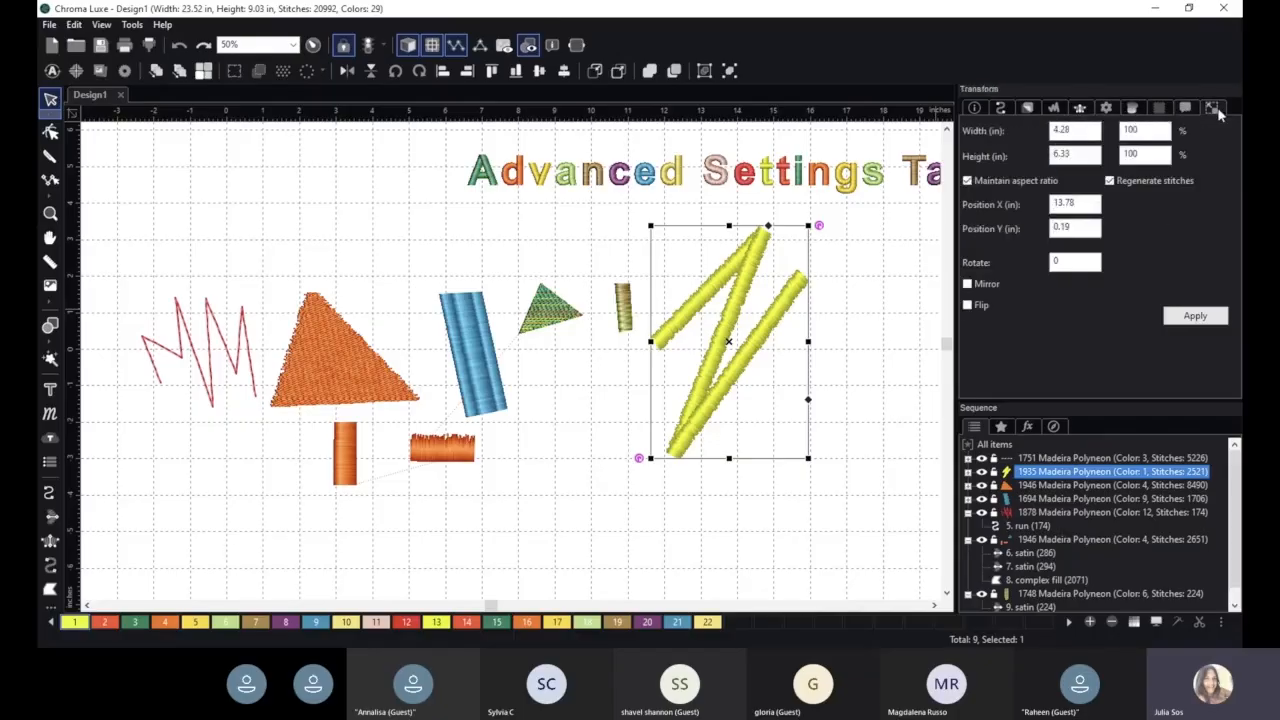
pyautogui.click(1032, 108)
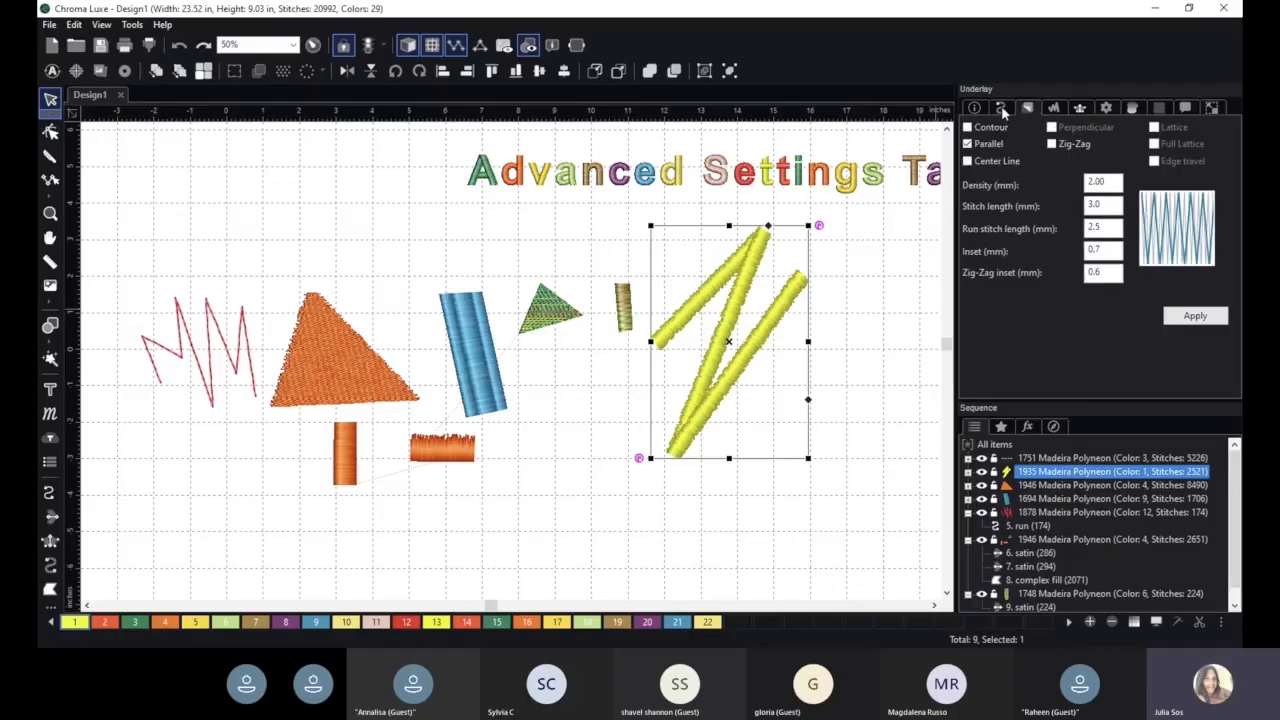
pyautogui.click(1001, 107)
pyautogui.scroll(1, 734, 408)
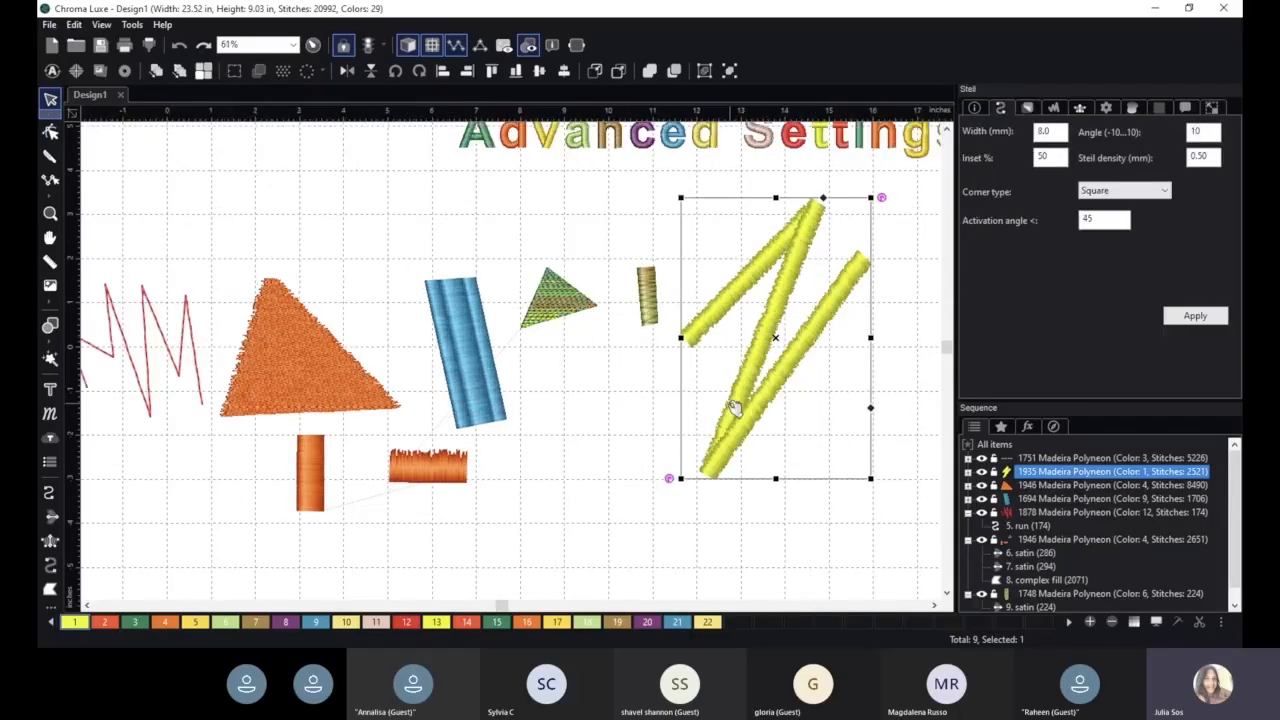
pyautogui.scroll(1, 734, 408)
# - Move the large orange triangle upward and shift the blue satin column slightly up and to the right
pyautogui.click(310, 366)
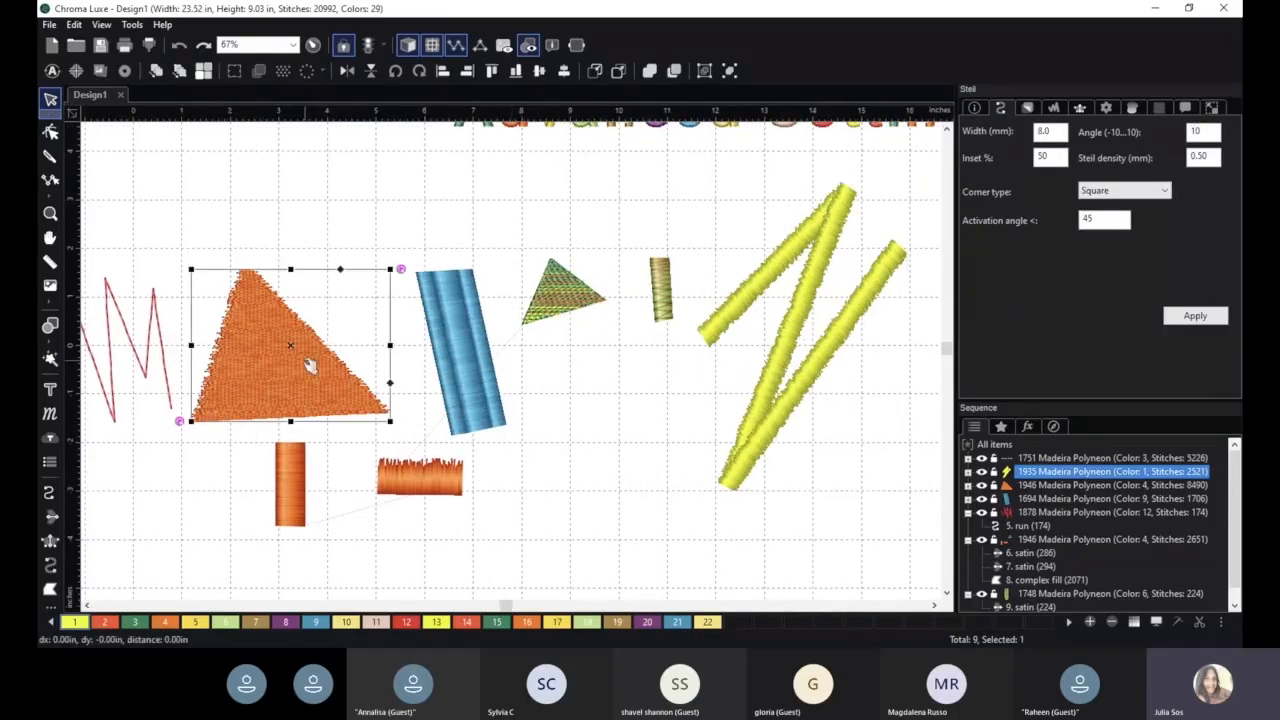
pyautogui.moveTo(310, 366); pyautogui.dragTo(350, 297)
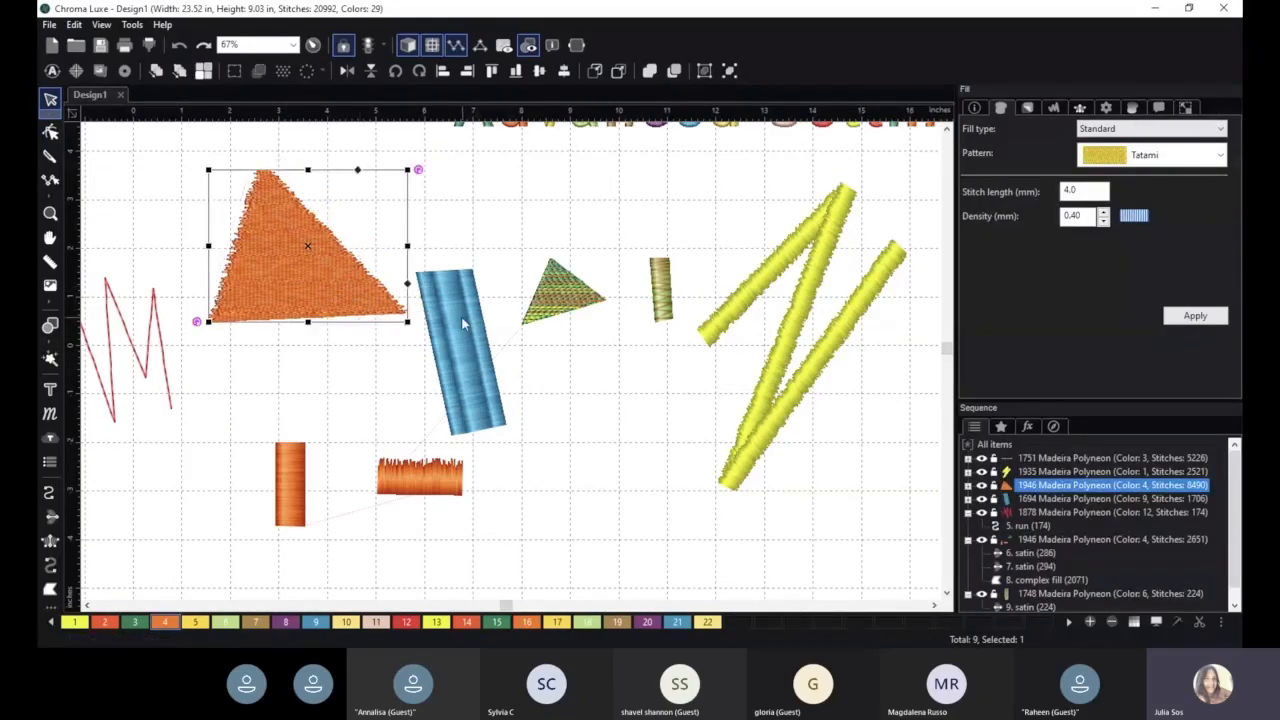
pyautogui.moveTo(463, 323); pyautogui.dragTo(484, 295)
# - Enlarge the multicolored green triangle to about 3.4 in wide and place it below and right of the blue column
pyautogui.click(560, 293)
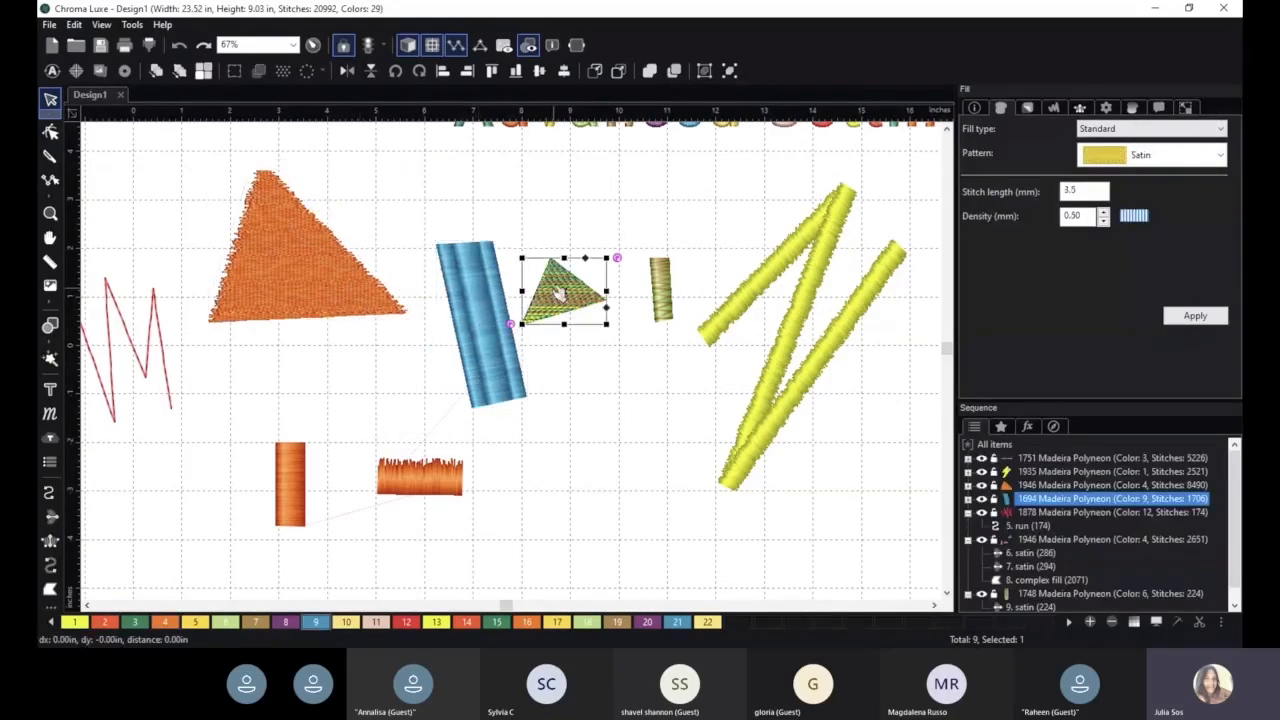
pyautogui.scroll(1, 560, 293)
pyautogui.moveTo(634, 320); pyautogui.dragTo(640, 438)
pyautogui.scroll(1, 700, 489)
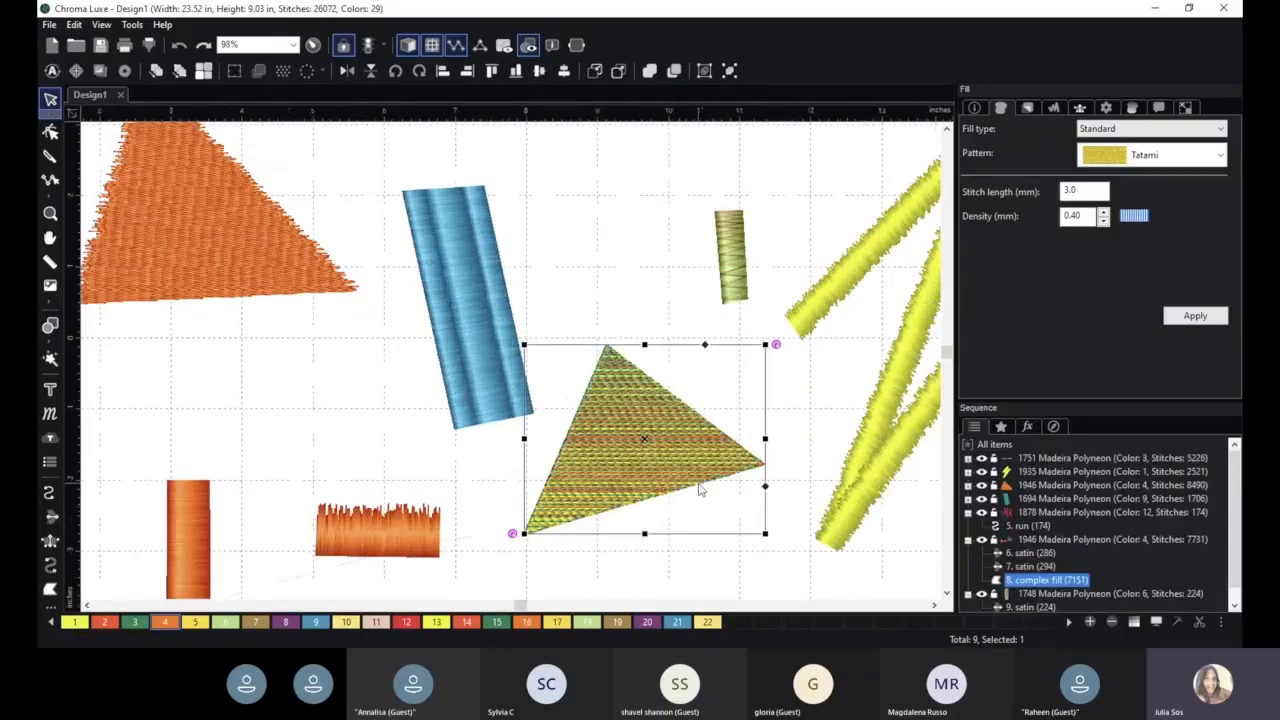
pyautogui.press('space')
pyautogui.moveTo(622, 249); pyautogui.dragTo(523, 183)
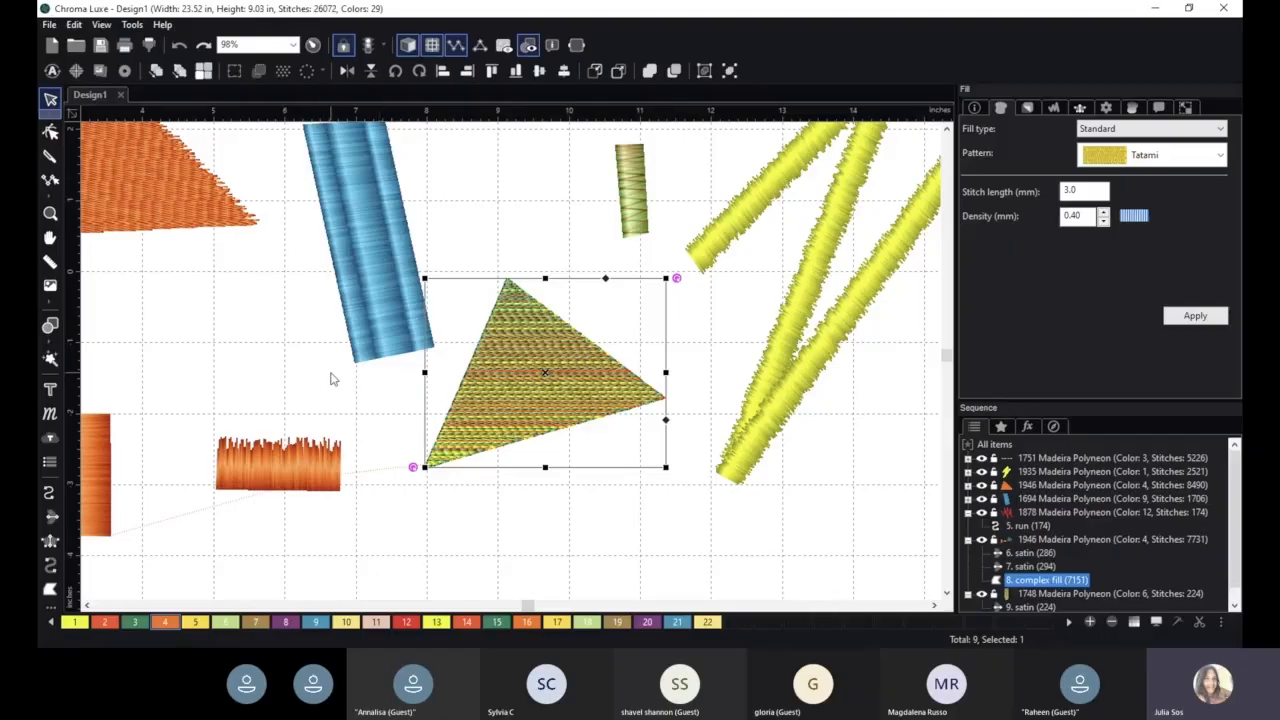
# - Move the jagged orange satin column to just below the multicolored triangle and deselect it
pyautogui.click(288, 455)
pyautogui.moveTo(343, 435); pyautogui.dragTo(496, 478)
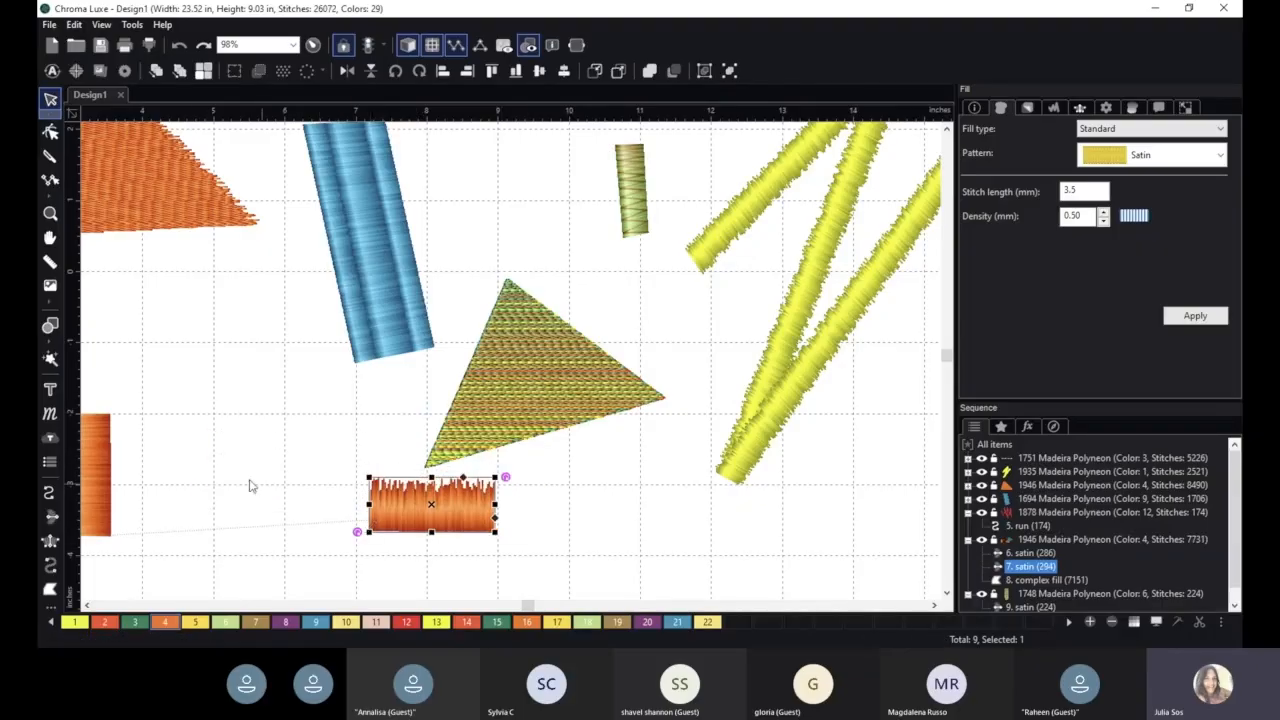
pyautogui.click(100, 460)
pyautogui.click(419, 507)
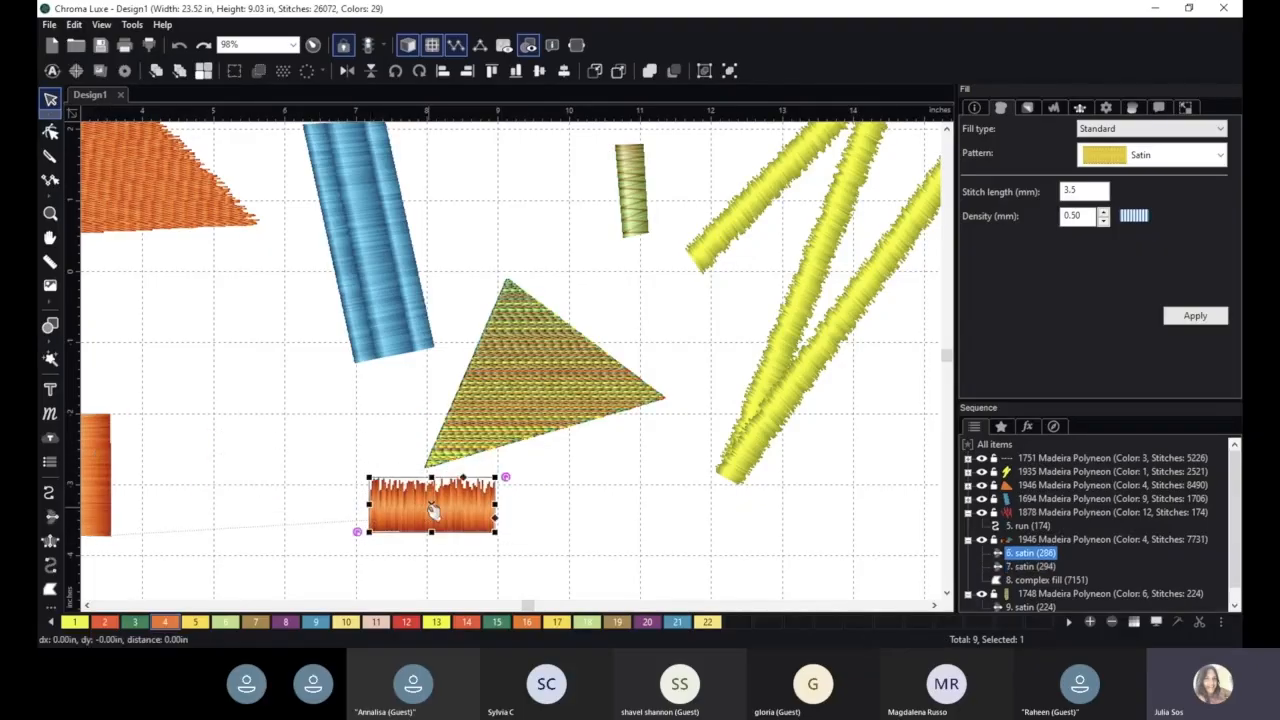
pyautogui.moveTo(463, 513); pyautogui.dragTo(599, 501)
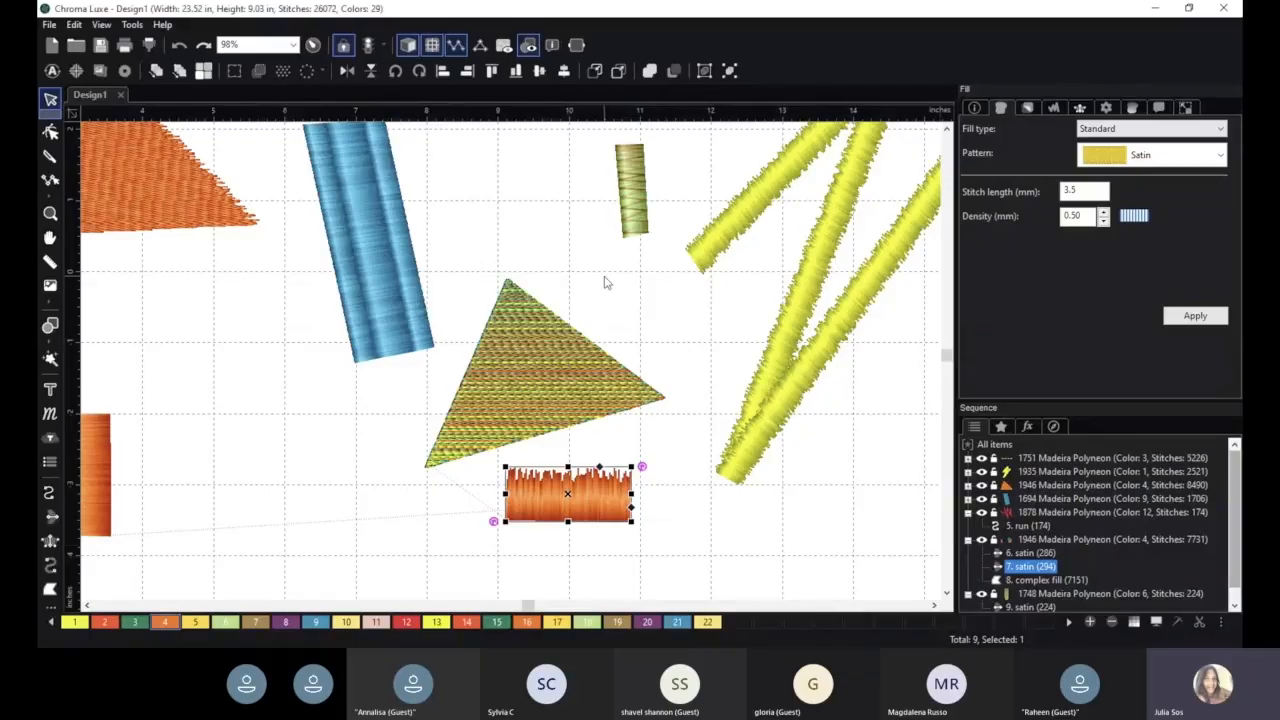
pyautogui.scroll(-1, 590, 288)
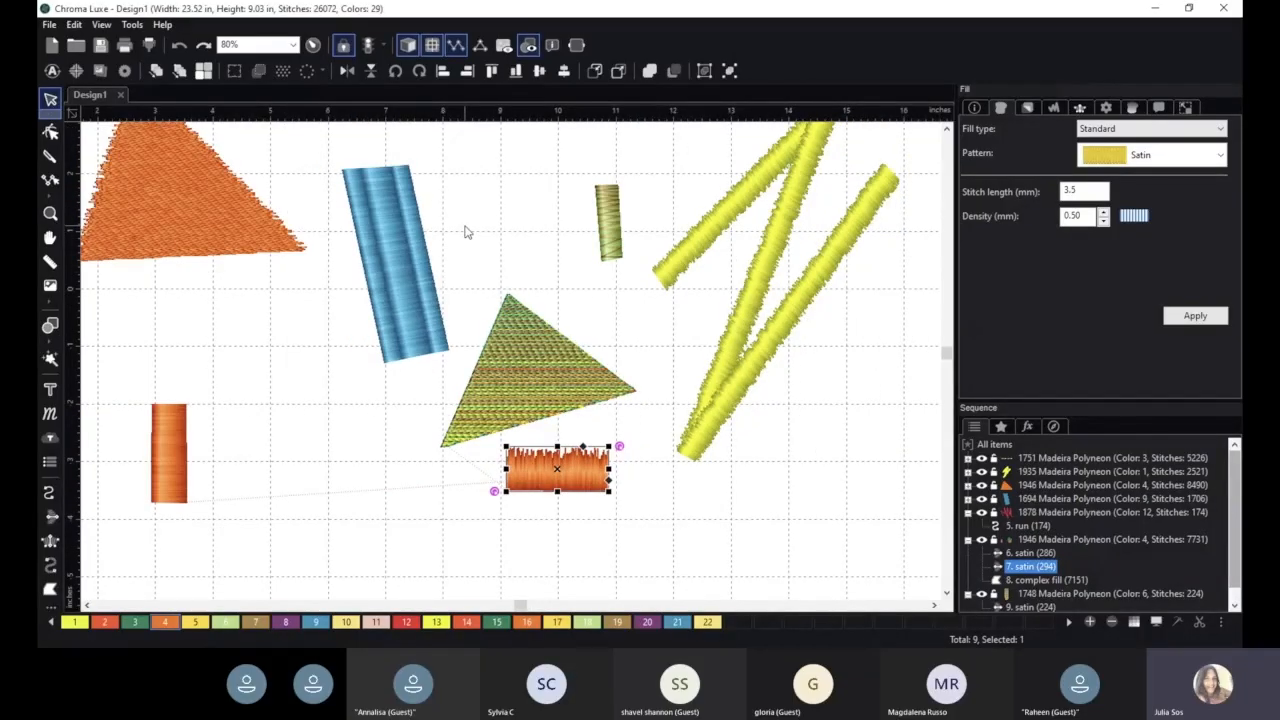
pyautogui.scroll(-1, 486, 224)
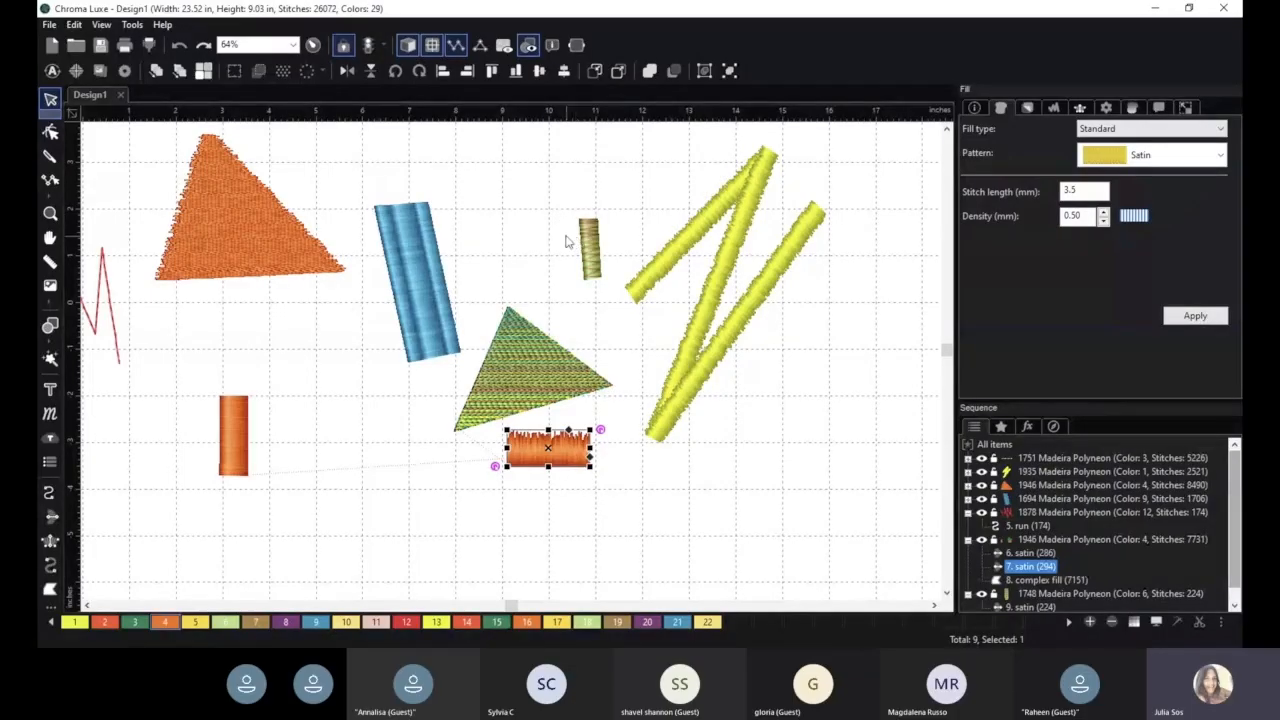
pyautogui.click(511, 213)
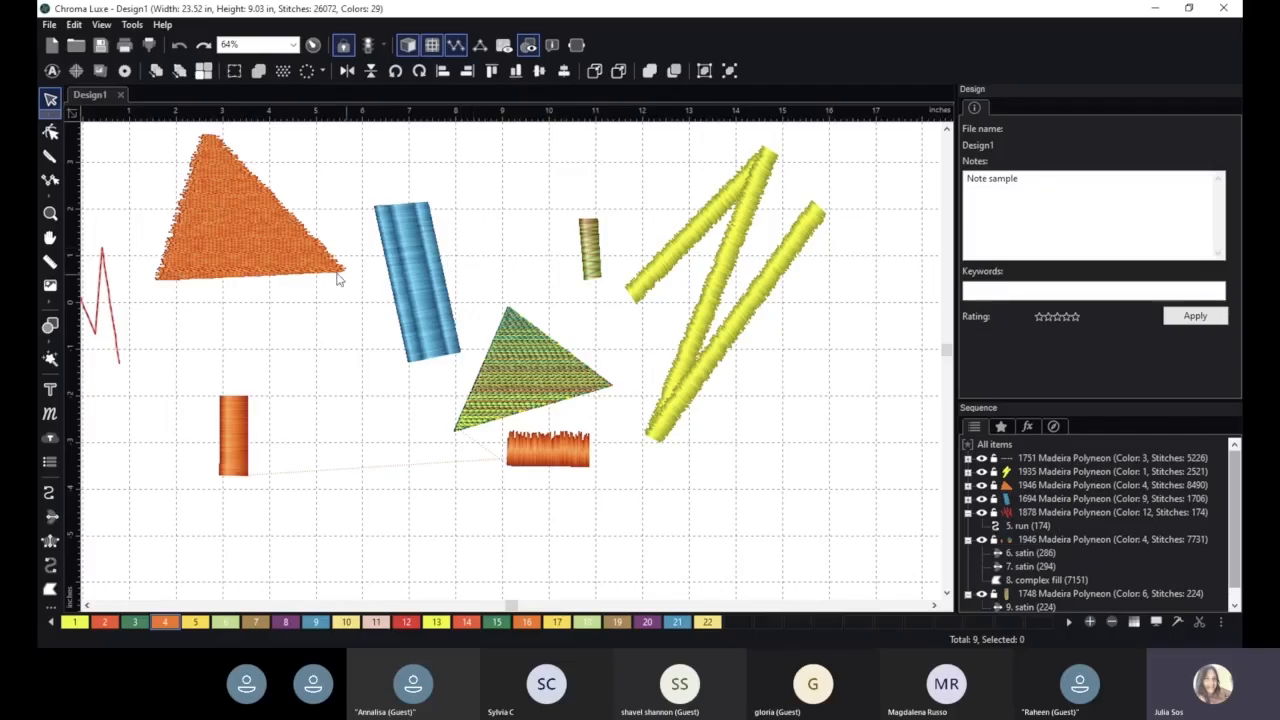
# - Enlarge the plain orange satin column to about 0.8 by 2.2 in and move it up beneath the orange triangle's right corner
pyautogui.click(237, 424)
pyautogui.moveTo(257, 395)
pyautogui.mouseDown()
pyautogui.moveTo(292, 373)
pyautogui.moveTo(262, 385)
pyautogui.mouseUp()
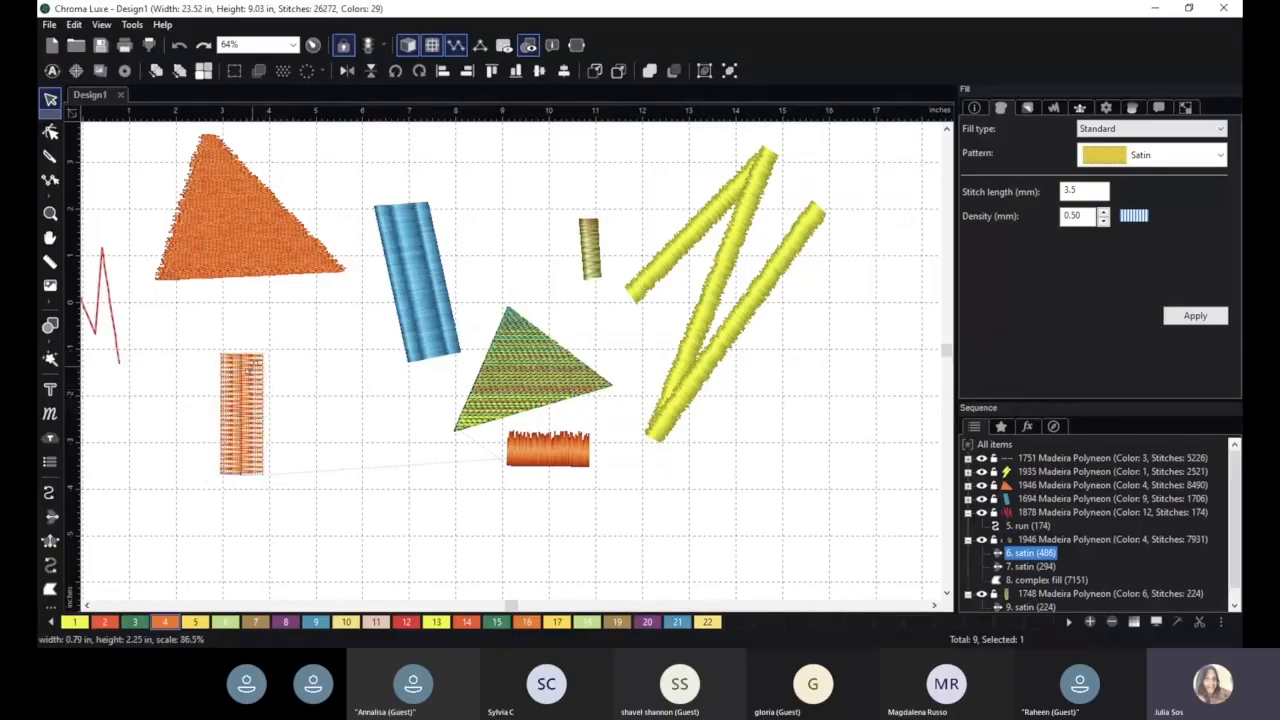
pyautogui.moveTo(243, 399); pyautogui.dragTo(314, 357)
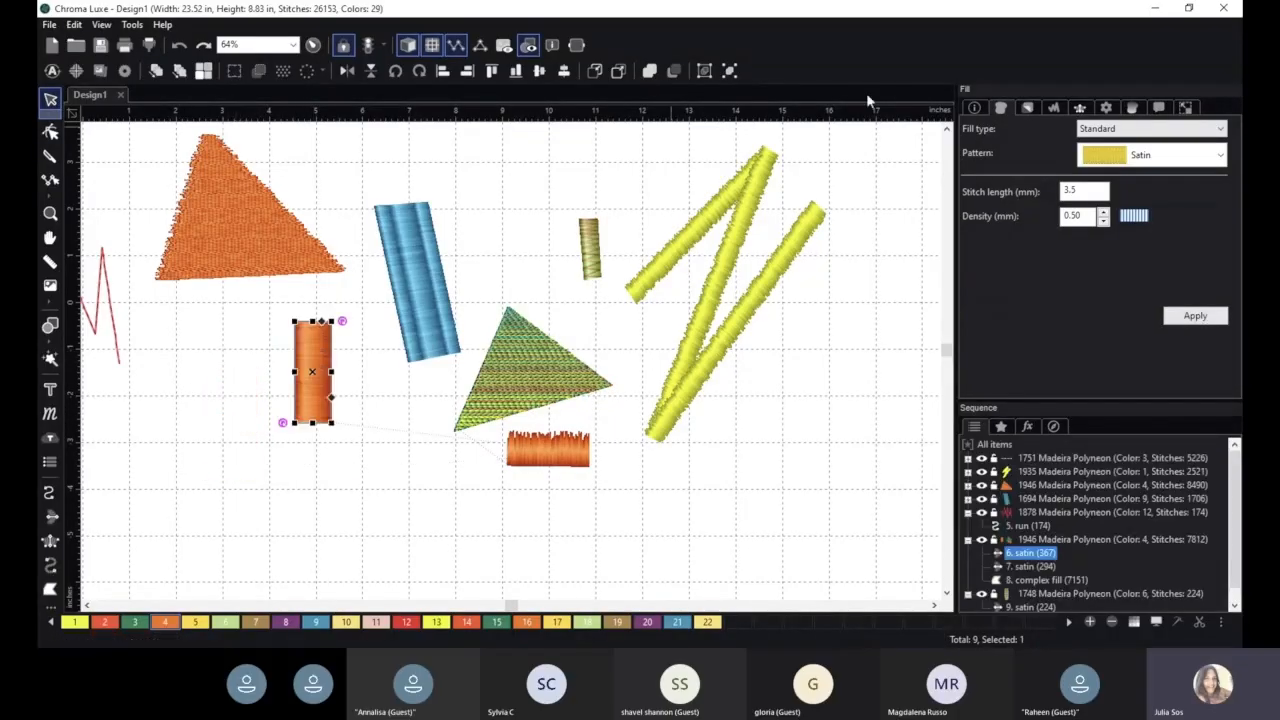